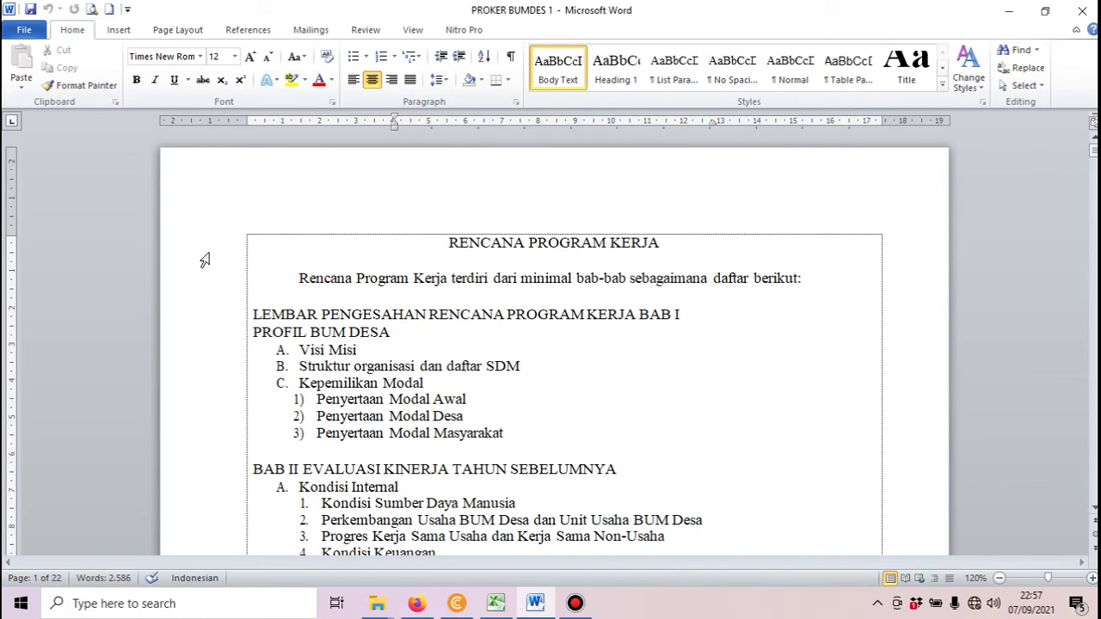
- Review the RENCANA PROGRAM KERJA chapter outline on the first page, from Lembar Pengesahan through BAB VI
scroll(242, 249, down, 2)
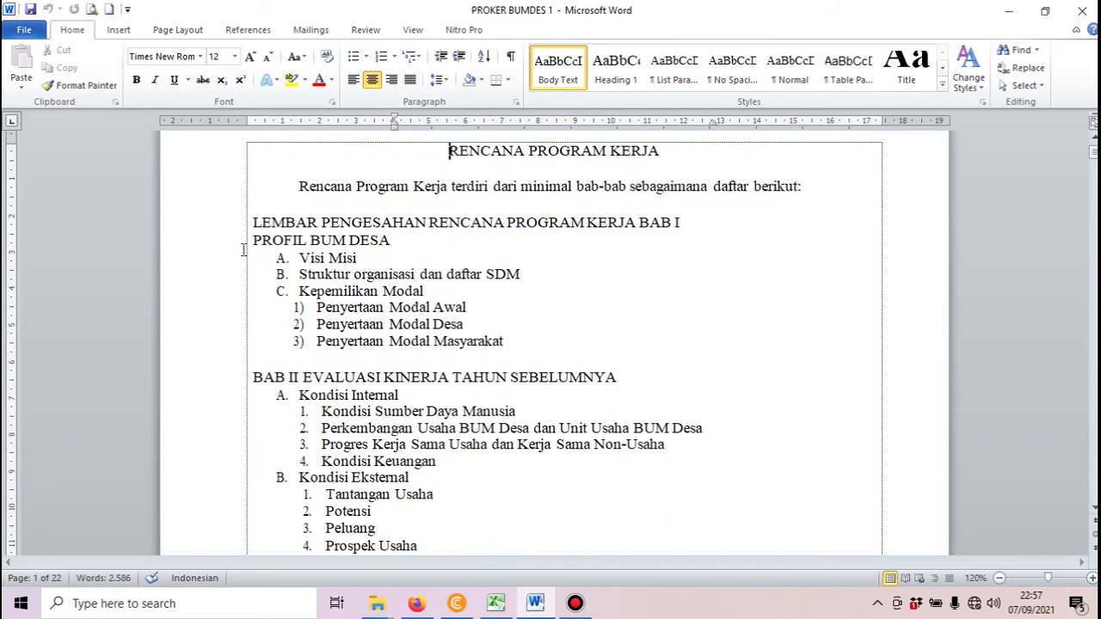
scroll(243, 250, down, 4)
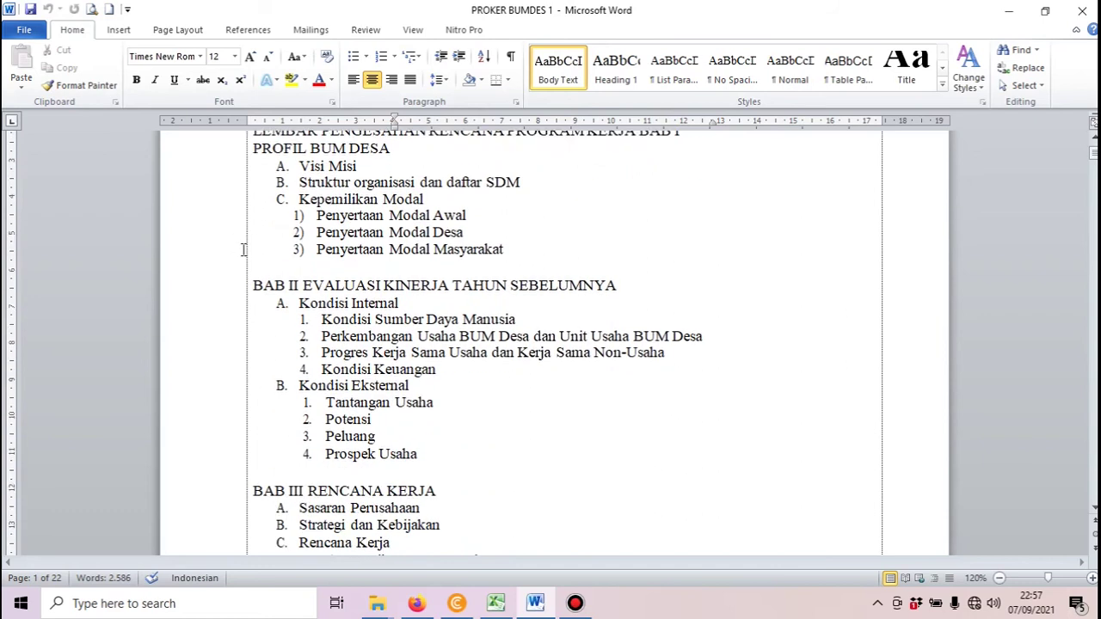
scroll(243, 249, down, 4)
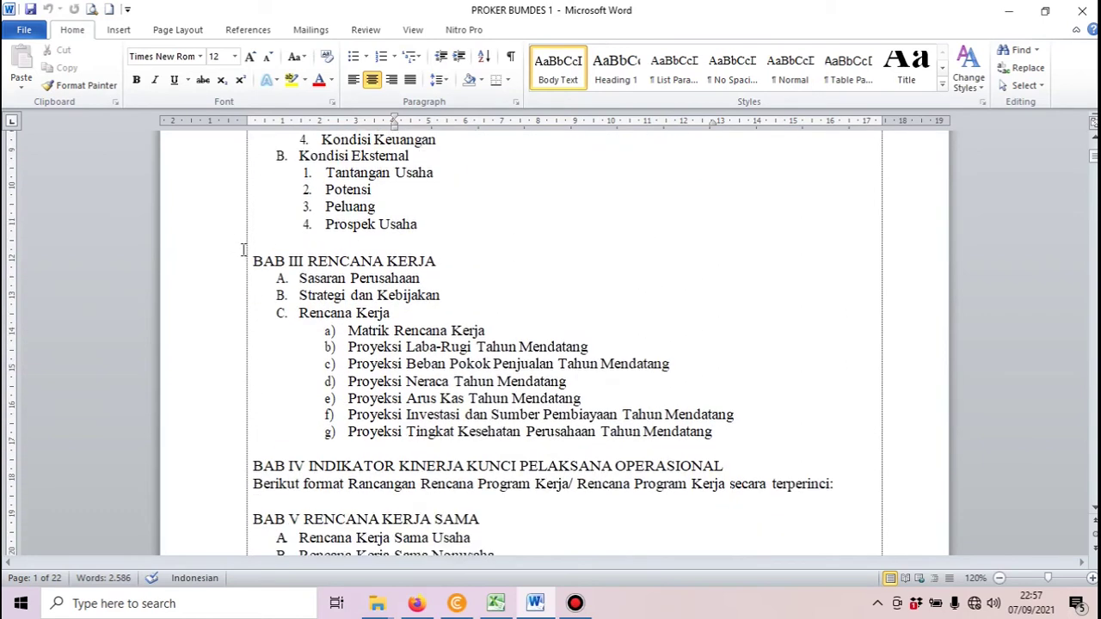
scroll(242, 249, down, 5)
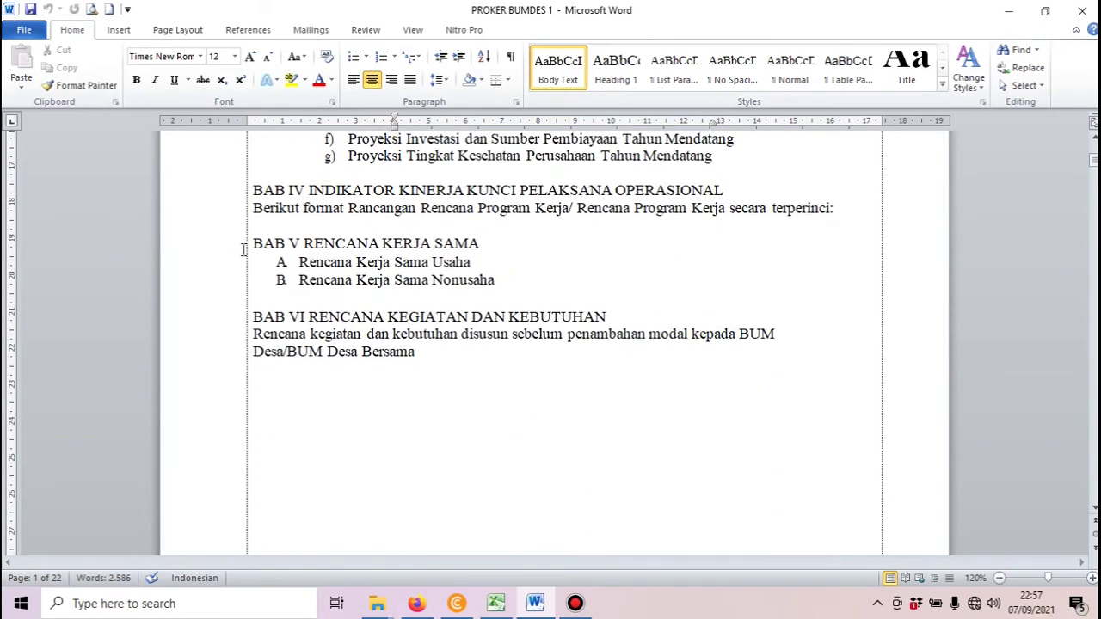
scroll(243, 250, down, 5)
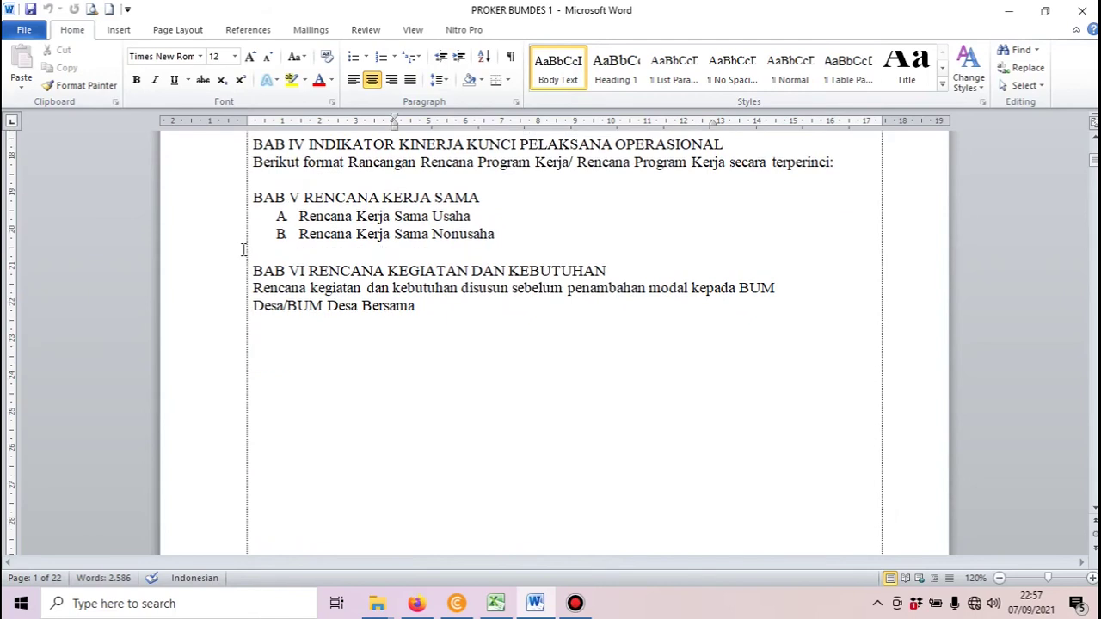
scroll(243, 249, down, 4)
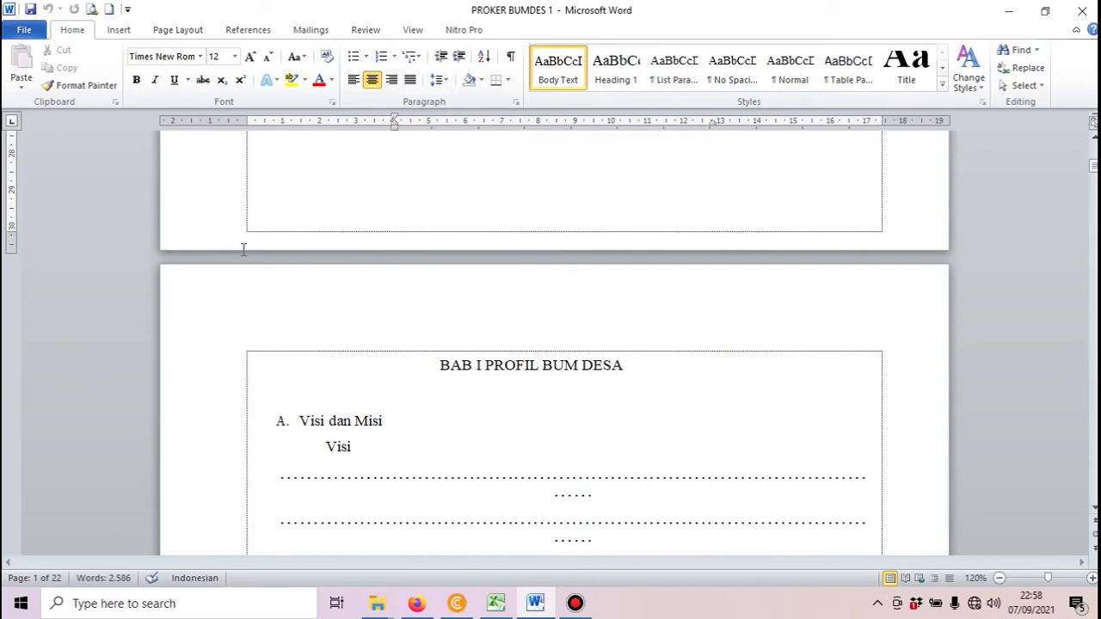
scroll(243, 250, up, 6)
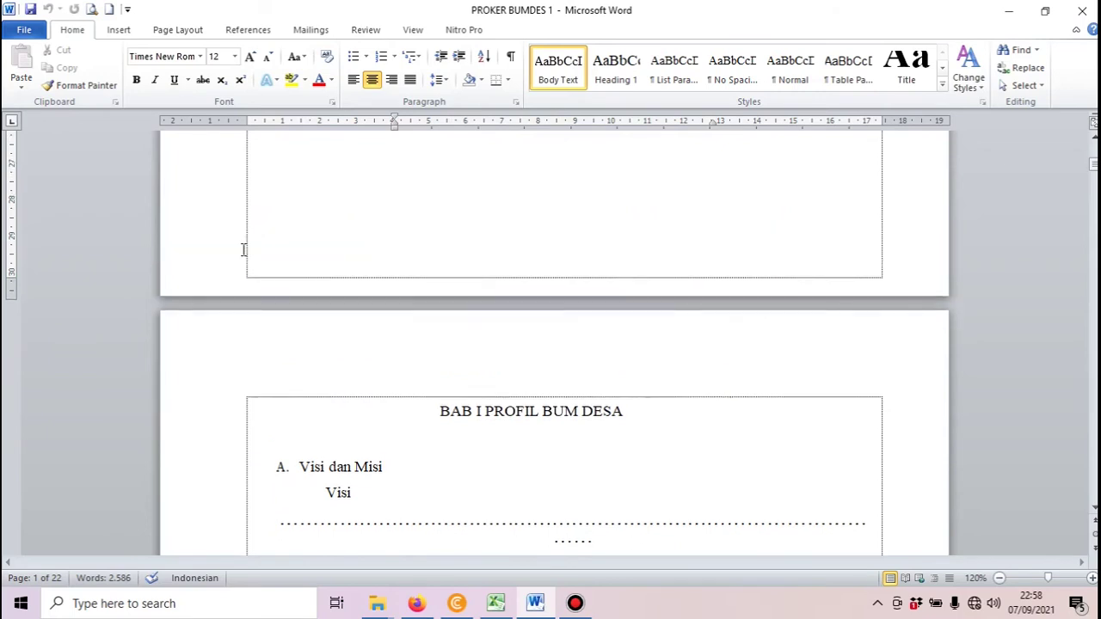
scroll(243, 249, up, 18)
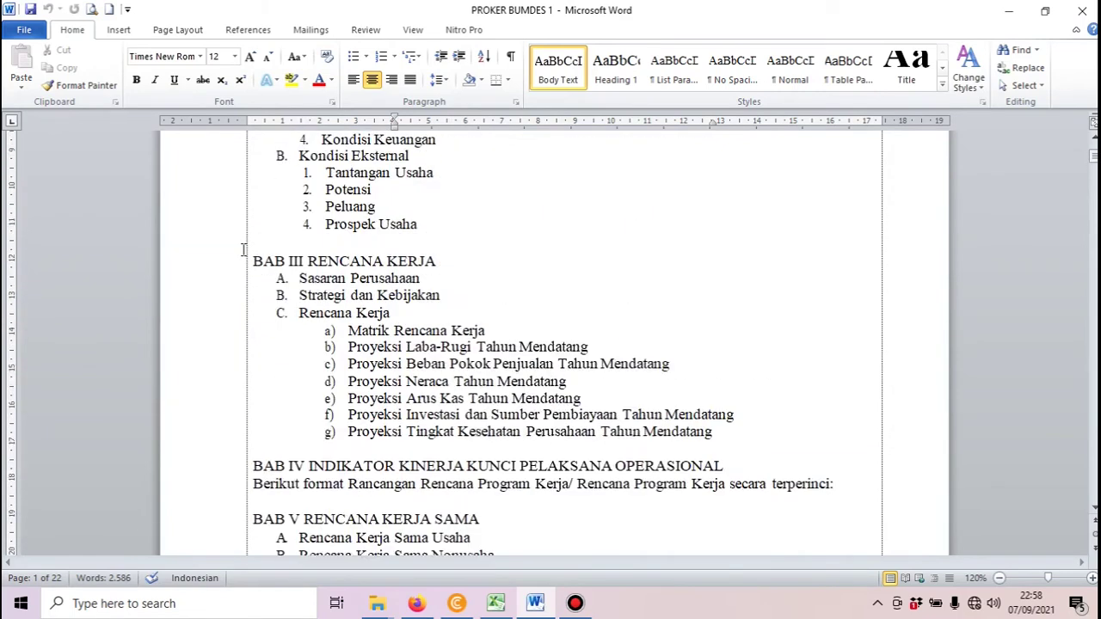
scroll(243, 249, up, 2)
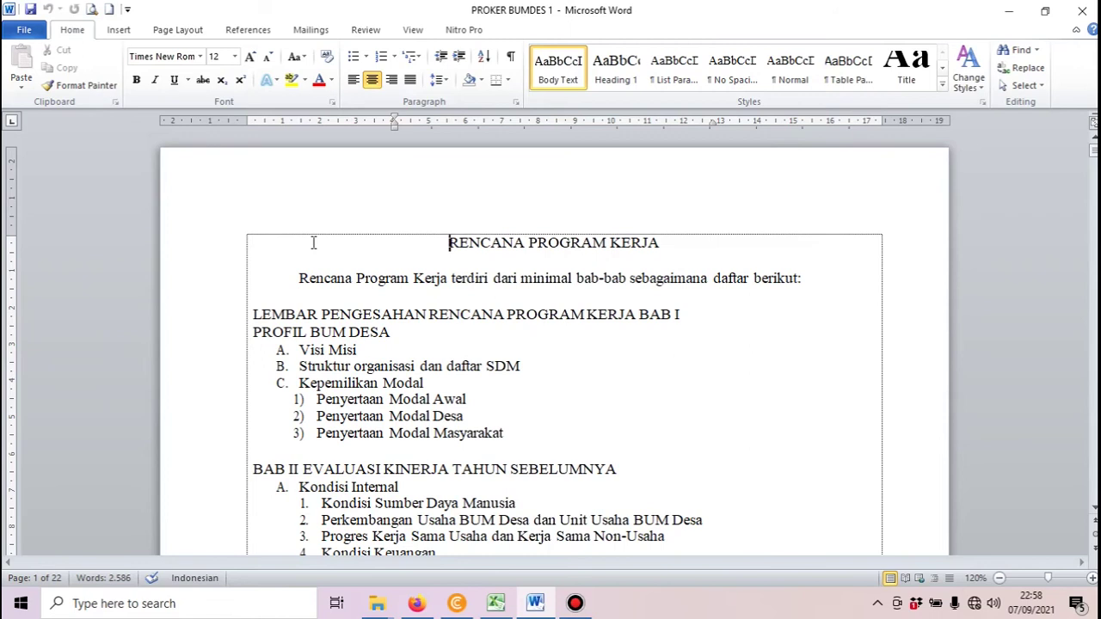
- Skim the template sections from BAB I Profil BUM Desa through the strategy and policy part of BAB III
scroll(313, 243, down, 2)
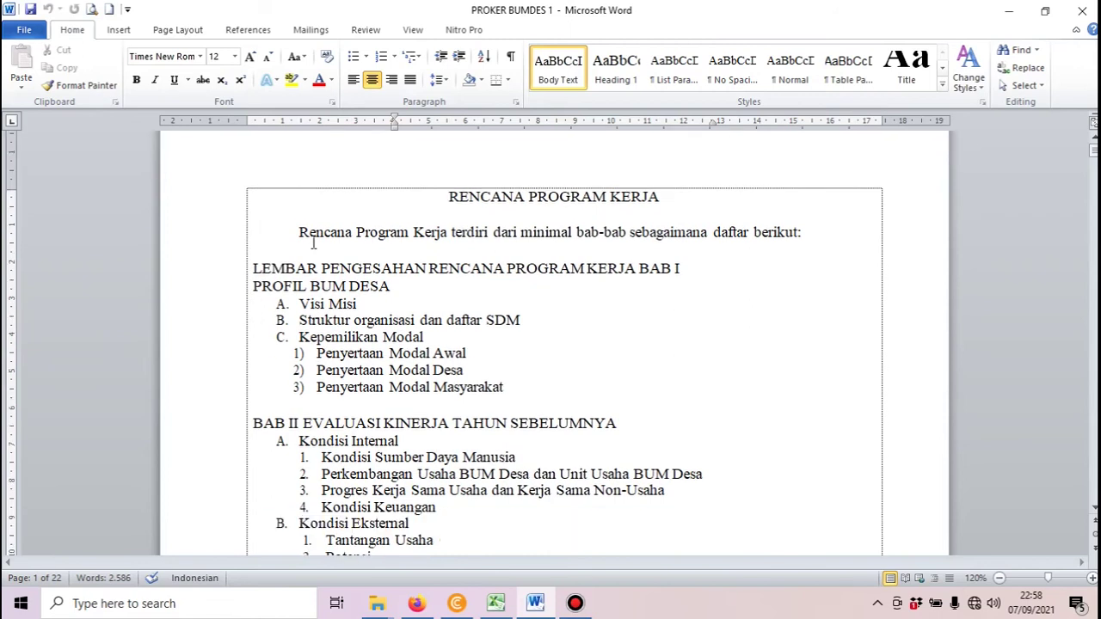
scroll(313, 243, down, 10)
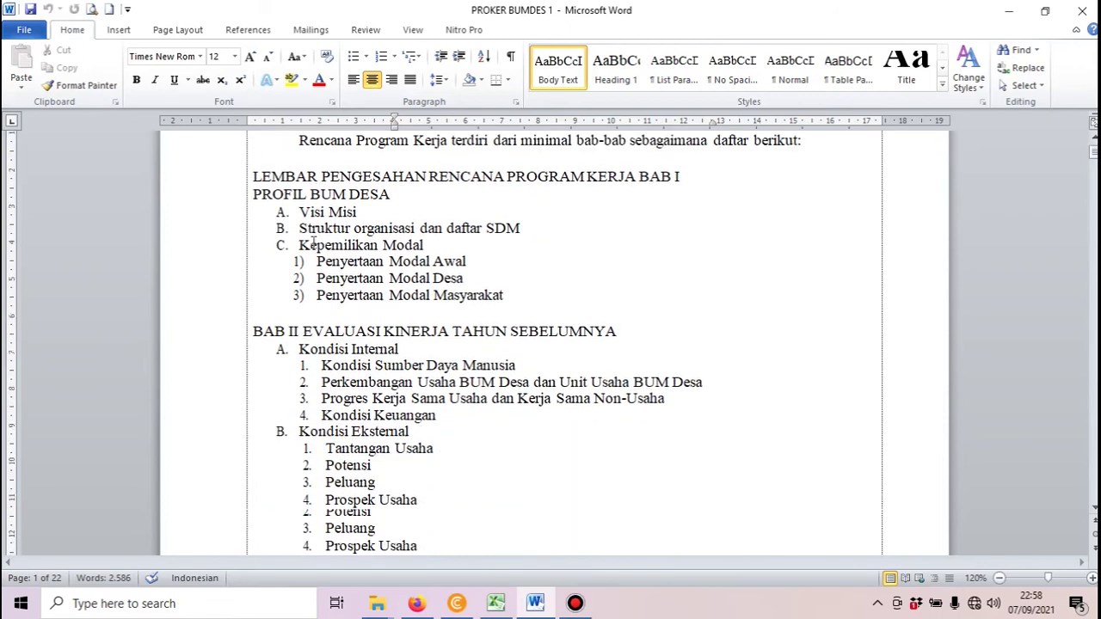
scroll(313, 243, down, 10)
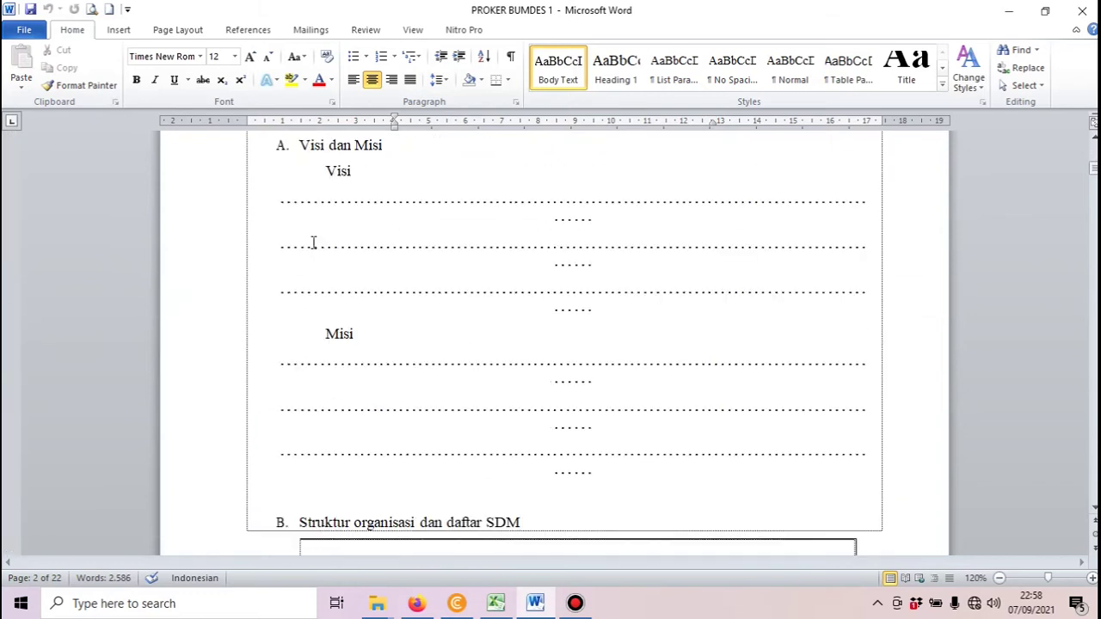
scroll(313, 242, down, 10)
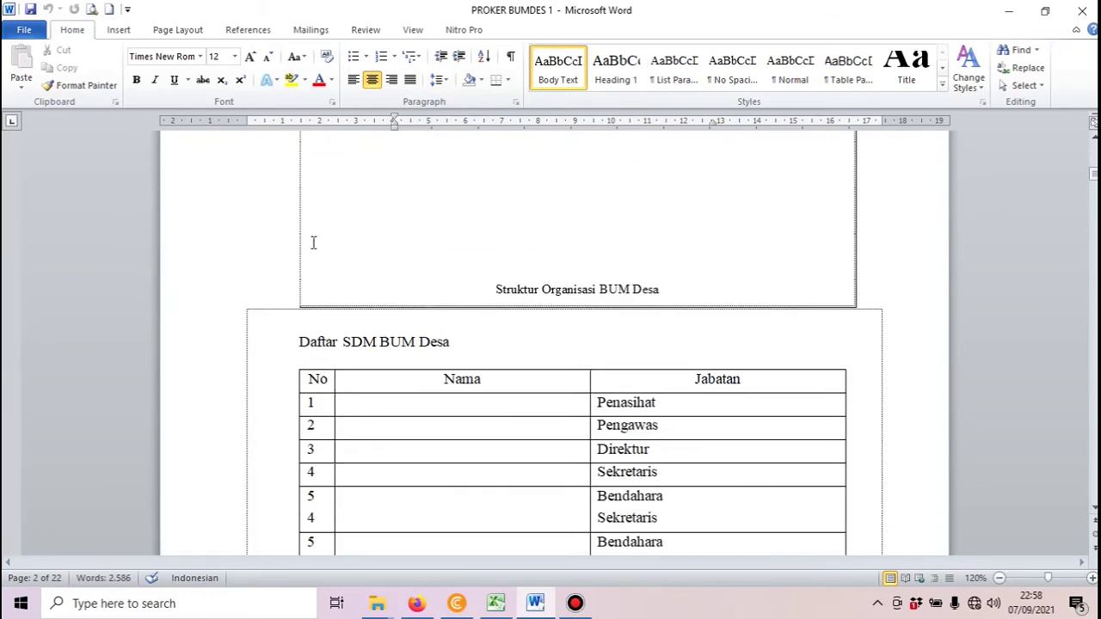
scroll(313, 242, down, 10)
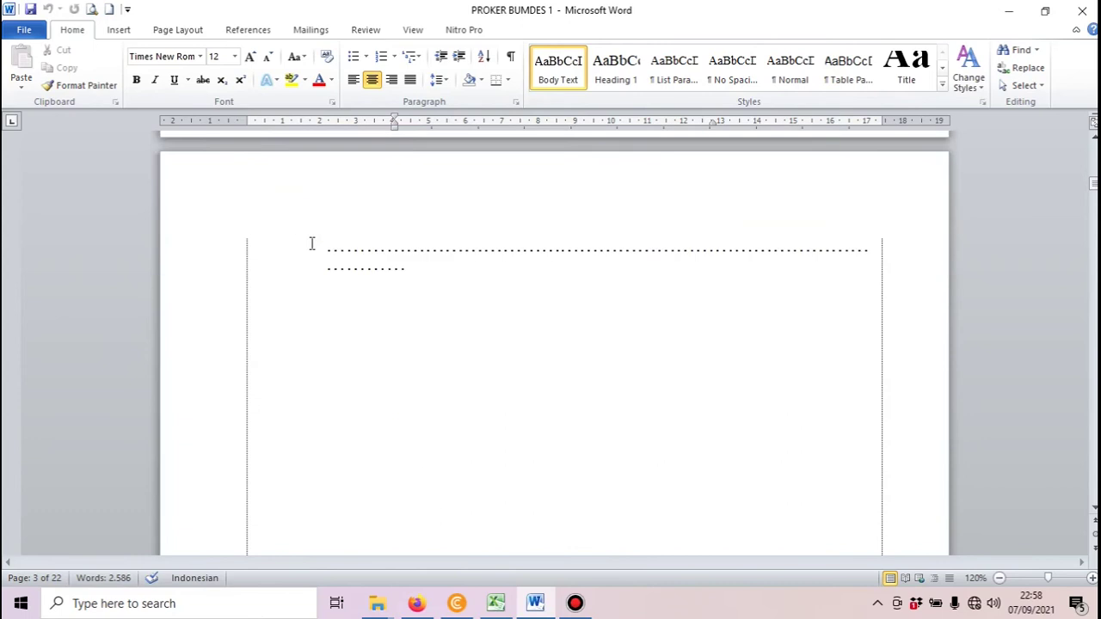
scroll(311, 244, down, 15)
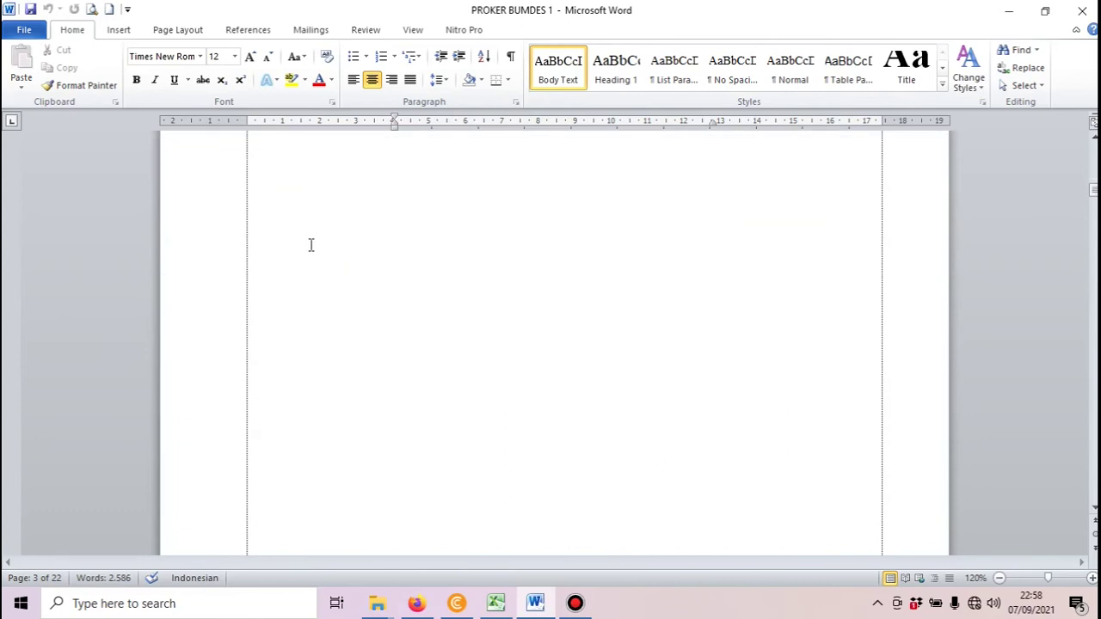
scroll(309, 253, down, 12)
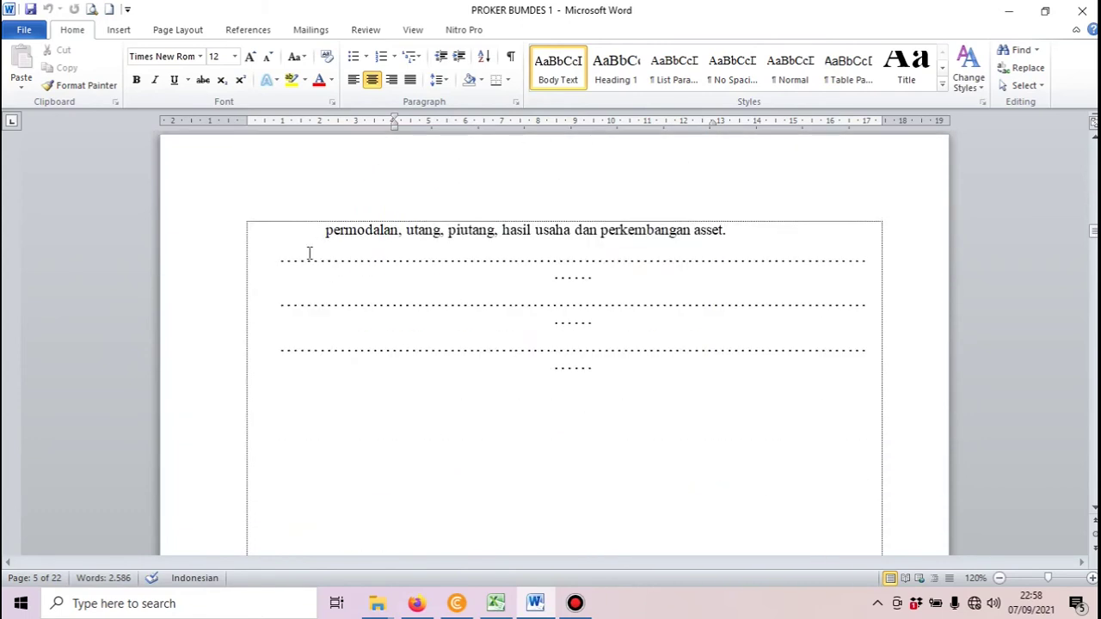
scroll(310, 253, down, 10)
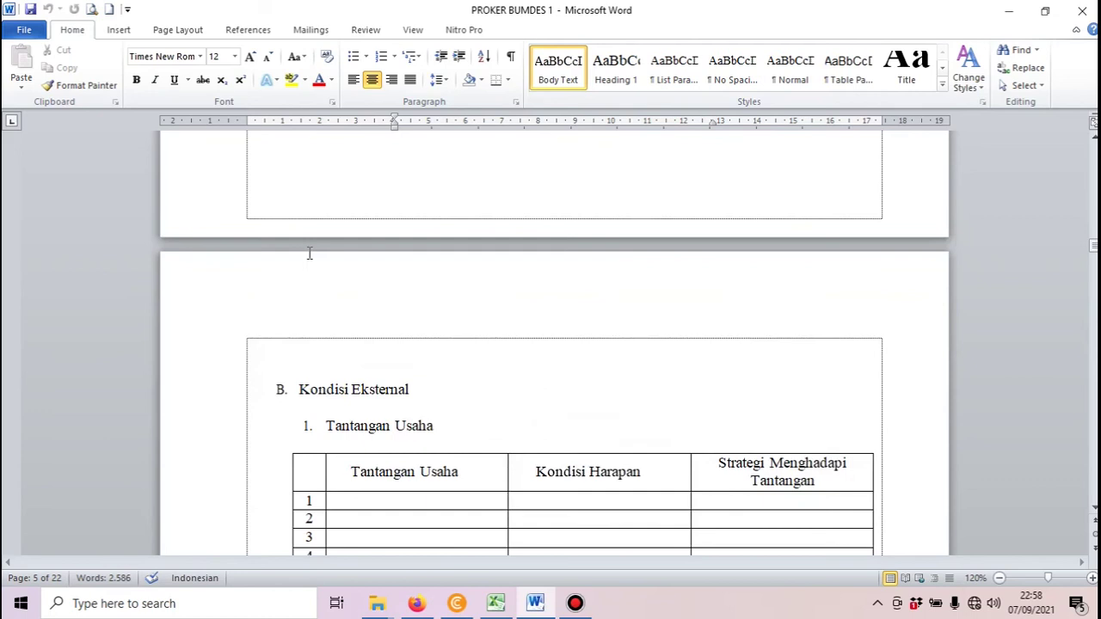
scroll(310, 253, down, 15)
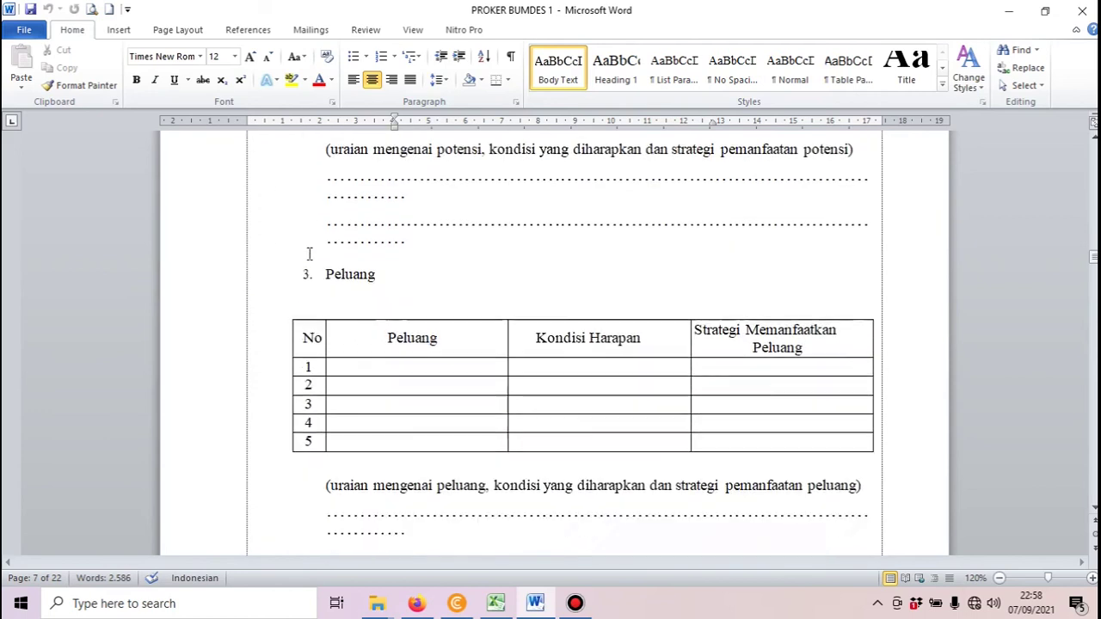
scroll(310, 255, down, 15)
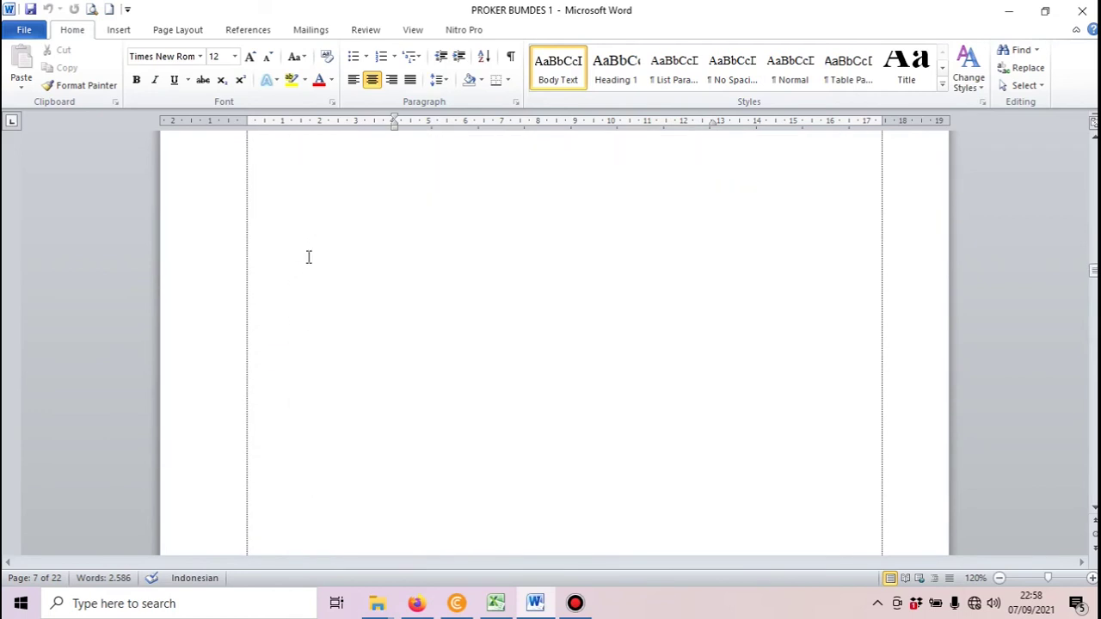
scroll(310, 254, down, 15)
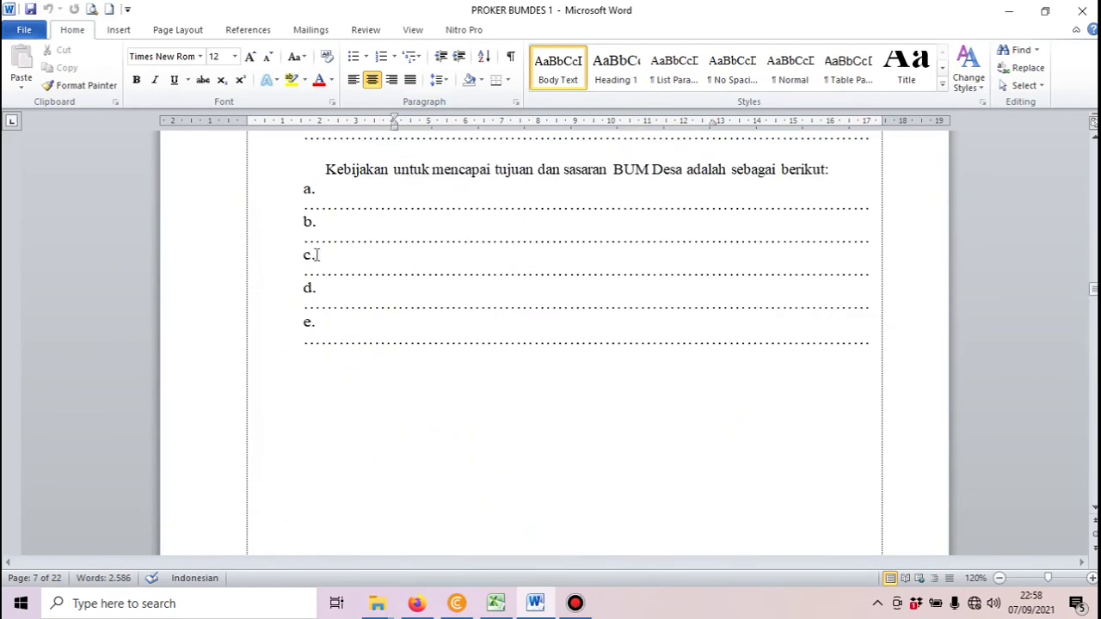
scroll(319, 253, down, 15)
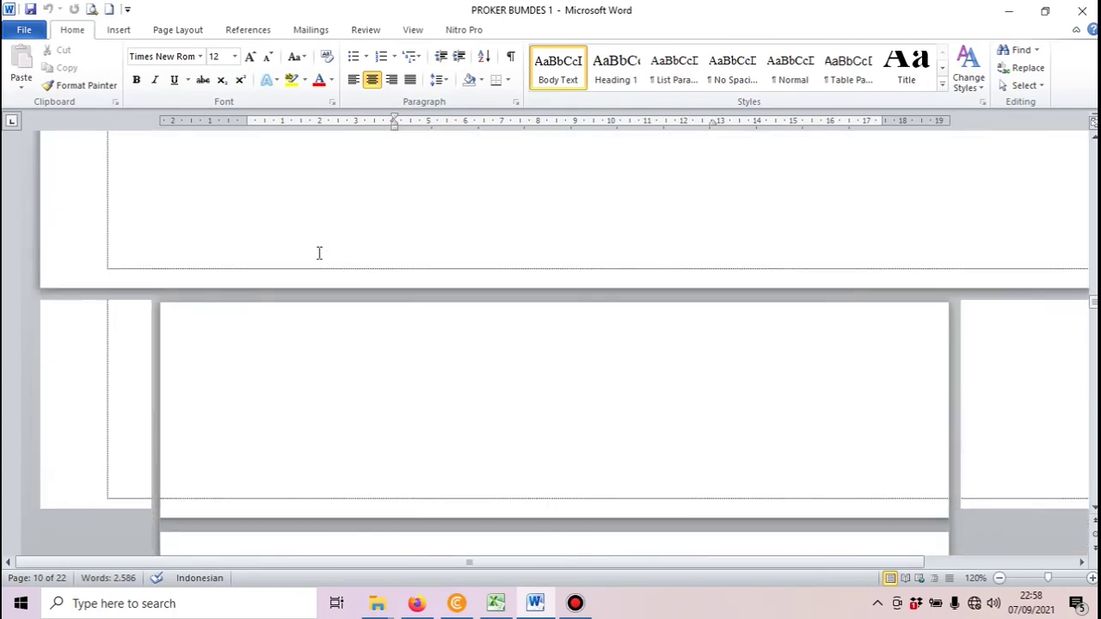
- Examine the Proyeksi Laba-Rugi Tahun Mendatang table, including its columns and all rows down to Laba (Rugi) Konprehensif Setelah Pajak
scroll(318, 253, down, 1)
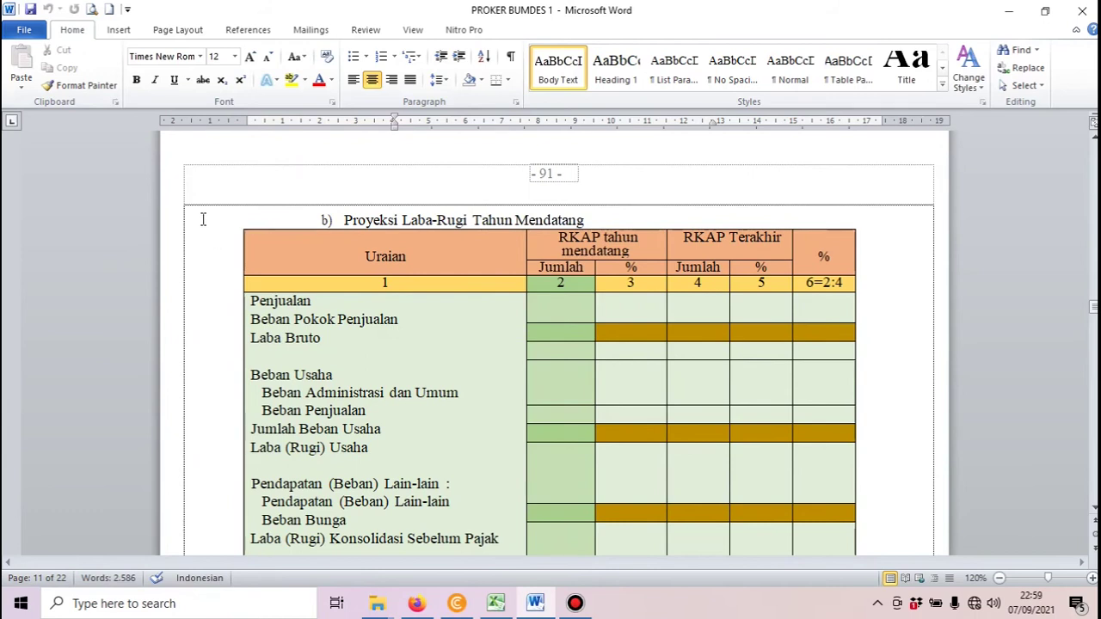
scroll(203, 219, down, 2)
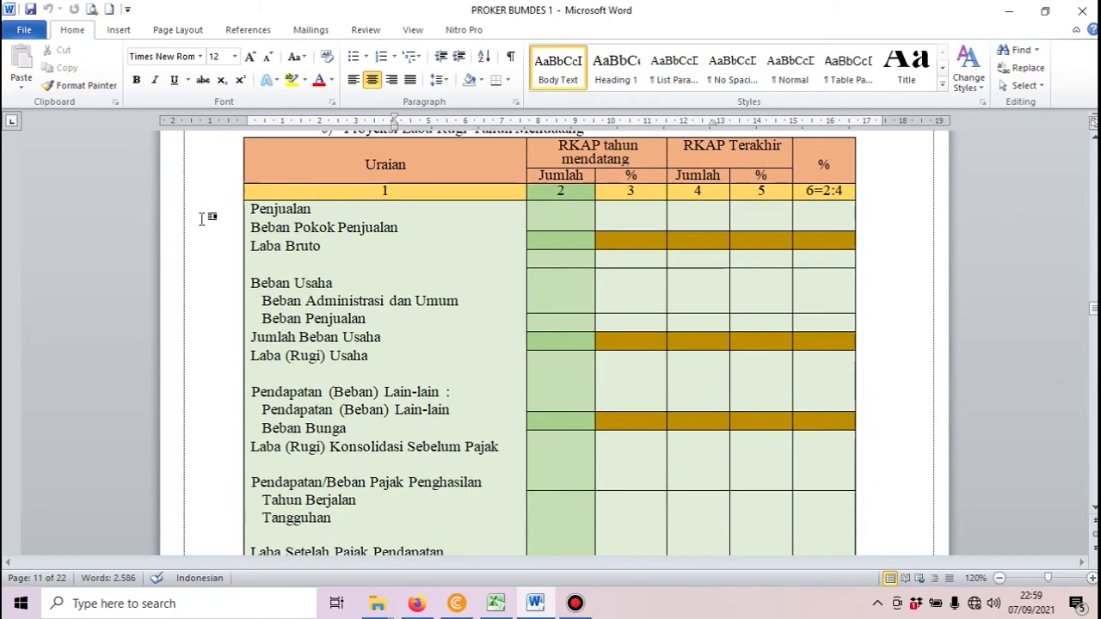
scroll(203, 219, up, 2)
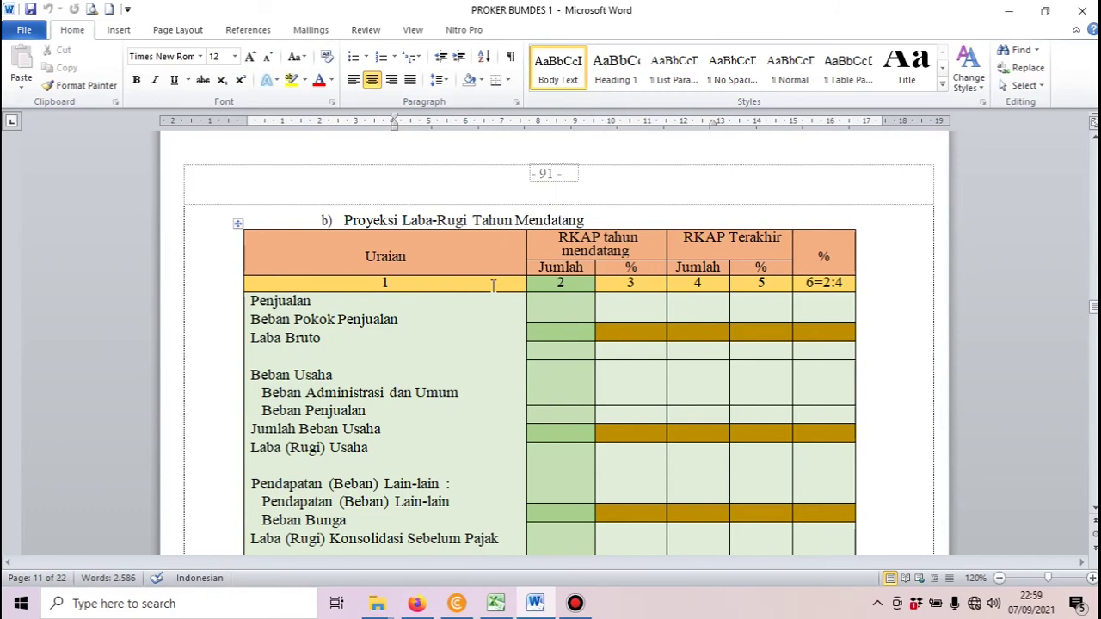
scroll(493, 285, down, 4)
scroll(492, 285, down, 3)
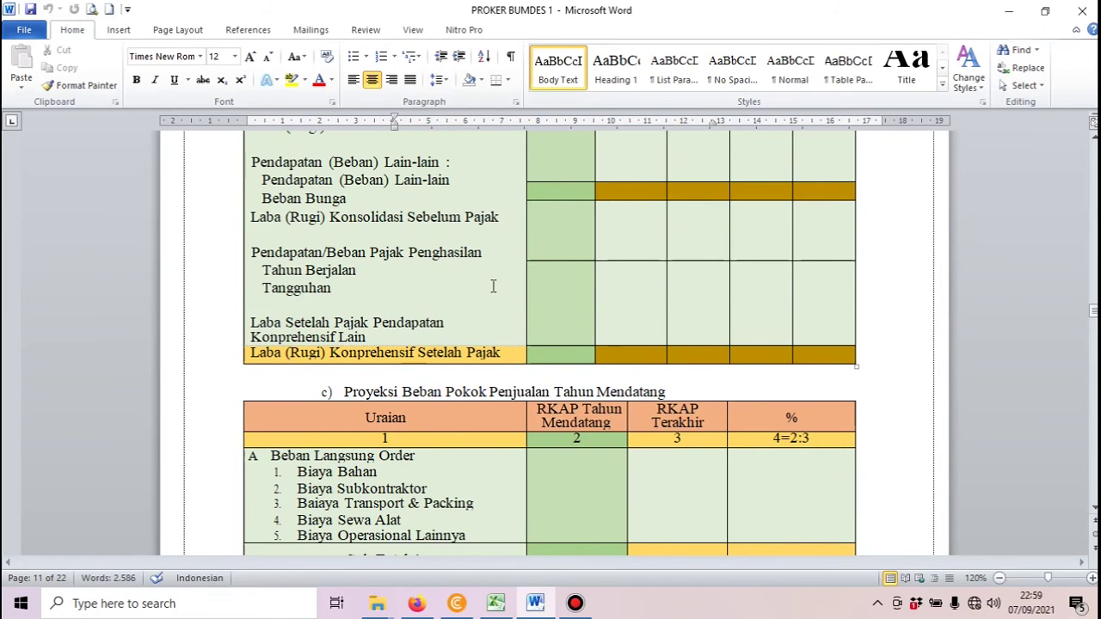
scroll(492, 285, down, 1)
scroll(492, 286, down, 1)
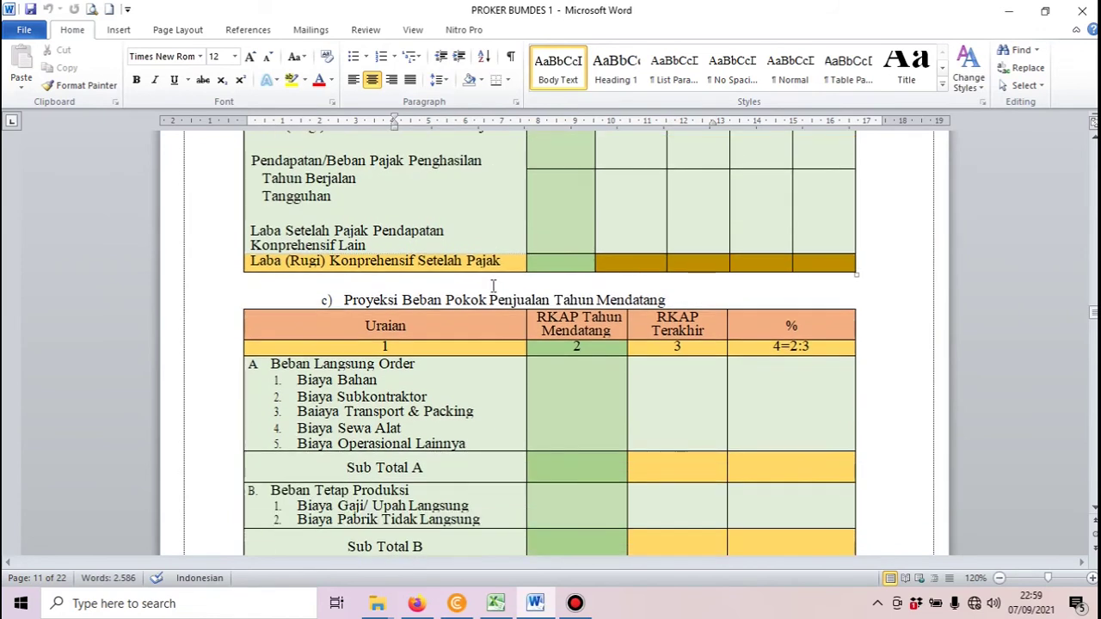
scroll(493, 286, up, 6)
scroll(493, 286, up, 3)
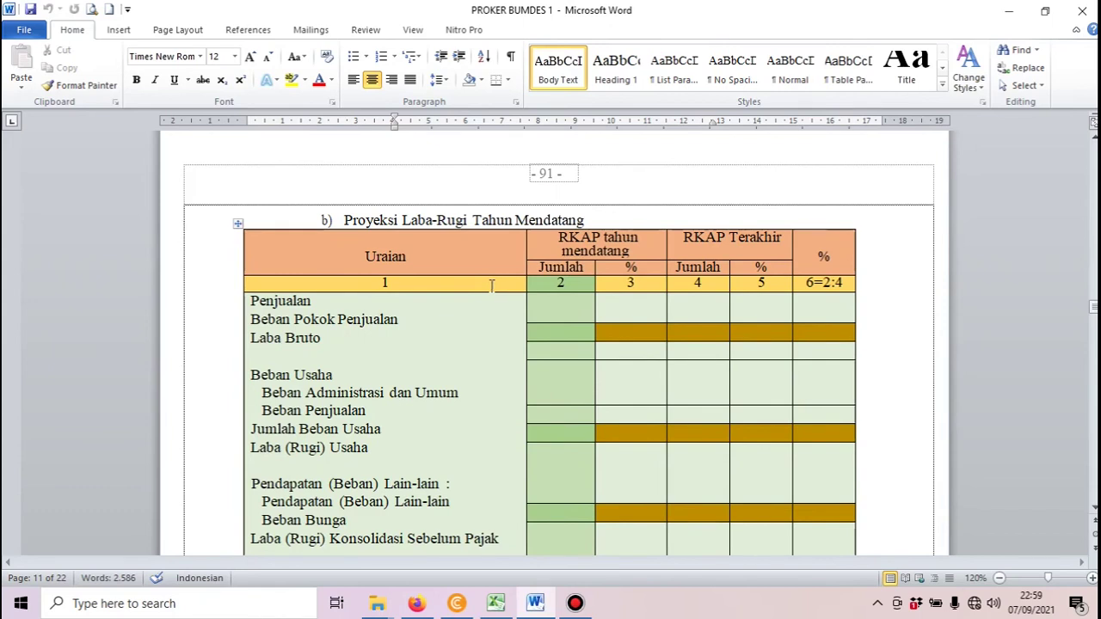
scroll(379, 284, down, 1)
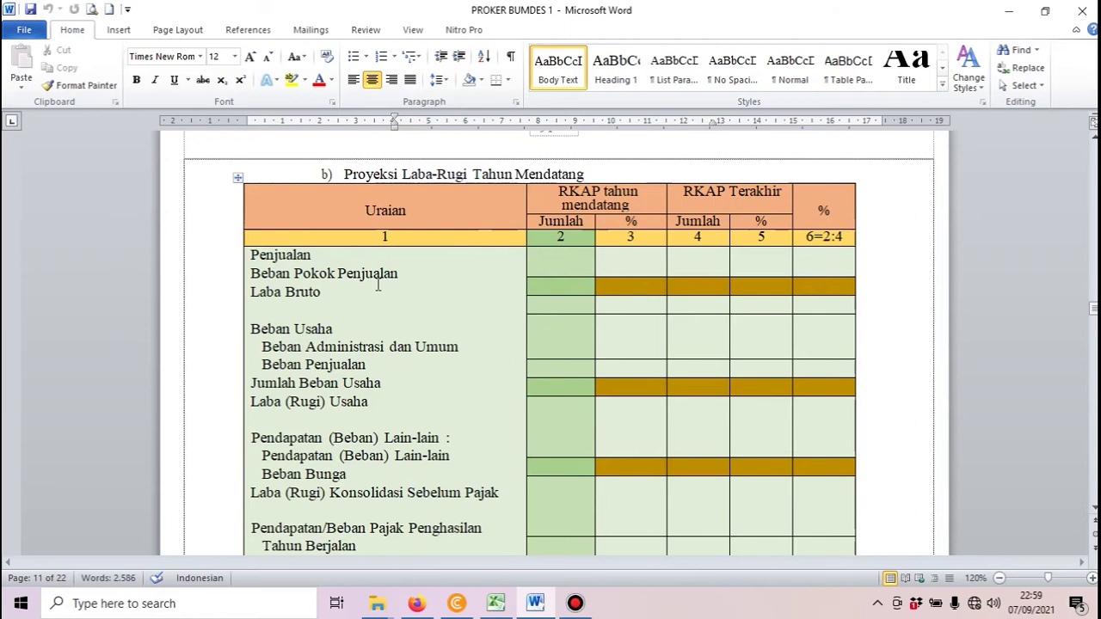
- Examine the Proyeksi Beban Pokok Penjualan and Proyeksi Neraca tables for the coming year, from their column headings through all rows
scroll(377, 284, down, 9)
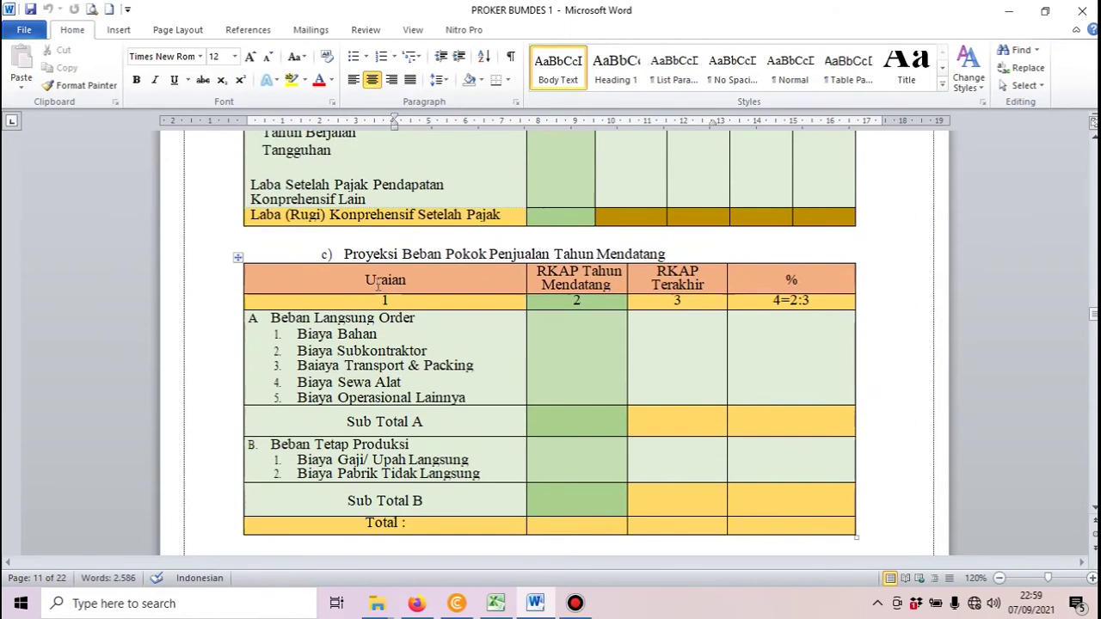
scroll(377, 285, down, 2)
scroll(377, 285, down, 7)
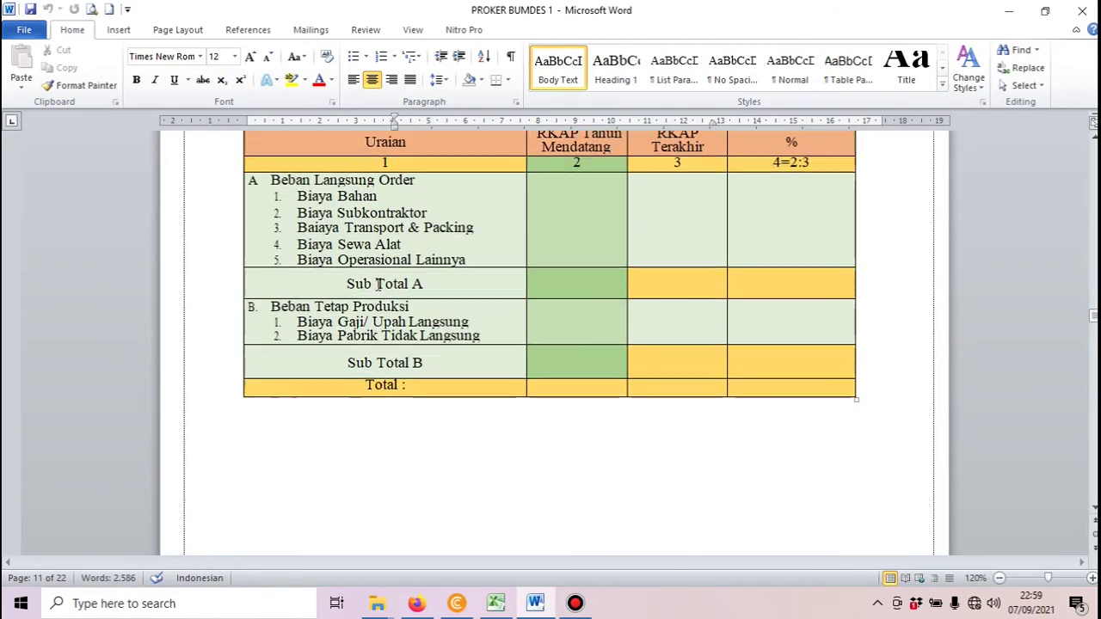
scroll(377, 285, down, 2)
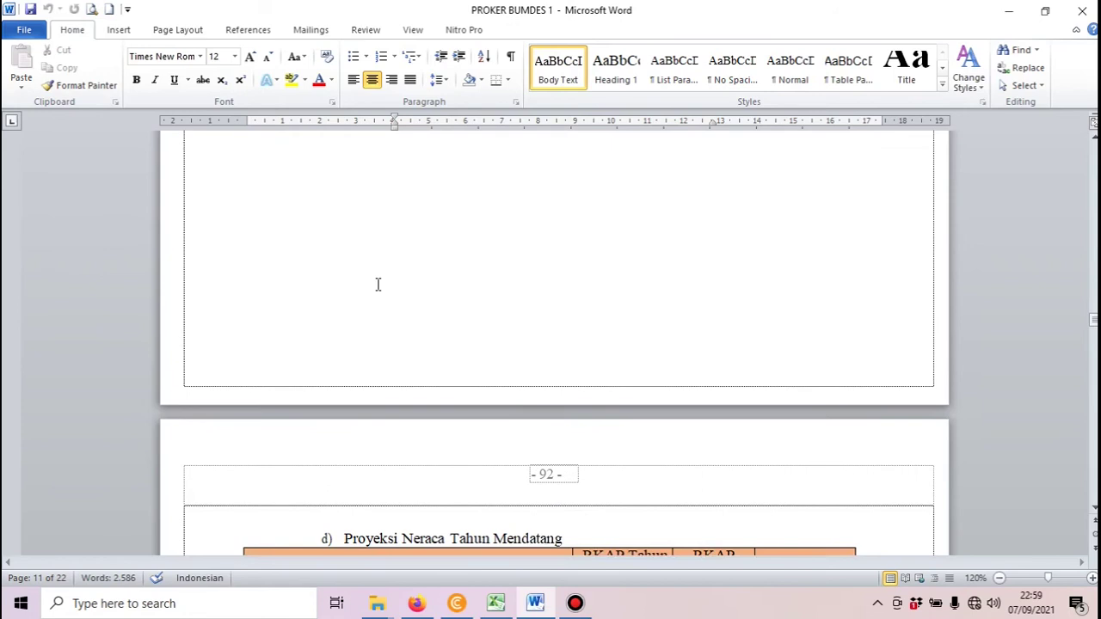
scroll(377, 285, down, 10)
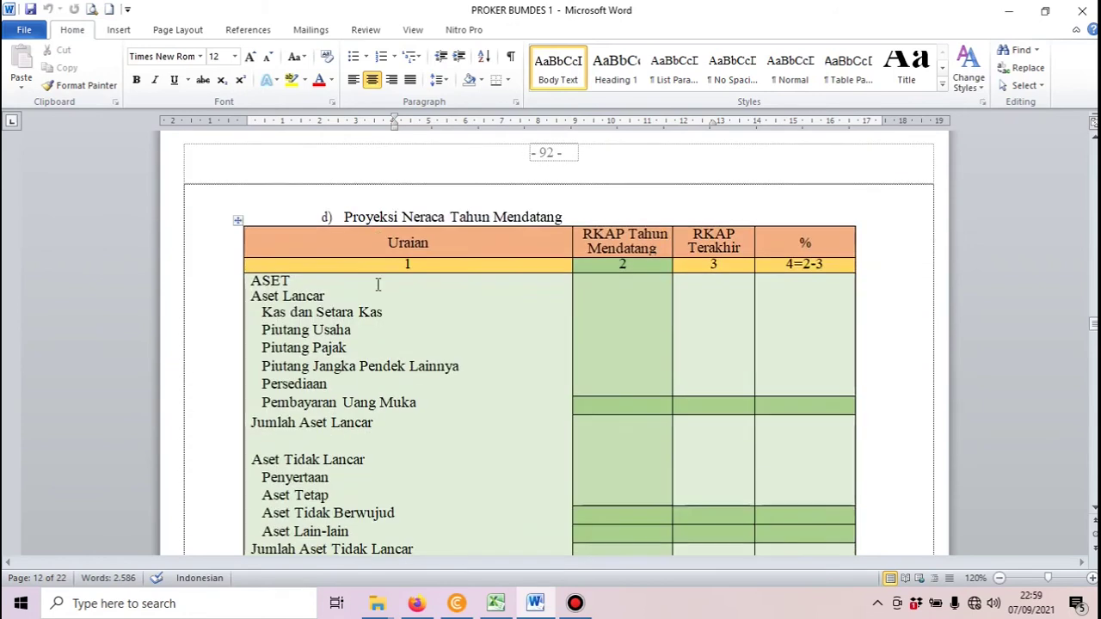
scroll(377, 285, down, 7)
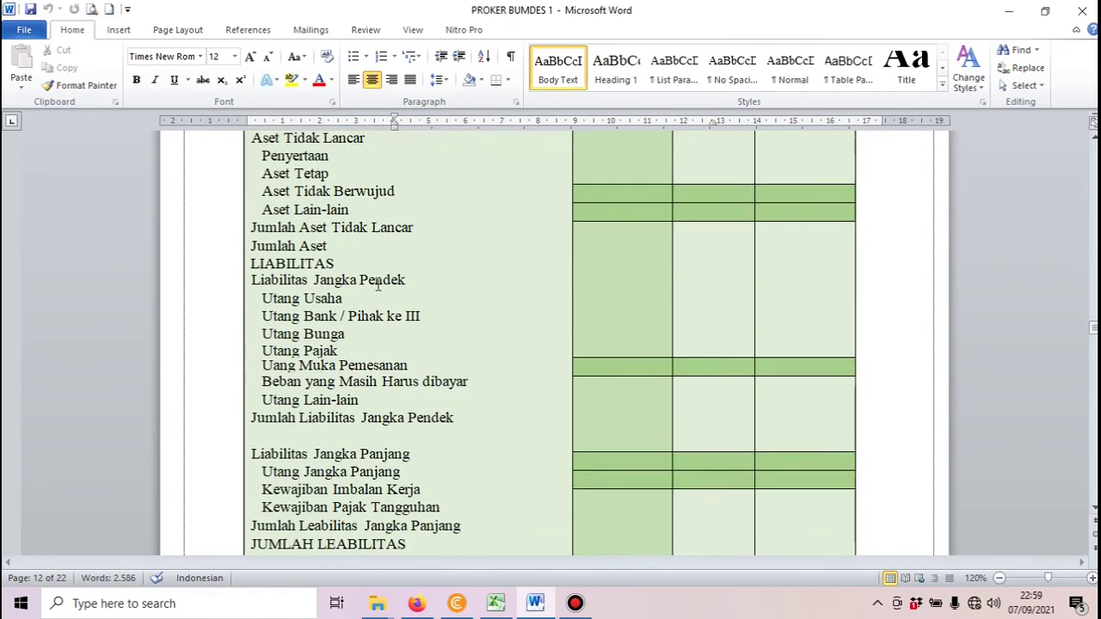
scroll(377, 285, down, 11)
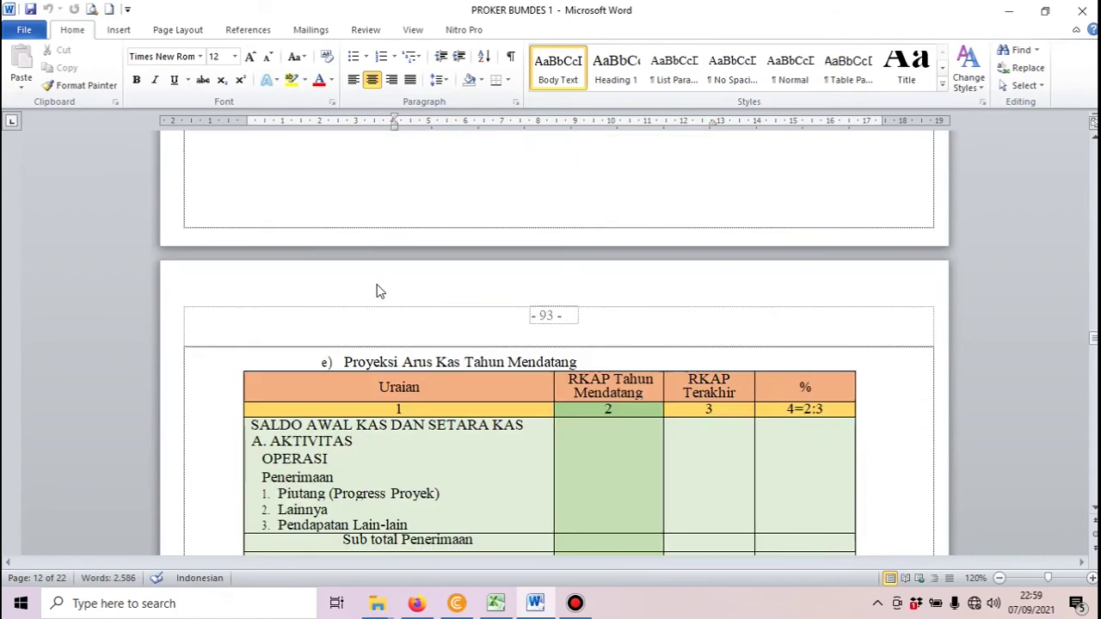
- Examine the Proyeksi Arus Kas table and the Rencana Investasi table down to its Total row
scroll(378, 288, down, 5)
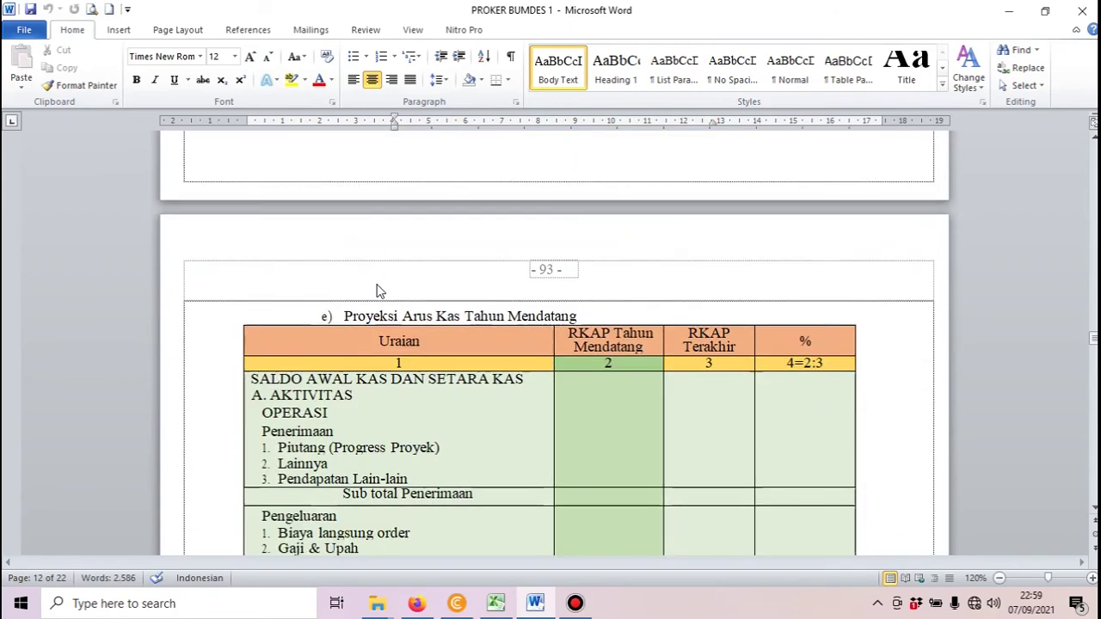
scroll(377, 285, down, 9)
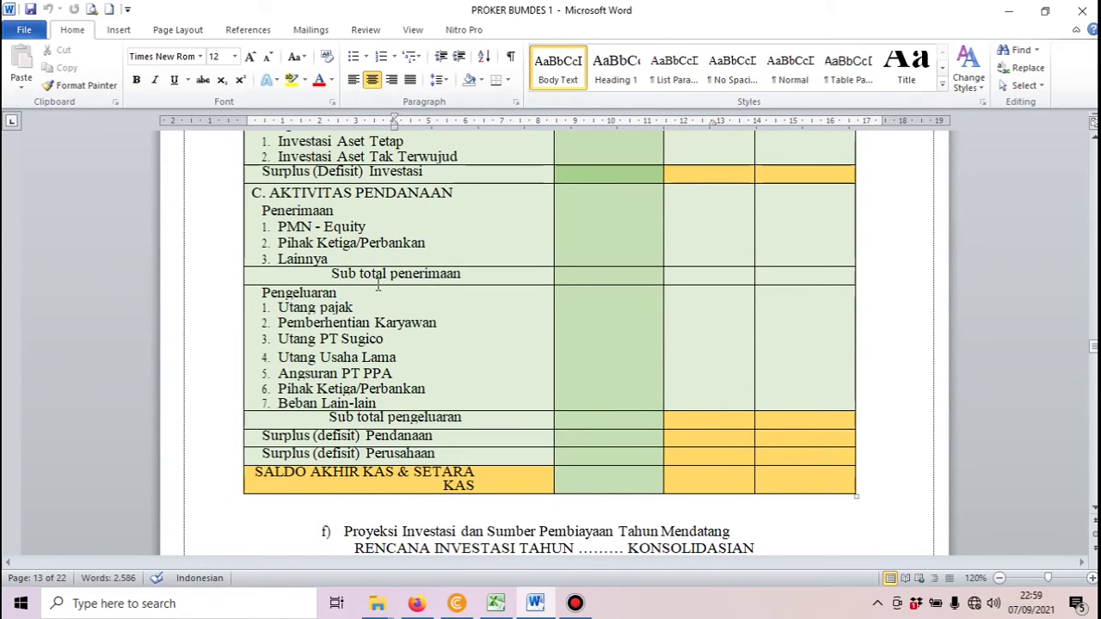
scroll(377, 284, down, 9)
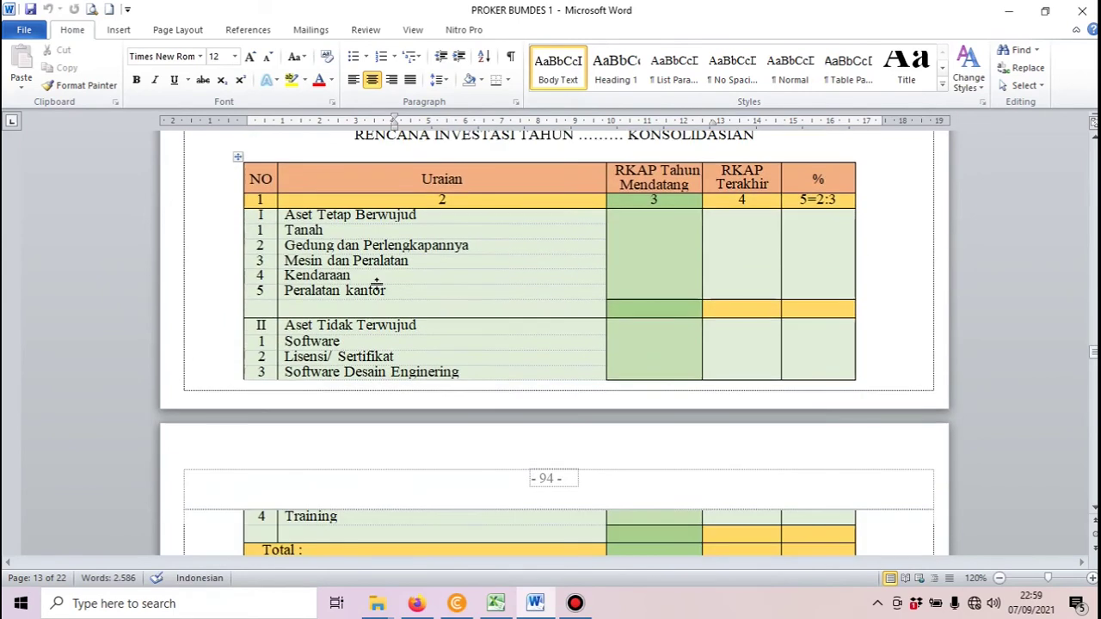
scroll(377, 284, down, 5)
scroll(376, 284, up, 4)
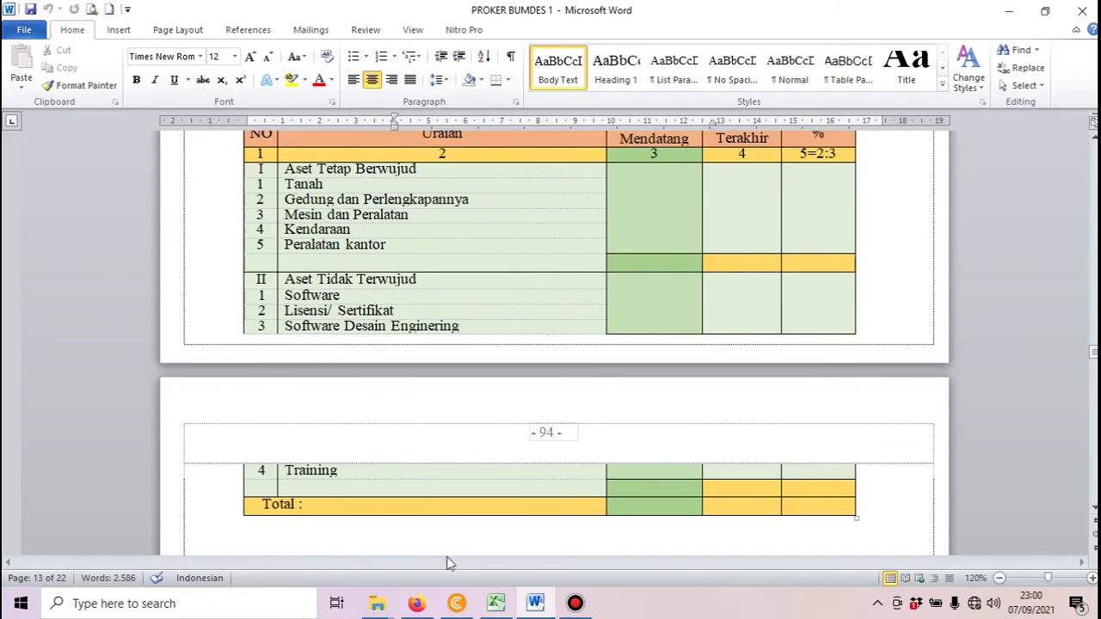
- Switch to the Proker Keuangan workbook in Excel and review the Laba-Rugi and Beban Pokok Penjualan projection tables on Sheet1
click(496, 603)
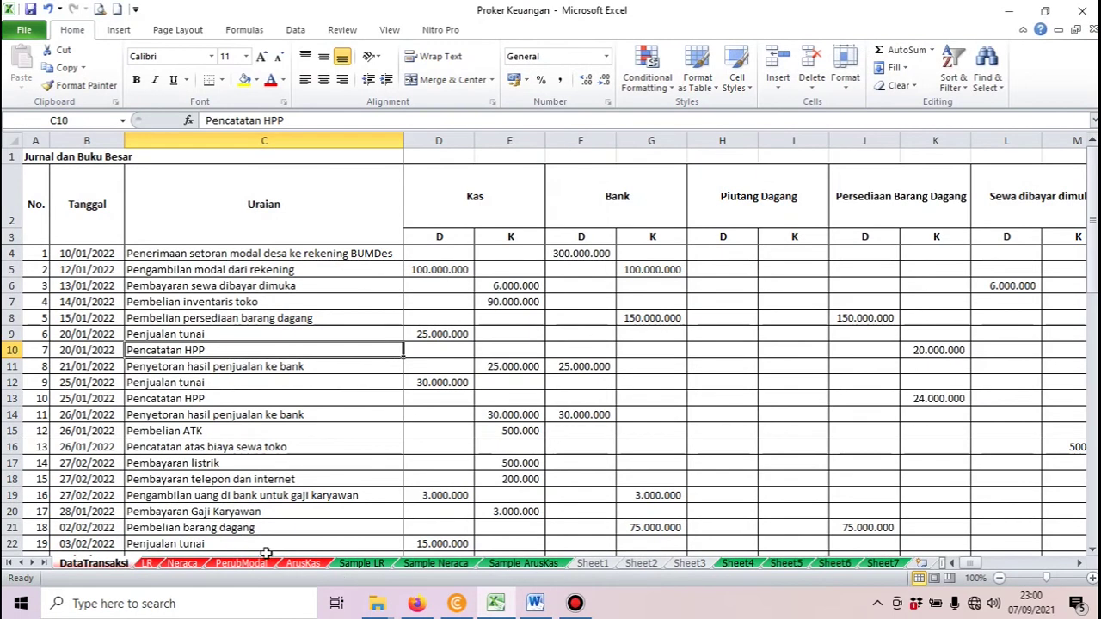
click(591, 564)
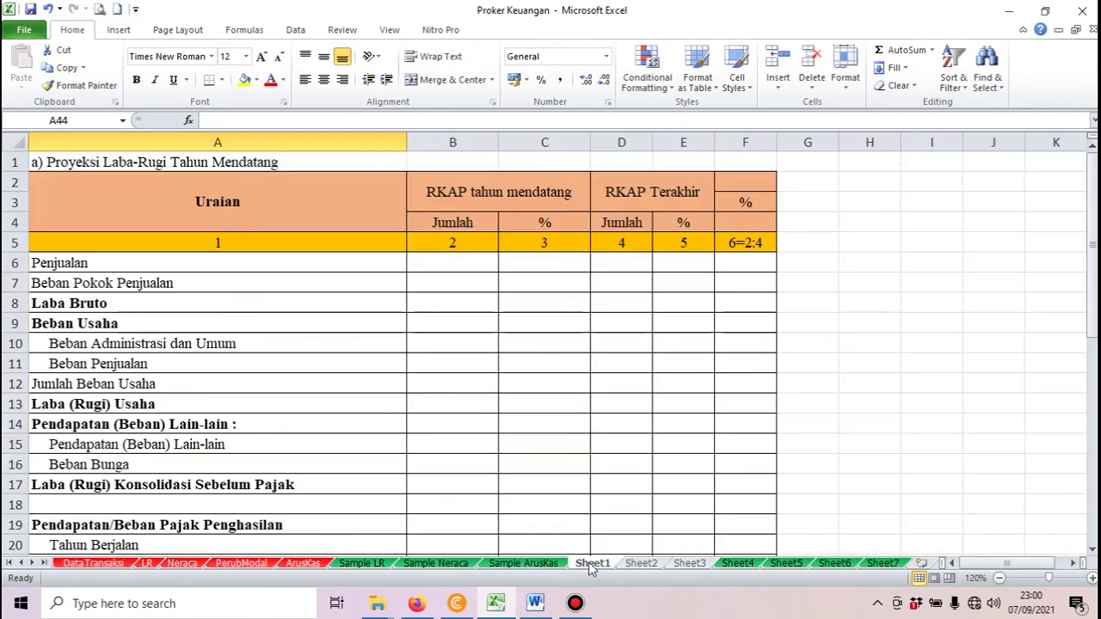
scroll(400, 434, down, 9)
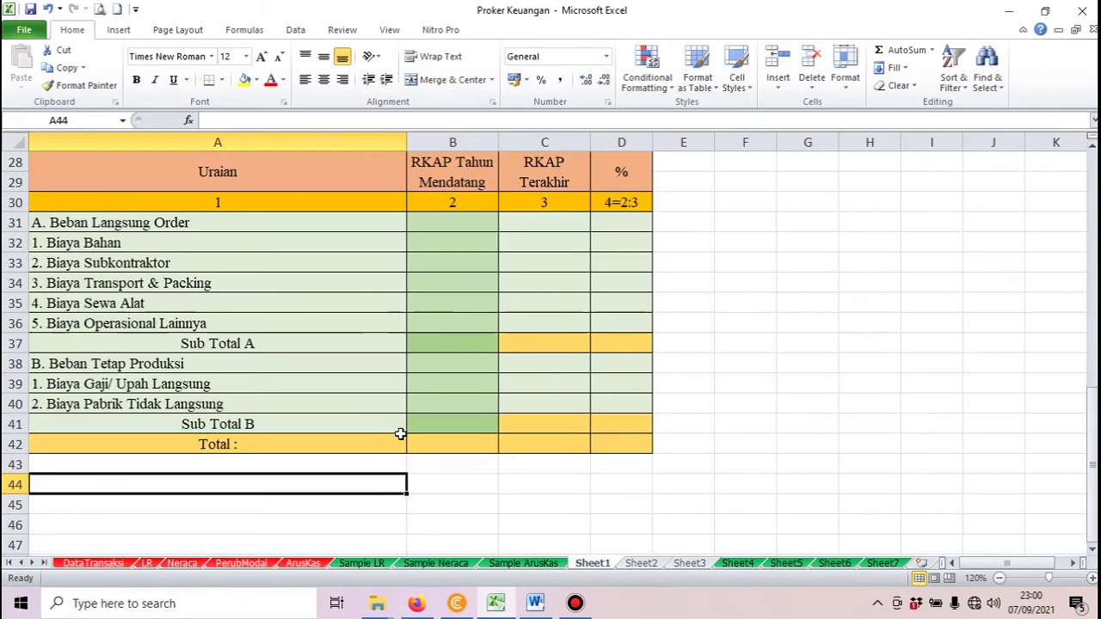
scroll(400, 434, up, 9)
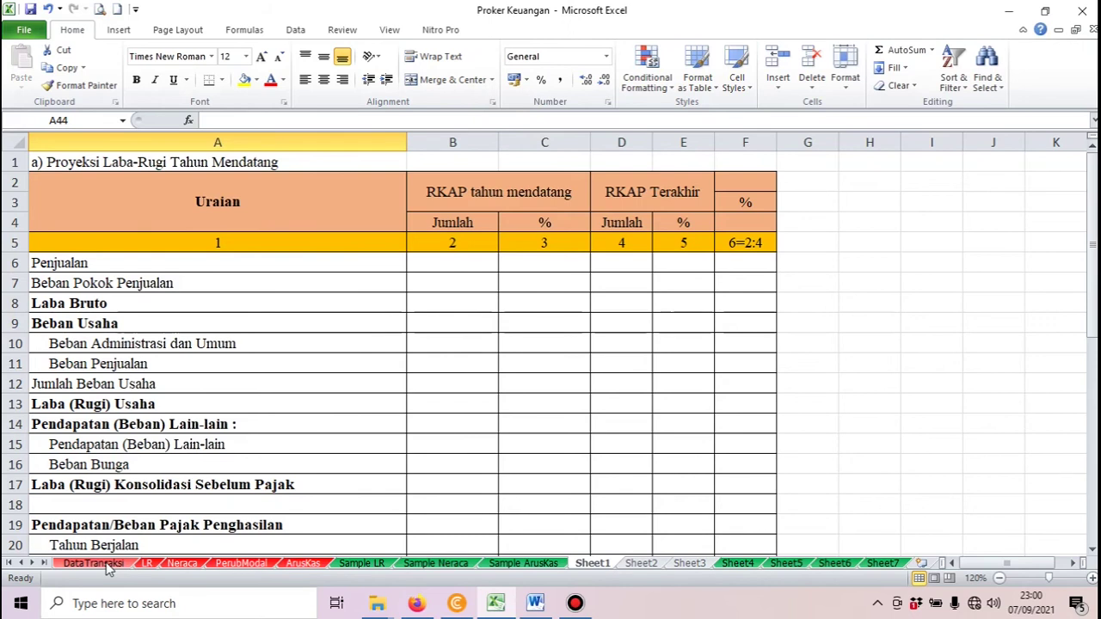
scroll(108, 569, down, 3)
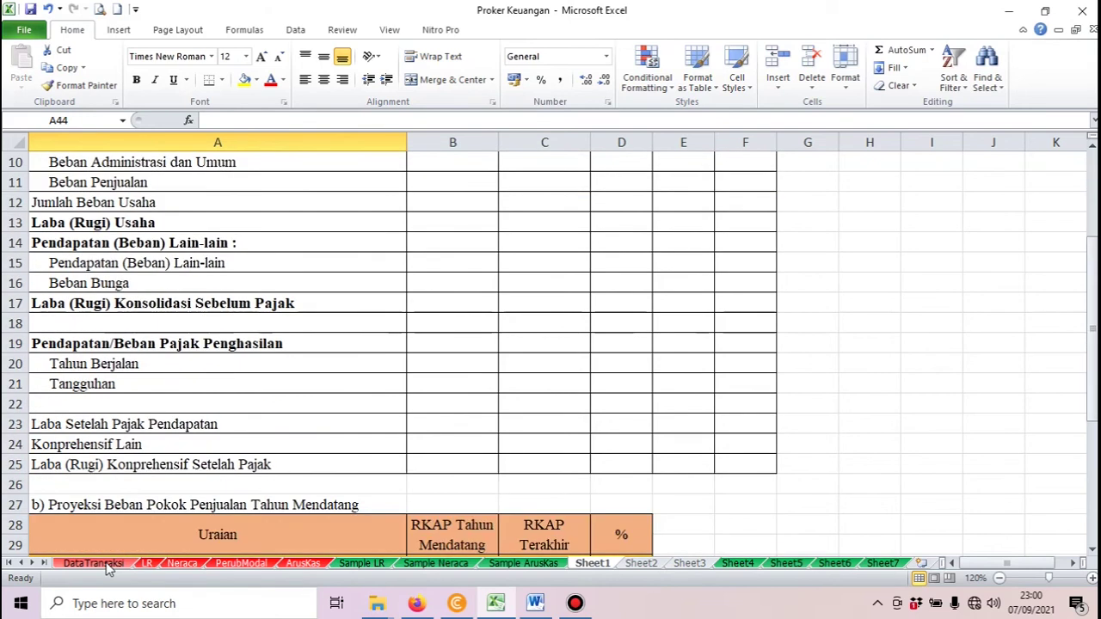
scroll(108, 569, up, 3)
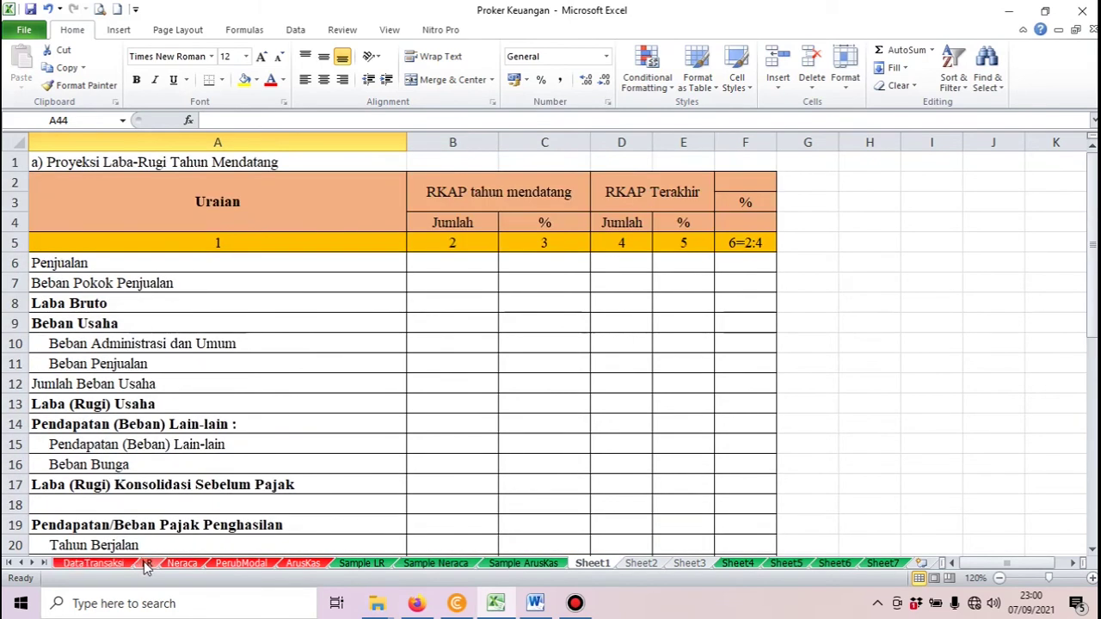
- Look through the DataTransaksi, LR, Neraca, PerubModal and ArusKas sheets, ending back on DataTransaksi
click(104, 565)
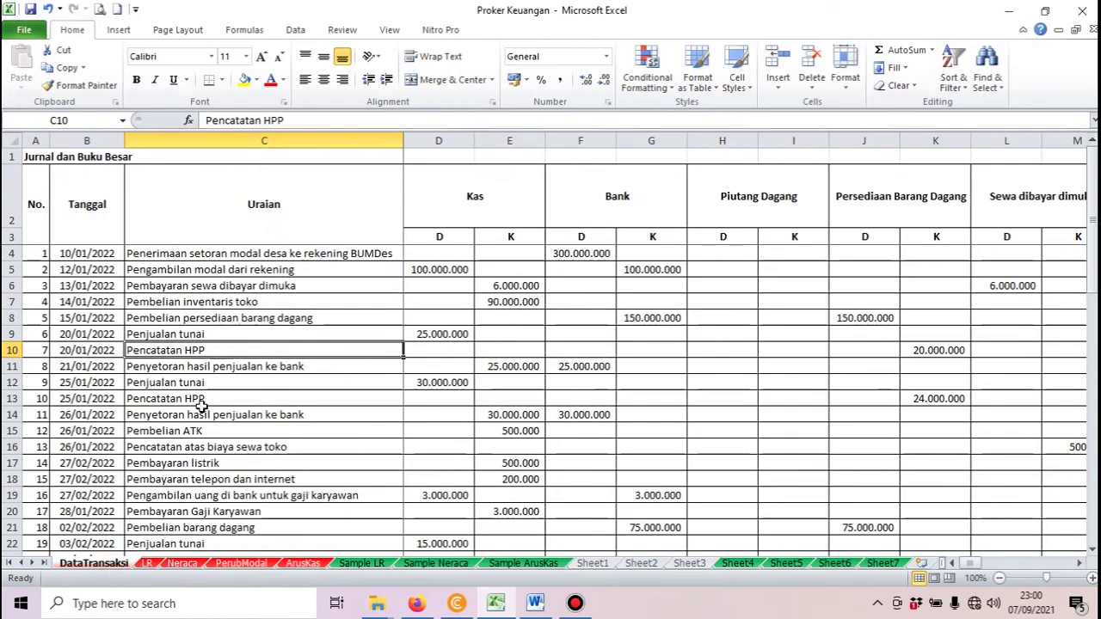
click(148, 564)
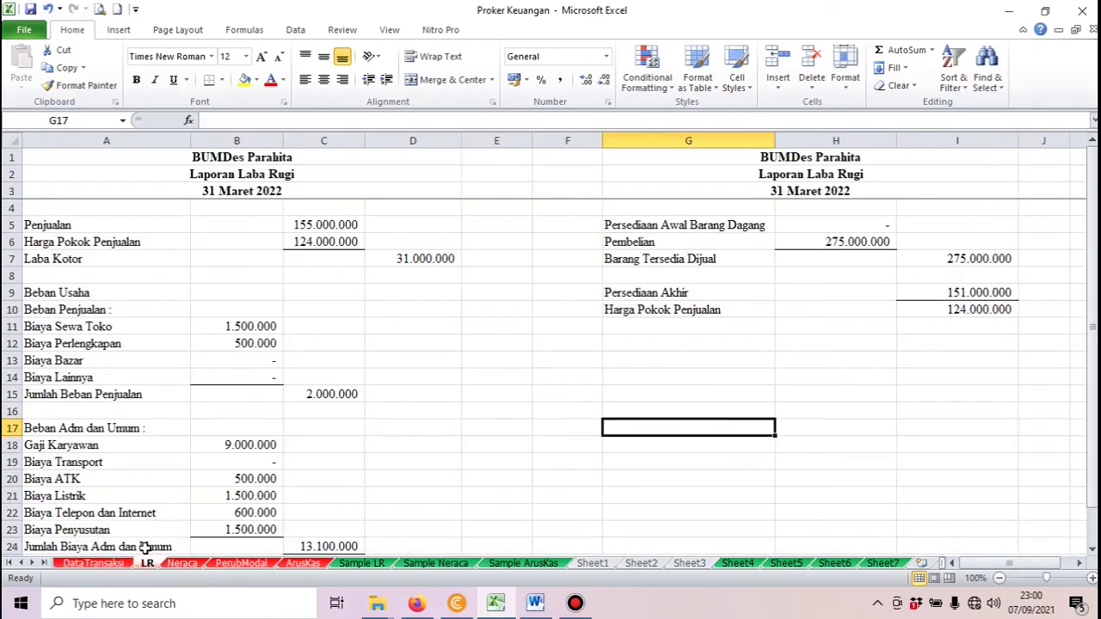
click(193, 562)
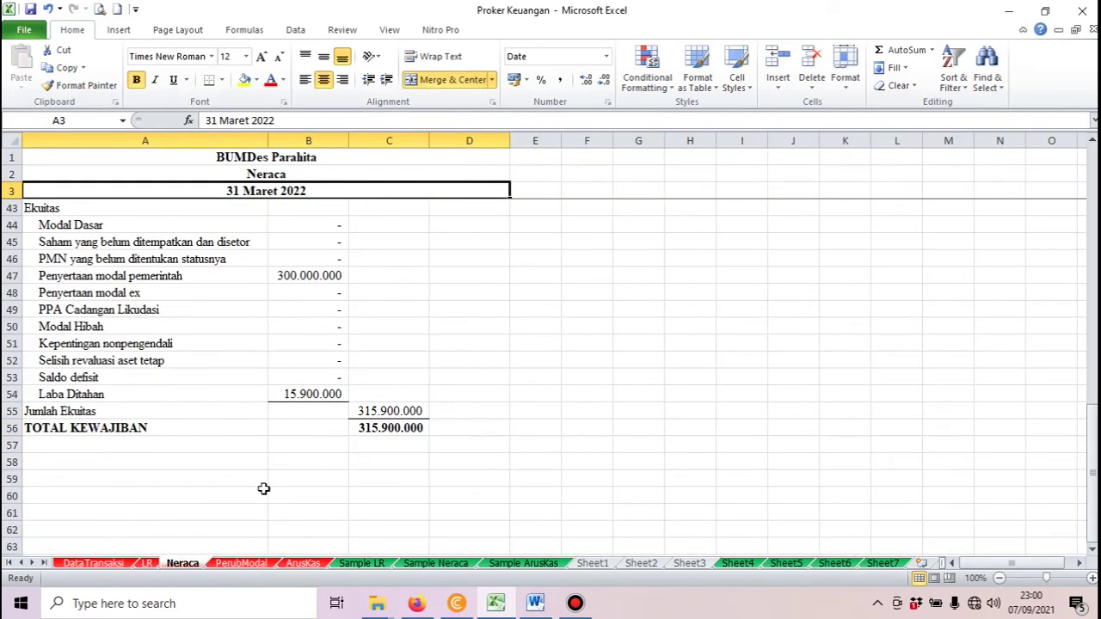
click(253, 564)
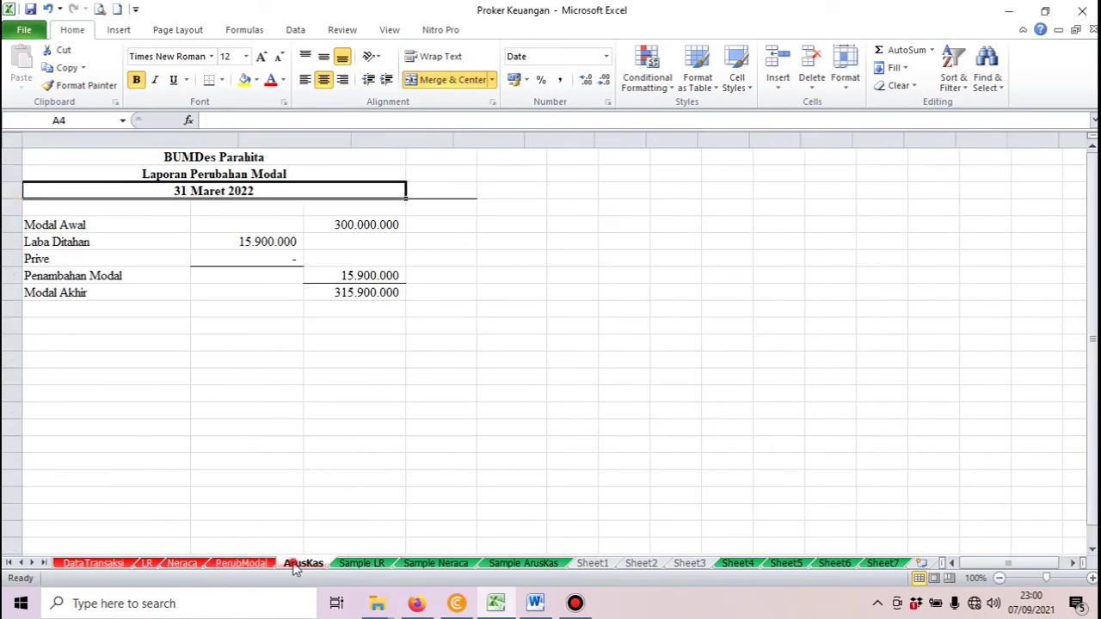
click(299, 564)
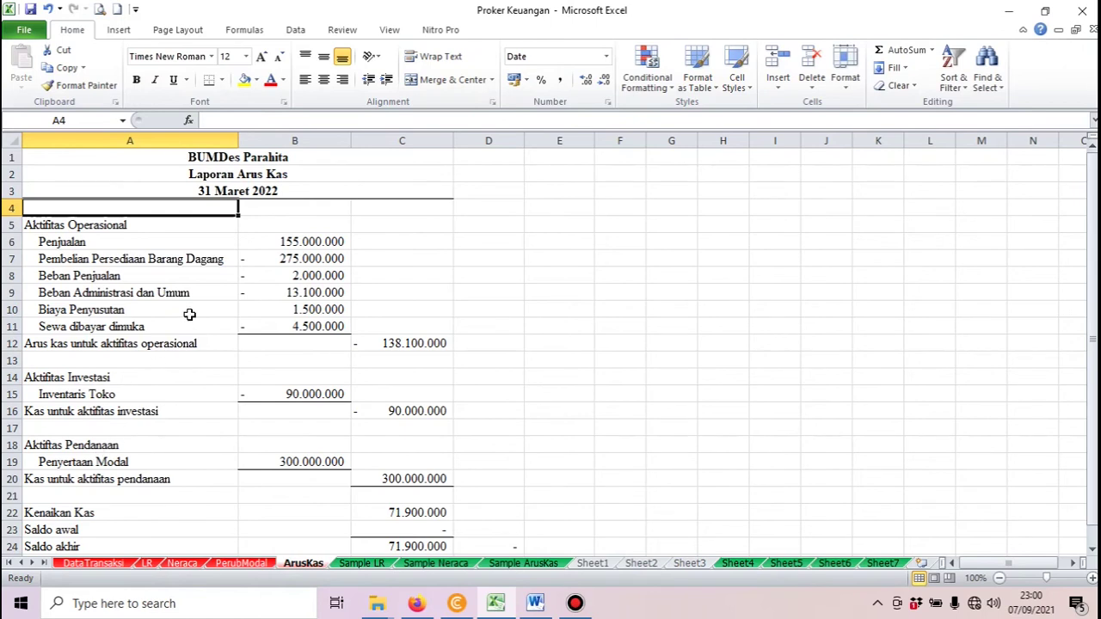
click(93, 564)
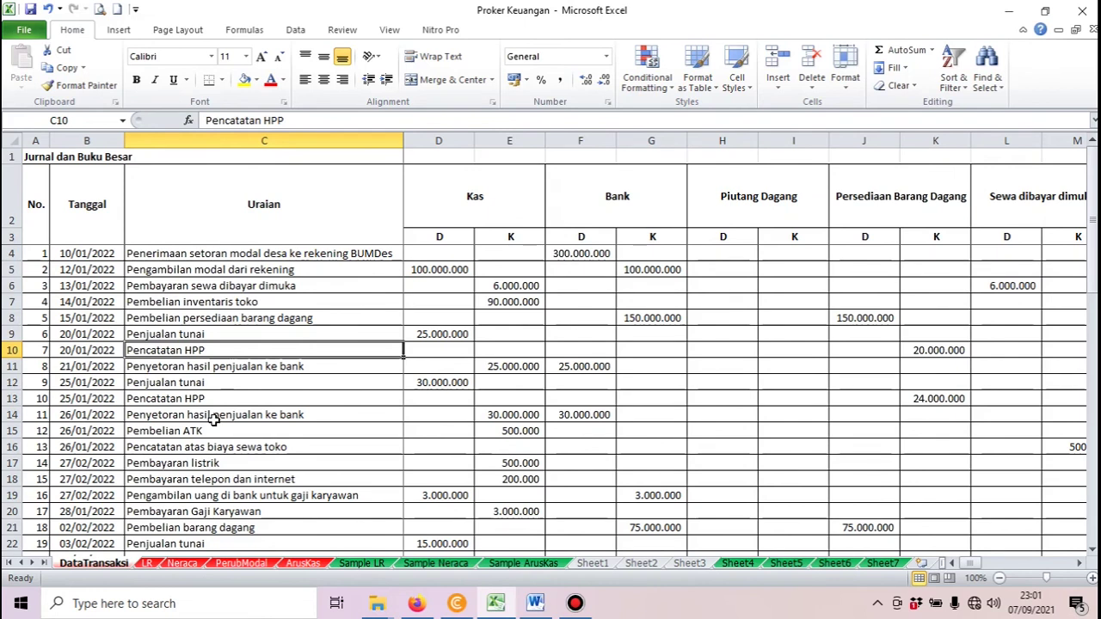
- Examine the Proyeksi Laba-Rugi Tahun Mendatang rows on Sheet1, from Penjualan to Laba (Rugi) Konprehensif Setelah Pajak
click(601, 564)
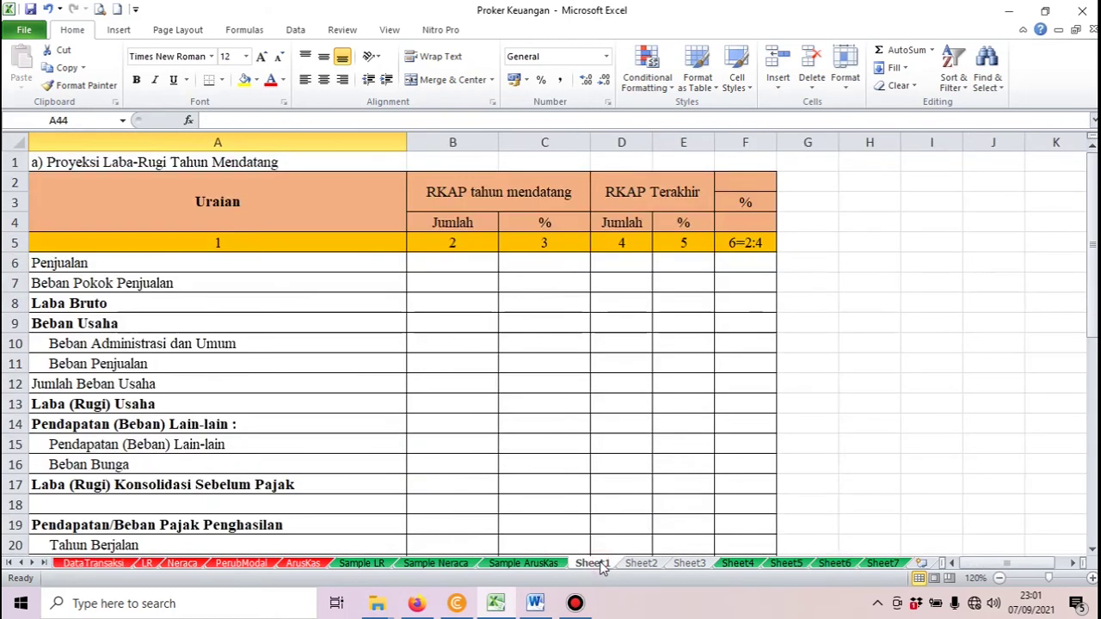
scroll(283, 436, down, 2)
scroll(284, 436, down, 2)
scroll(283, 436, up, 4)
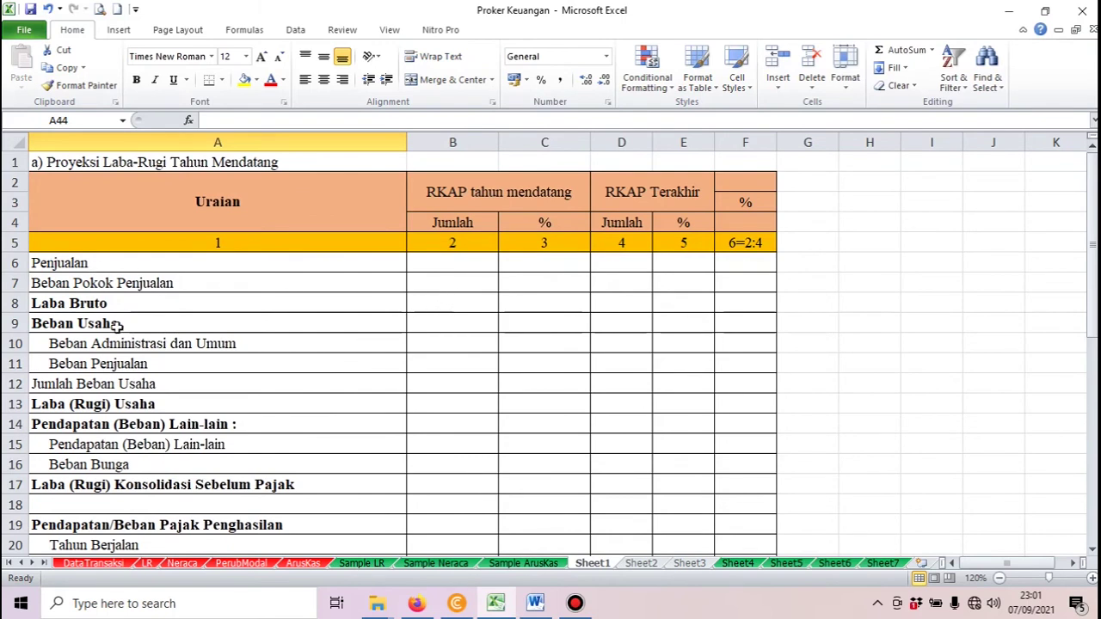
scroll(138, 348, down, 2)
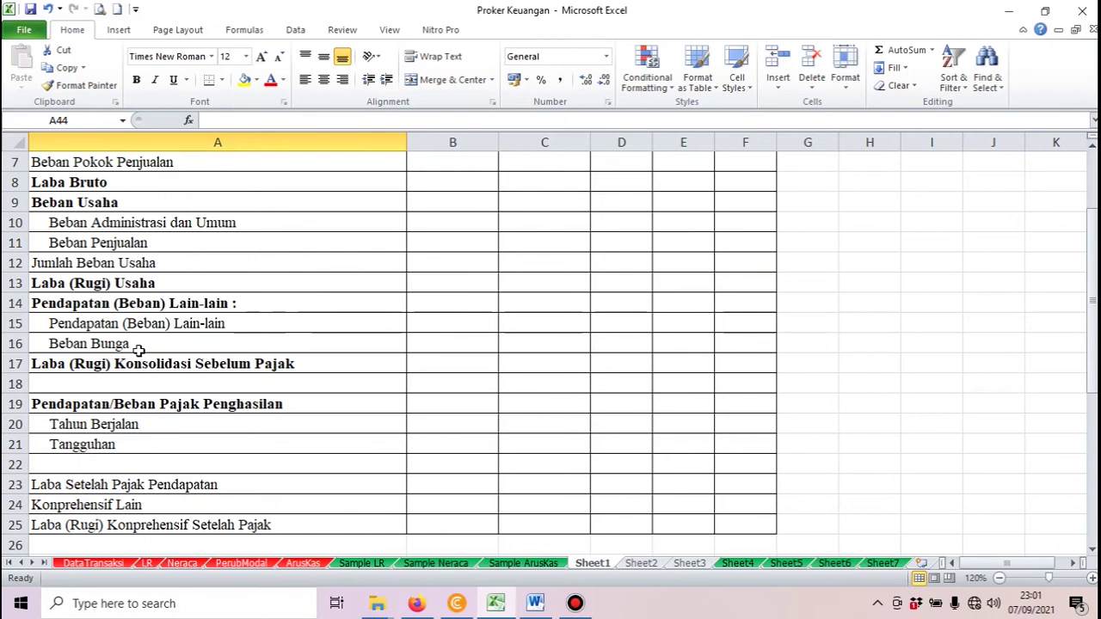
scroll(137, 347, up, 2)
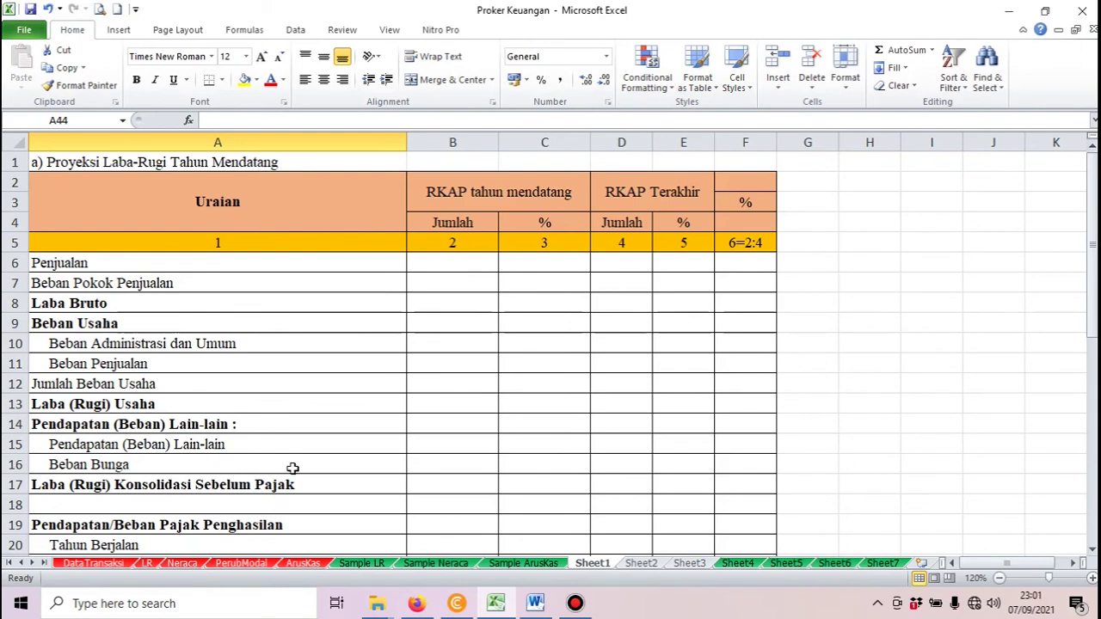
- Review the Uraian entries of the DataTransaksi journal down to the Jumlah and Selisih D/K rows, then select the first Penjualan tunai entry
click(94, 563)
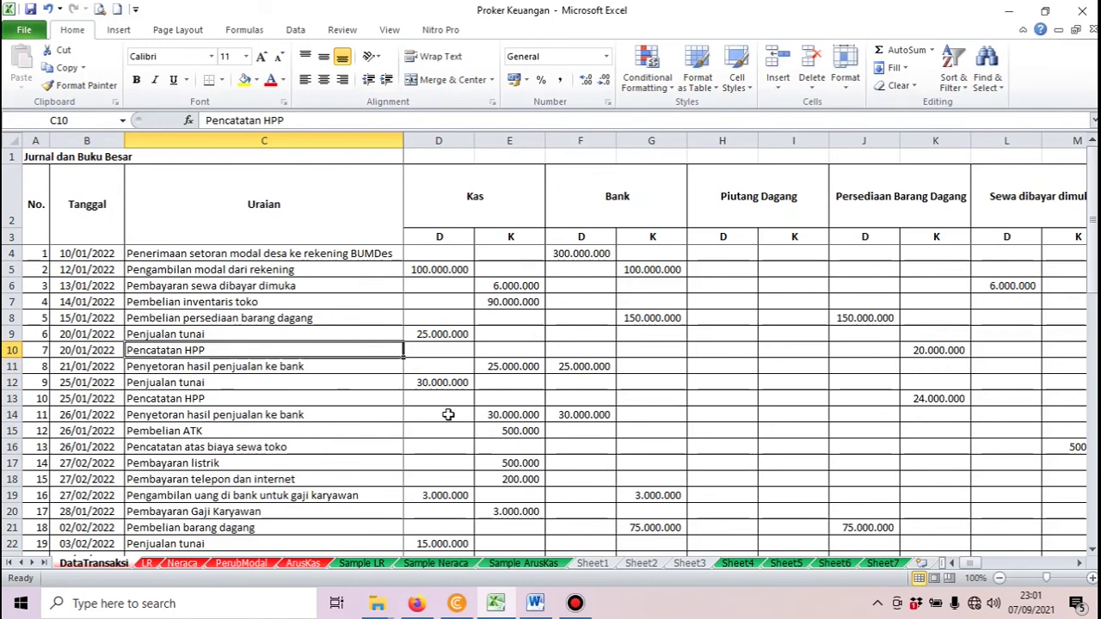
drag(240, 253, 228, 547)
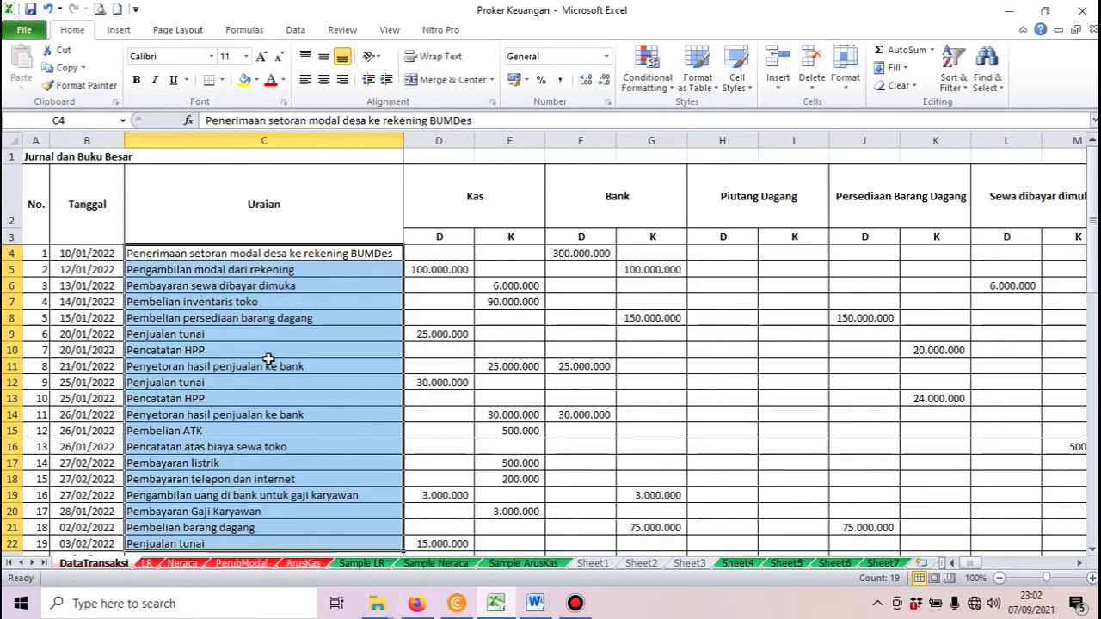
scroll(268, 360, down, 2)
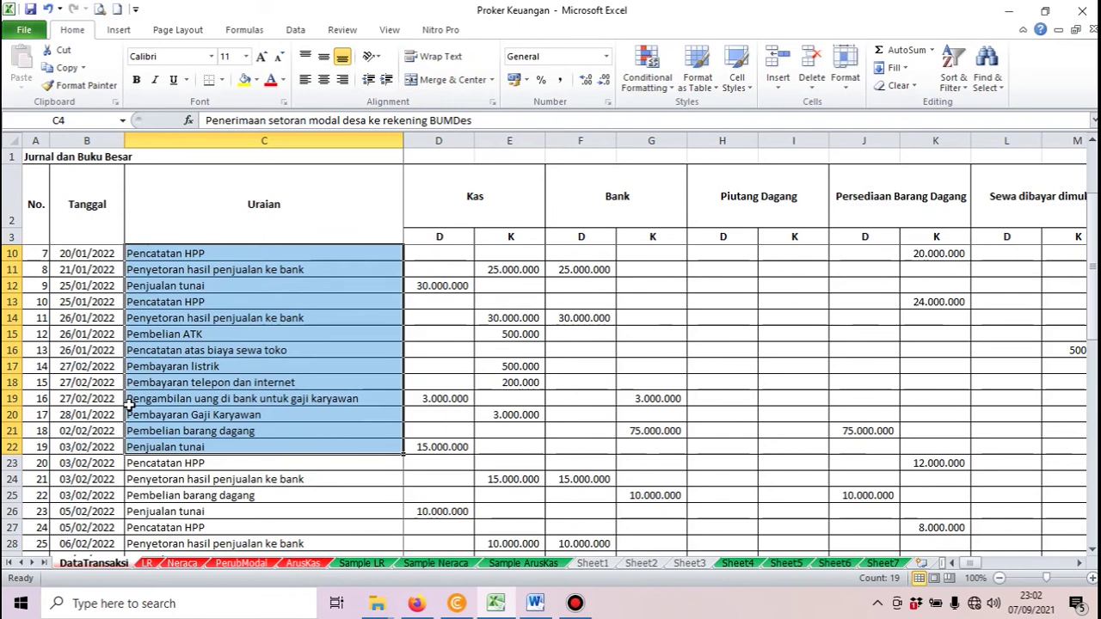
scroll(129, 404, down, 10)
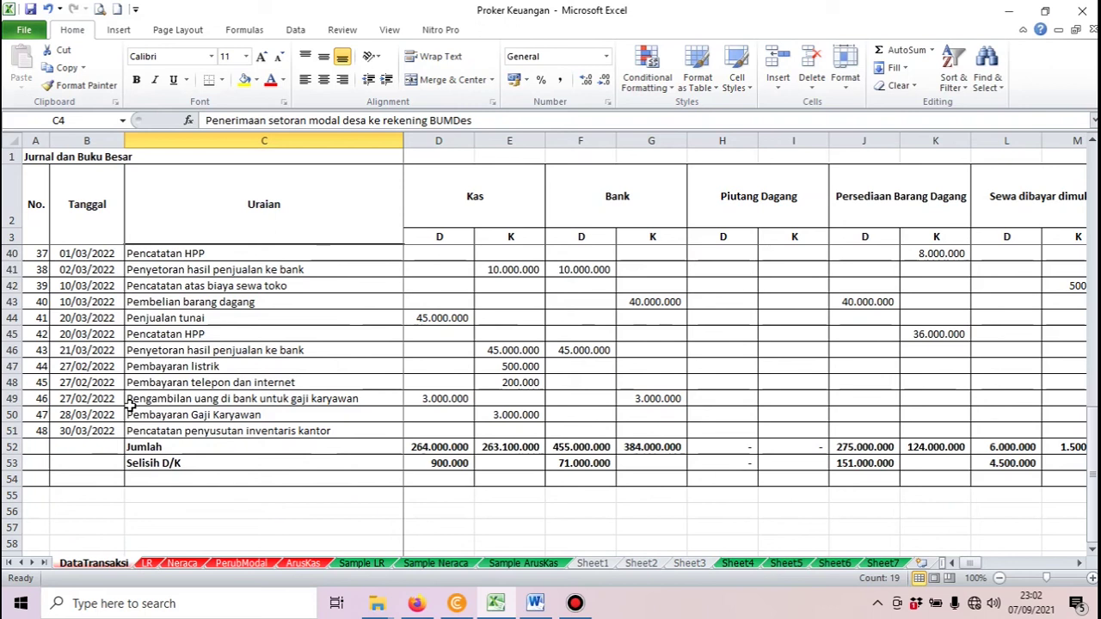
scroll(129, 406, up, 12)
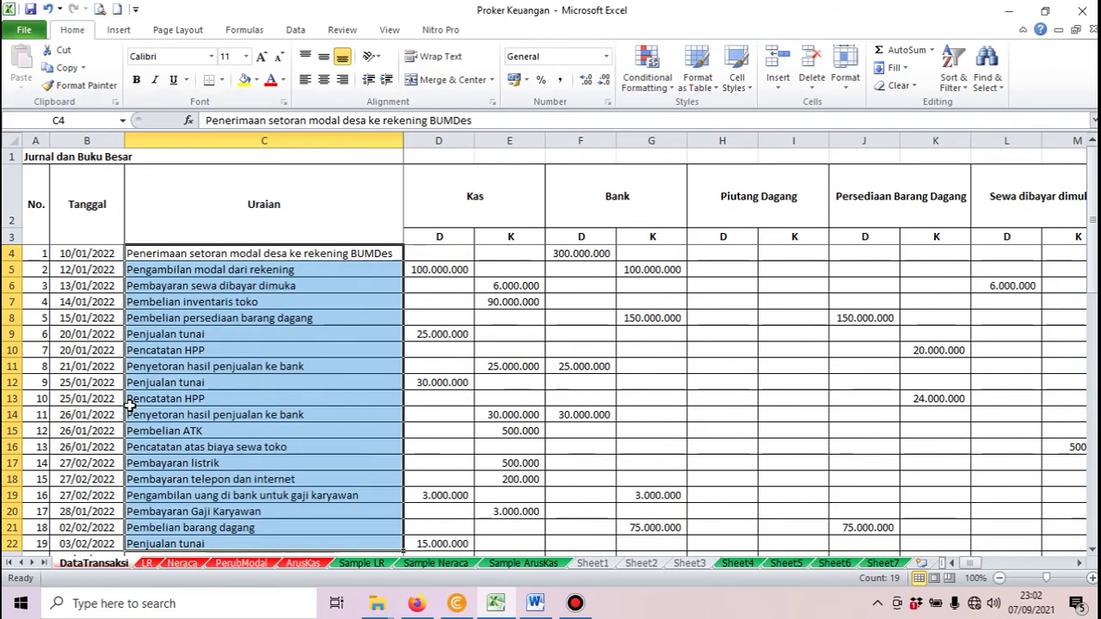
click(194, 335)
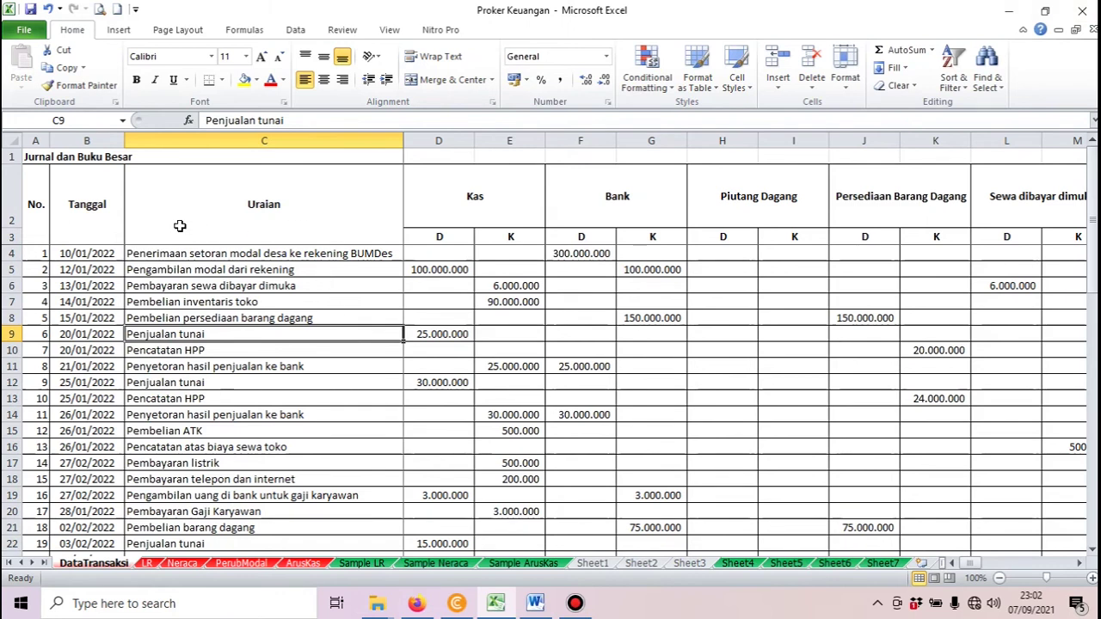
- Look across the DataTransaksi journal's header row from Tanggal through the account columns to just past Biaya Perlengkapan
click(54, 216)
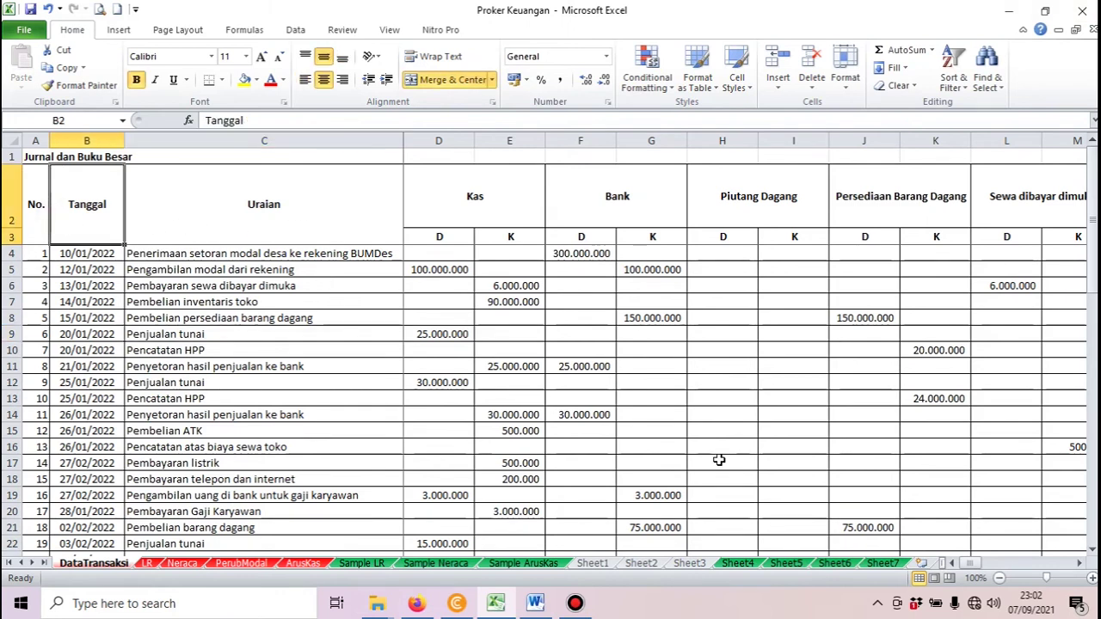
key(Right)
key(Right)
key(Right)
key(Right)
key(Right)
key(Right)
key(Right)
key(Right)
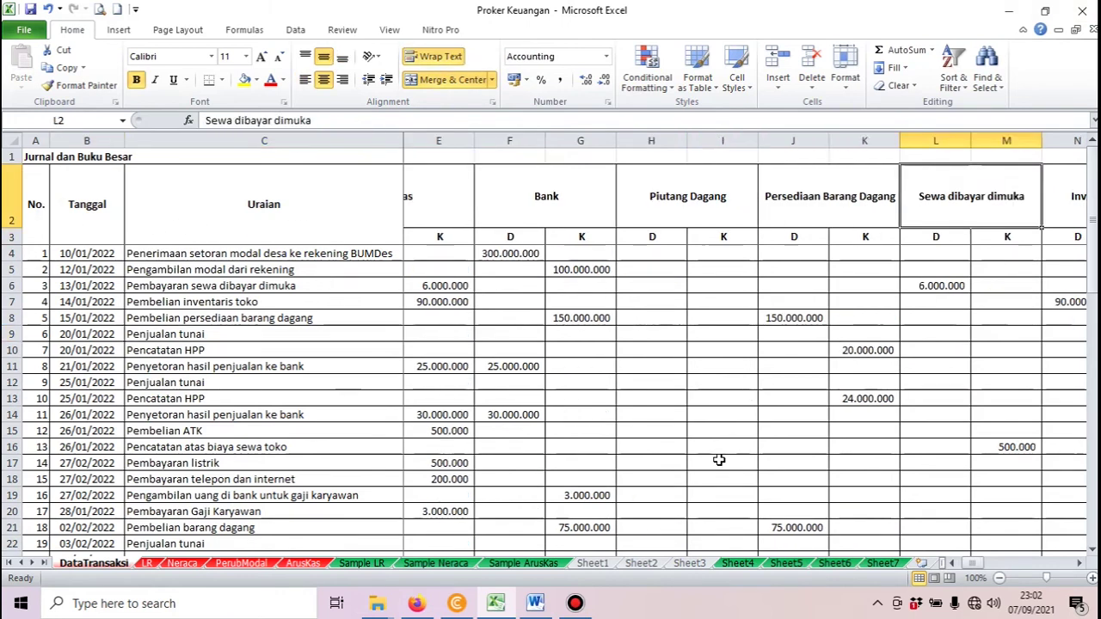
key(Right)
key(Right)
key(Right)
key(Right)
key(Right)
key(Right)
key(Right)
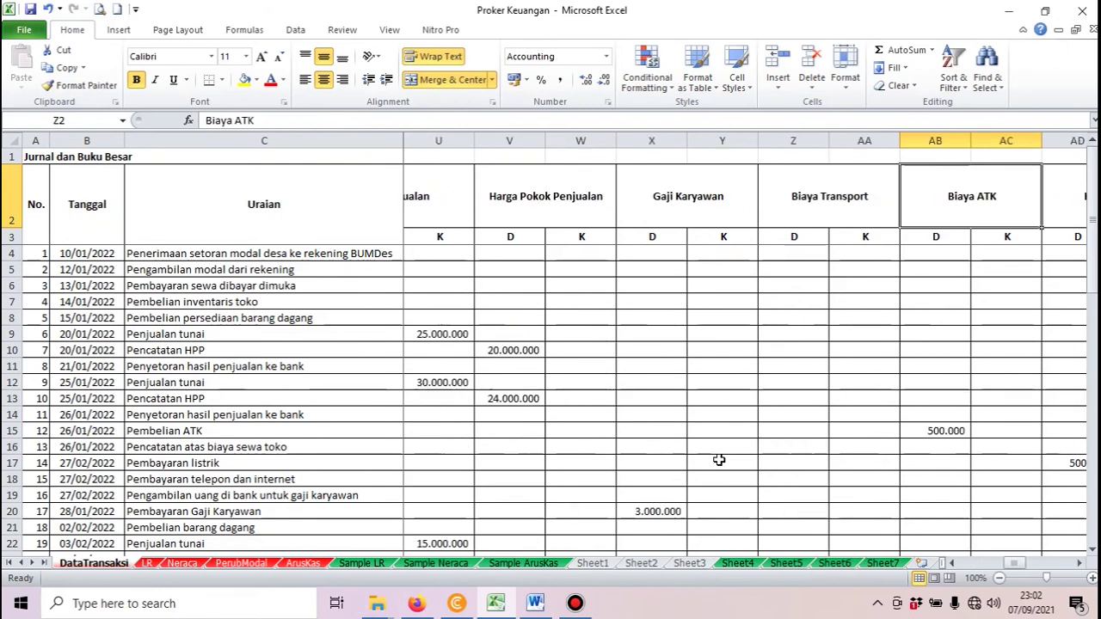
key(Right)
key(Right)
key(Right)
key(Right)
key(Right)
key(Right)
key(Right)
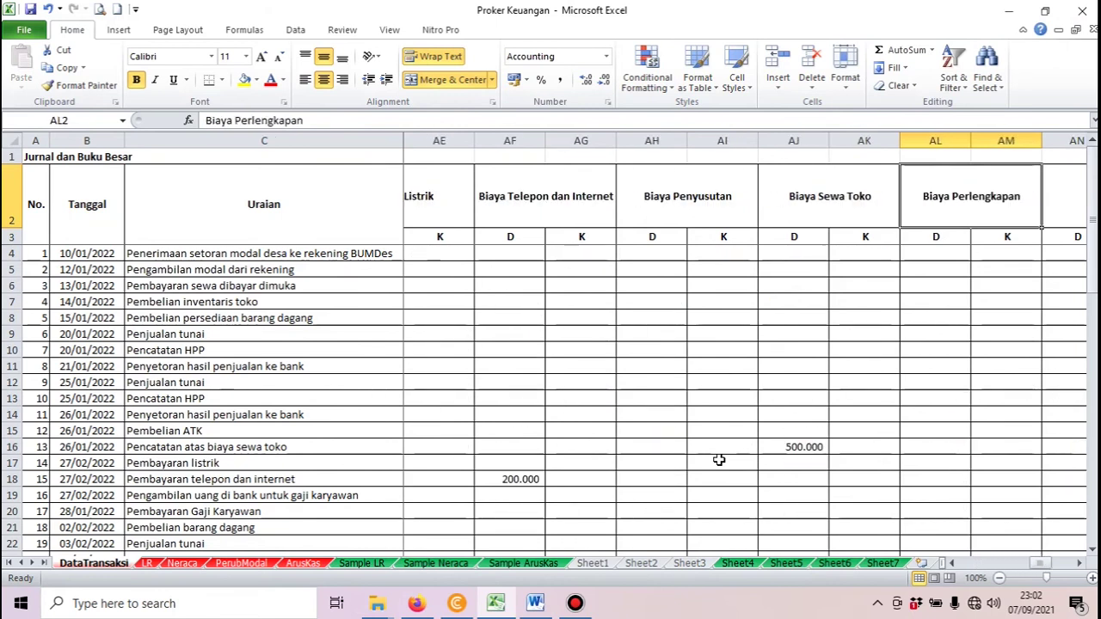
key(Right)
- Go back through the journal's account headings to the No. column heading
key(Left)
key(Left)
key(Left)
key(Left)
key(Left)
key(Left)
key(Left)
key(Left)
key(Left)
key(Left)
key(Left)
key(Left)
key(Left)
key(Left)
key(Left)
key(Left)
key(Left)
key(Left)
key(Left)
key(Left)
key(Left)
key(Left)
key(Left)
key(Left)
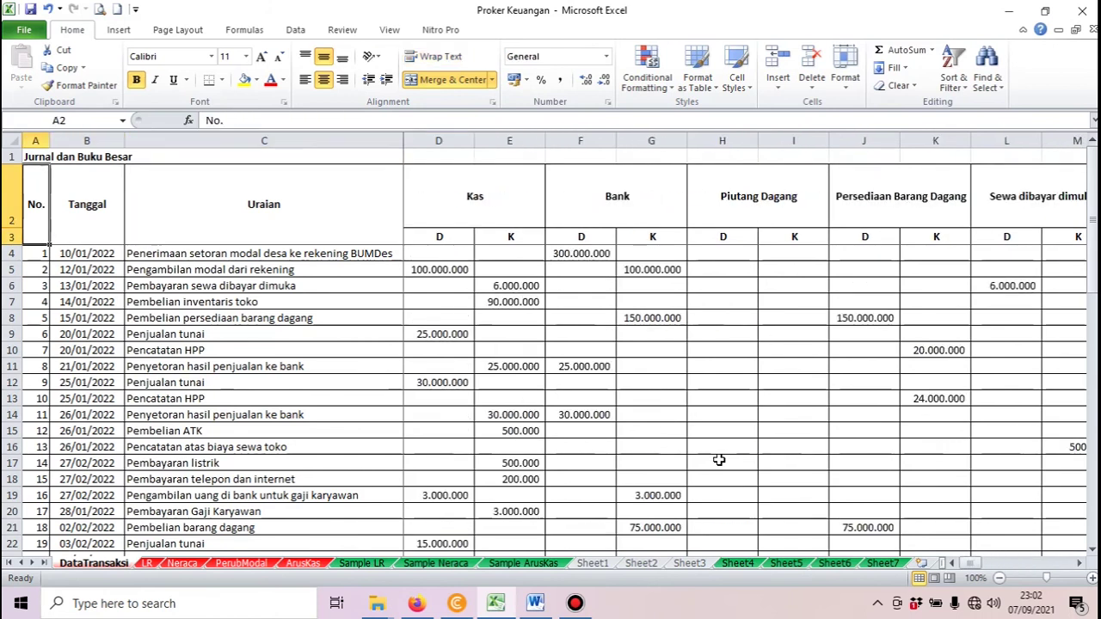
- Step through the journal headings Tanggal, Uraian, Kas and Bank up to Piutang Dagang
key(Right)
key(Right)
key(Right)
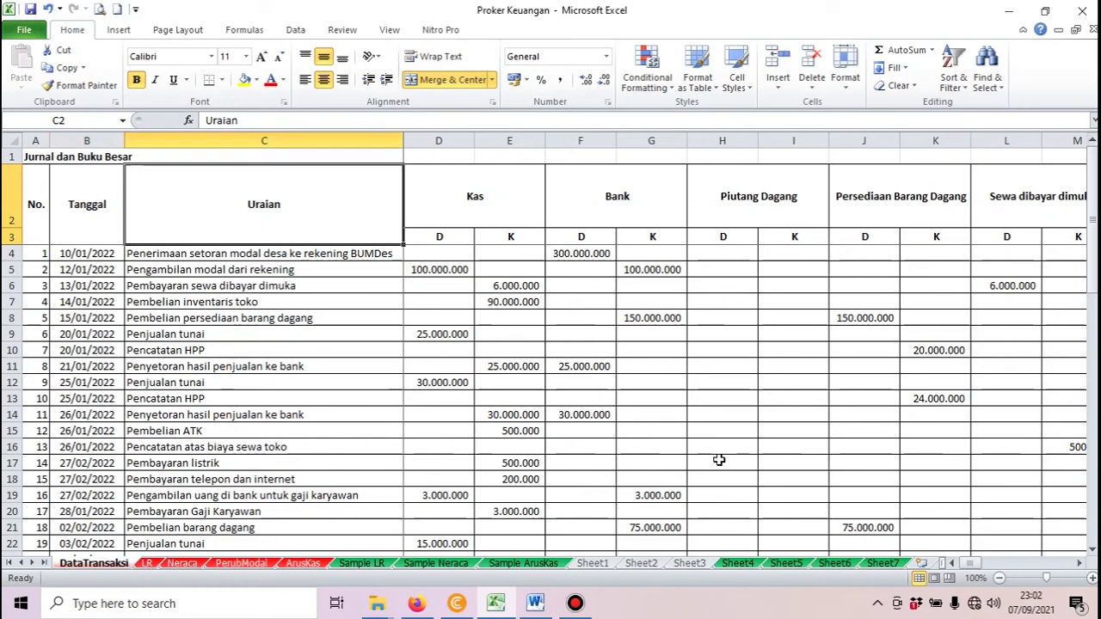
key(Right)
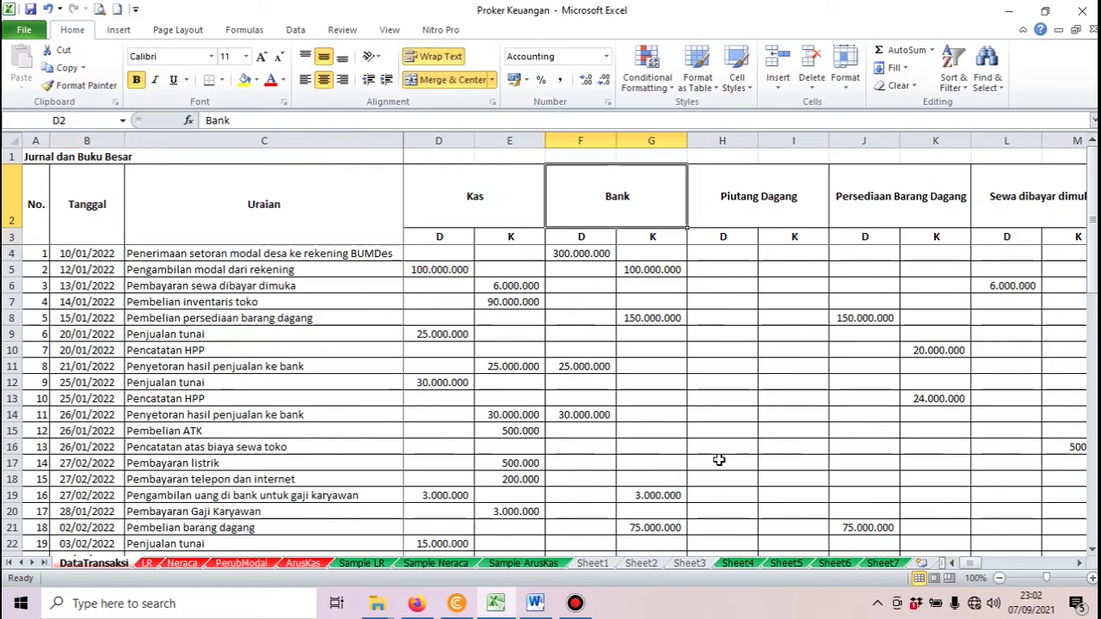
key(Right)
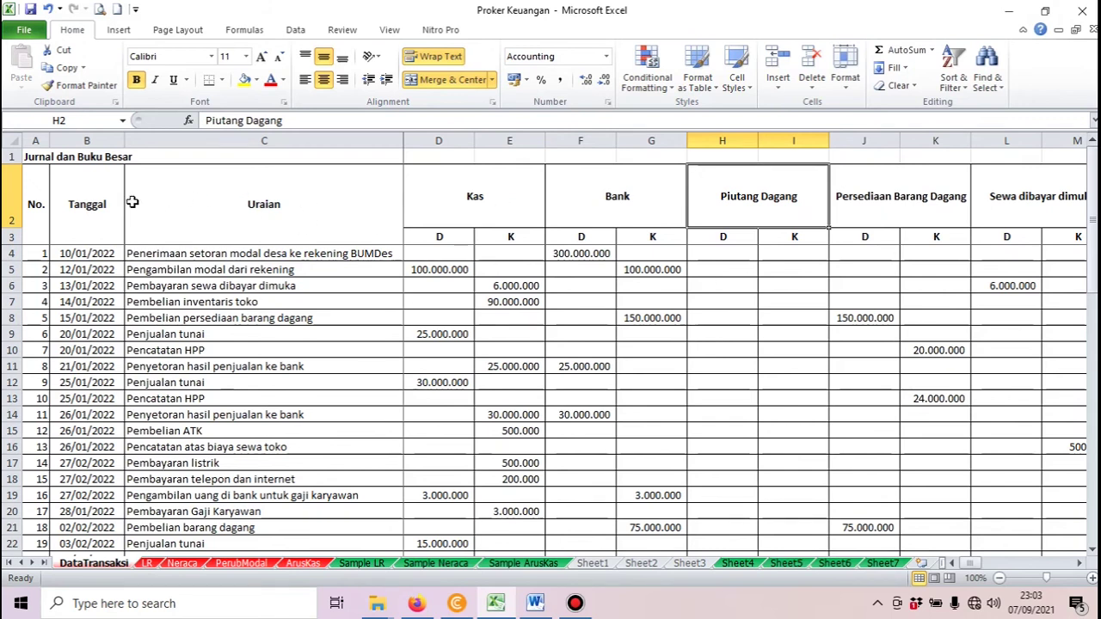
- Review the headings from No. to Persediaan Barang Dagang in the journal, ending back on Kas
click(33, 202)
click(83, 207)
click(254, 210)
click(442, 210)
key(Right)
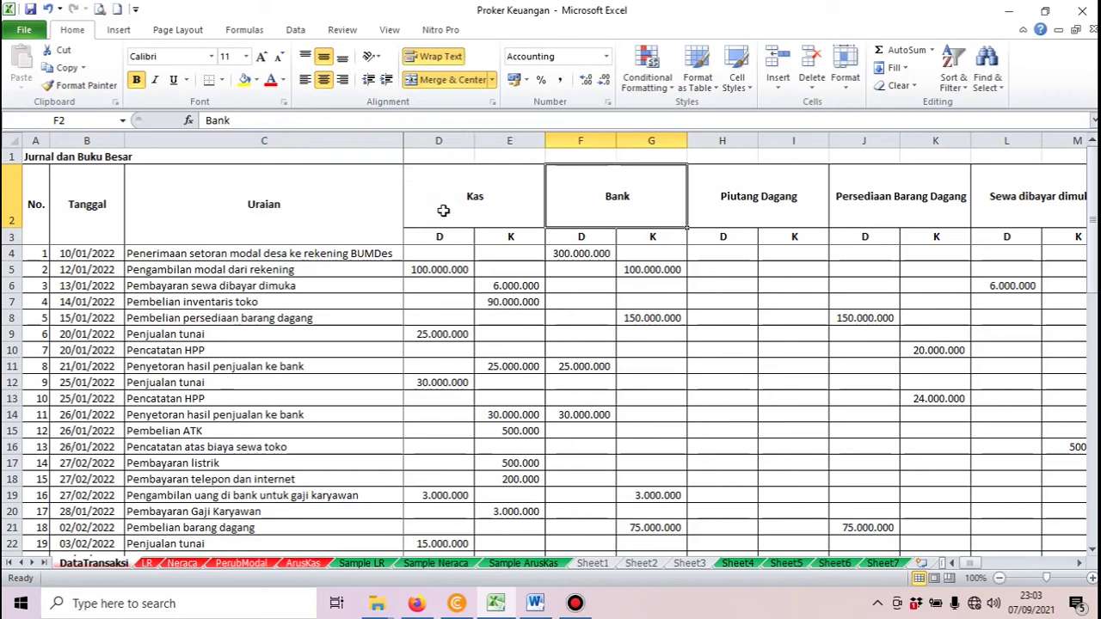
key(Right)
key(Right)
key(Right)
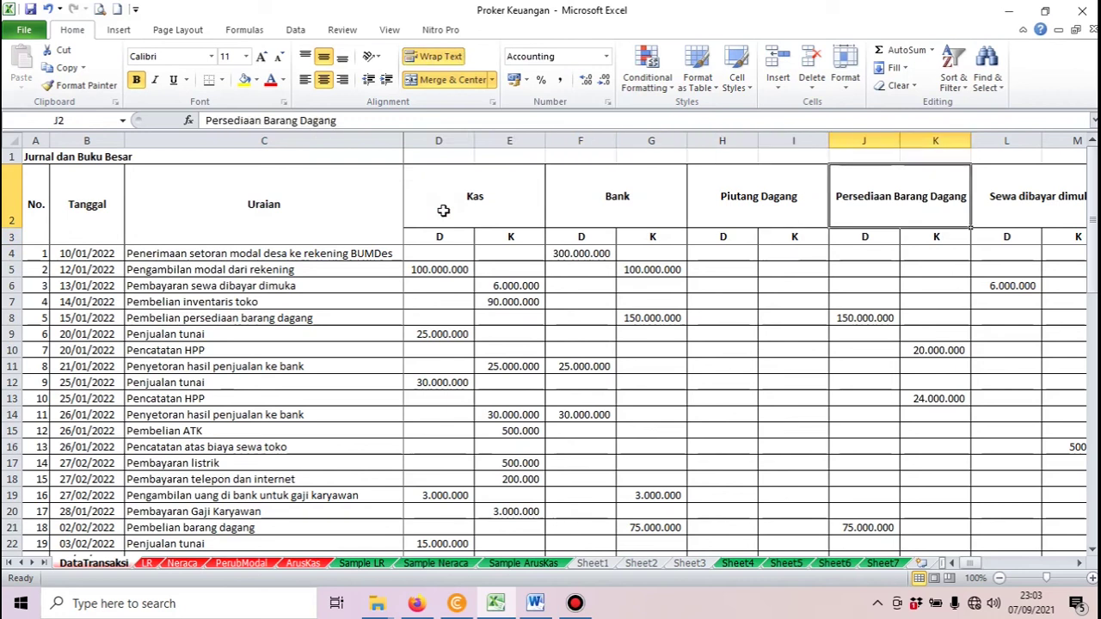
key(Left)
key(Left)
key(Left)
key(Left)
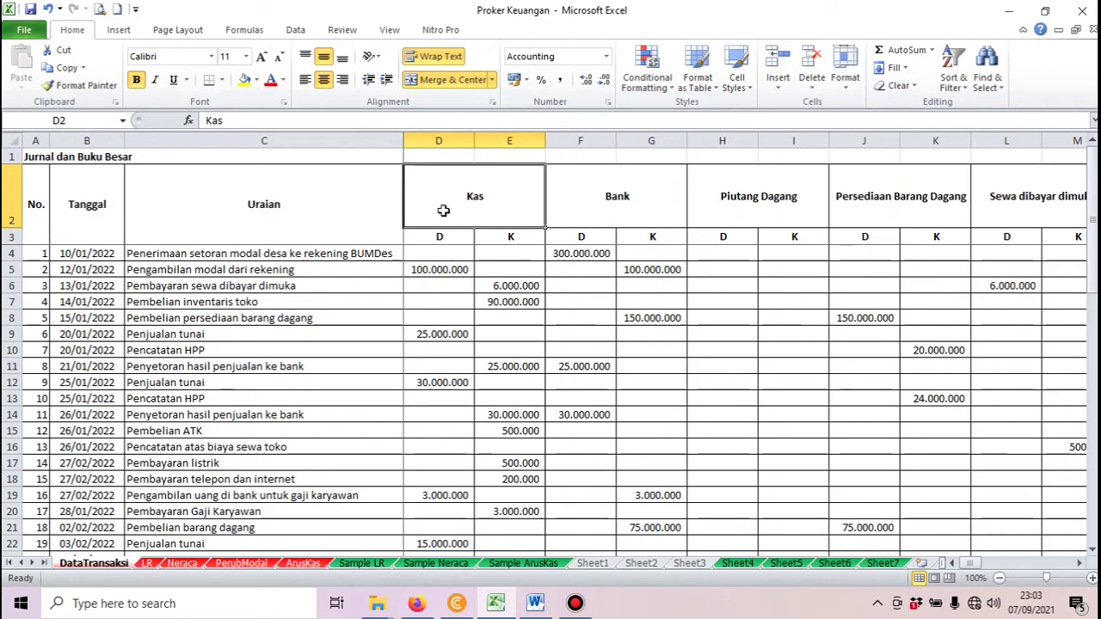
- Examine every account heading of the journal from Kas through Modal, Penjualan and the Biaya columns to the final Biaya Lain
key(Right)
key(Right)
key(Right)
key(Right)
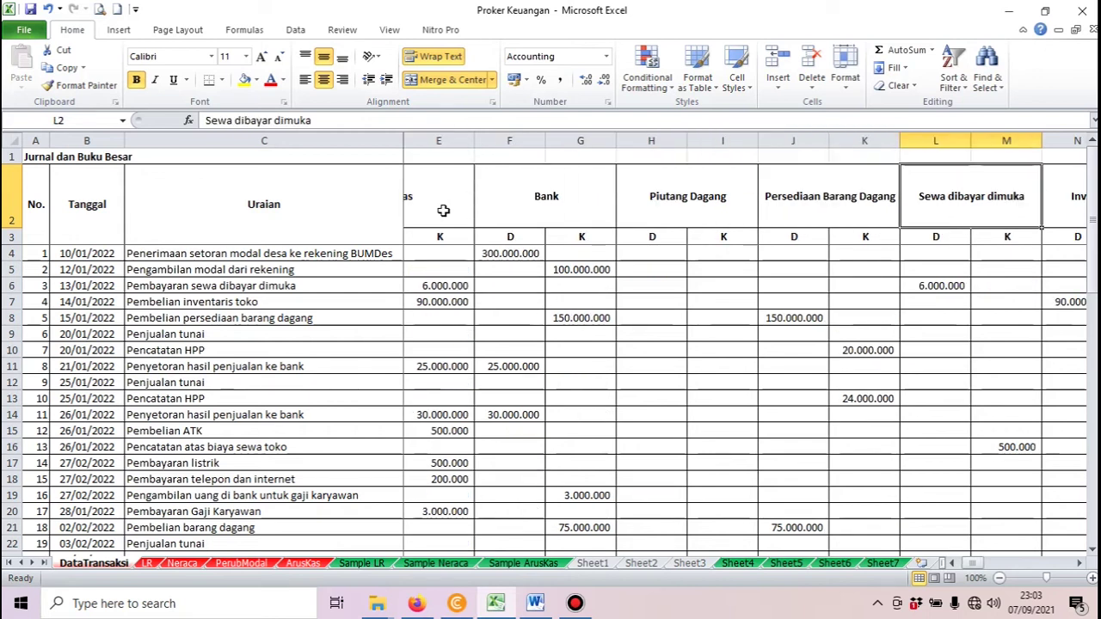
key(Right)
key(Right)
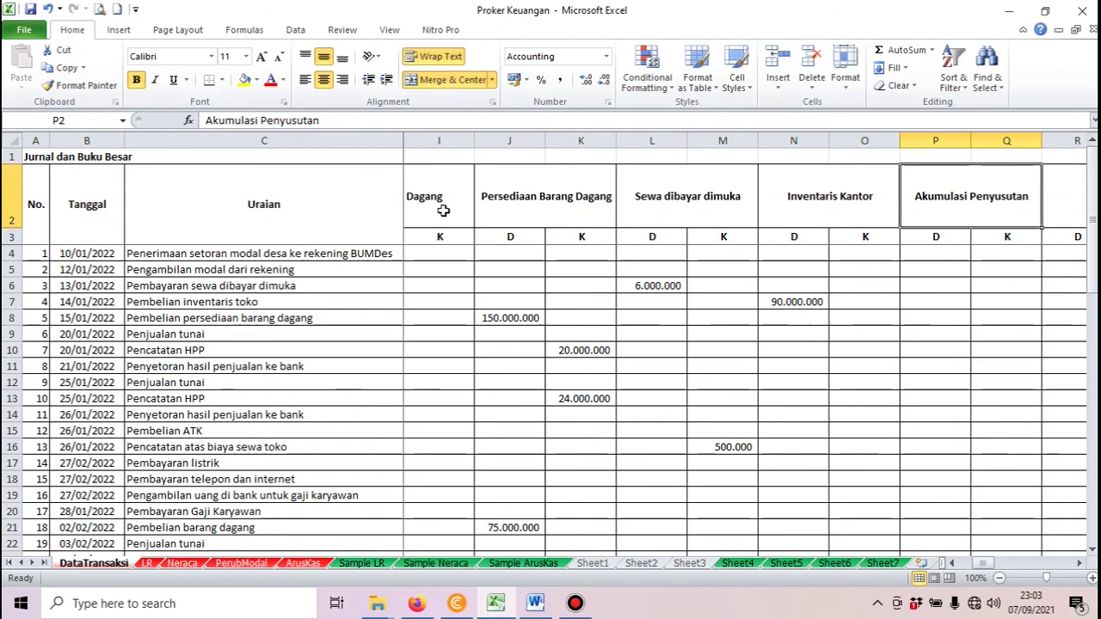
key(Right)
key(Right)
key(Right)
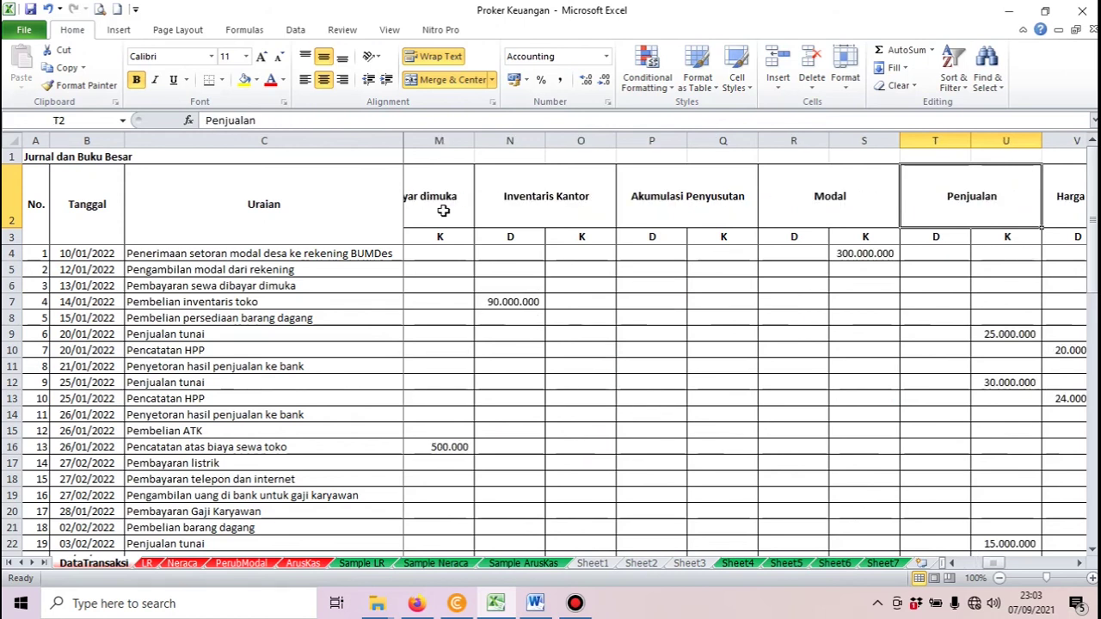
key(Right)
key(Right)
key(Right)
key(Right)
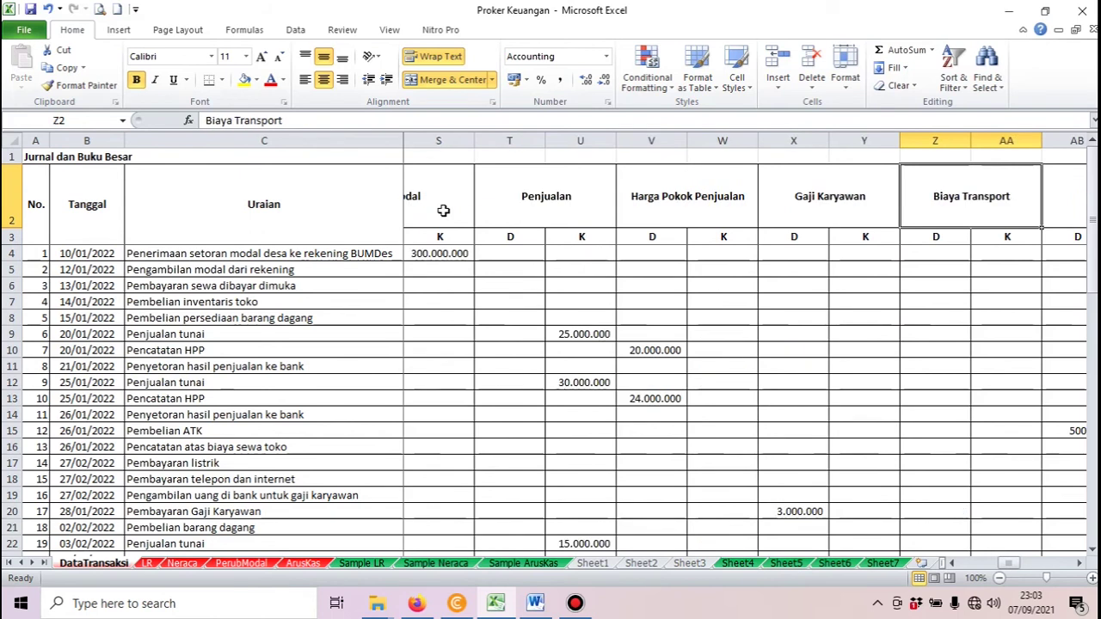
key(Right)
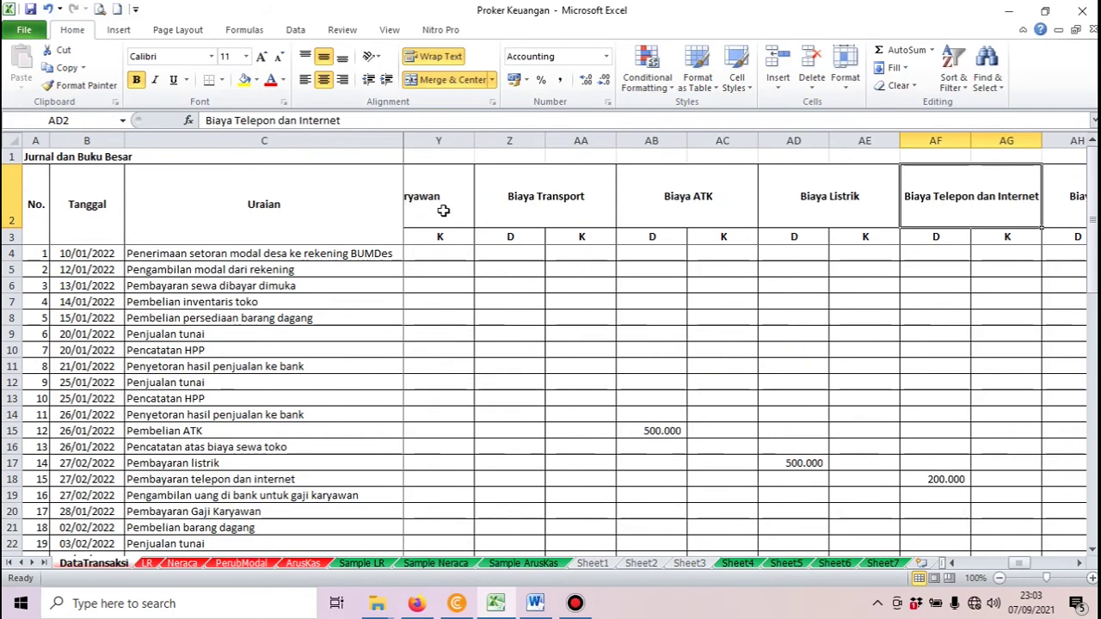
key(Right)
key(Right)
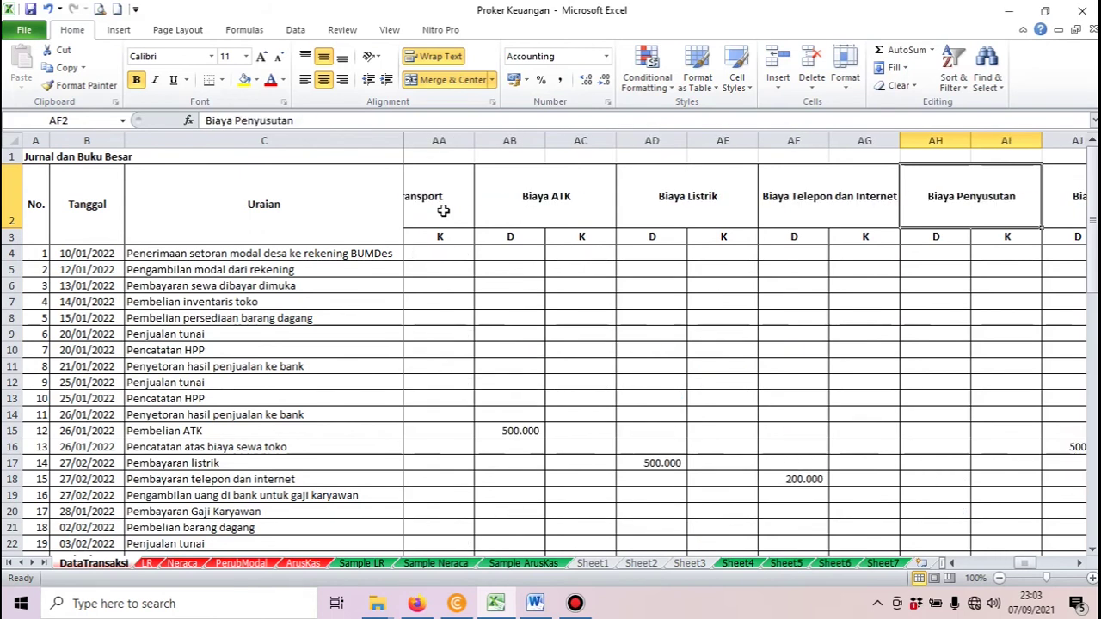
key(Right)
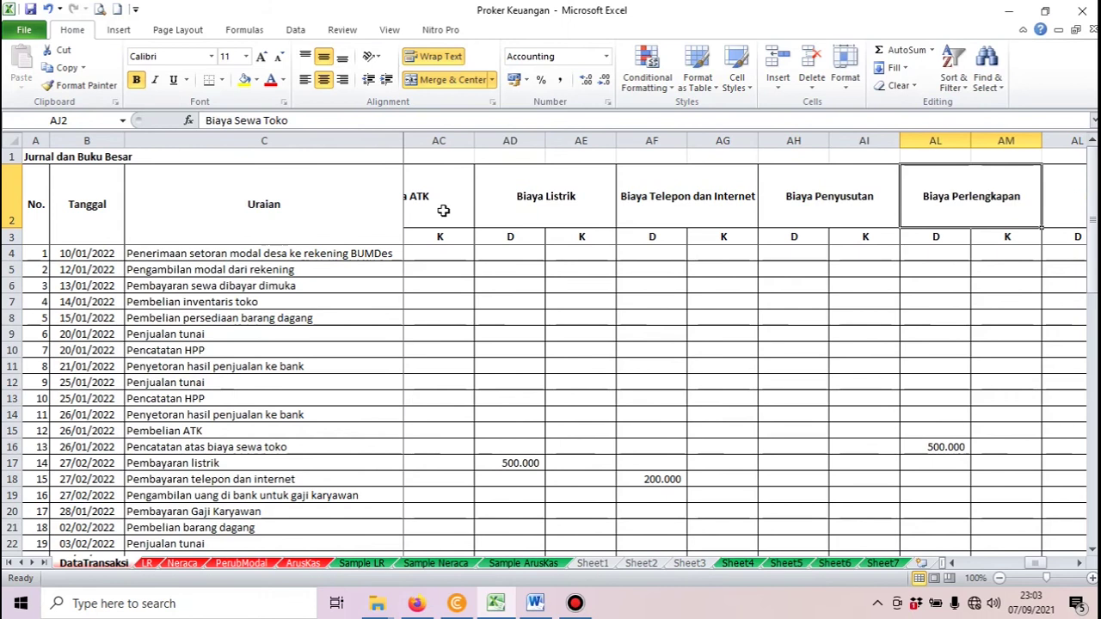
key(Right)
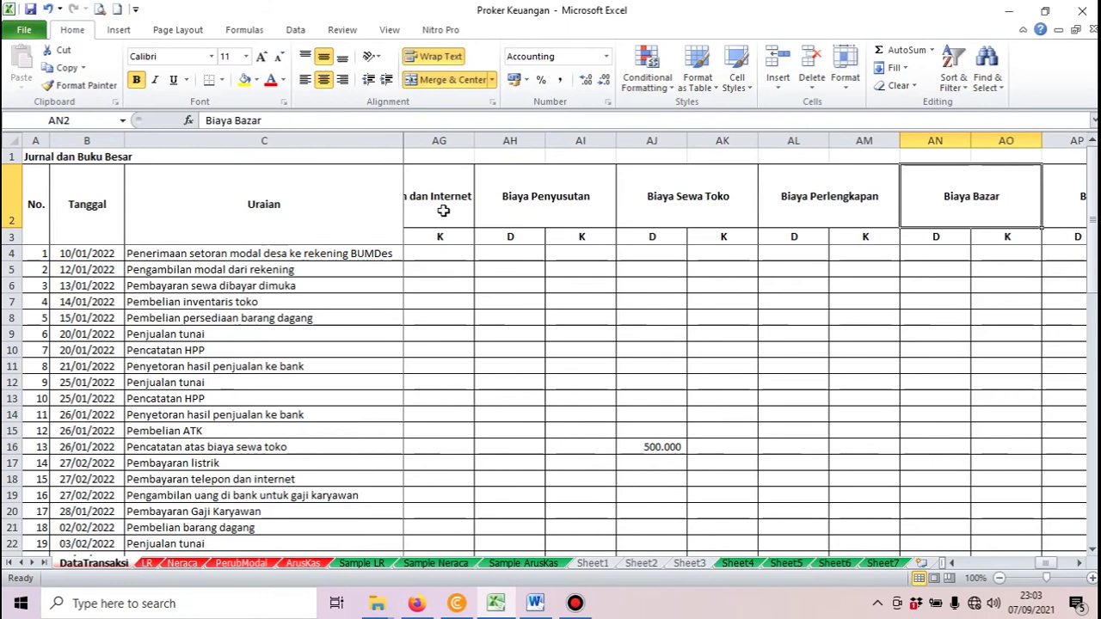
key(Right)
key(Right)
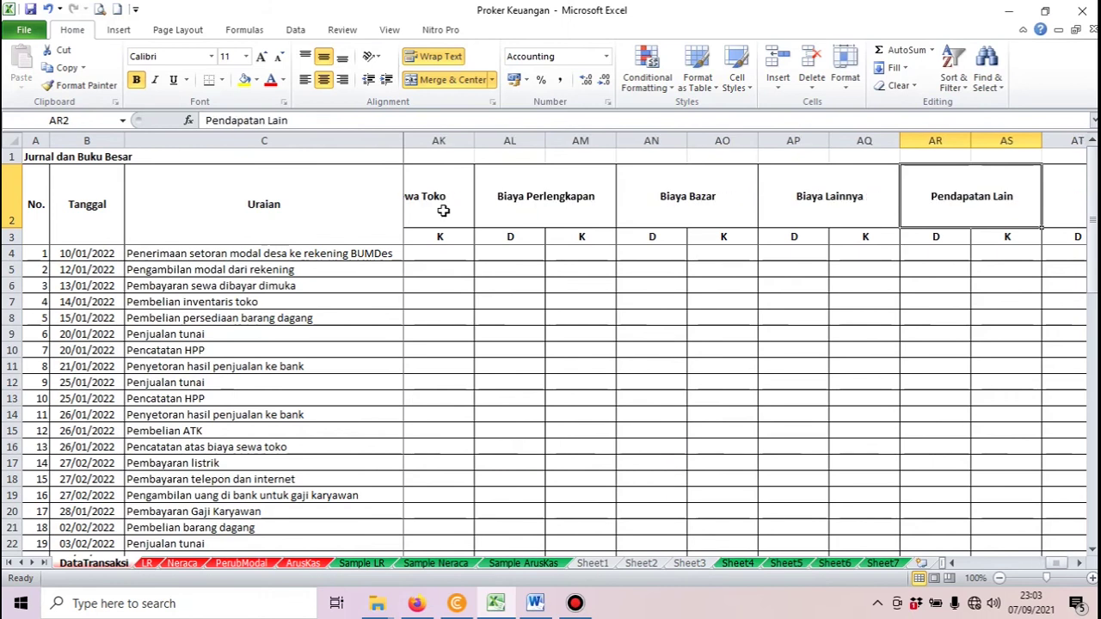
key(Right)
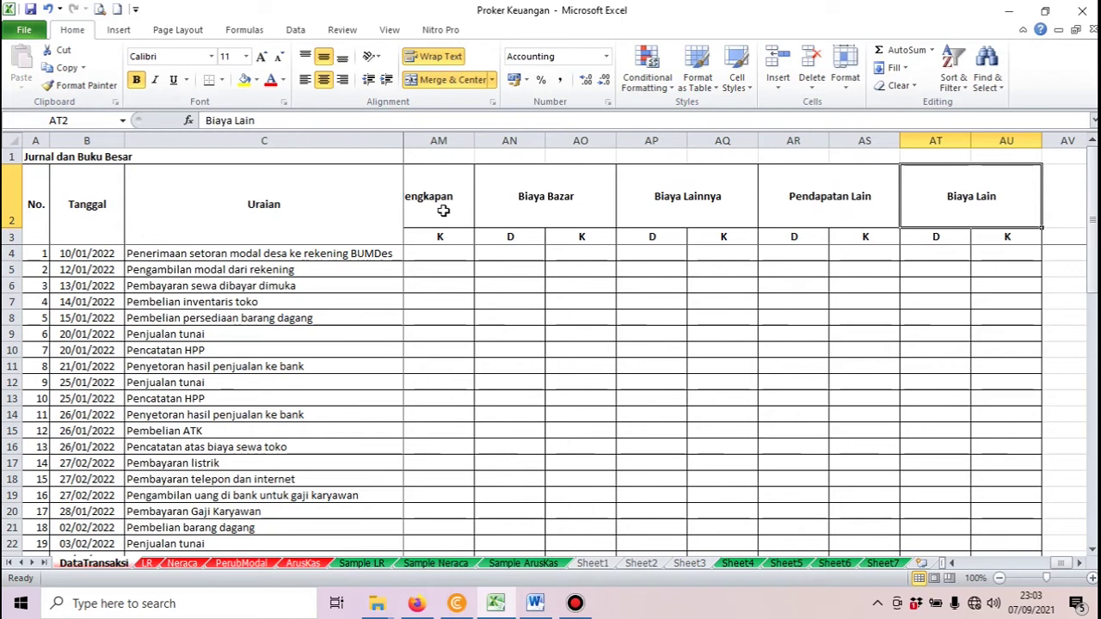
- Return along the account headings from Biaya Lain to Kas, then select the Bank heading
key(Left)
key(Left)
key(Left)
key(Left)
key(Left)
key(Left)
key(Left)
key(Left)
key(Left)
key(Left)
key(Left)
key(Left)
key(Left)
key(Left)
key(Left)
key(Left)
key(Left)
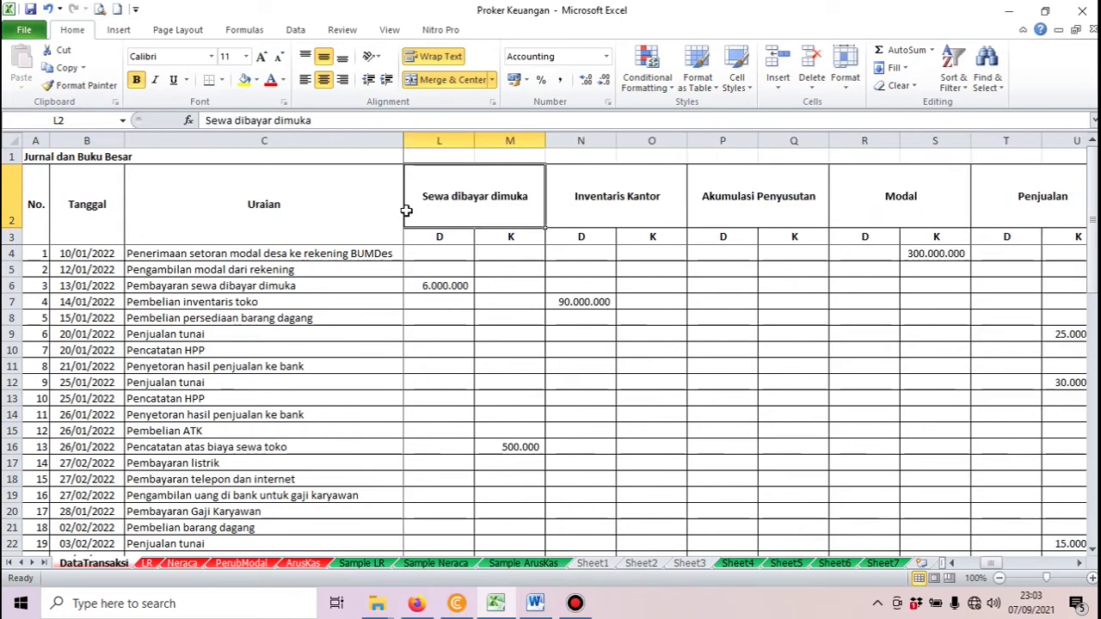
key(Left)
key(Left)
key(Left)
key(Left)
key(Left)
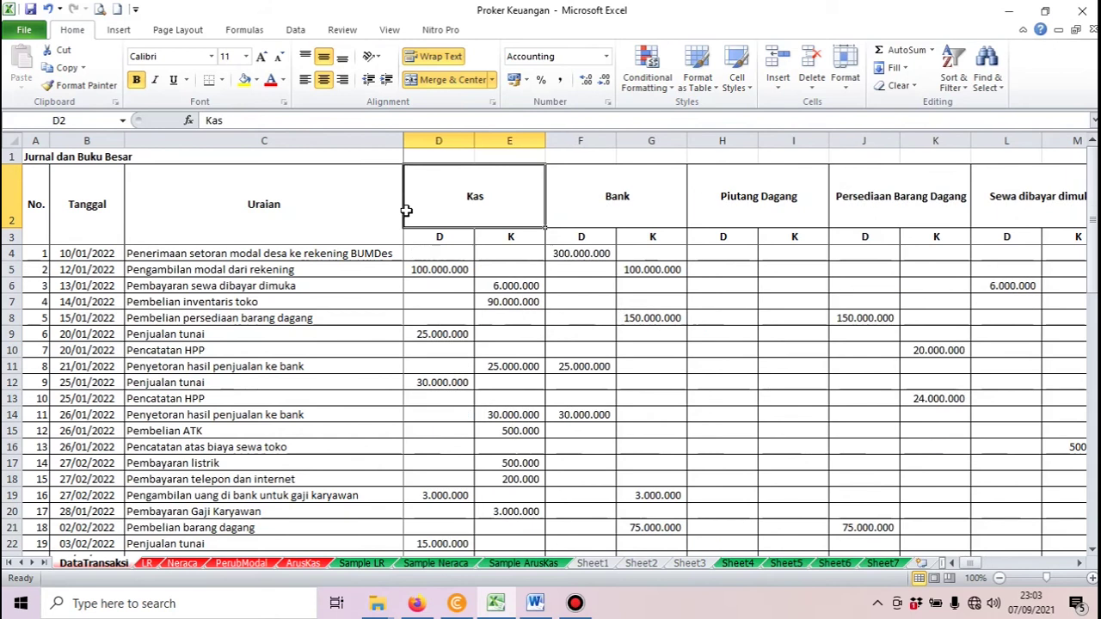
key(Right)
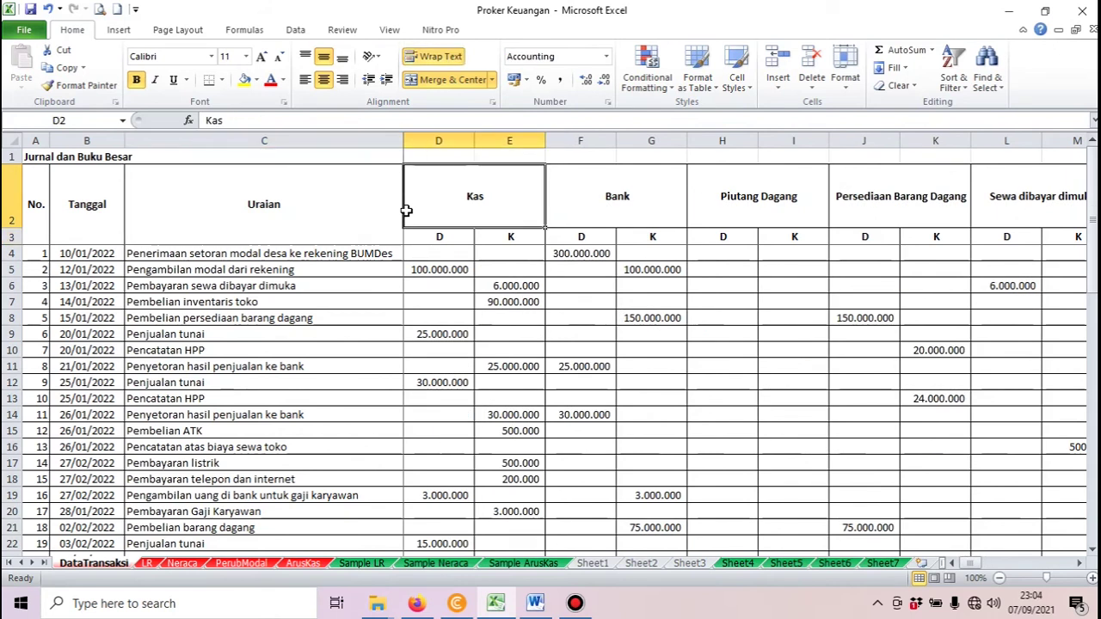
key(Right)
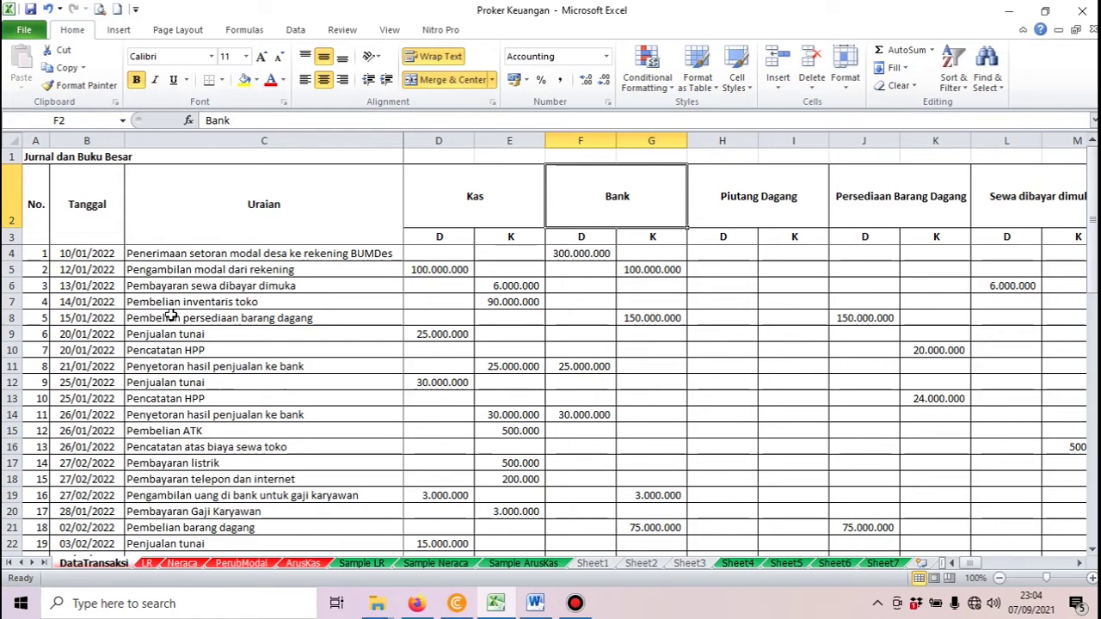
- Review the Uraian column's first five transactions down to Pembelian persediaan barang dagang, ending on Penerimaan setoran modal desa ke rekening BUMDes
click(184, 319)
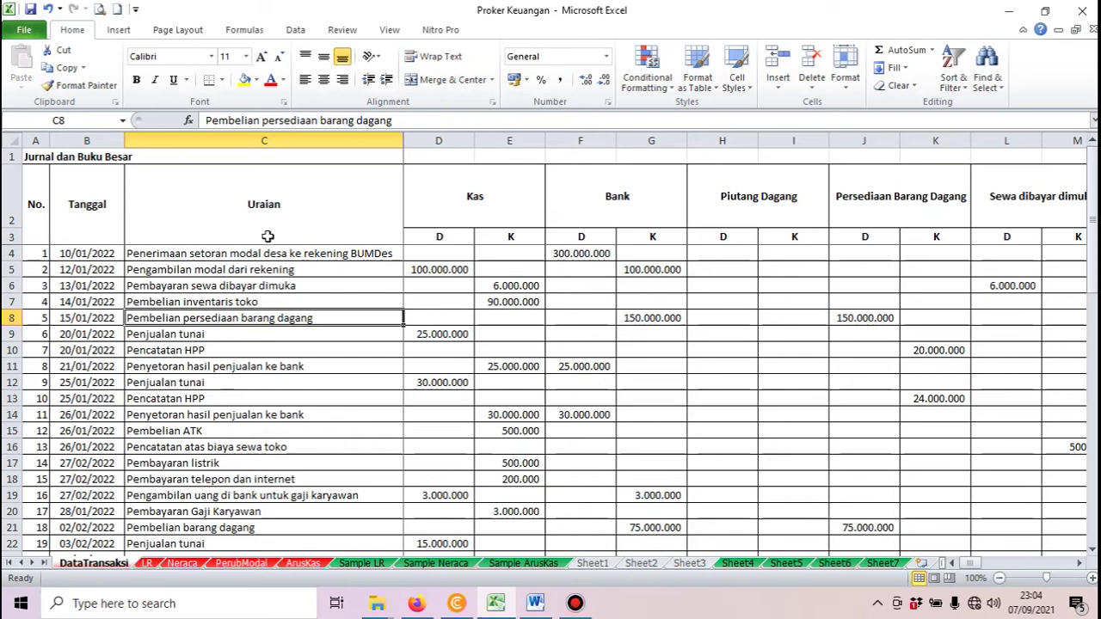
click(256, 209)
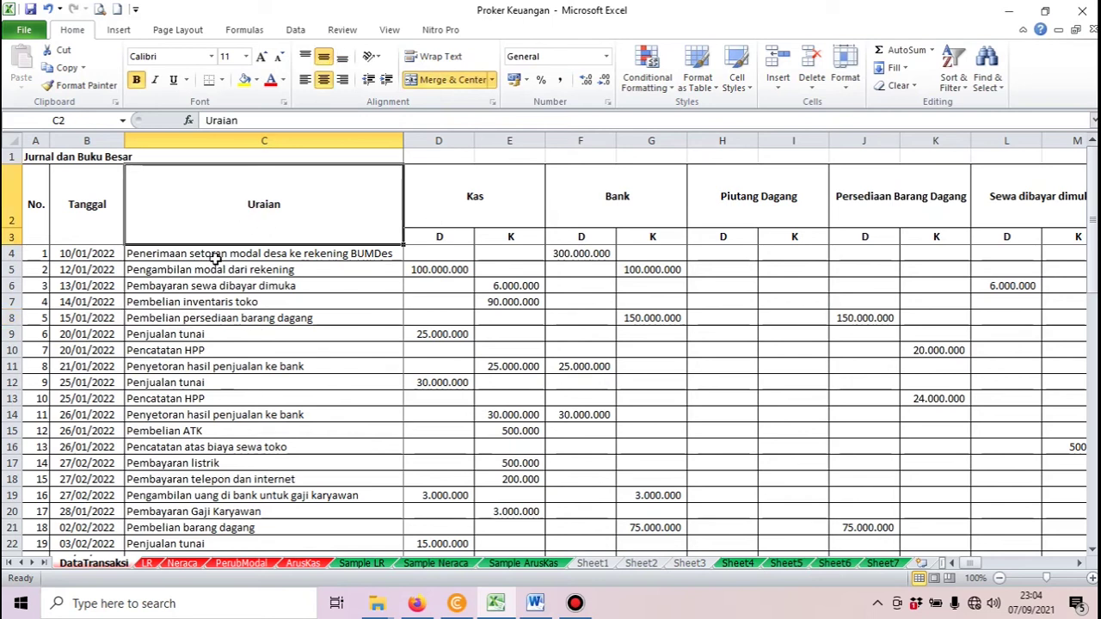
click(215, 256)
click(213, 269)
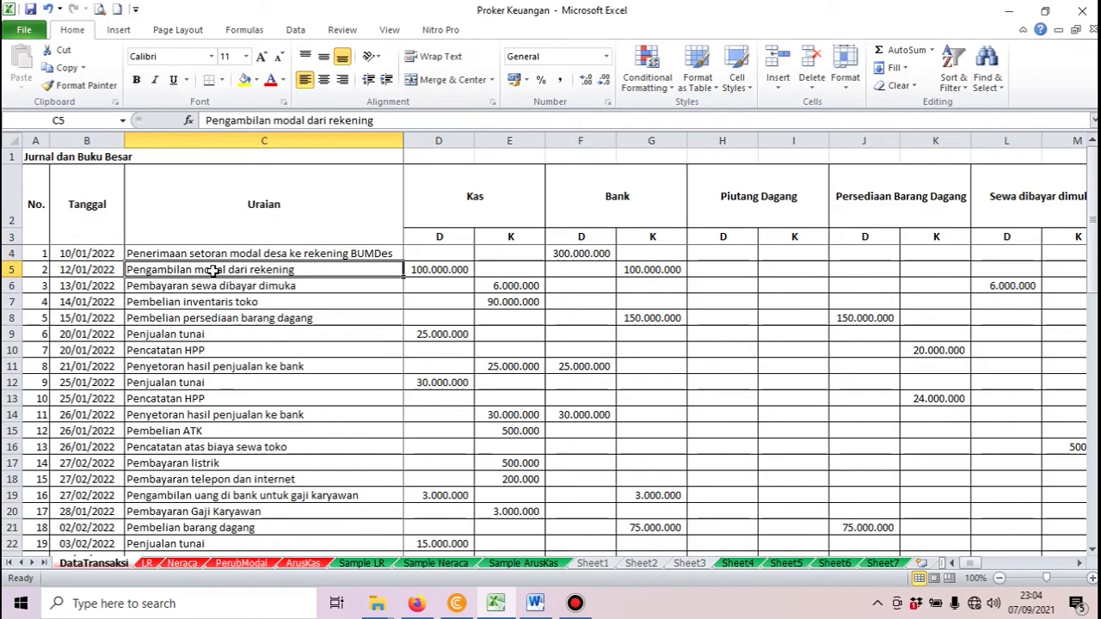
click(214, 289)
click(218, 301)
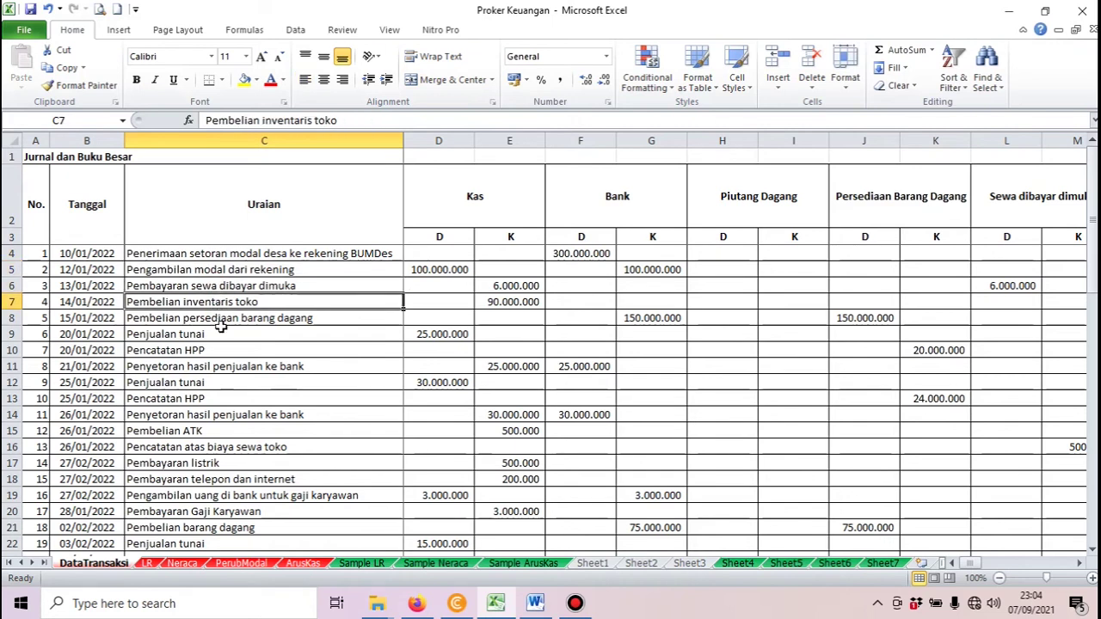
click(221, 317)
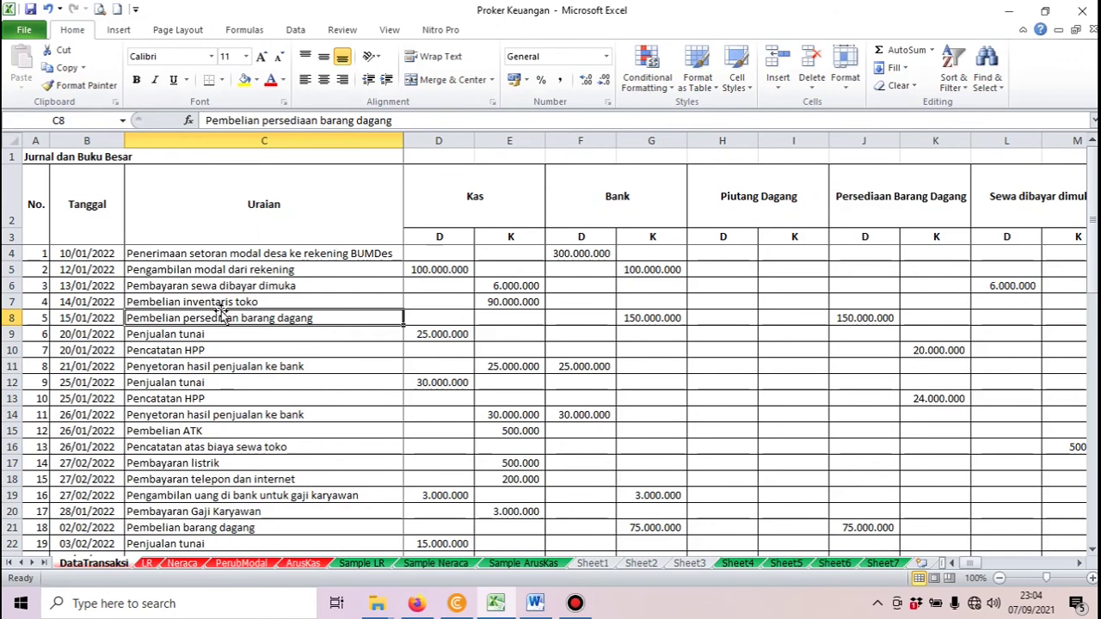
click(240, 253)
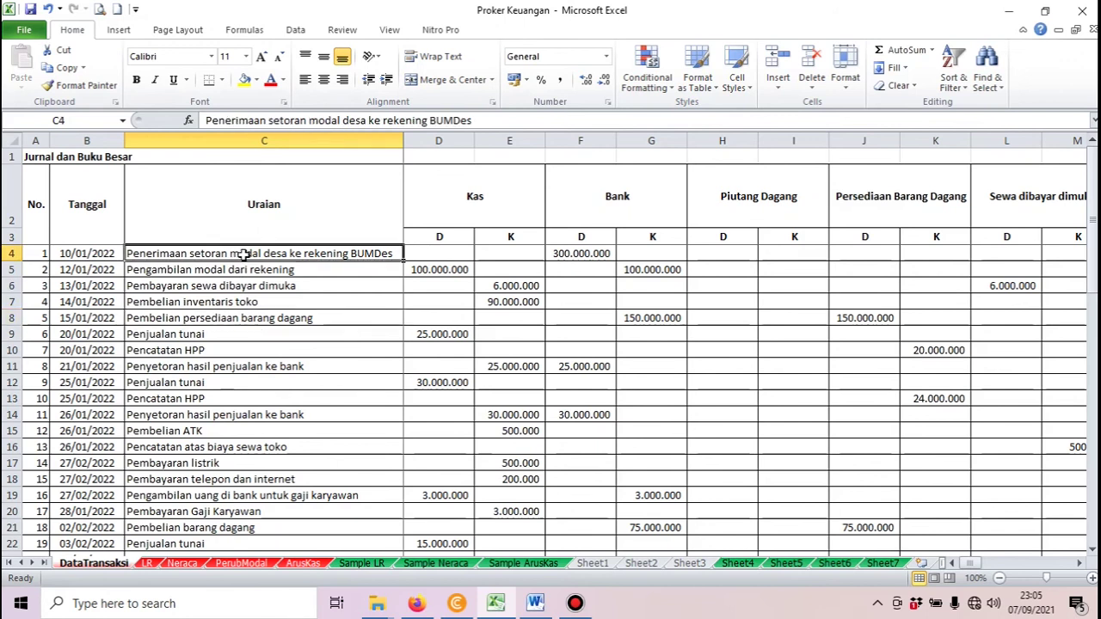
- Compare the D and K subcolumn headings under the Kas account, ending on K
click(434, 239)
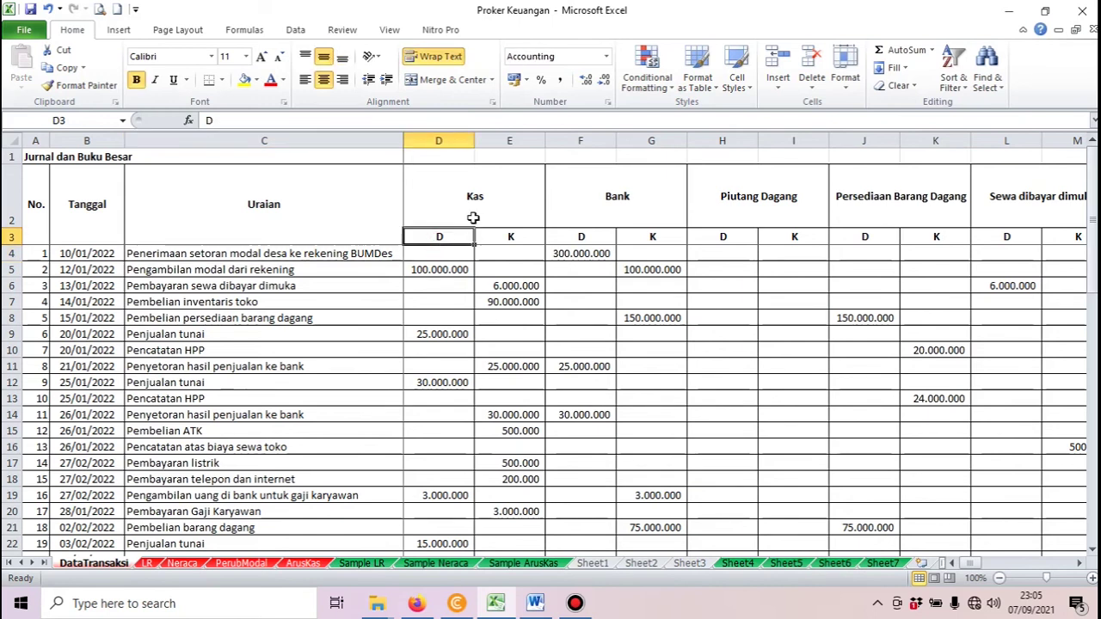
click(512, 239)
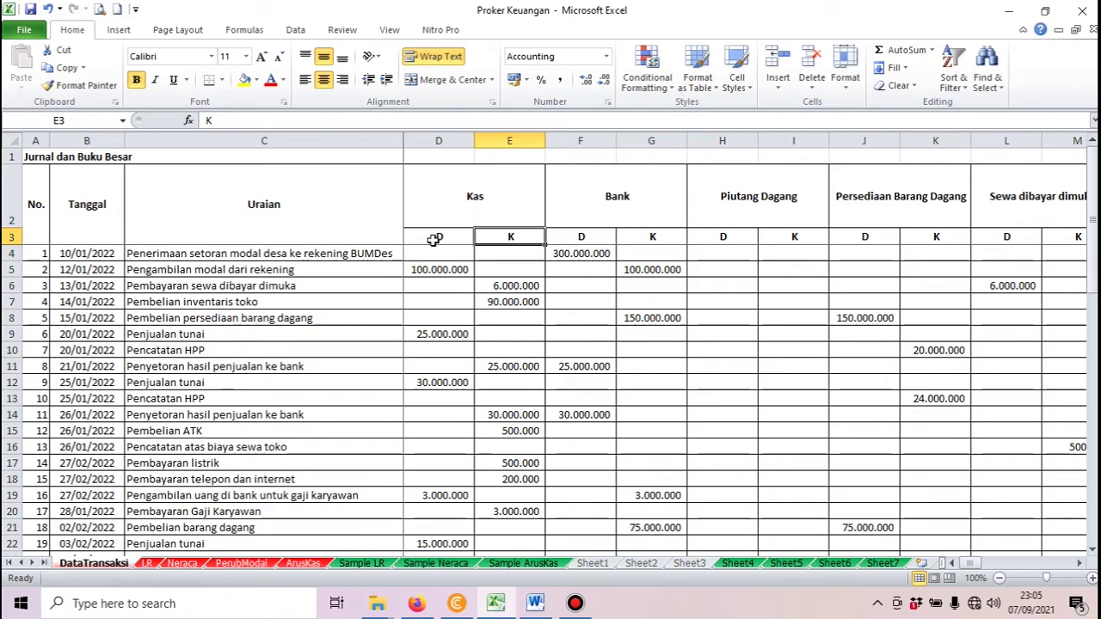
click(436, 237)
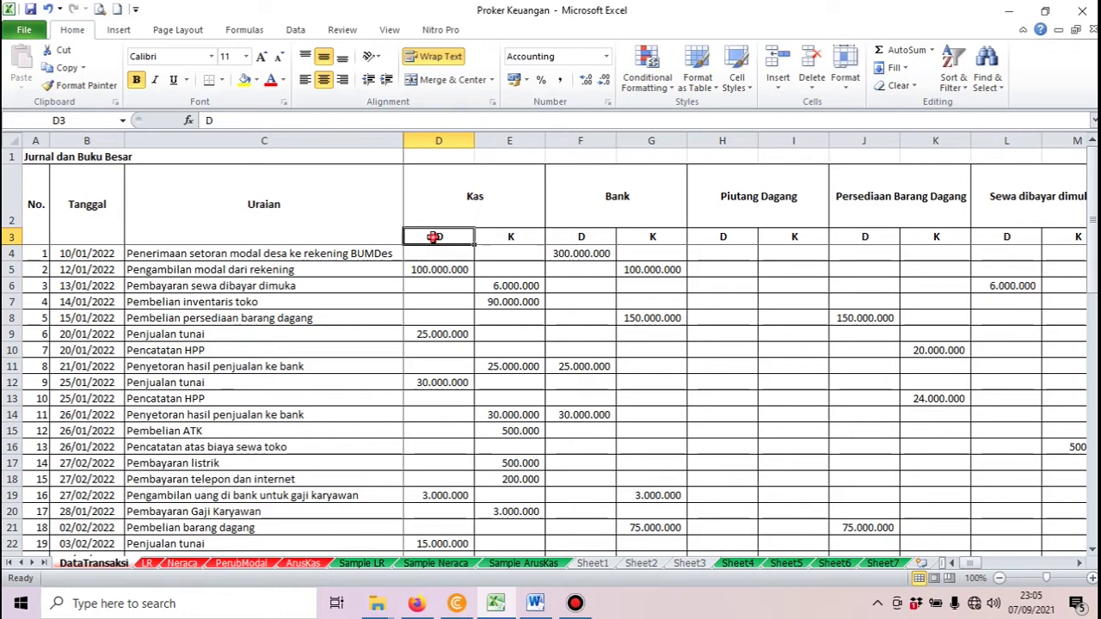
click(501, 240)
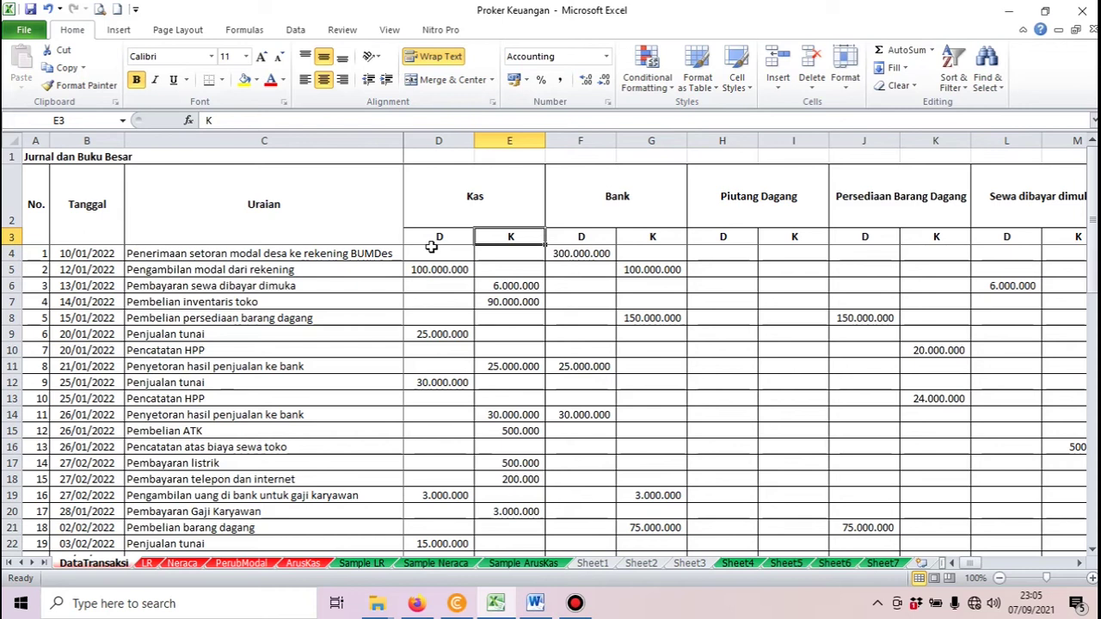
- Trace the Penerimaan setoran modal desa ke rekening BUMDes transaction from its description through the Bank debit to the Modal credit entry
click(279, 253)
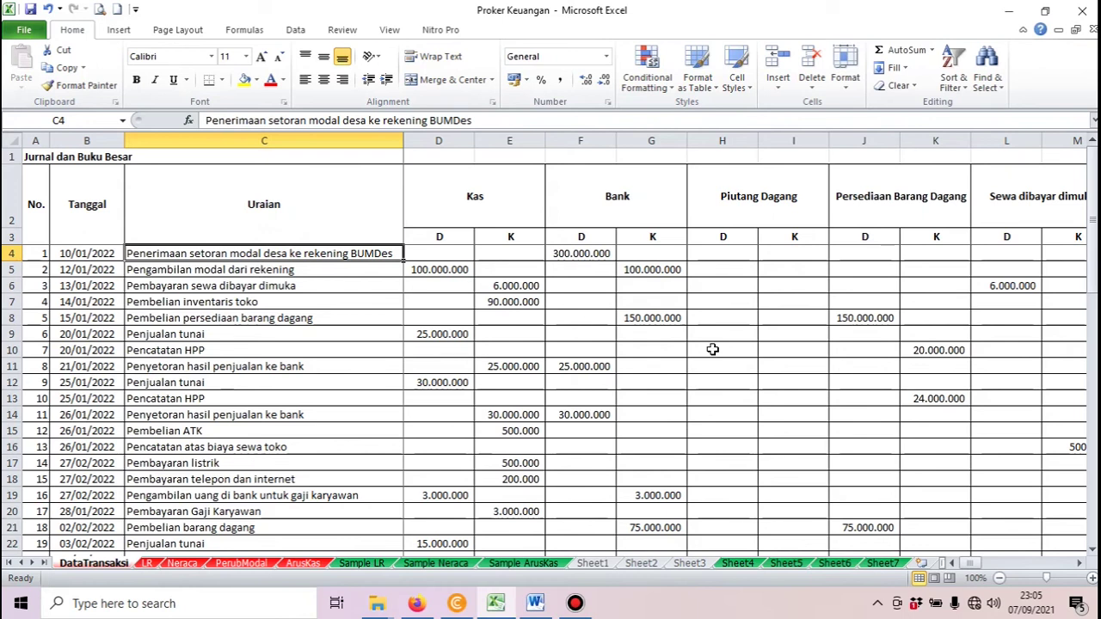
key(Right)
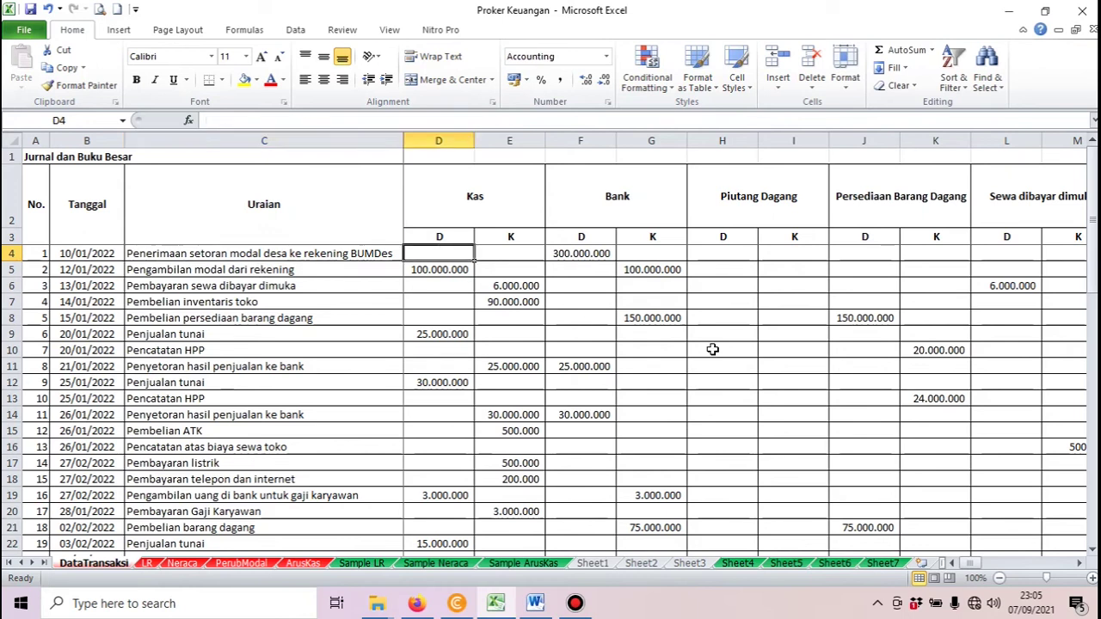
key(Right)
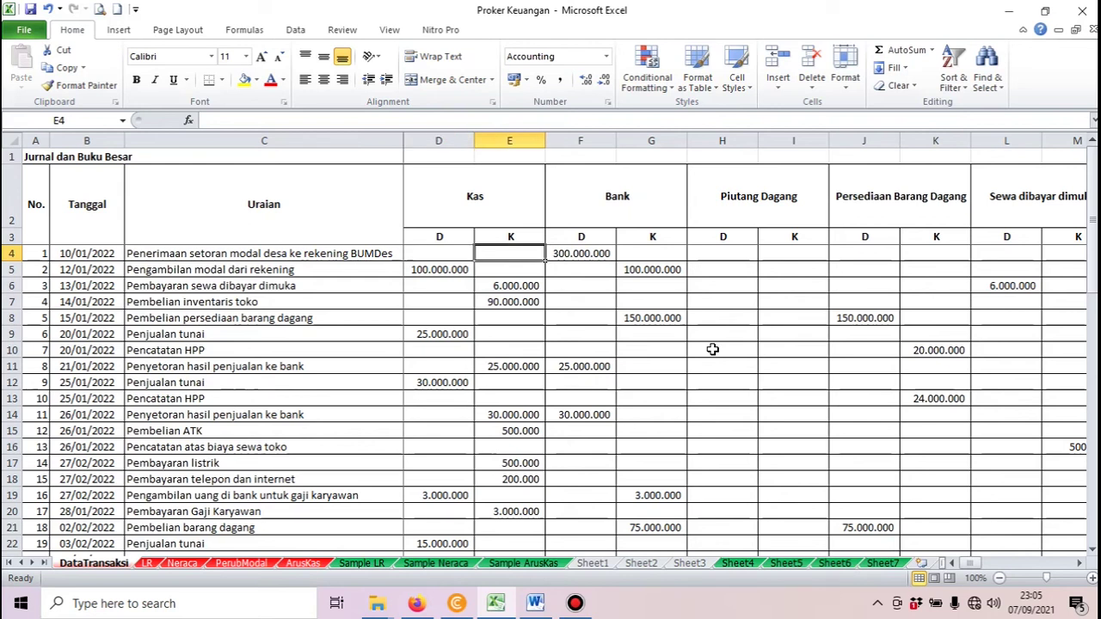
key(Right)
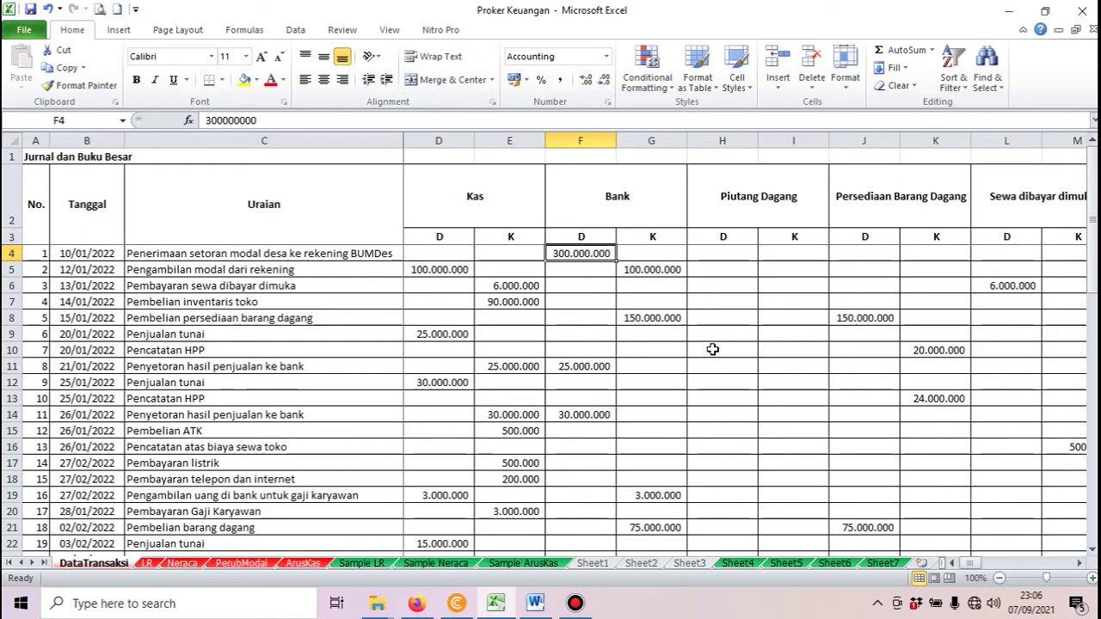
key(Right)
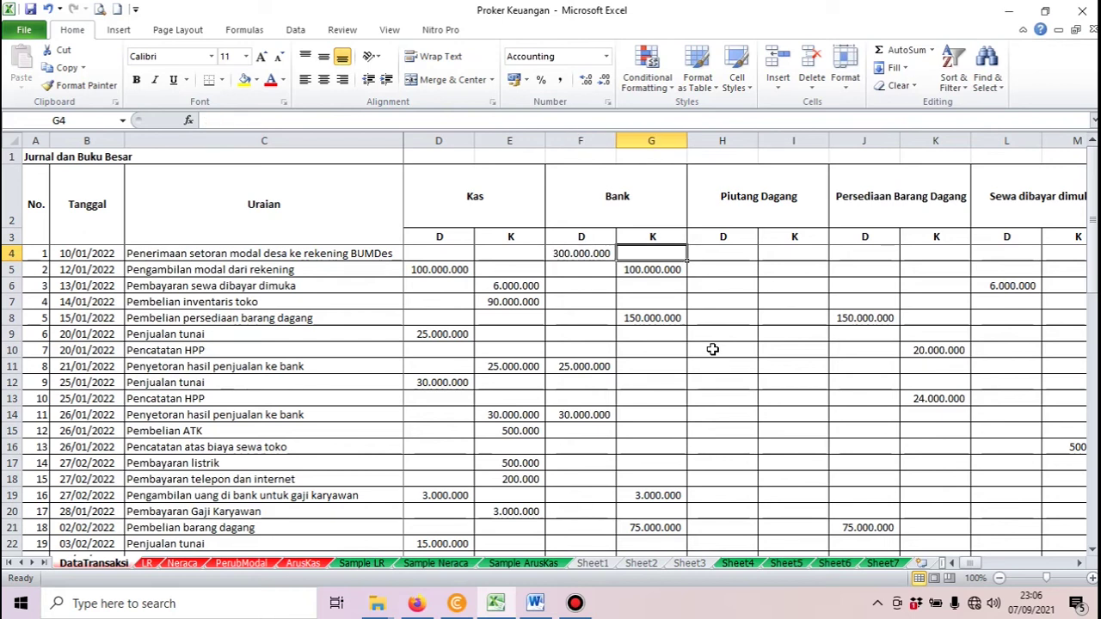
key(Right)
key(Right)
key(Right)
key(Right)
key(Right)
key(Right)
key(Right)
key(Right)
key(Right)
key(Right)
key(Right)
key(Right)
key(Right)
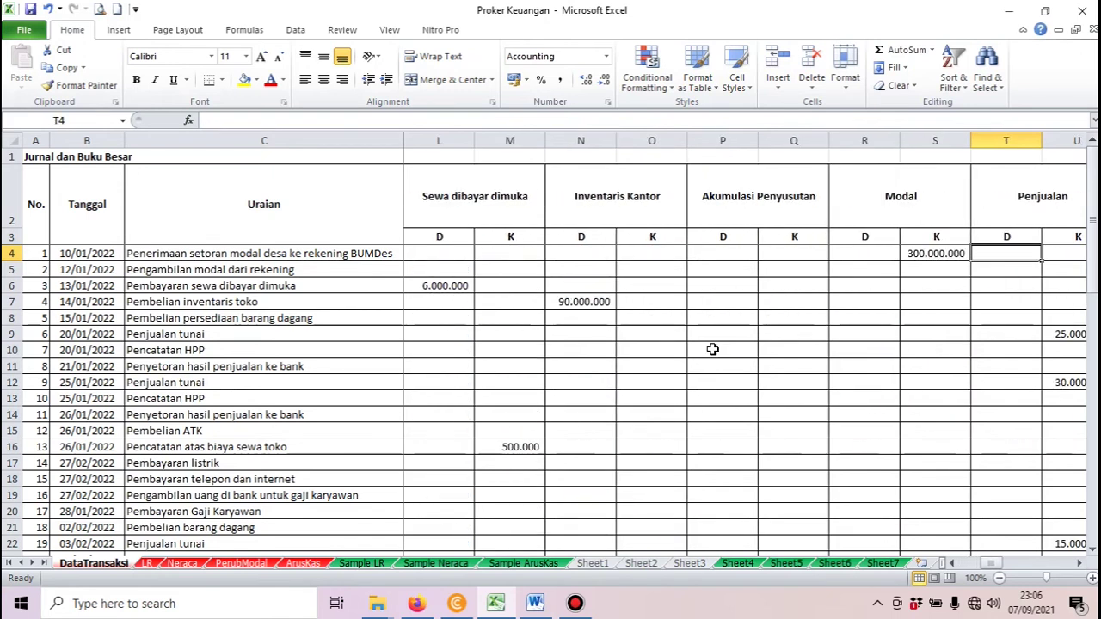
key(Left)
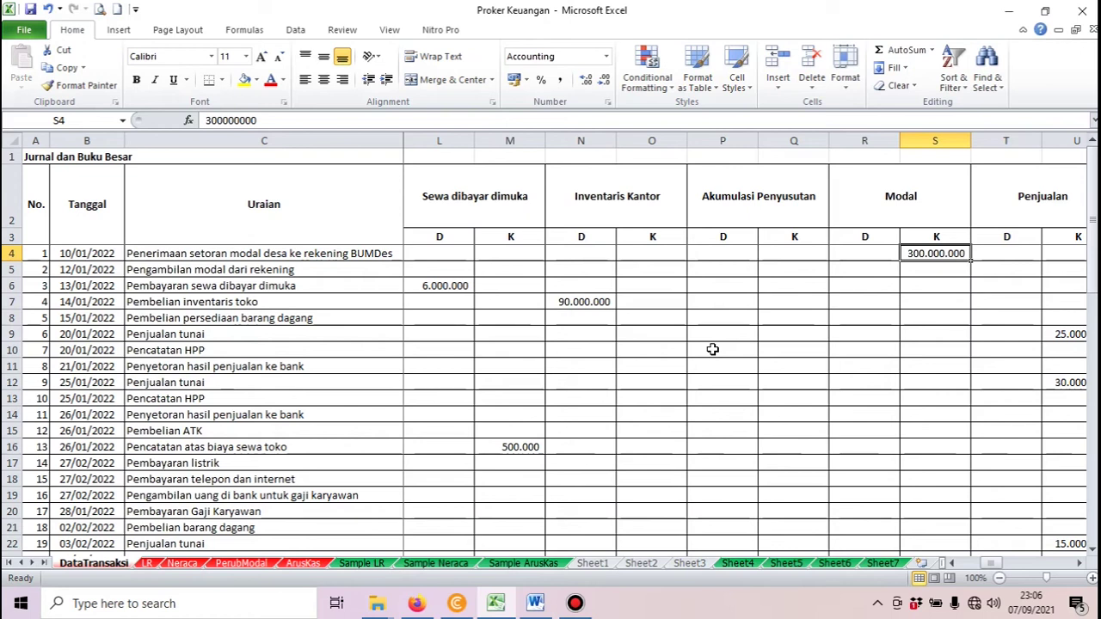
- Return to the Uraian column and trace Pengambilan modal dari rekening from its Kas debit to its Bank credit entry
key(Left)
key(Left)
key(Left)
key(Left)
key(Left)
key(Left)
key(Left)
key(Left)
key(Left)
key(Left)
key(Left)
key(Left)
key(Left)
key(Left)
key(Left)
key(Left)
key(Left)
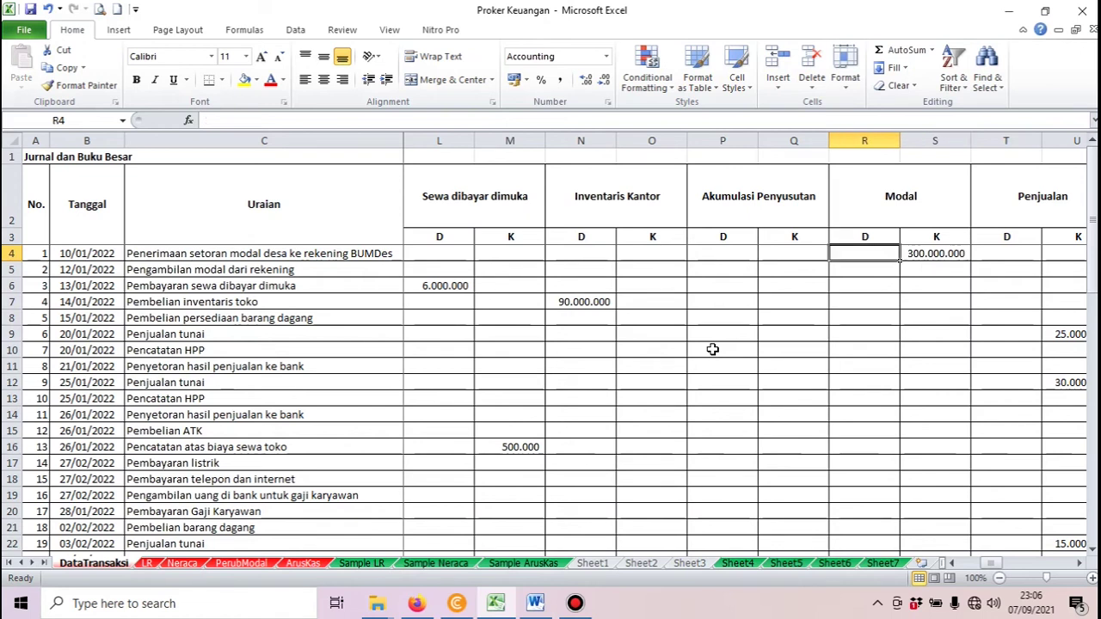
key(Down)
key(Right)
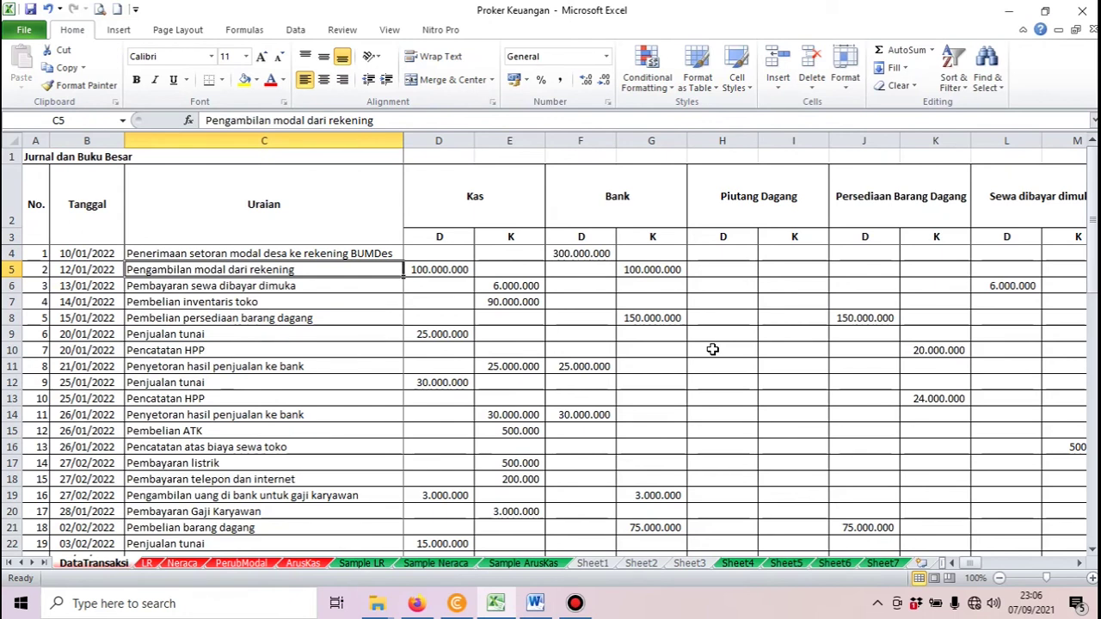
key(Right)
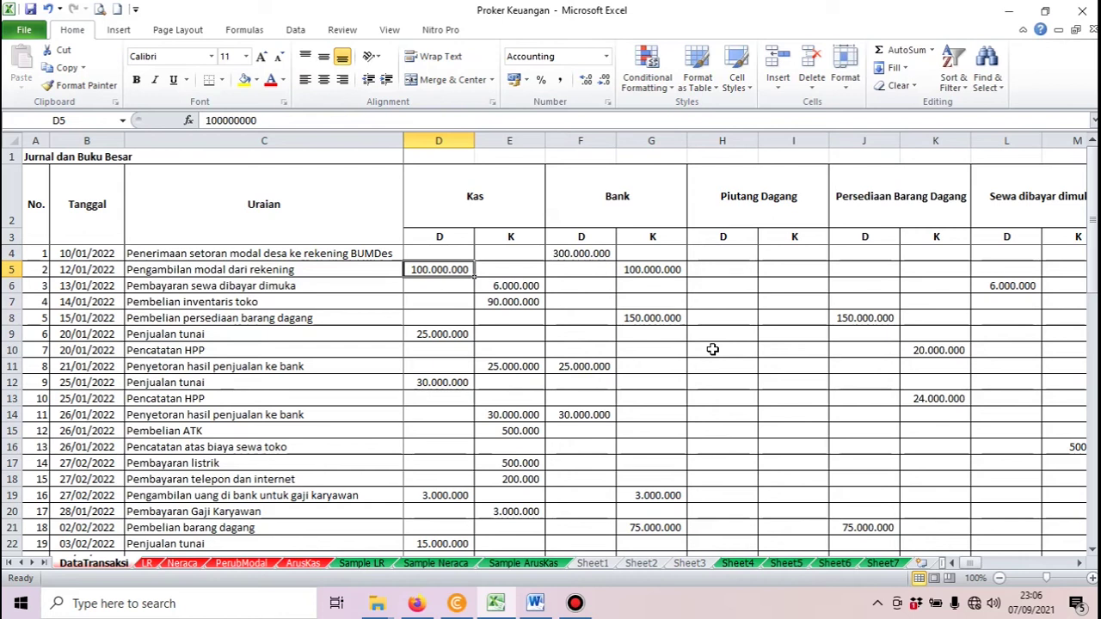
key(Right)
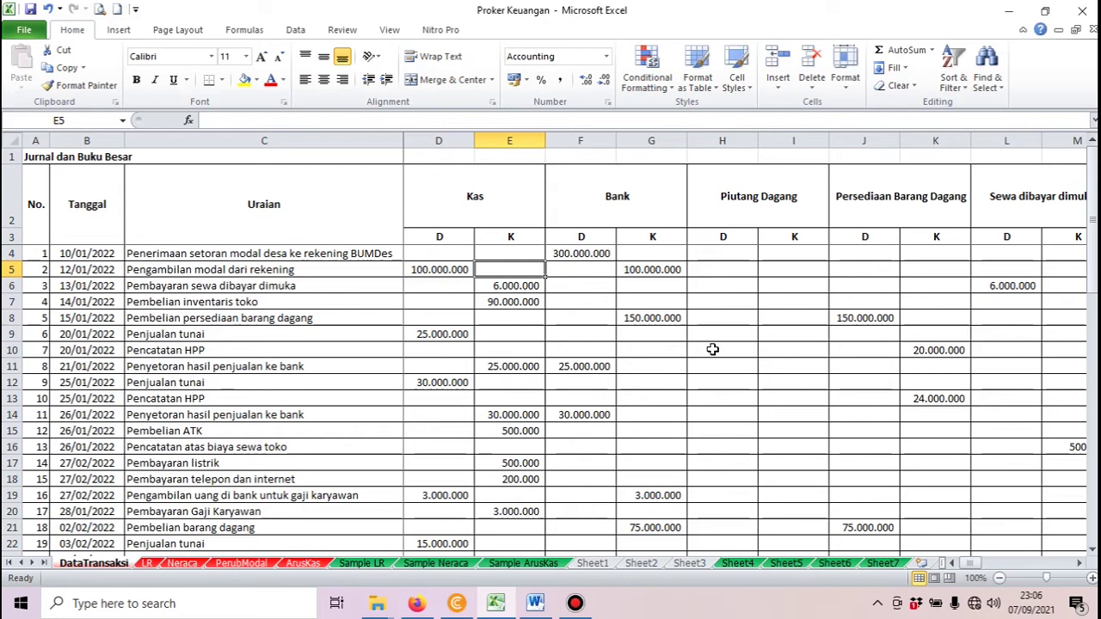
key(Right)
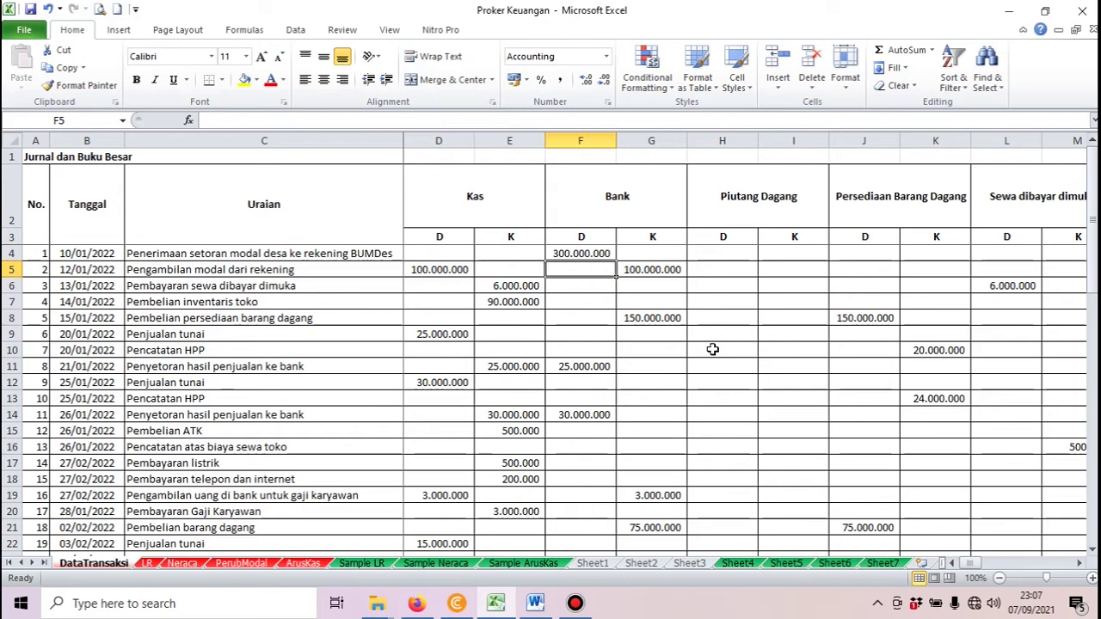
key(Left)
key(Left)
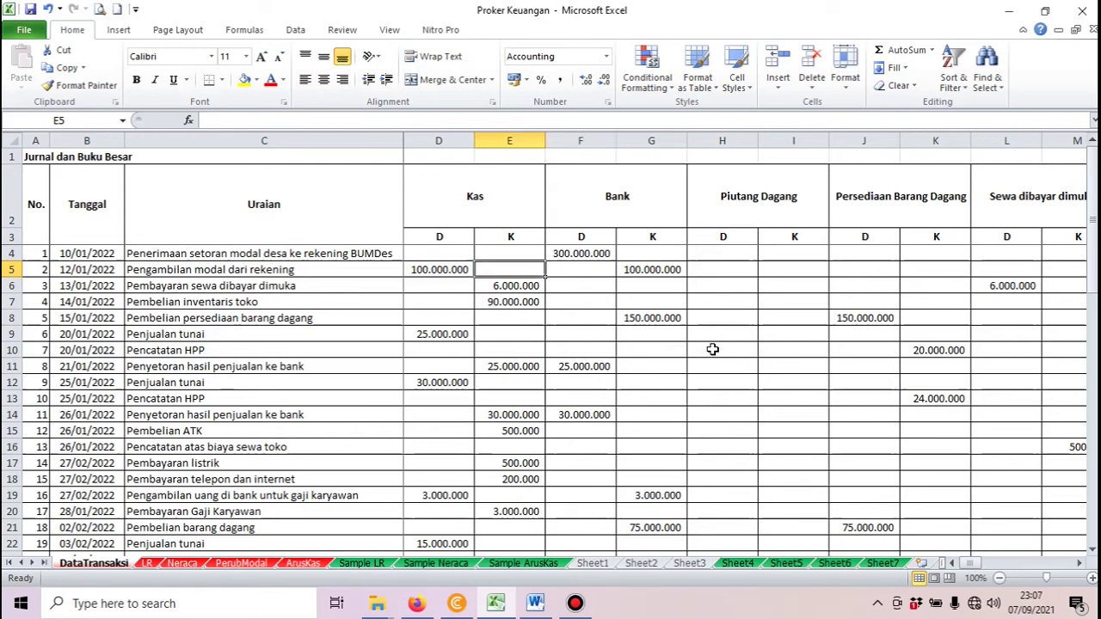
key(Right)
key(Left)
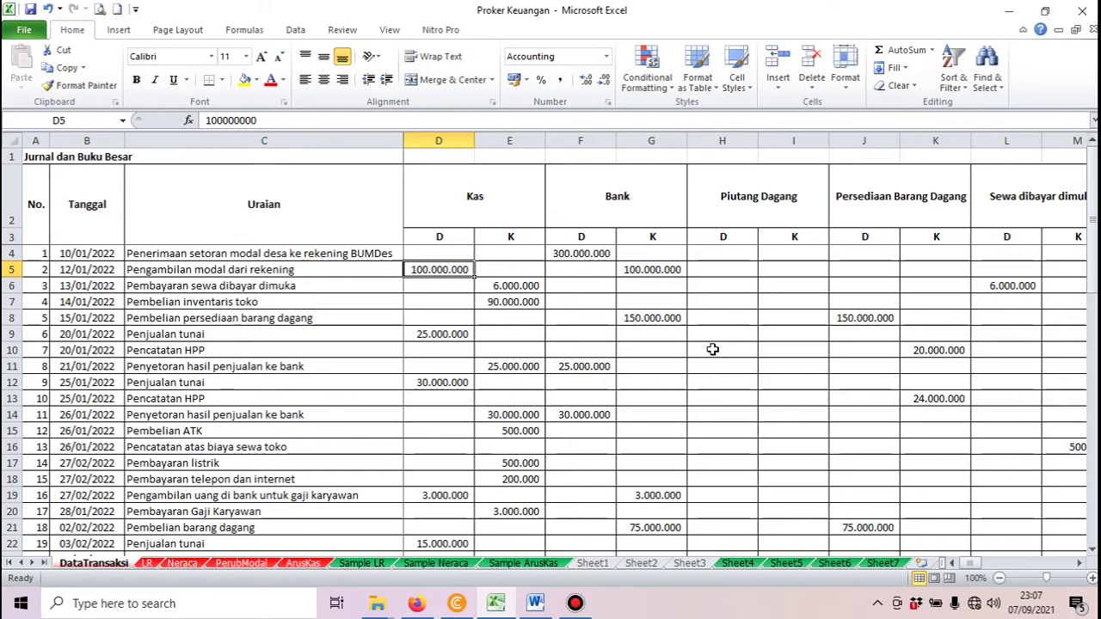
key(Right)
key(Right)
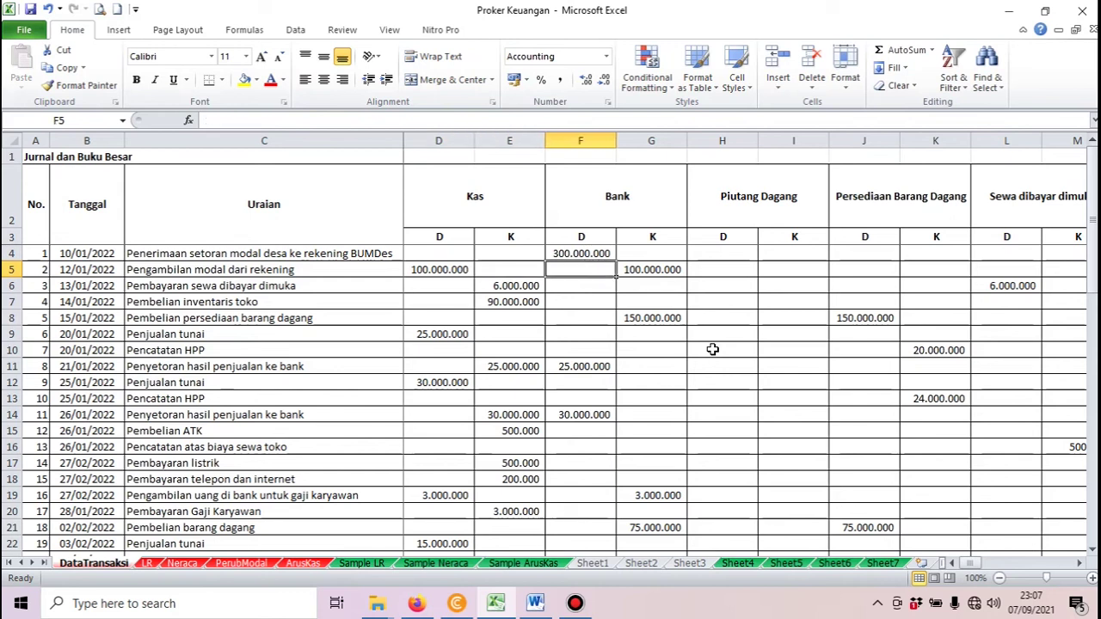
key(Right)
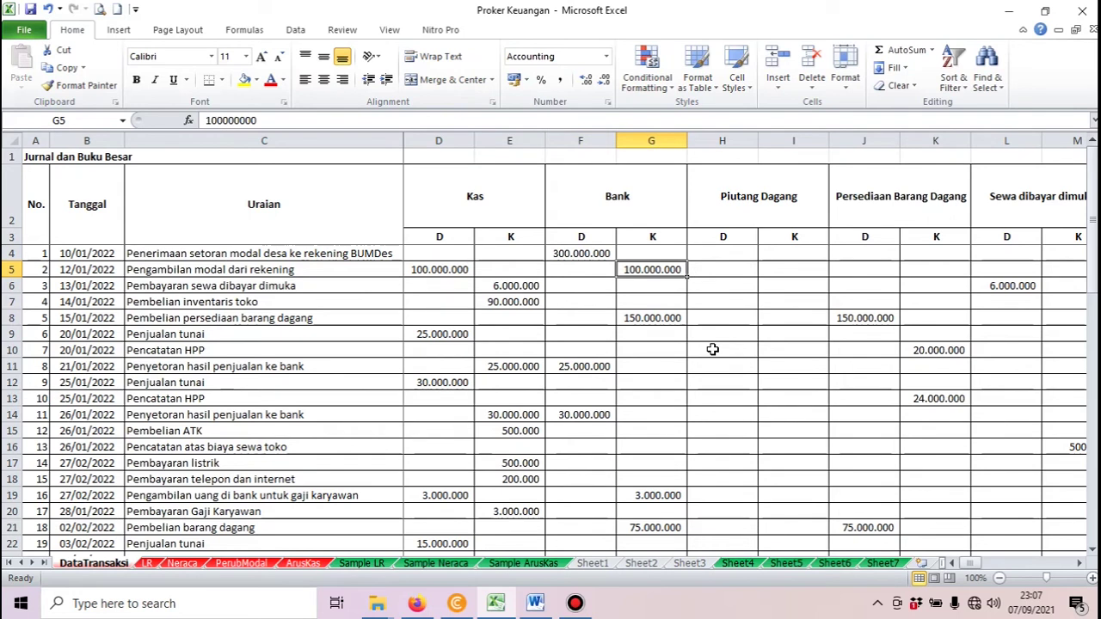
- Review the description, date and Kas credit entry of the Pembayaran sewa dibayar dimuka transaction
key(Down)
key(Left)
key(Left)
key(Left)
key(Left)
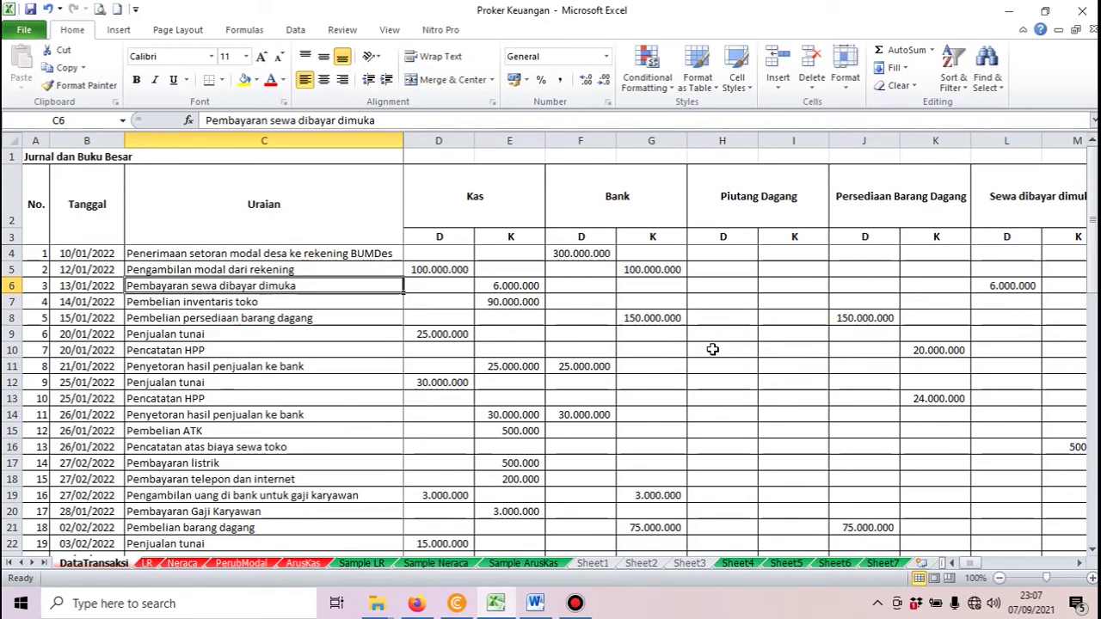
key(Right)
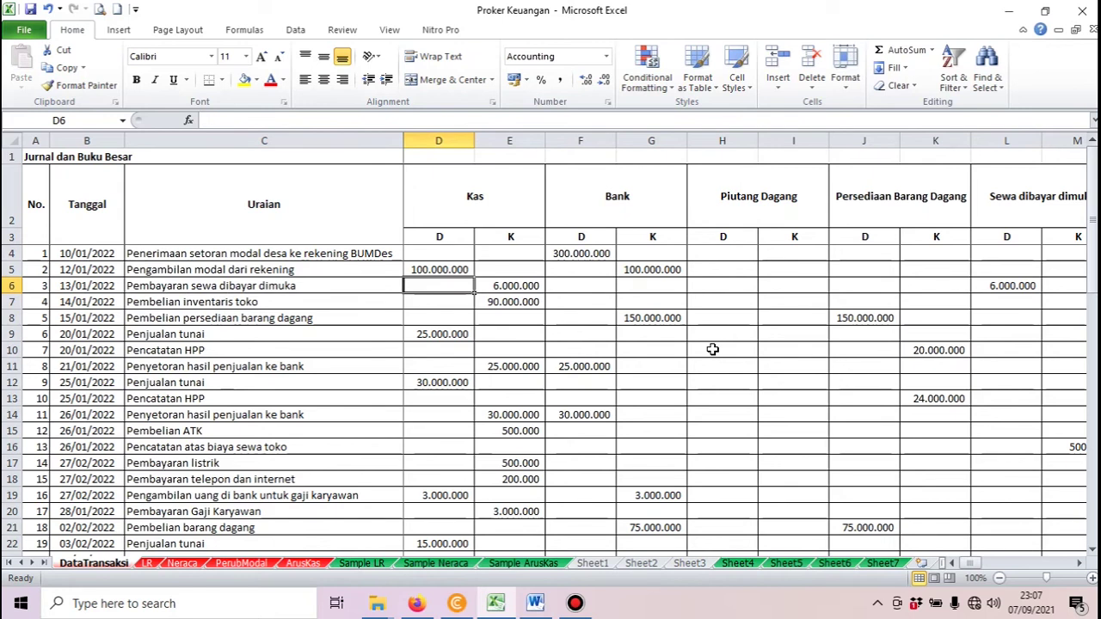
key(Left)
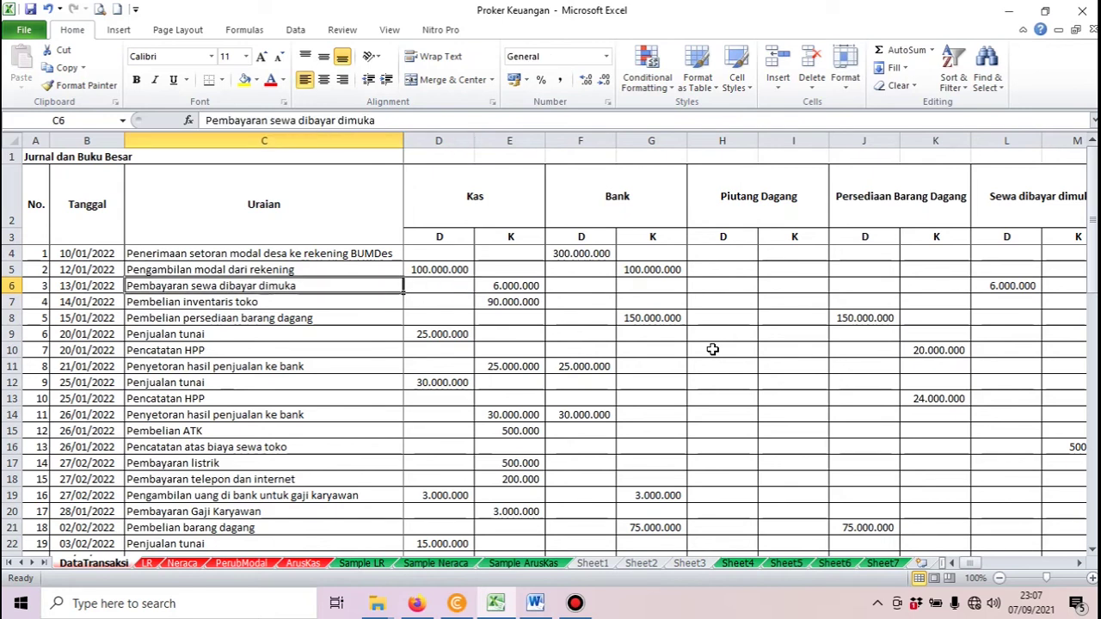
key(Right)
key(Right)
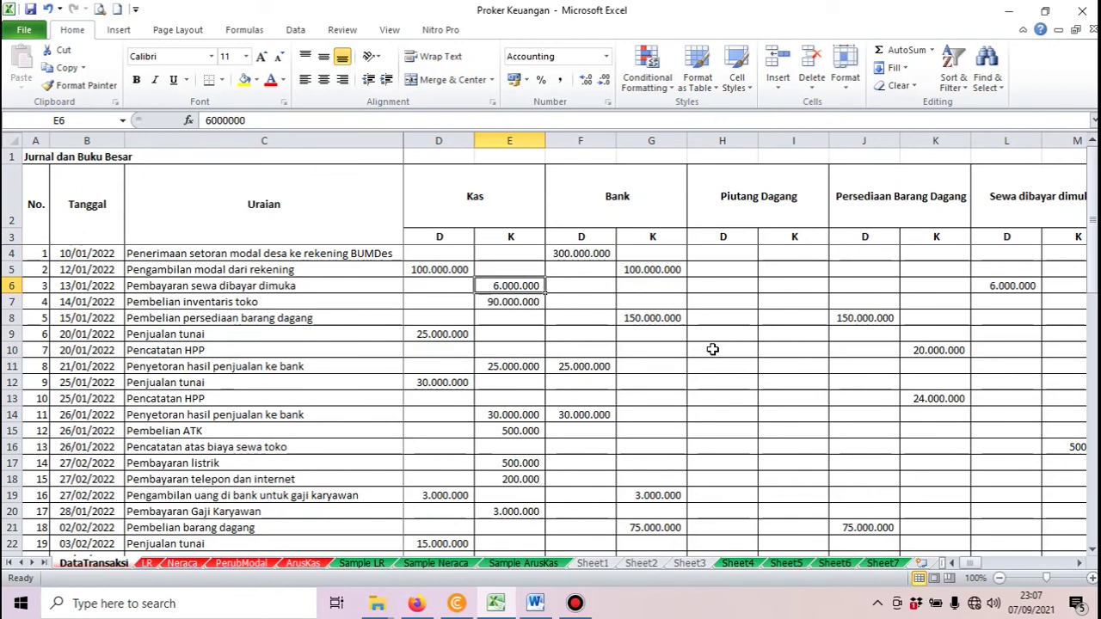
key(Left)
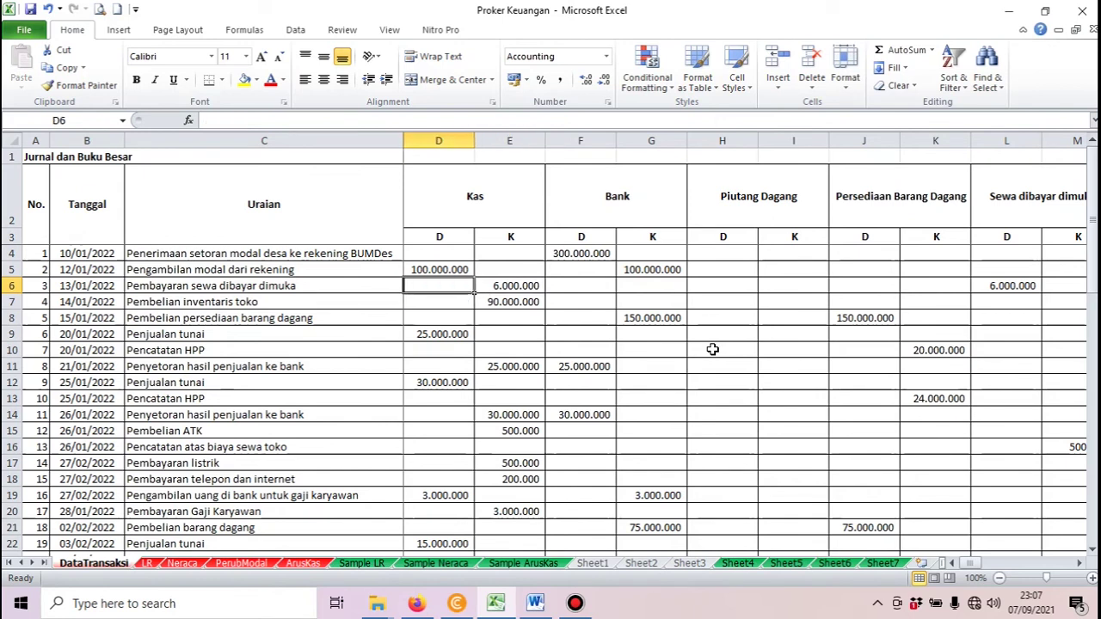
key(Left)
key(Left)
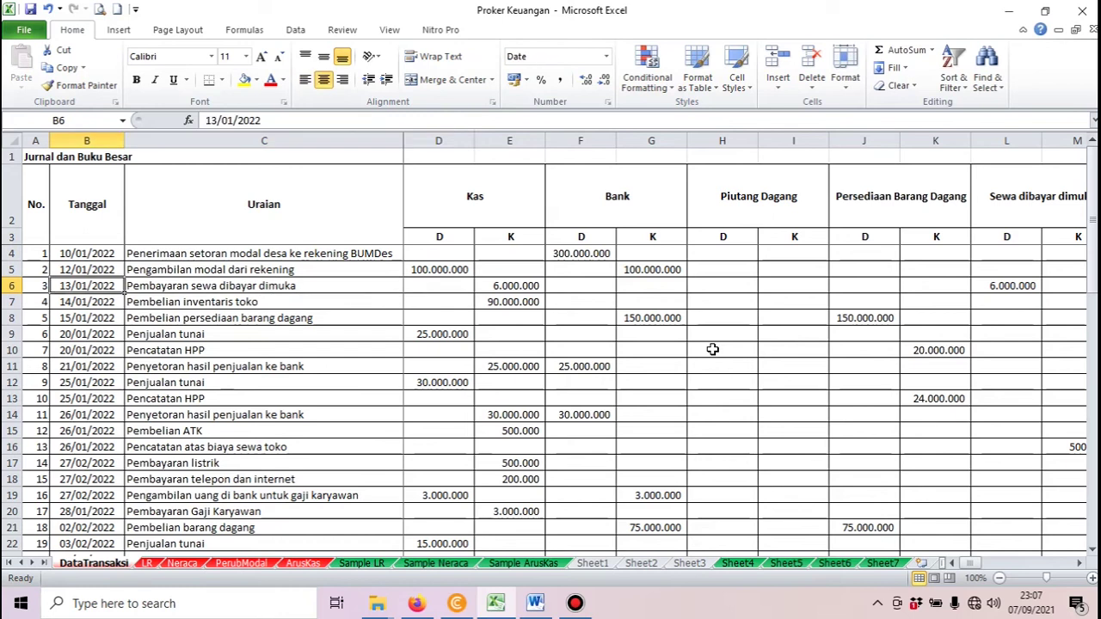
key(Right)
key(Right)
key(Right)
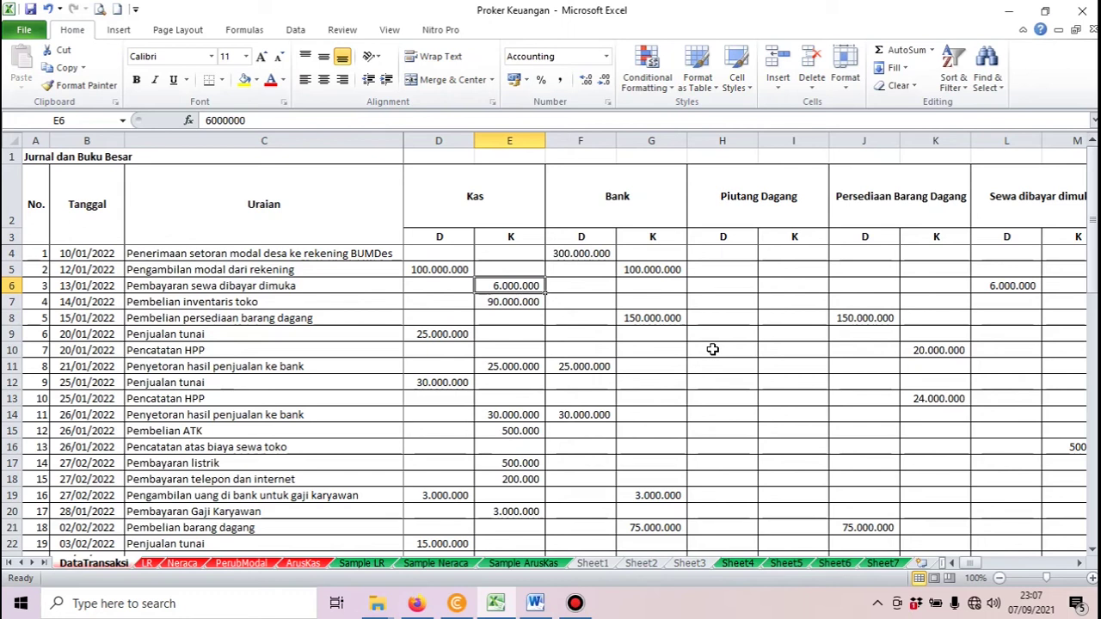
- Follow the Pembayaran sewa dibayar dimuka row from the Kas credit to the Sewa dibayar dimuka debit entry
key(Right)
key(Right)
key(Right)
key(Right)
key(Right)
key(Right)
key(Right)
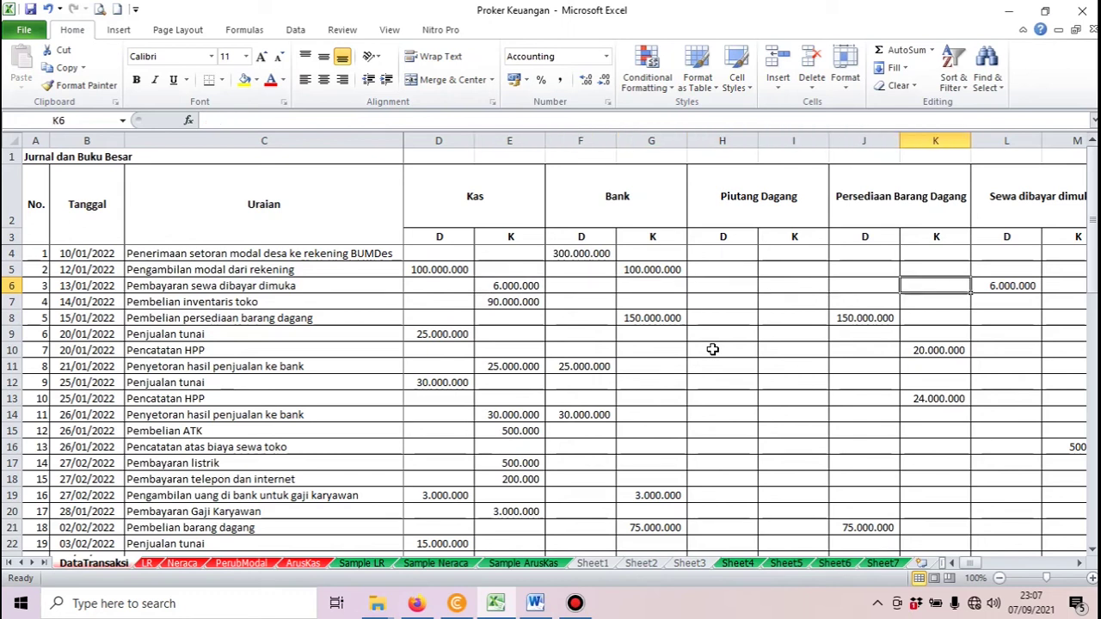
key(Right)
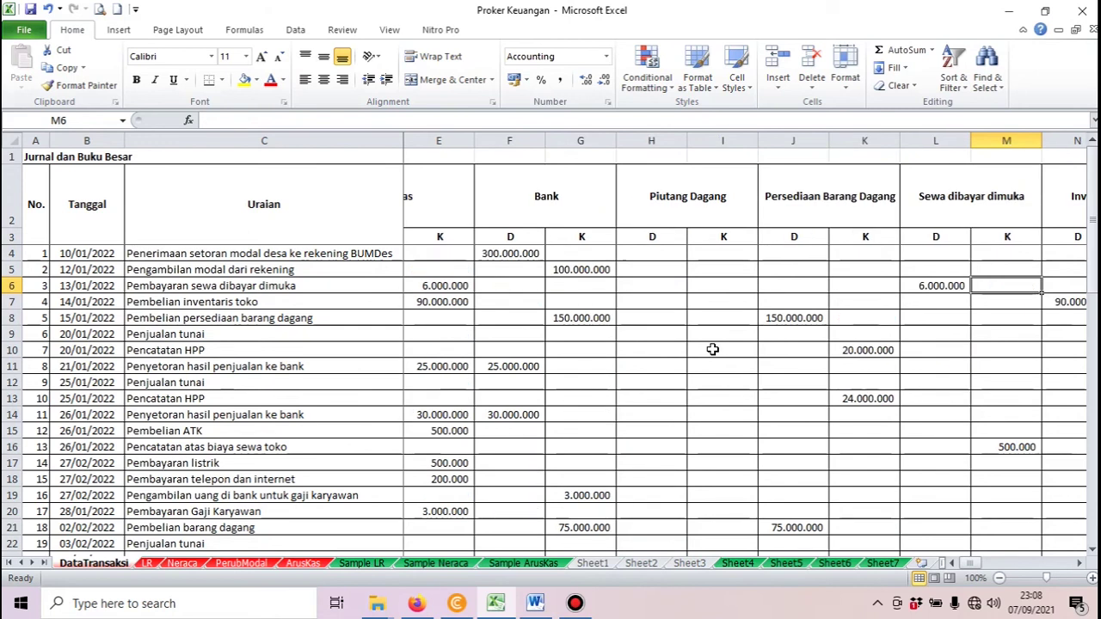
key(Left)
- Trace the Pembelian inventaris toko transaction from its description through the Kas credit to the Inventaris Kantor debit entry
key(Down)
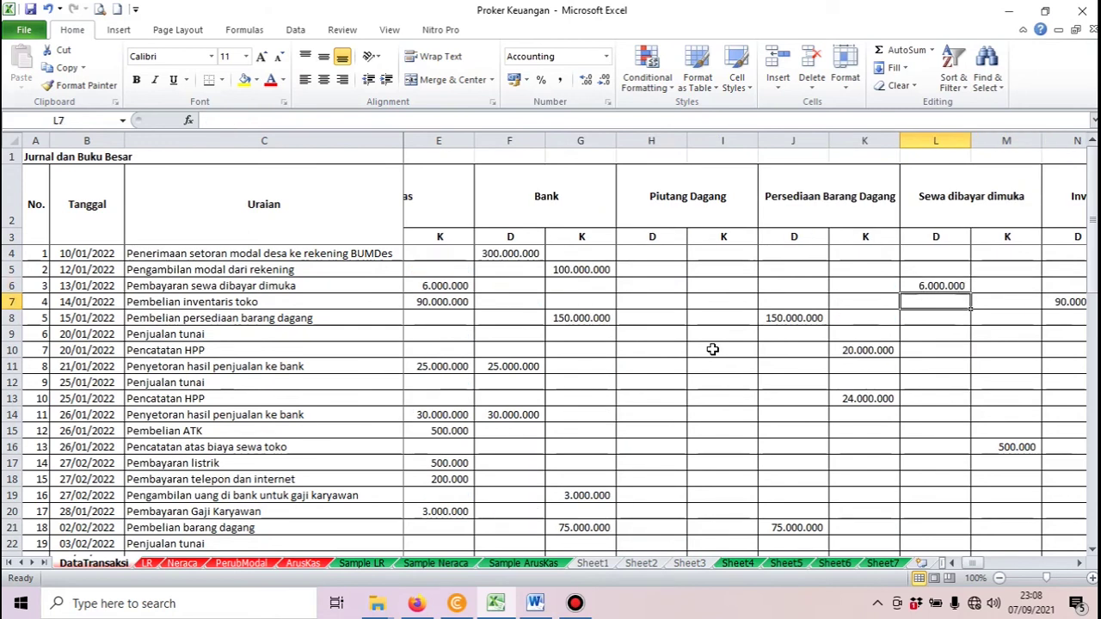
key(Left)
key(Left)
key(Left)
key(Left)
key(Left)
key(Left)
key(Left)
key(Left)
key(Left)
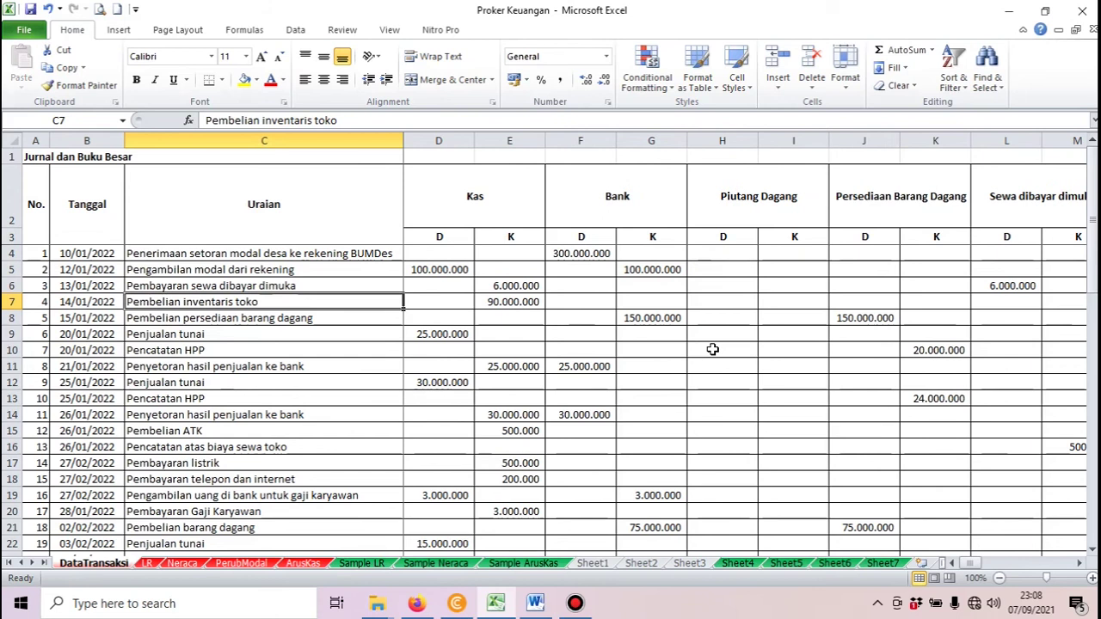
key(Right)
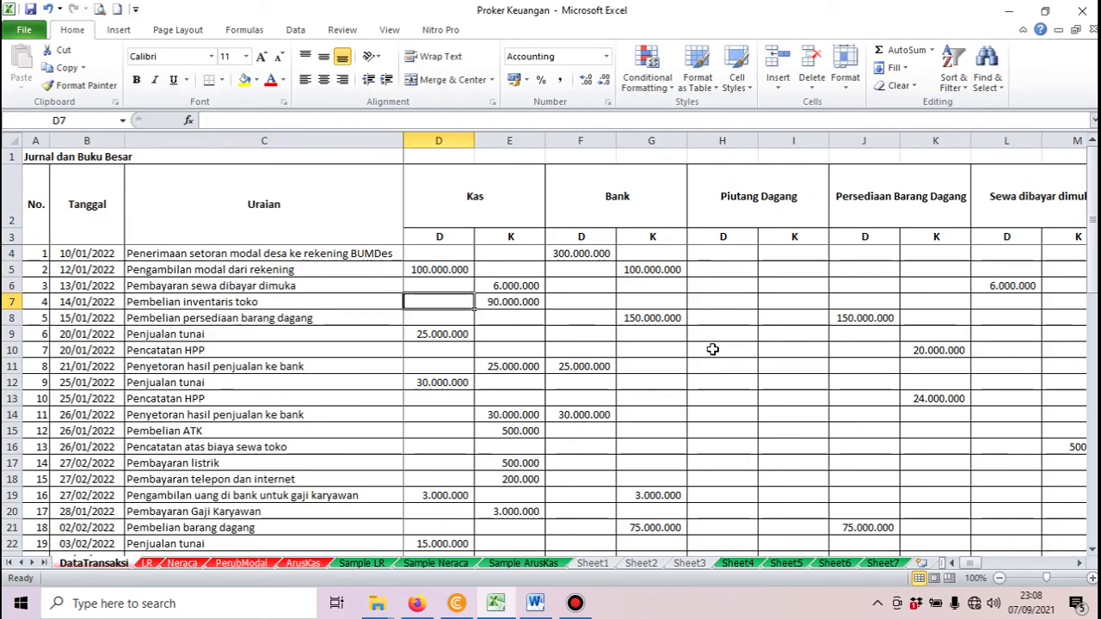
key(Right)
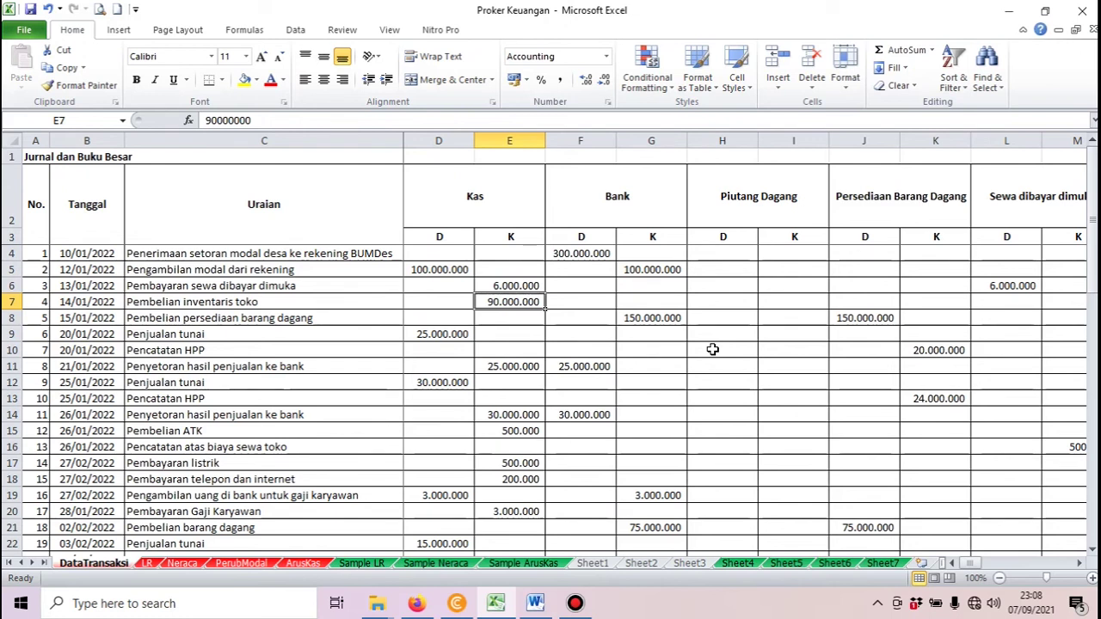
key(Right)
key(Right)
key(Right)
key(Right)
key(Right)
key(Right)
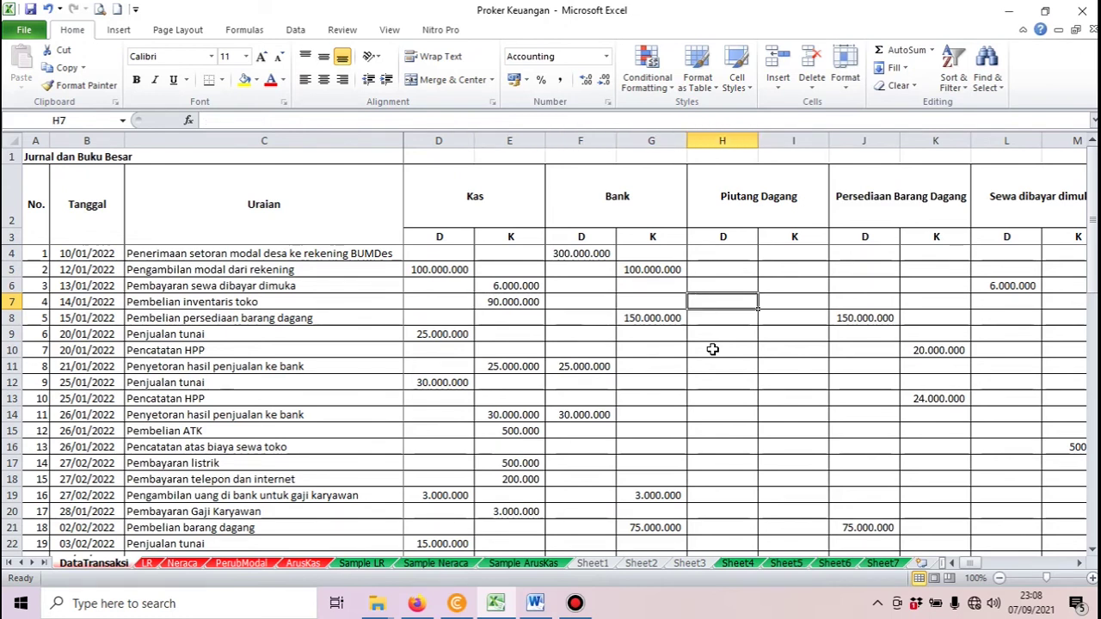
key(Right)
key(Right)
key(Right)
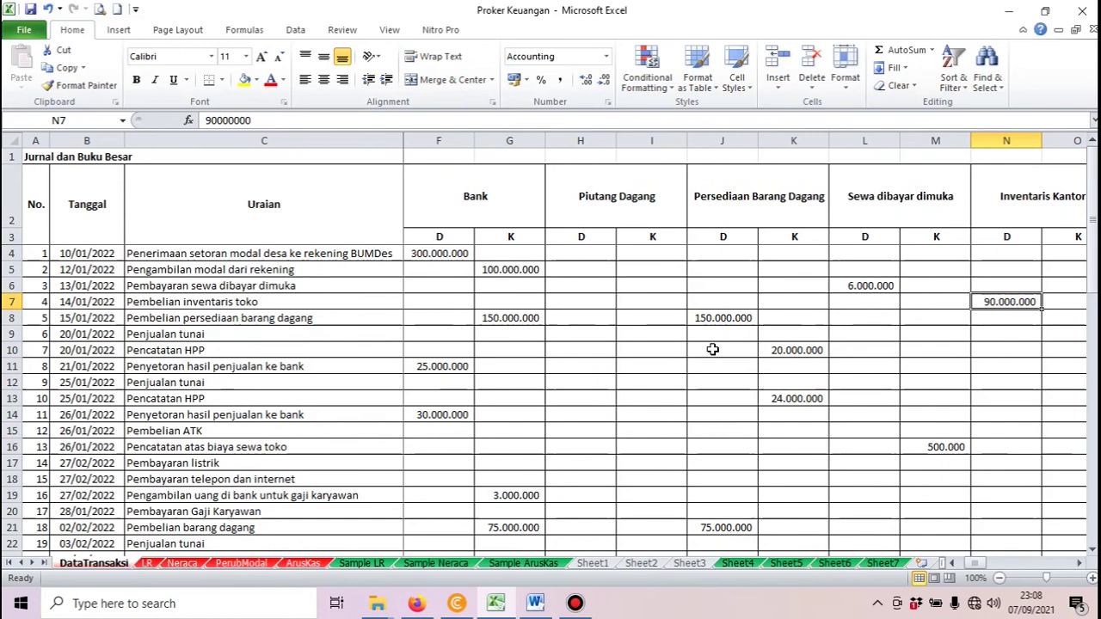
- Return to the Kas account and compare the entries of transactions 2 to 4, ending on the Pengambilan modal dari rekening debit
key(Left)
key(Left)
key(Left)
key(Left)
key(Left)
key(Left)
key(Left)
key(Left)
key(Left)
key(Left)
key(Left)
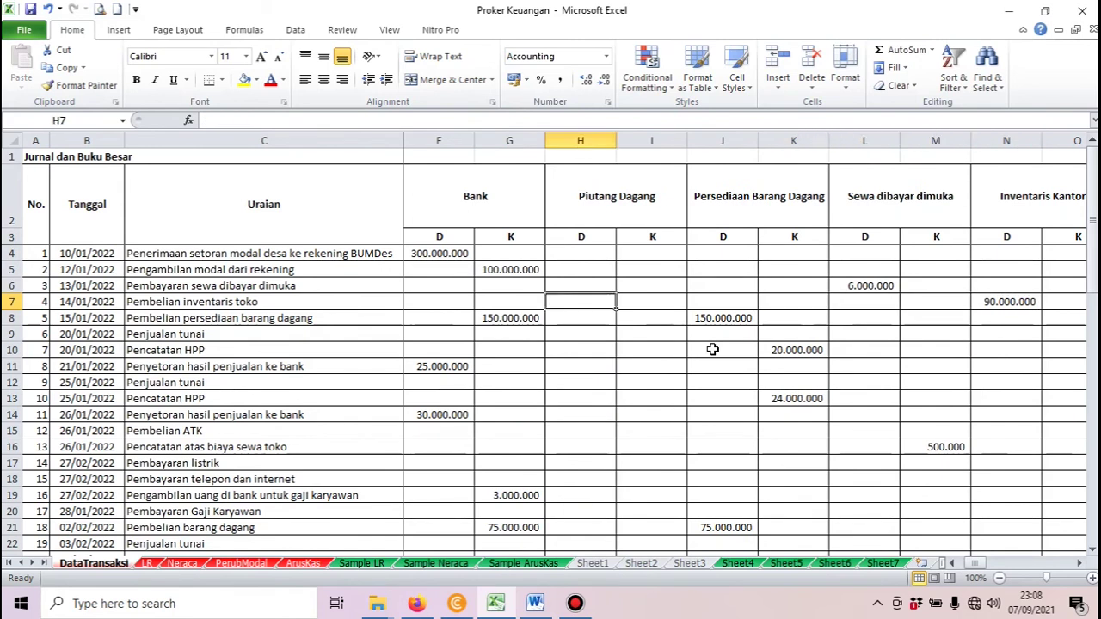
key(Right)
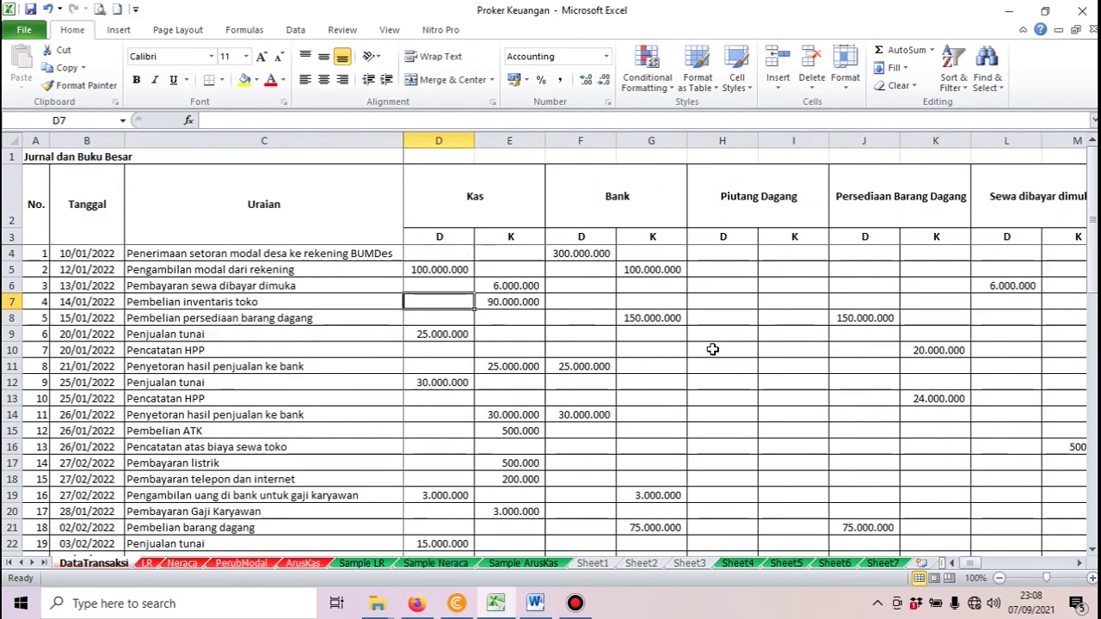
key(Right)
key(Up)
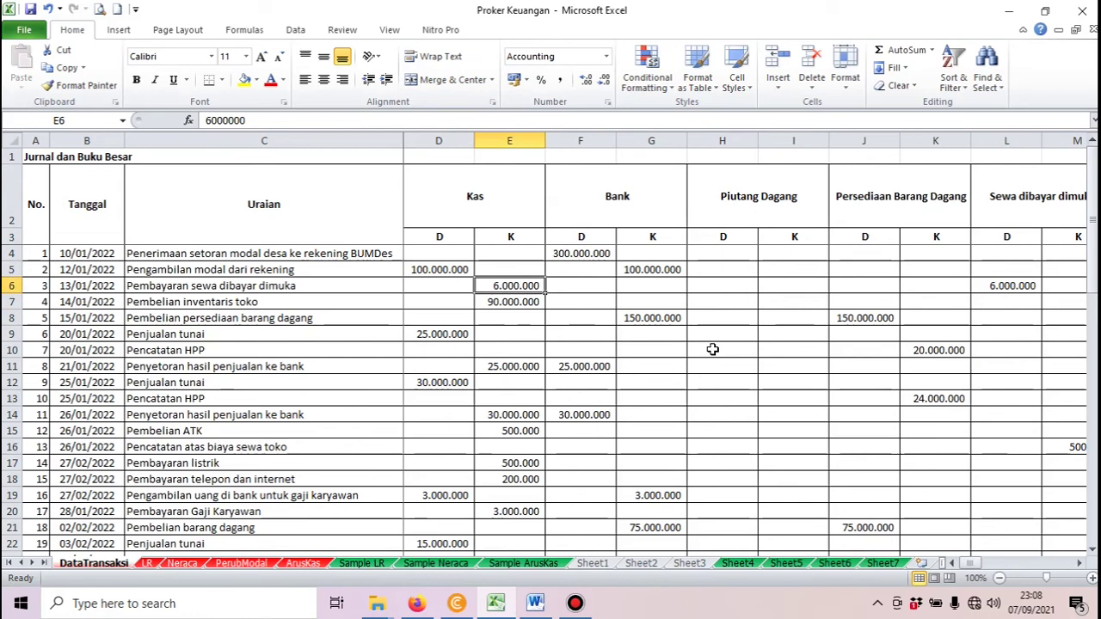
key(Down)
key(Up)
key(Up)
key(Left)
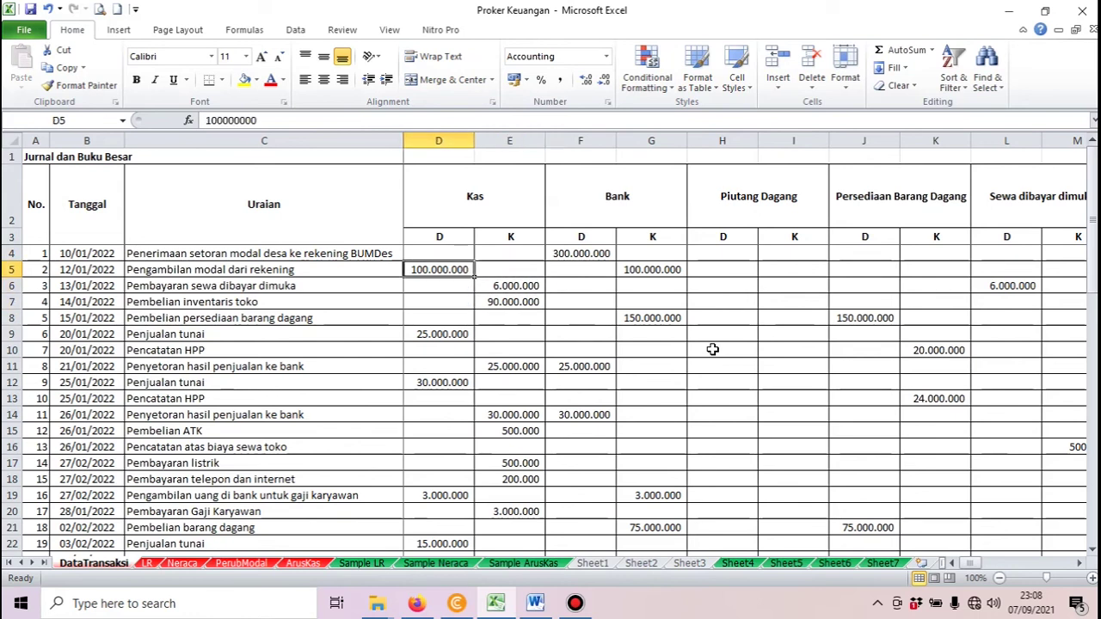
- Trace the Pembelian persediaan barang dagang transaction of 15/01/2022 from its description to its Bank credit entry
key(Down)
key(Down)
key(Down)
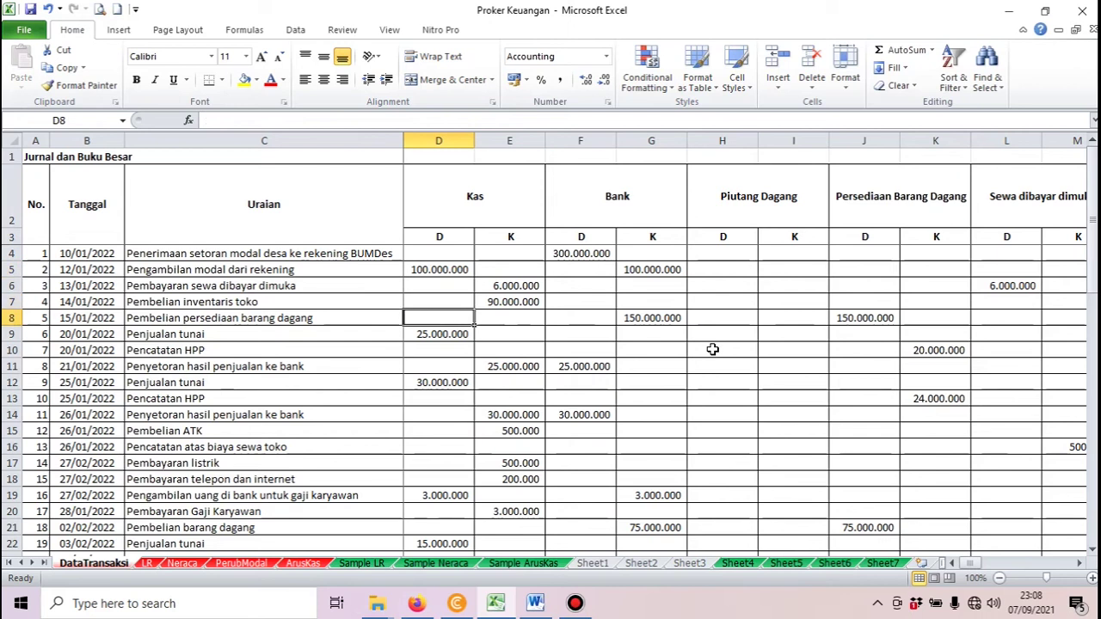
key(Left)
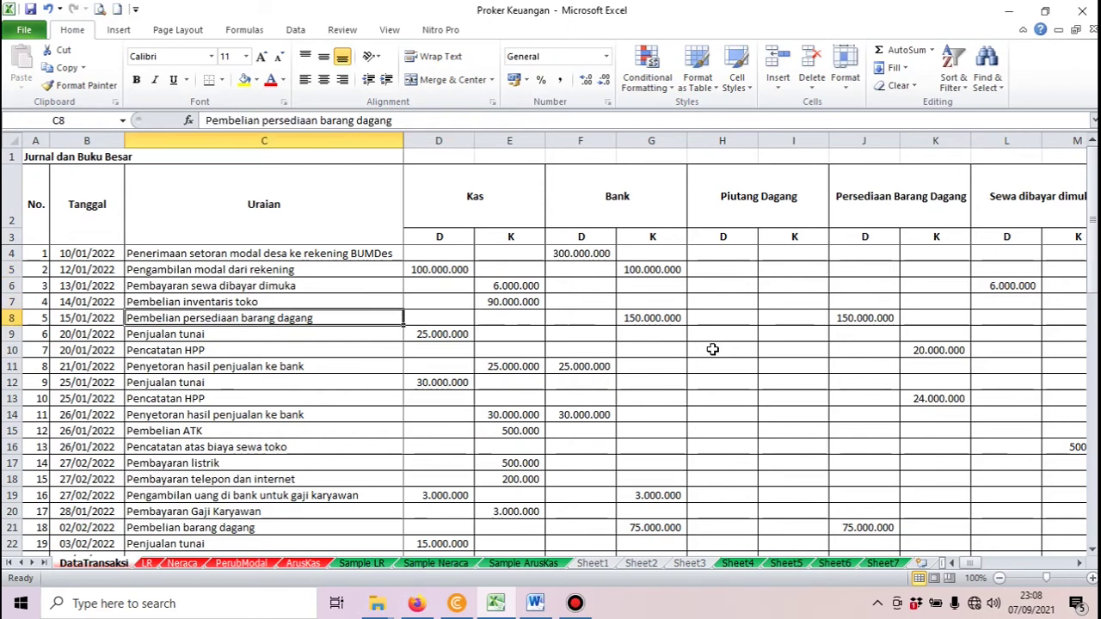
key(Right)
key(Right)
key(Right)
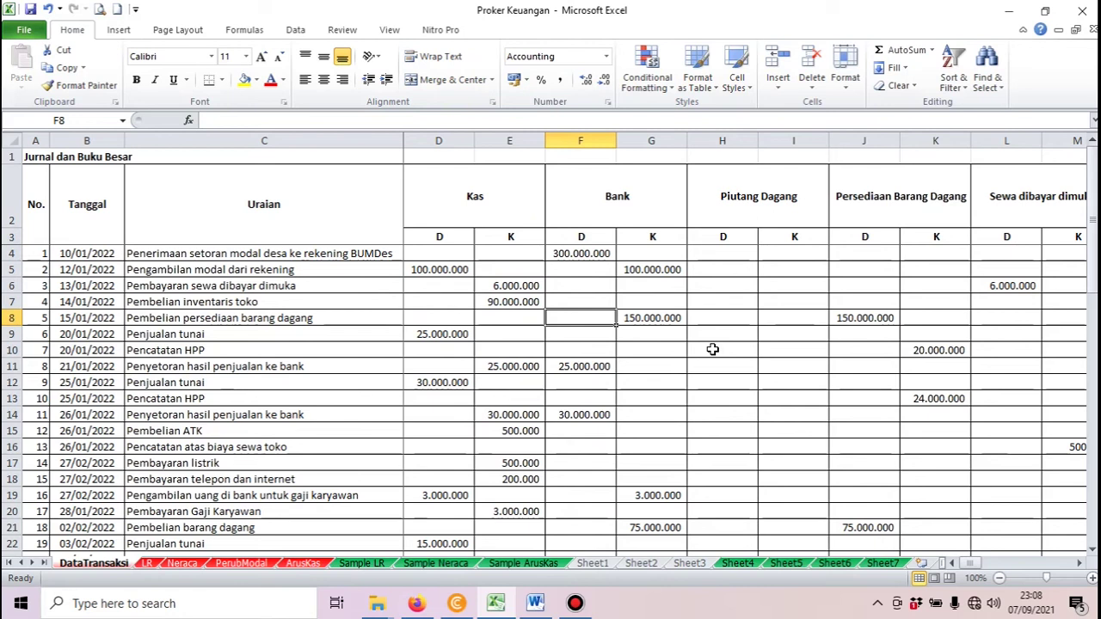
key(Right)
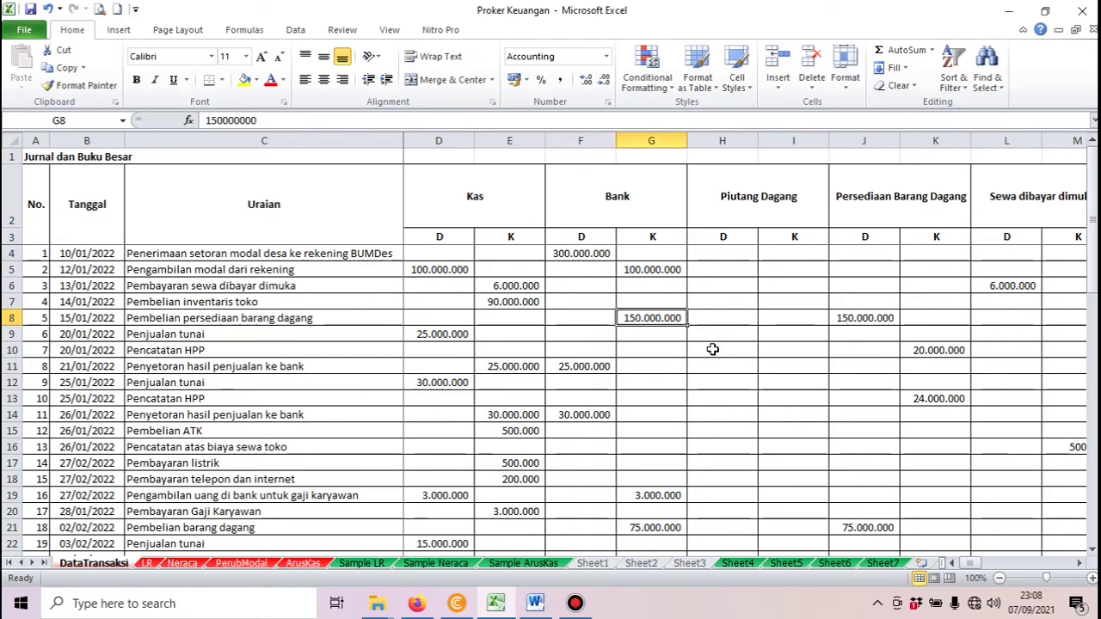
key(Right)
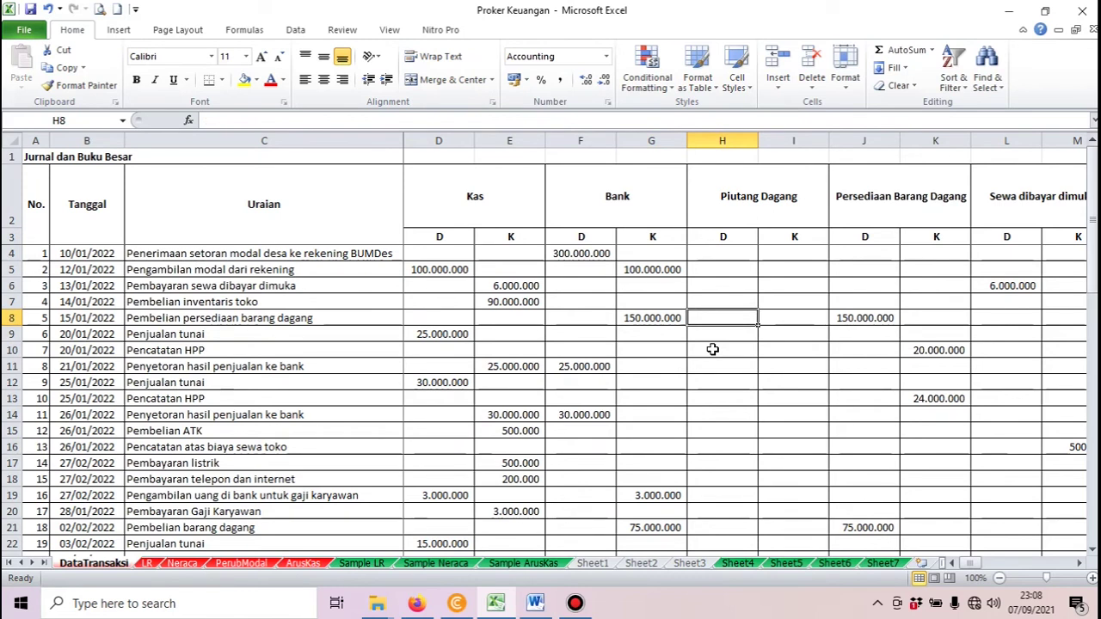
key(Left)
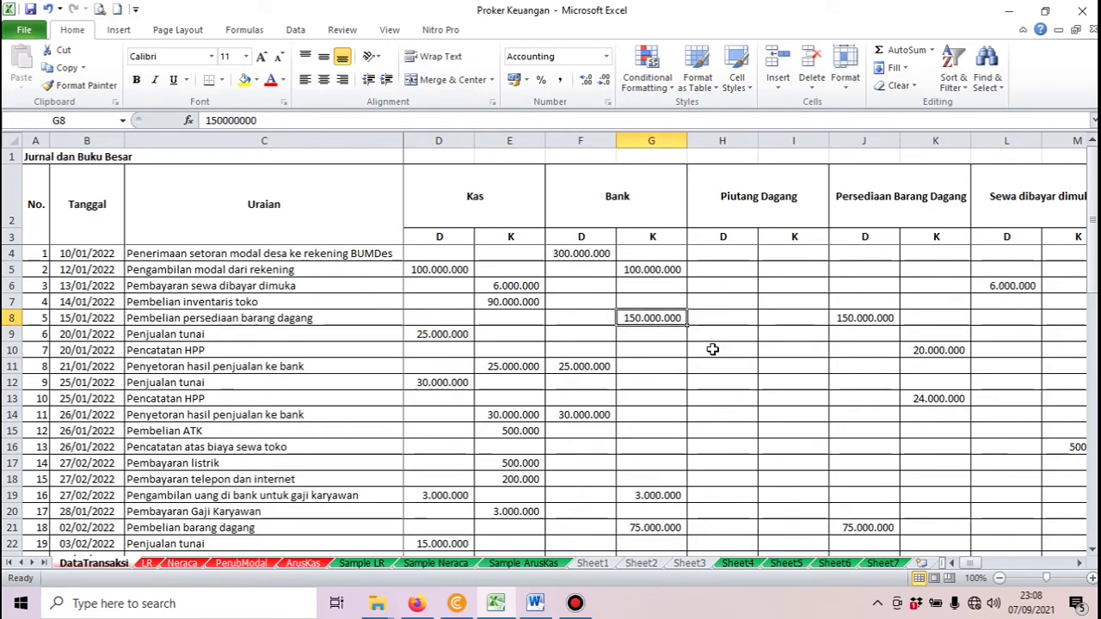
- Follow the Pembelian persediaan barang dagang row from the Bank credit to the Persediaan Barang Dagang debit entry
key(Right)
key(Right)
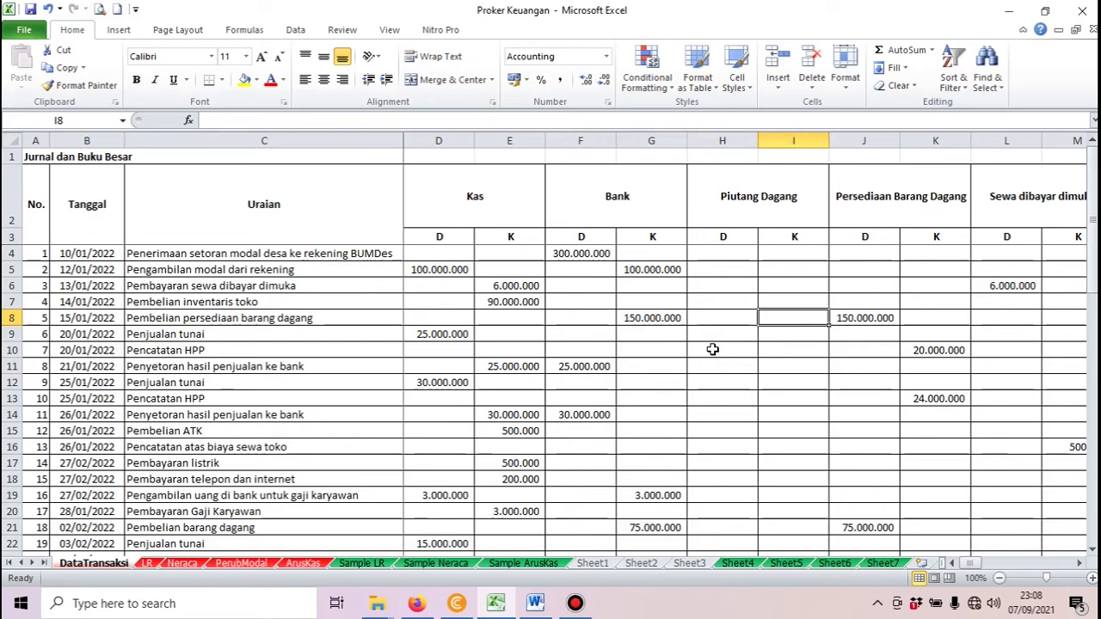
key(Left)
key(Left)
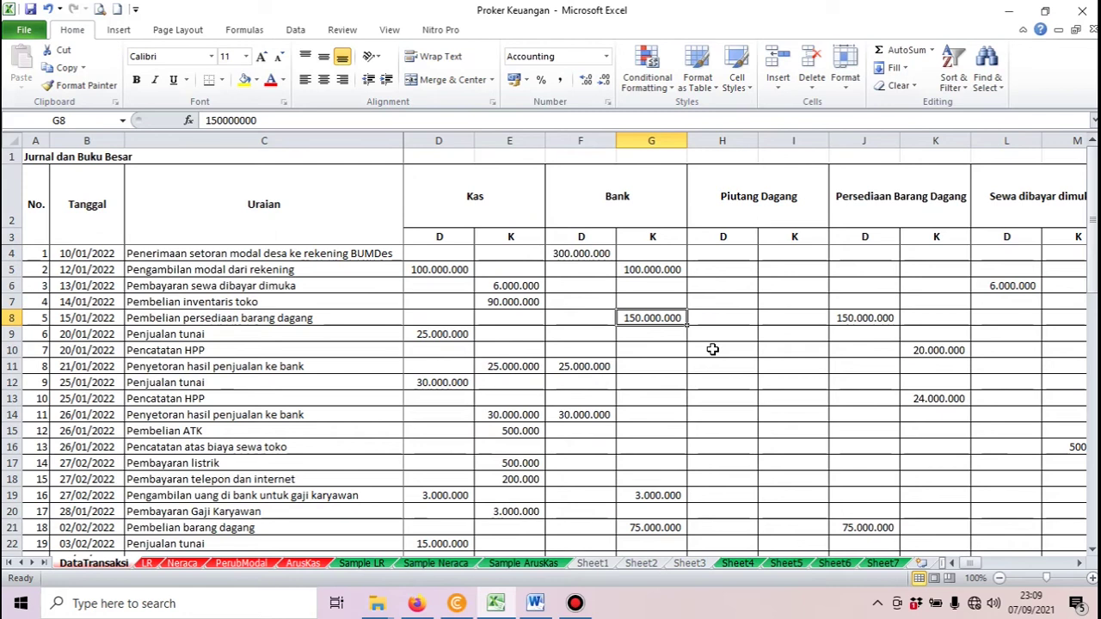
key(Right)
key(Right)
key(Right)
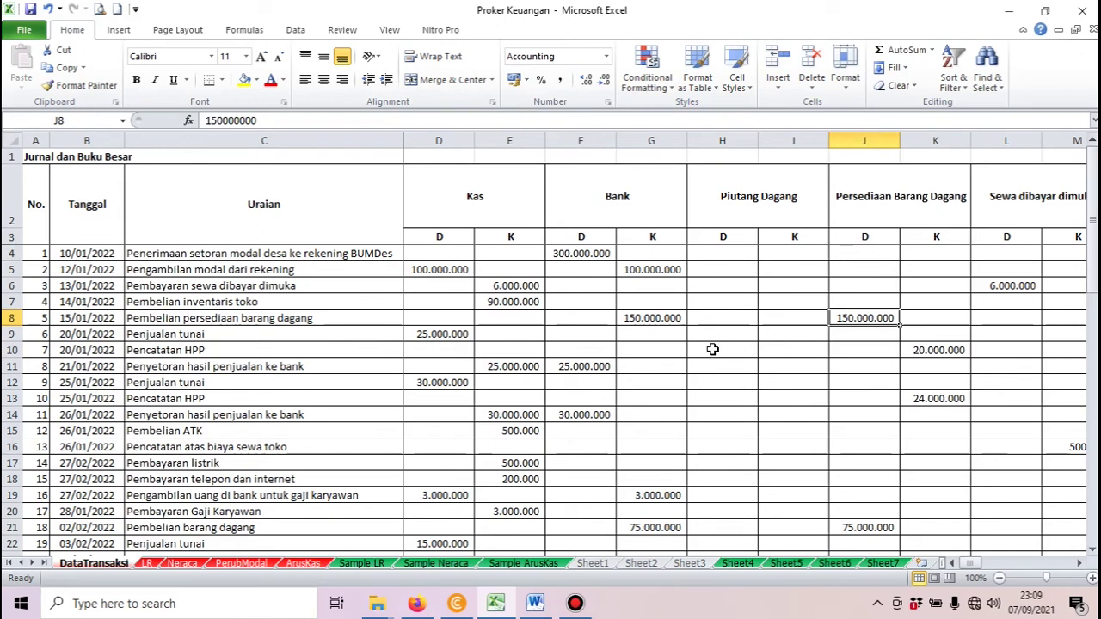
key(Right)
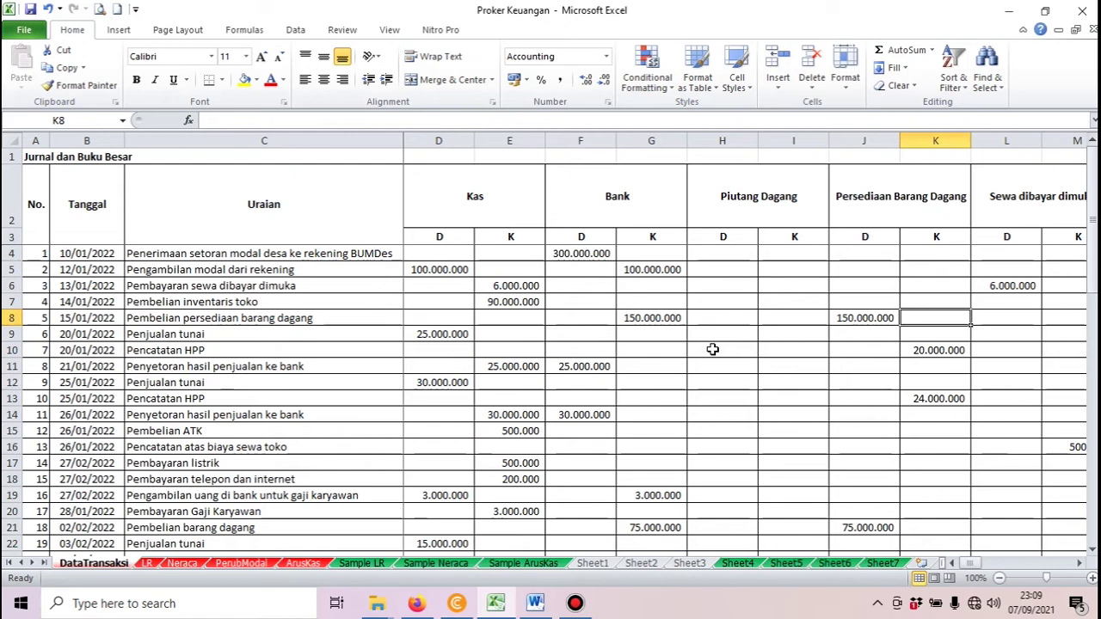
- Examine the Kas debit entry of the 20/01/2022 Penjualan tunai transaction and check the neighbouring Bank columns
key(Left)
key(Down)
key(Left)
key(Left)
key(Left)
key(Left)
key(Left)
key(Left)
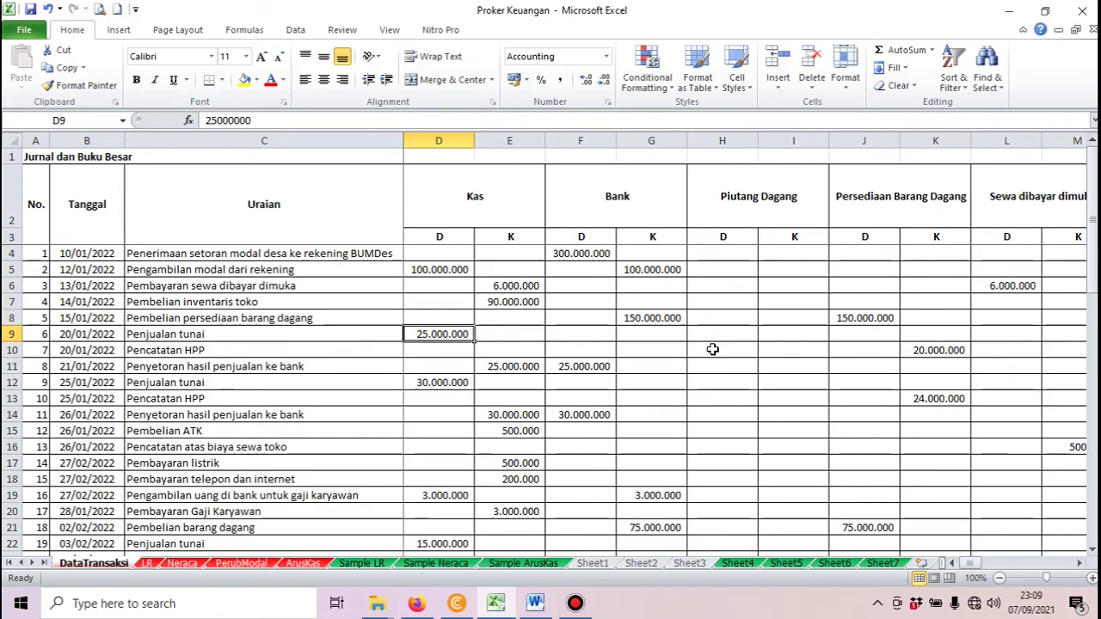
key(Right)
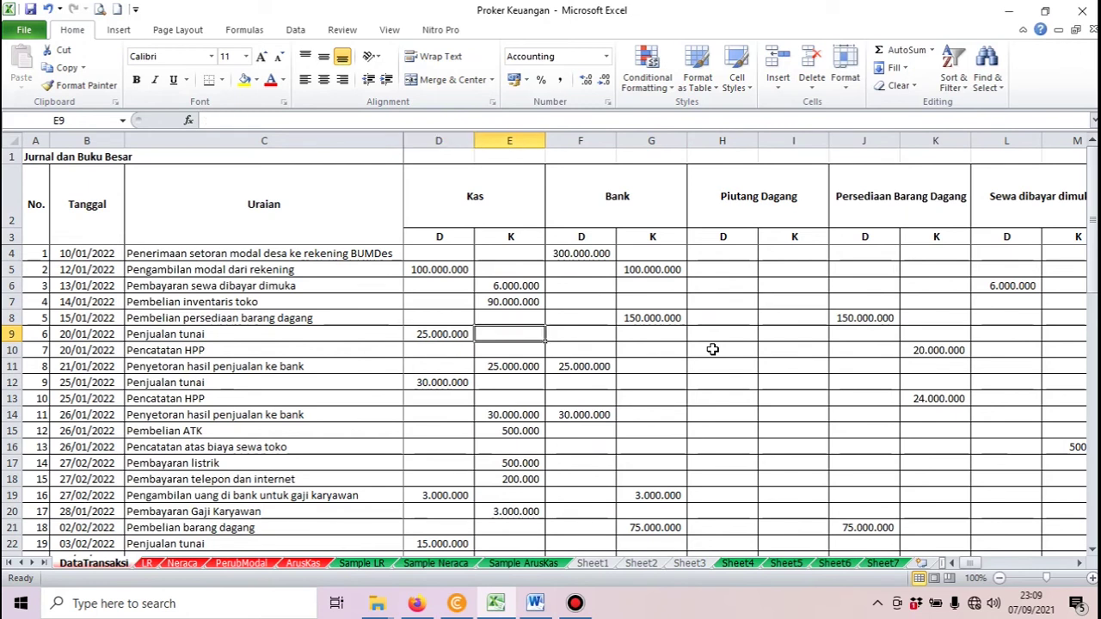
key(Right)
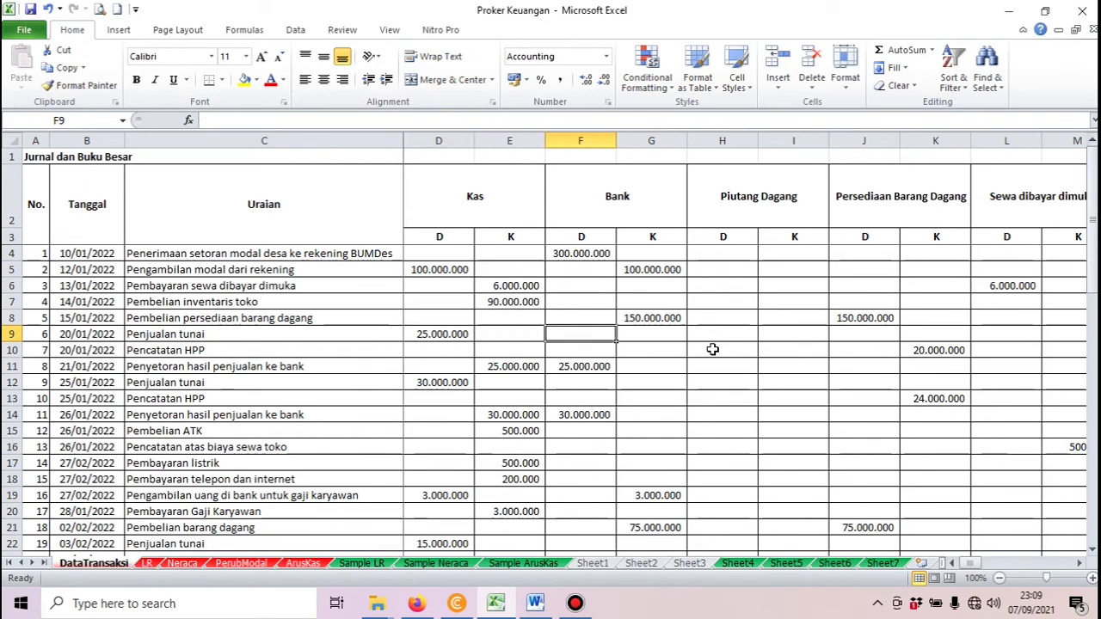
key(Right)
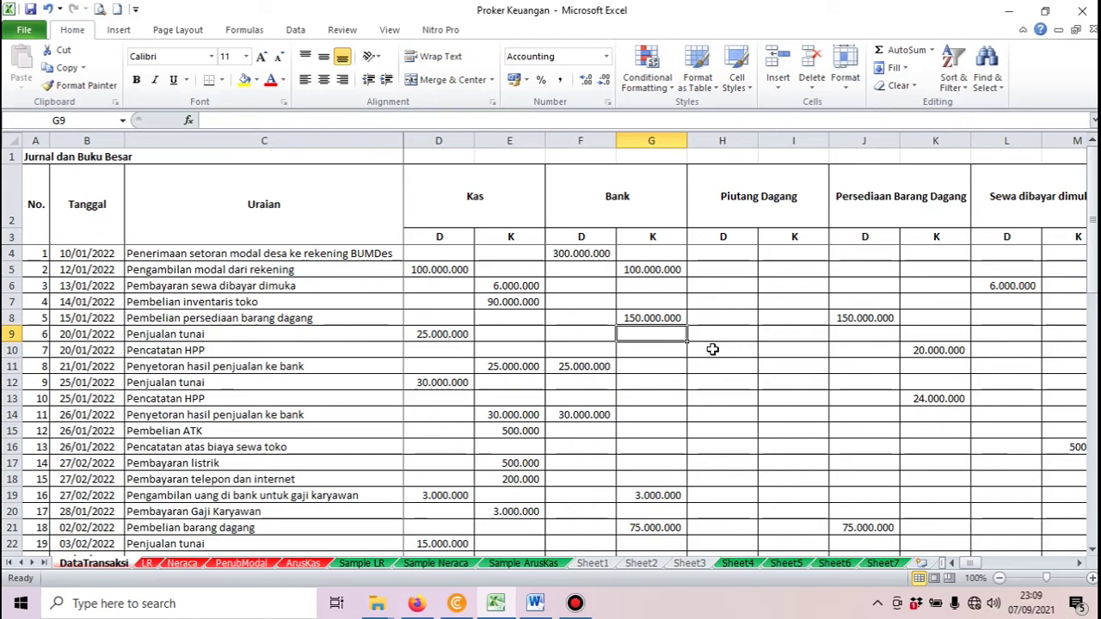
key(Left)
key(Left)
key(Left)
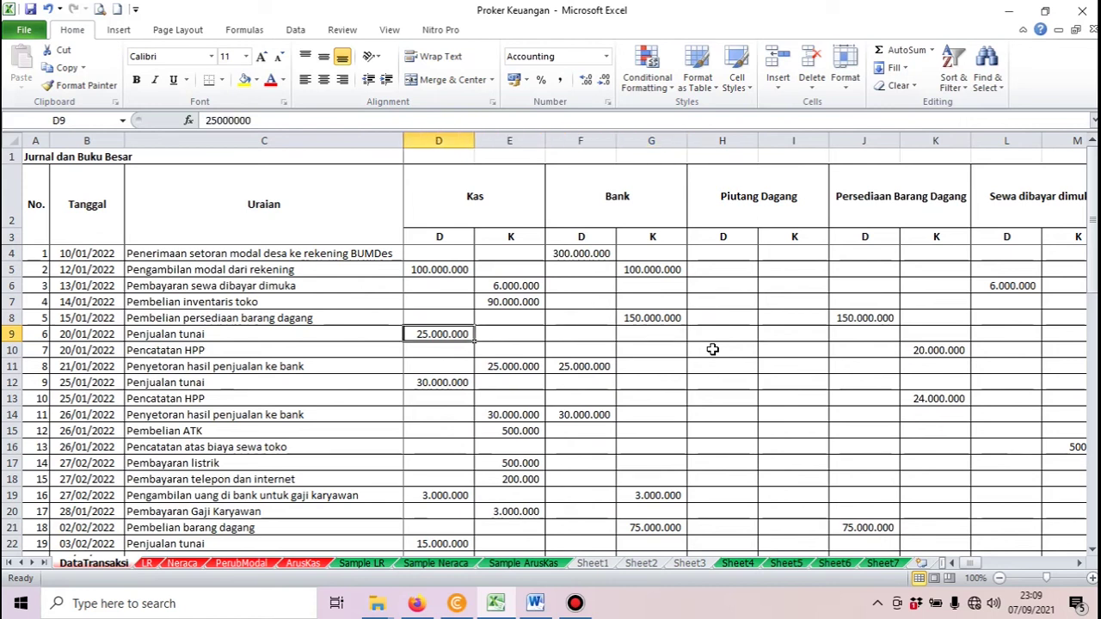
- Follow the 20/01/2022 Penjualan tunai row from the Kas debit to the Penjualan credit entry
key(Right)
key(Right)
key(Right)
key(Right)
key(Right)
key(Right)
key(Right)
key(Right)
key(Right)
key(Right)
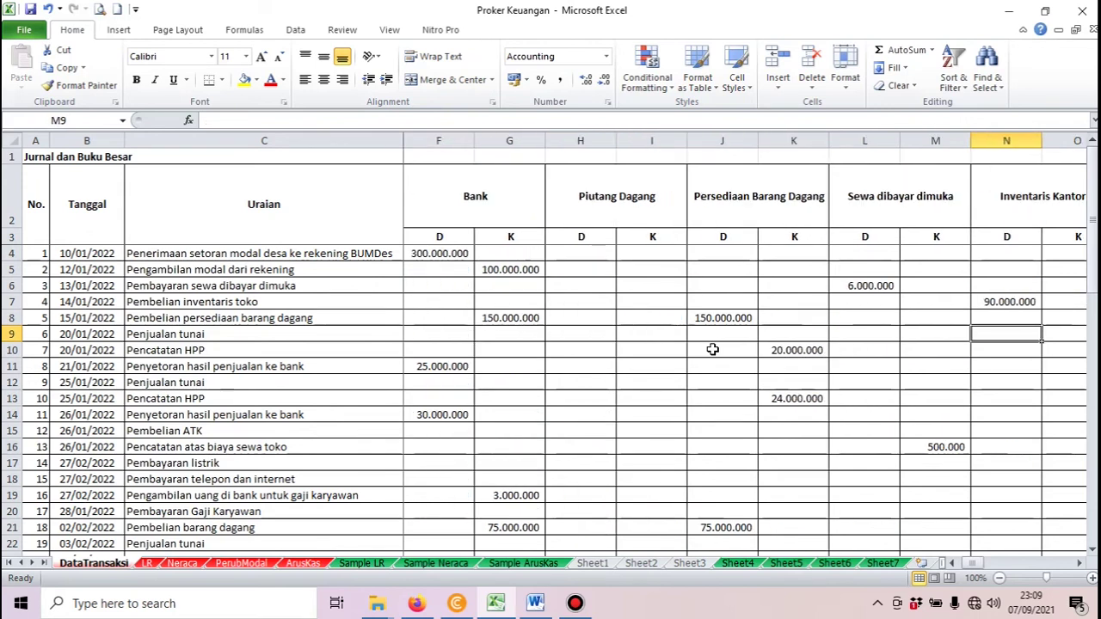
key(Right)
key(Right)
key(Right)
key(Right)
key(Right)
key(Right)
key(Right)
key(Right)
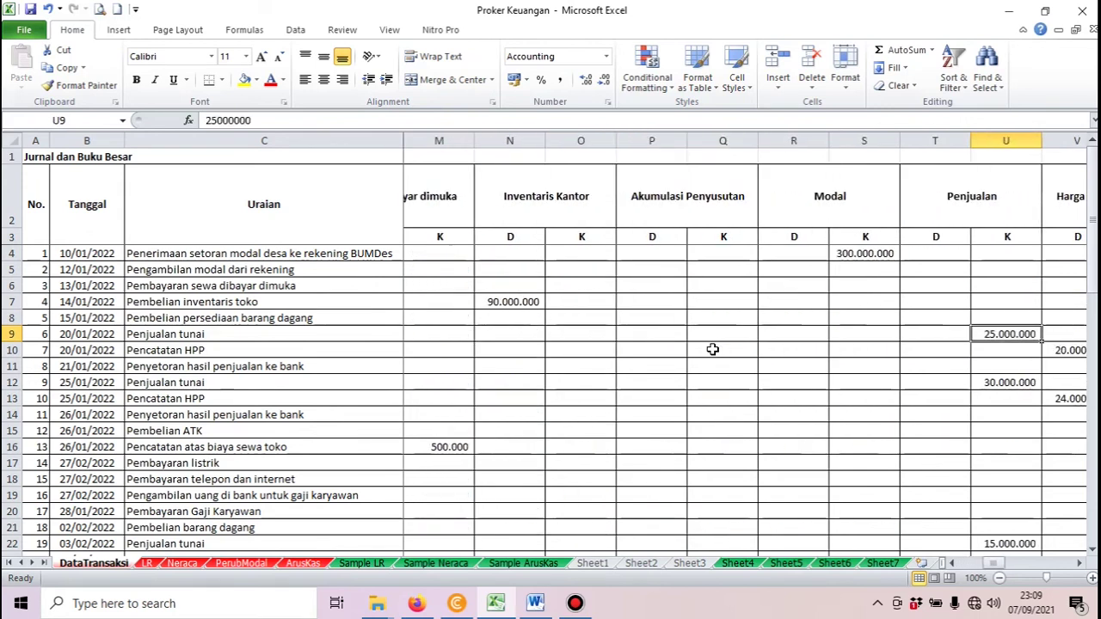
- Go back along the 20/01/2022 Pencatatan HPP row and review its description beside the Kas debit column
key(Left)
key(Down)
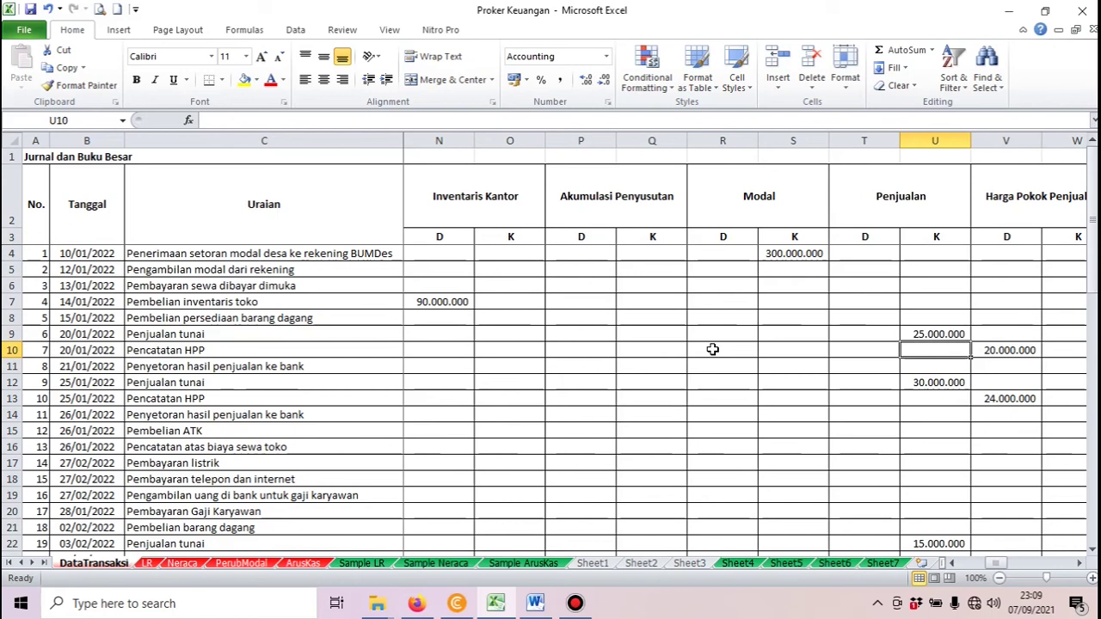
key(Left)
key(Left)
key(Left)
key(Left)
key(Left)
key(Left)
key(Left)
key(Left)
key(Left)
key(Left)
key(Left)
key(Left)
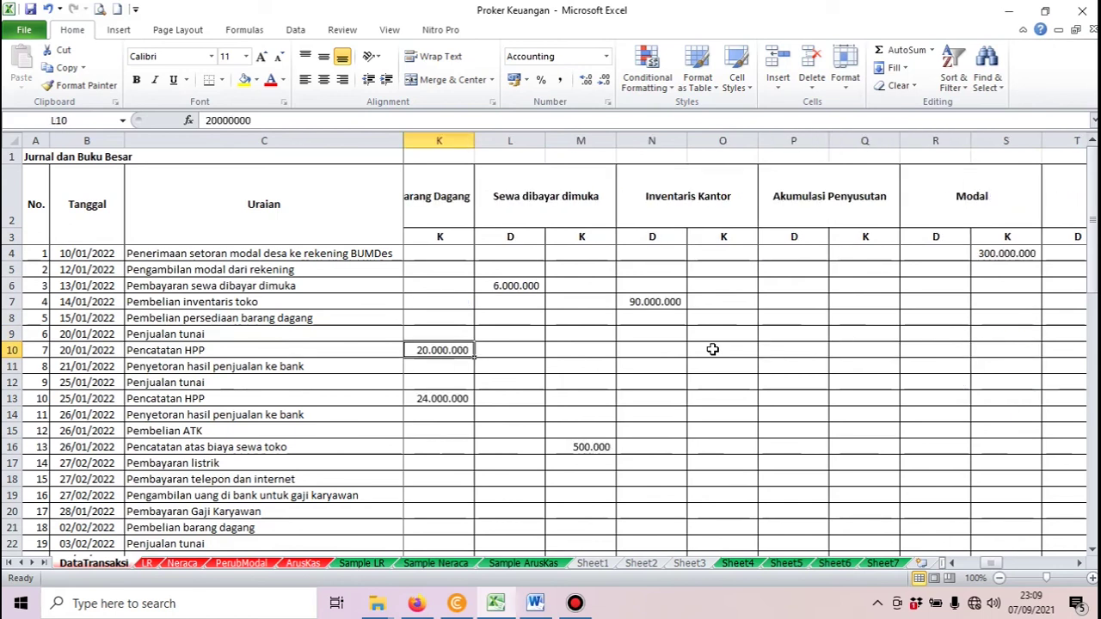
key(Left)
key(Left)
key(Left)
key(Left)
key(Left)
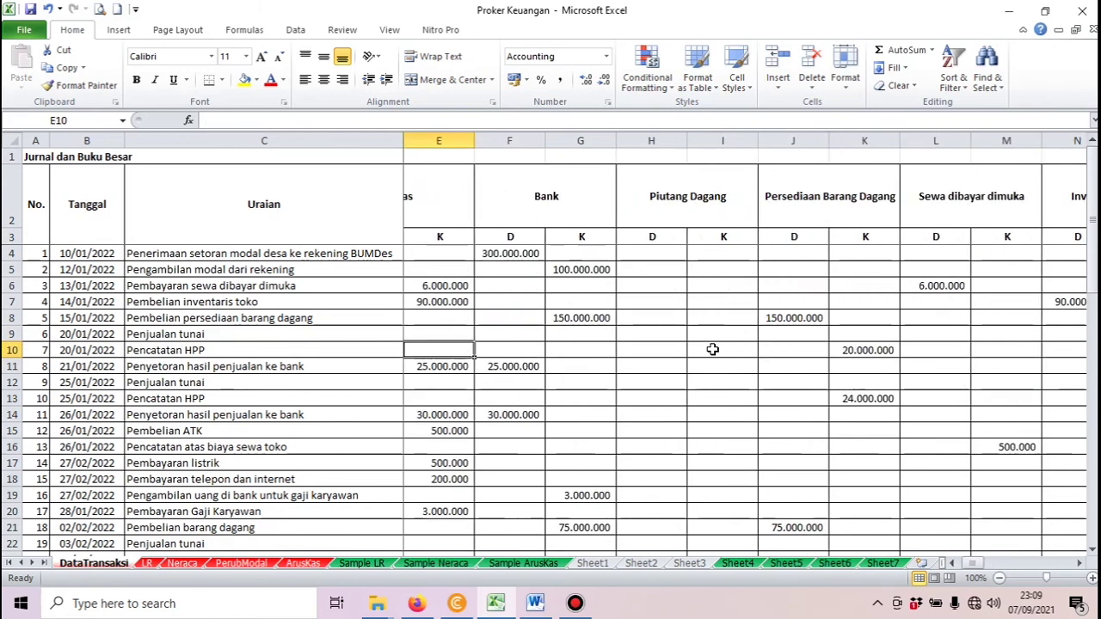
key(Left)
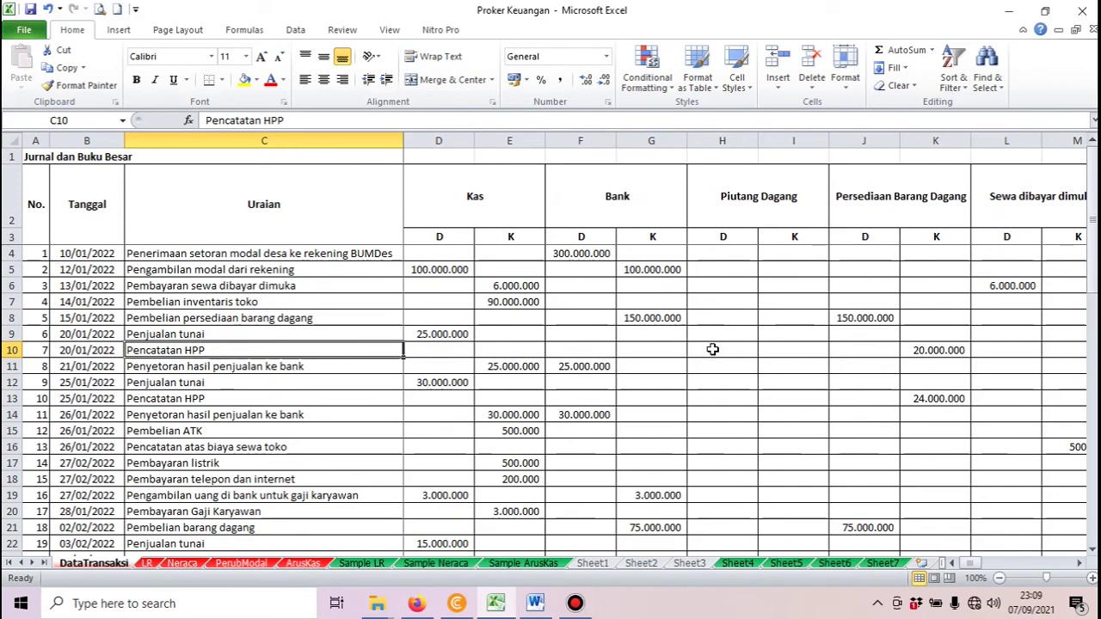
key(Right)
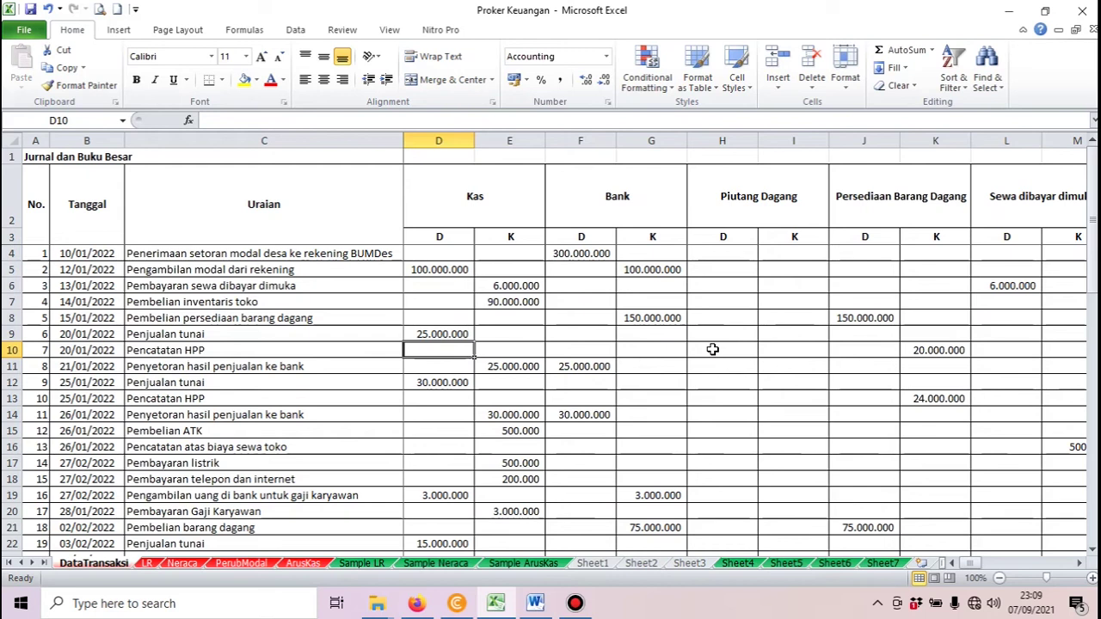
key(Left)
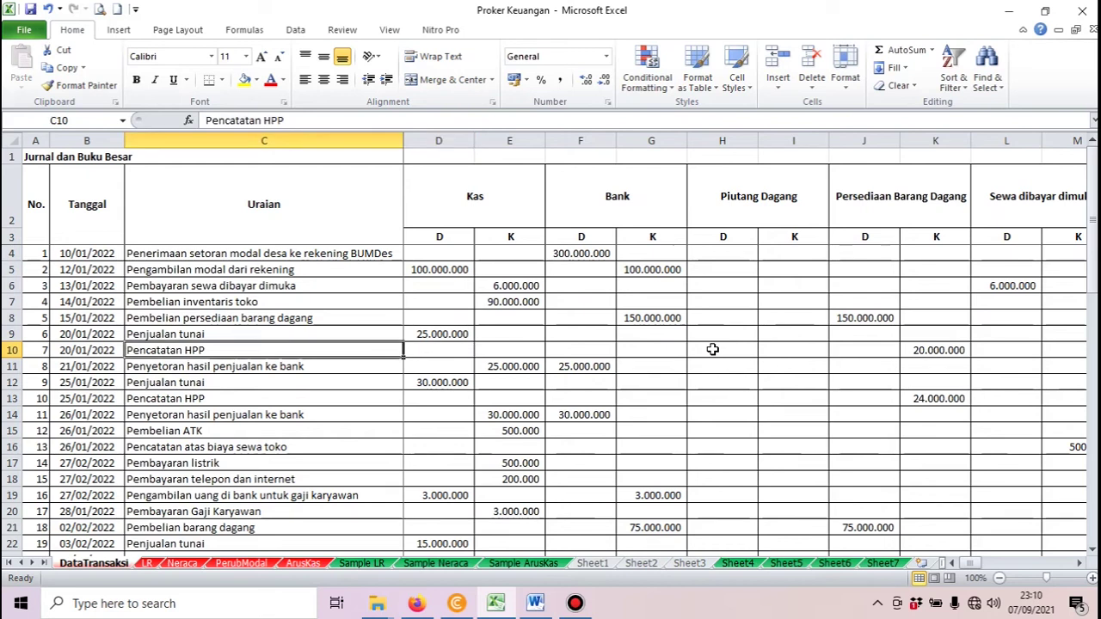
key(Right)
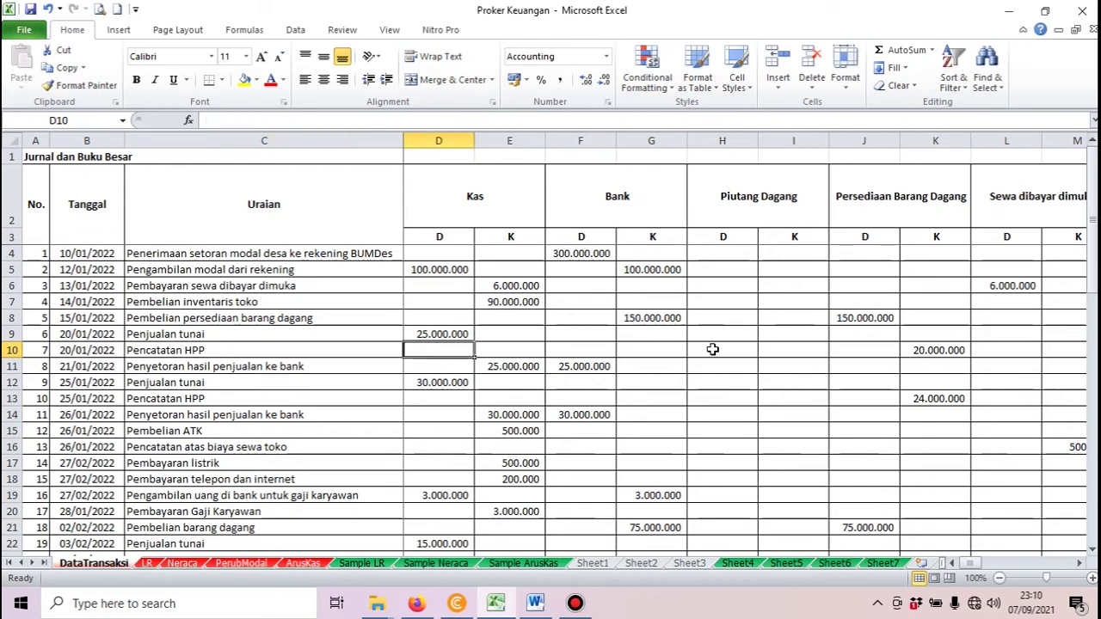
key(Left)
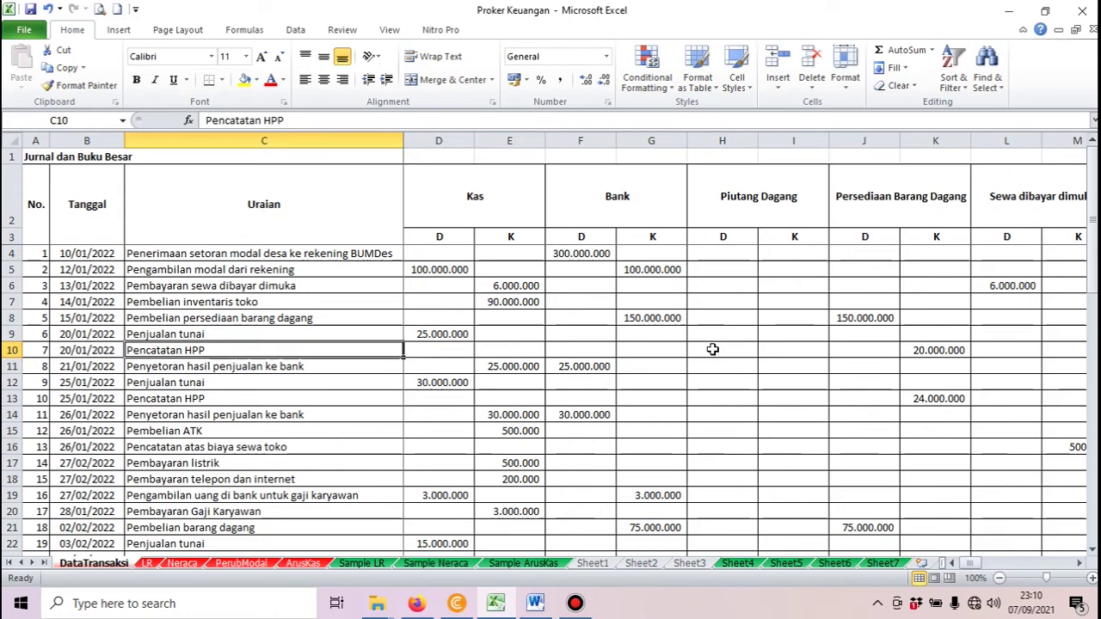
key(Right)
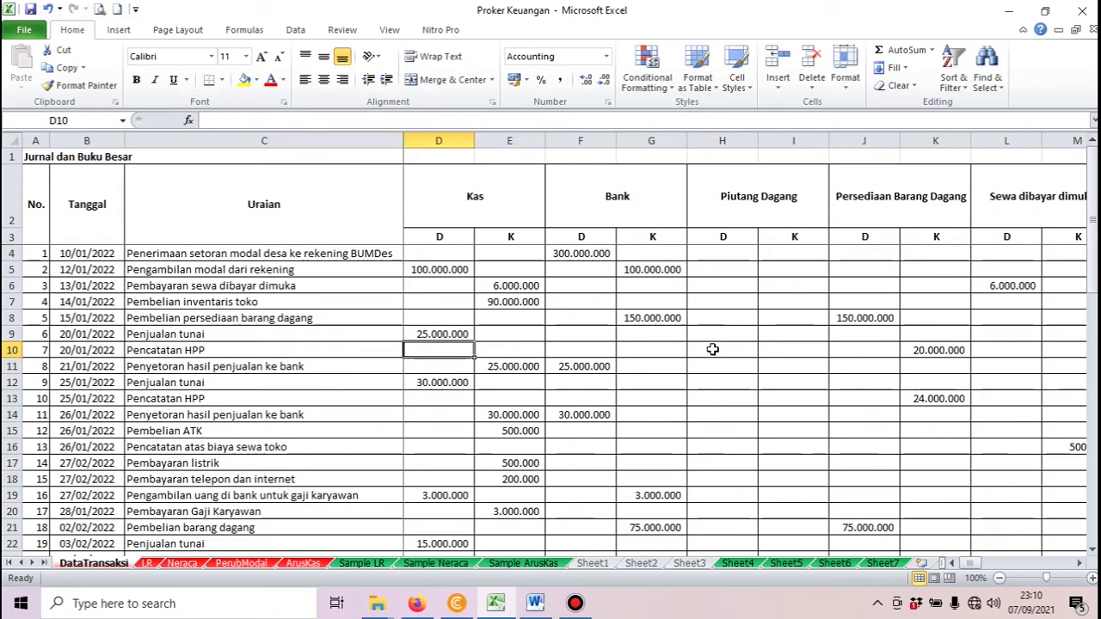
key(Left)
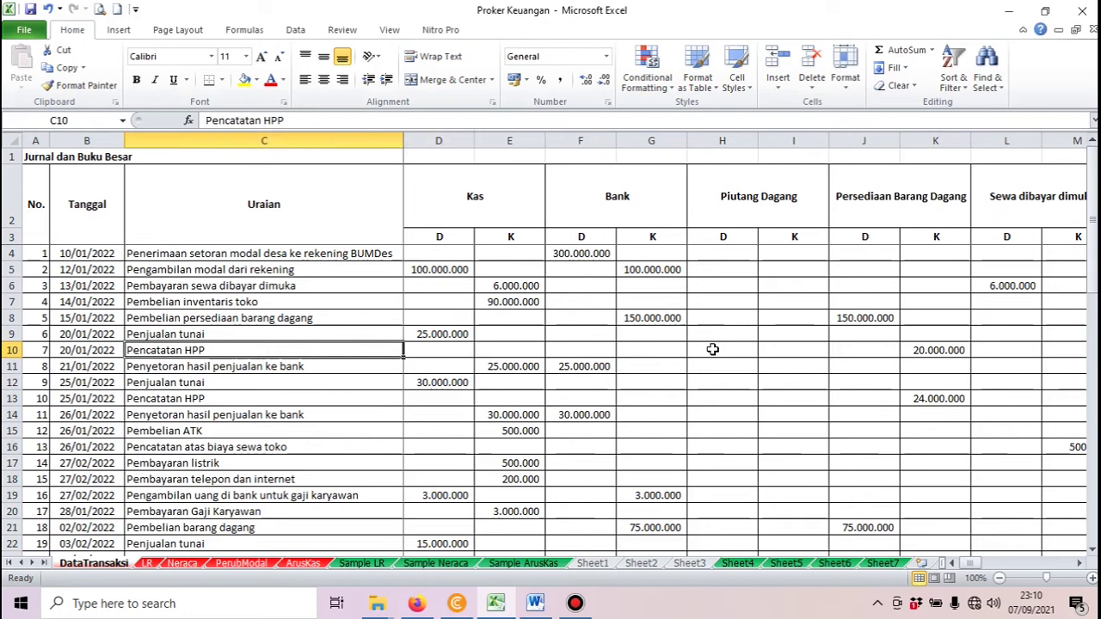
- Trace the 20/01/2022 Pencatatan HPP row from its description through the Persediaan Barang Dagang credit to the Sewa dibayar dimuka columns
key(Right)
key(Right)
key(Right)
key(Right)
key(Right)
key(Right)
key(Right)
key(Right)
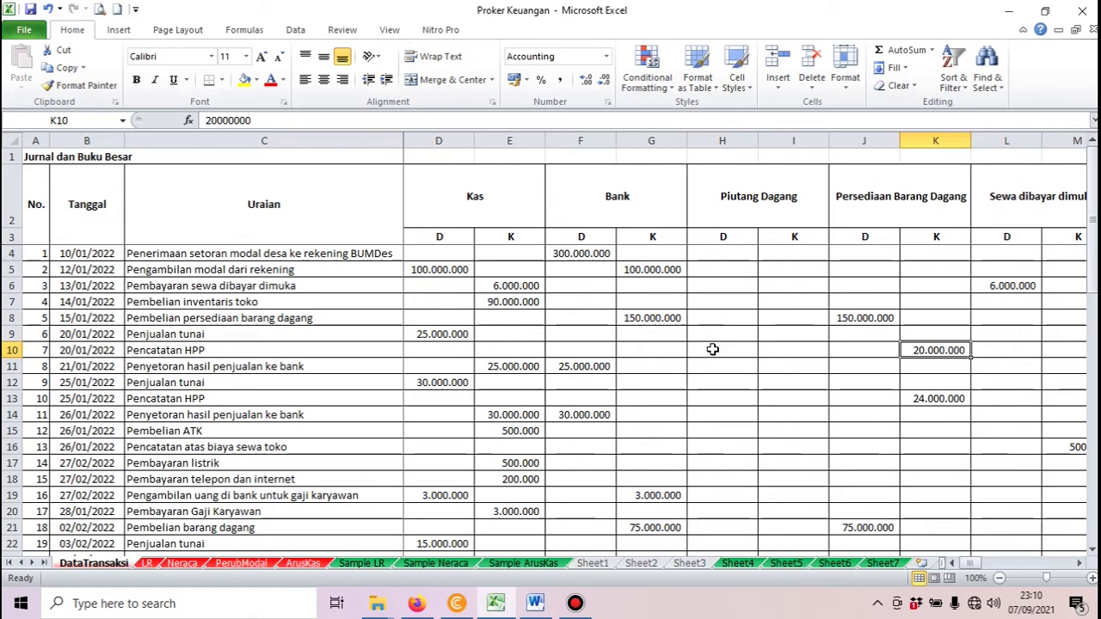
key(Right)
key(Right)
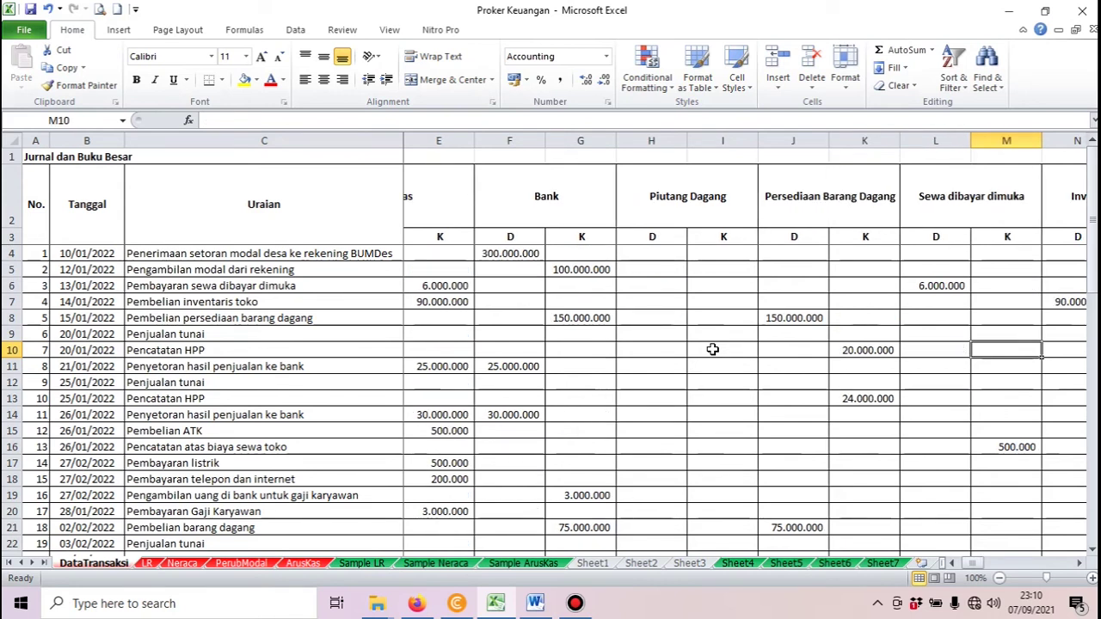
- Return to the 20/01/2022 Pencatatan HPP description and recheck its Persediaan Barang Dagang credit against the Penjualan tunai row above
key(Left)
key(Left)
key(Left)
key(Left)
key(Left)
key(Left)
key(Left)
key(Left)
key(Left)
key(Left)
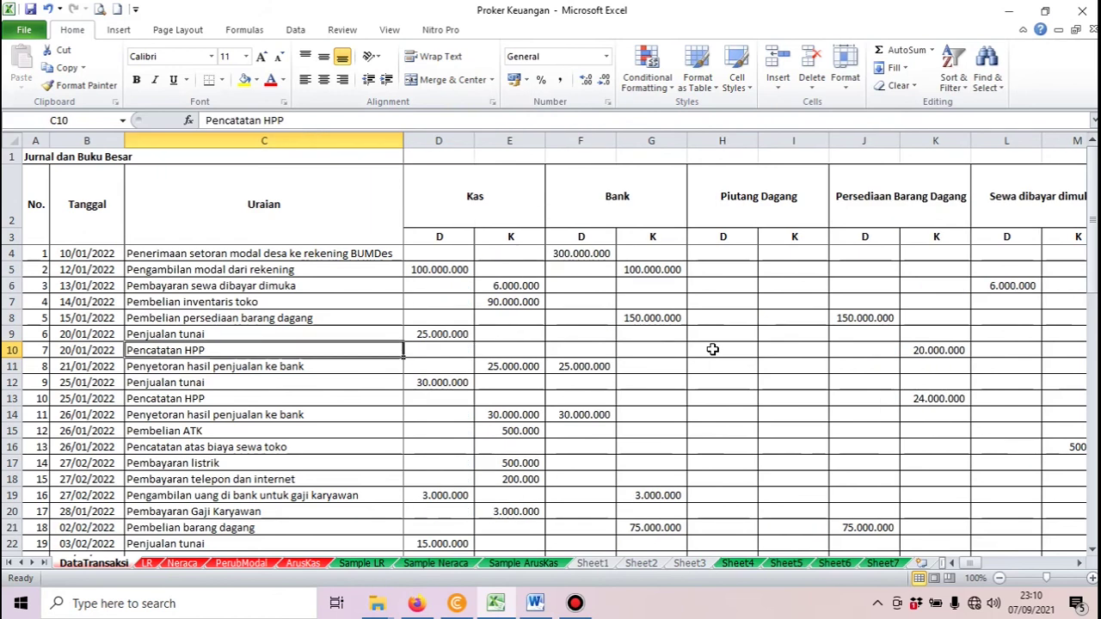
key(Right)
key(Right)
key(Right)
key(Right)
key(Right)
key(Right)
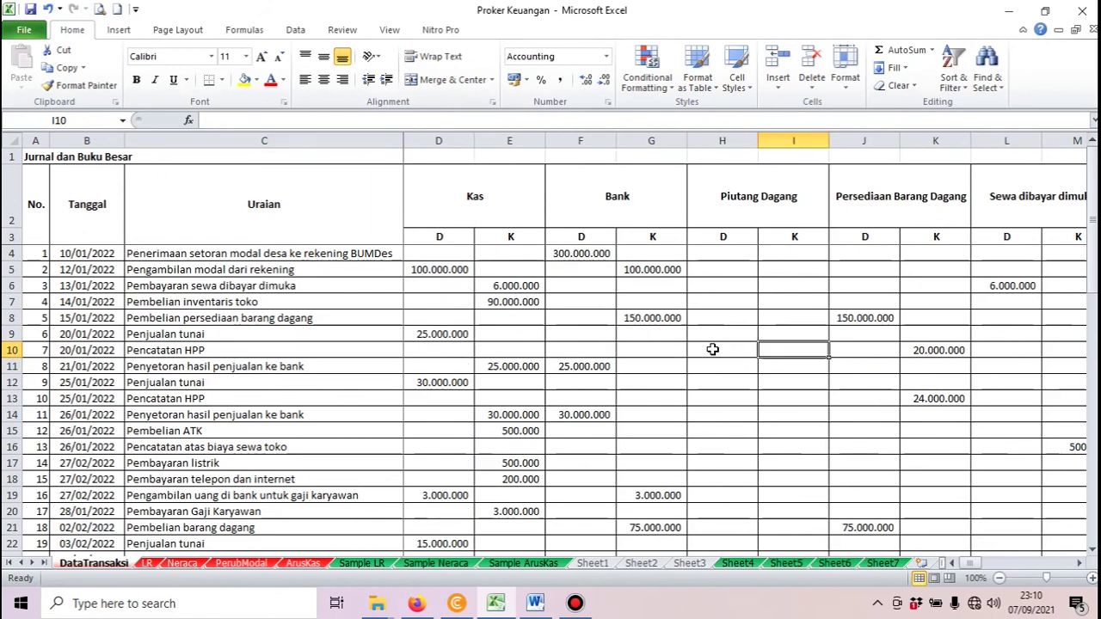
key(Right)
key(Right)
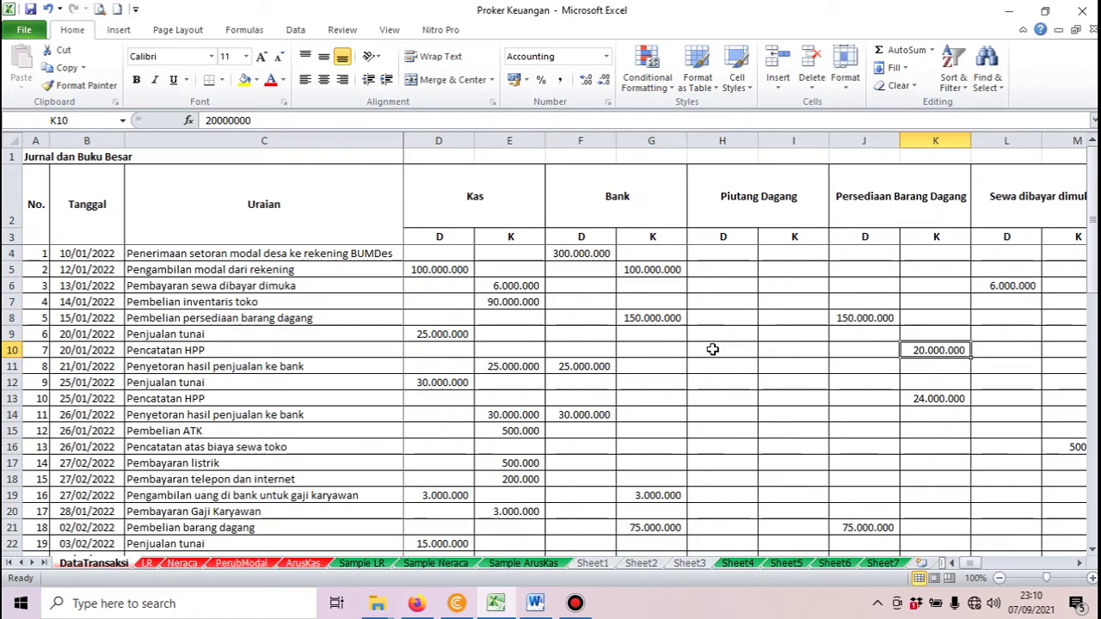
key(Right)
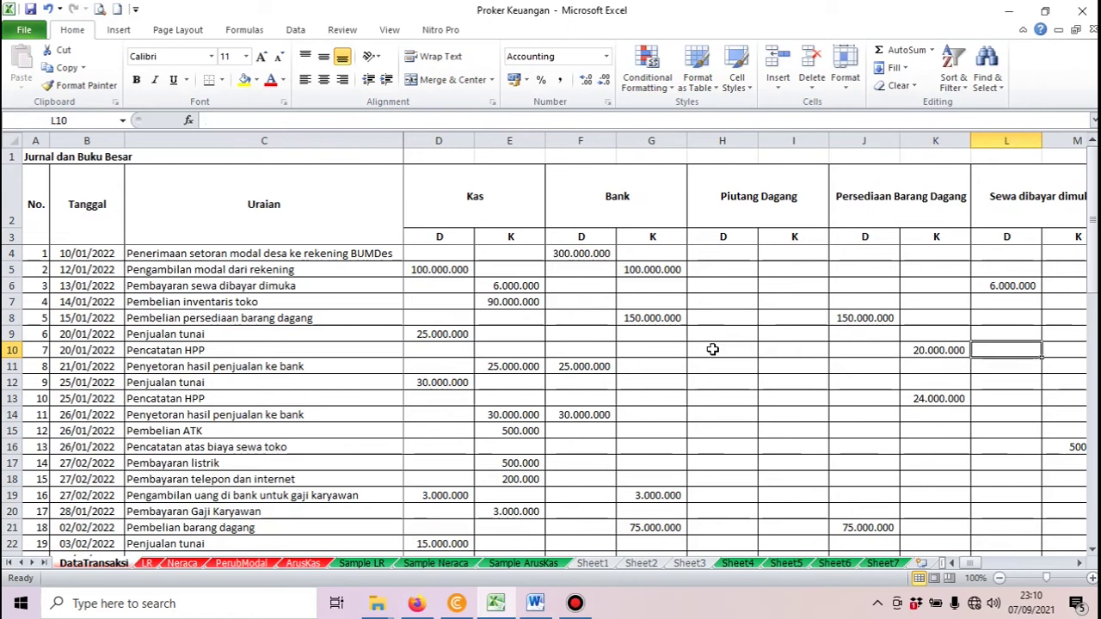
key(Left)
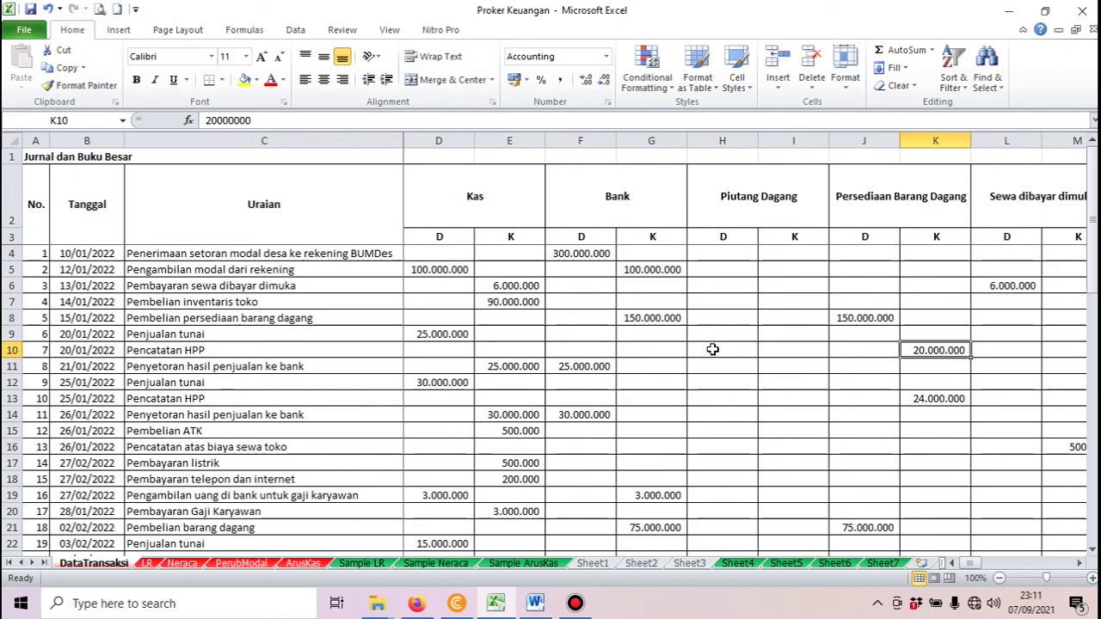
key(Up)
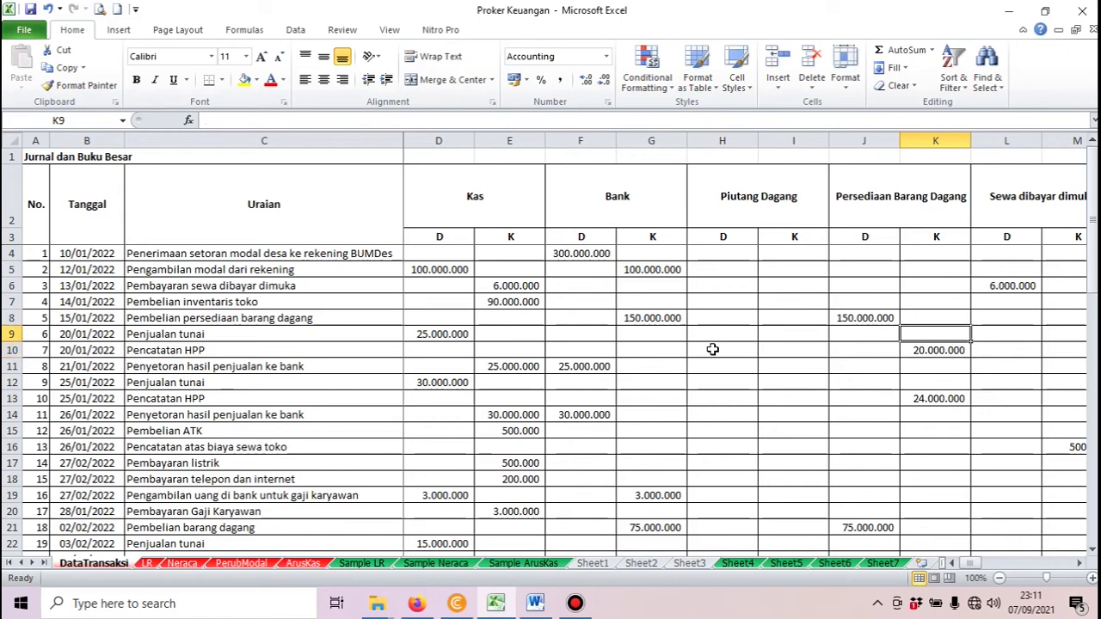
- Go back along the 20/01/2022 Penjualan tunai row from the Persediaan Barang Dagang columns to its Kas debit entry
key(Left)
key(Left)
key(Left)
key(Left)
key(Left)
key(Left)
key(Left)
key(Left)
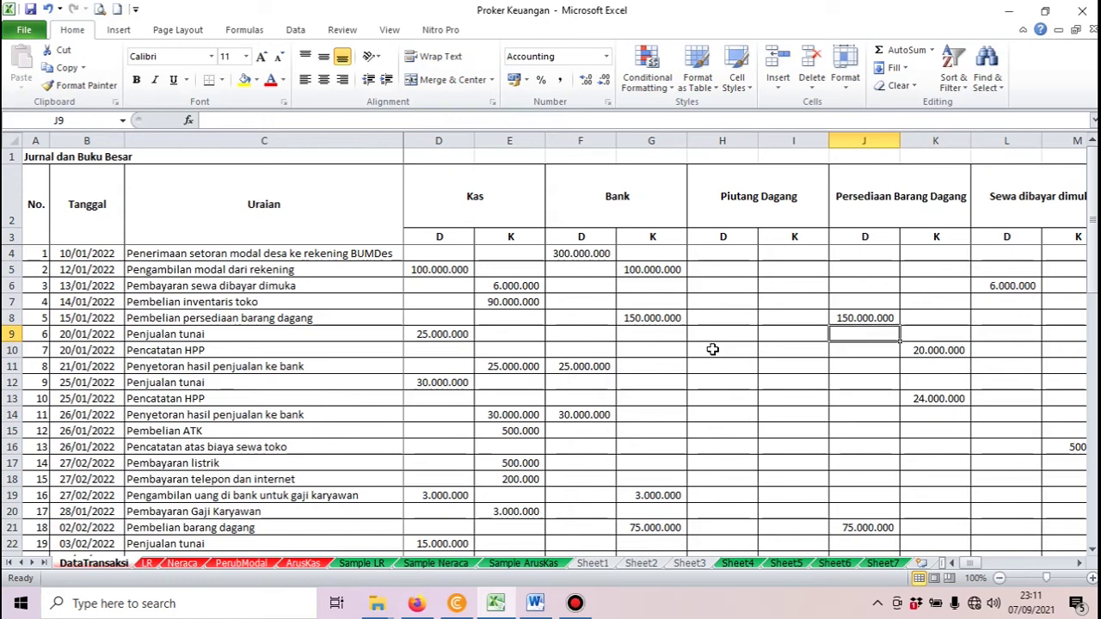
key(Right)
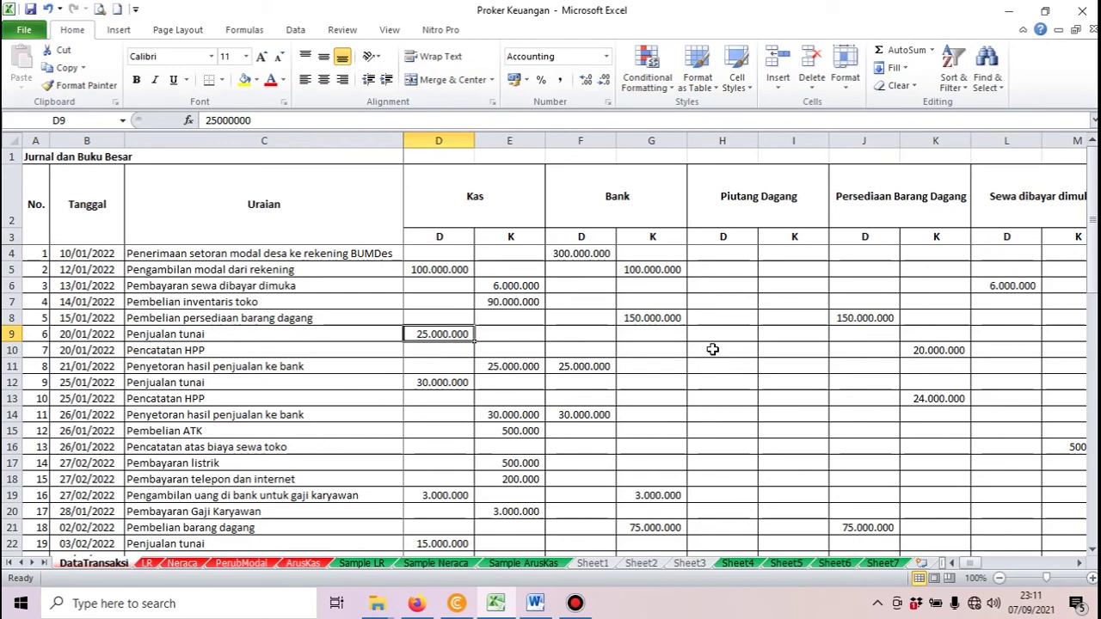
- Follow the 20/01/2022 Pencatatan HPP row from the Kas debit column past the Persediaan Barang Dagang credit to Sewa dibayar dimuka
key(Down)
key(Right)
key(Right)
key(Right)
key(Right)
key(Right)
key(Right)
key(Right)
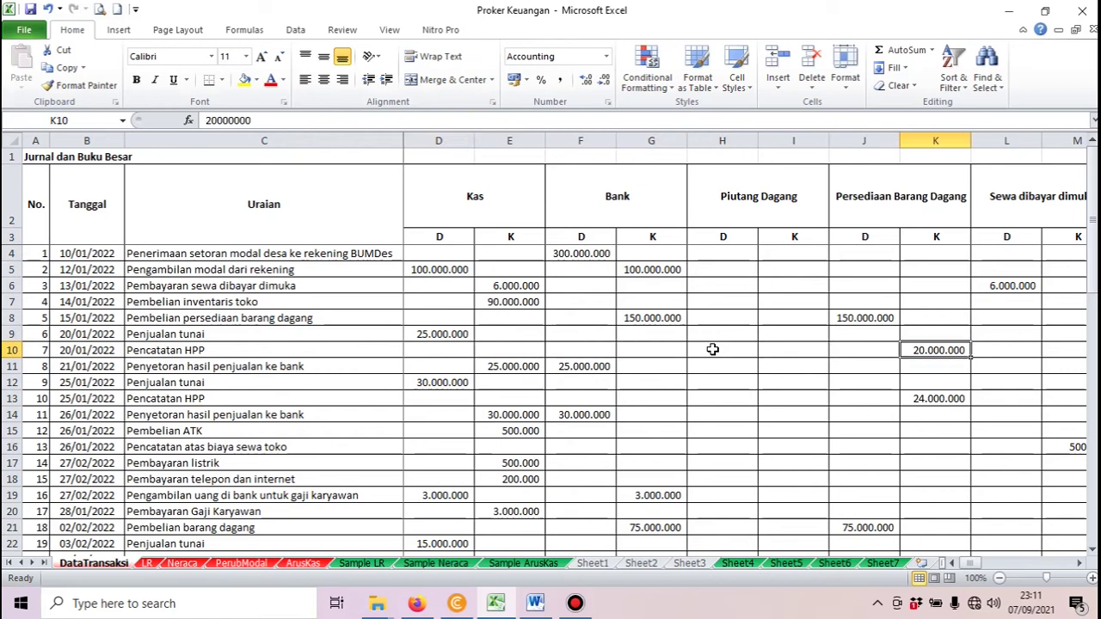
key(Right)
key(Right)
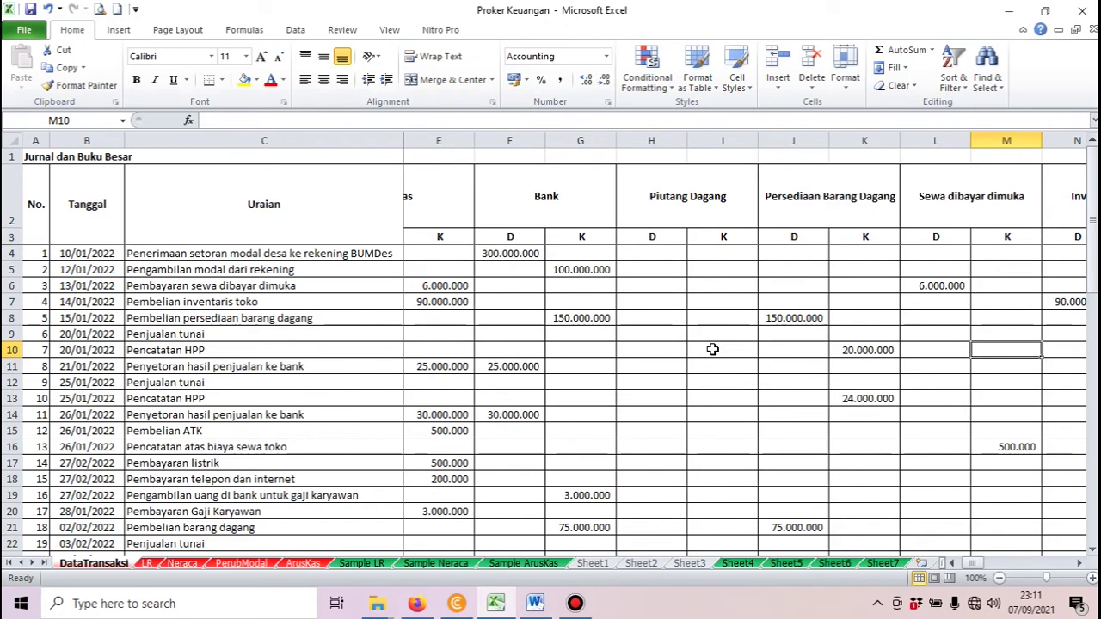
- Return along the 20/01/2022 Pencatatan HPP row from Sewa dibayar dimuka to the Kas debit column
key(Left)
key(Left)
key(Left)
key(Left)
key(Left)
key(Left)
key(Left)
key(Left)
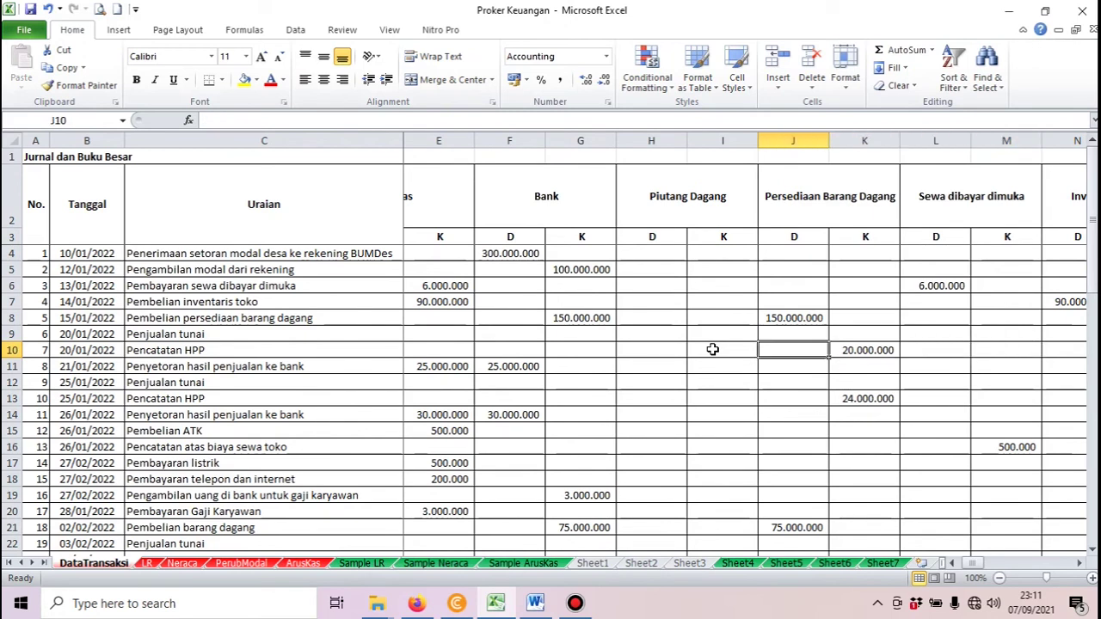
key(Left)
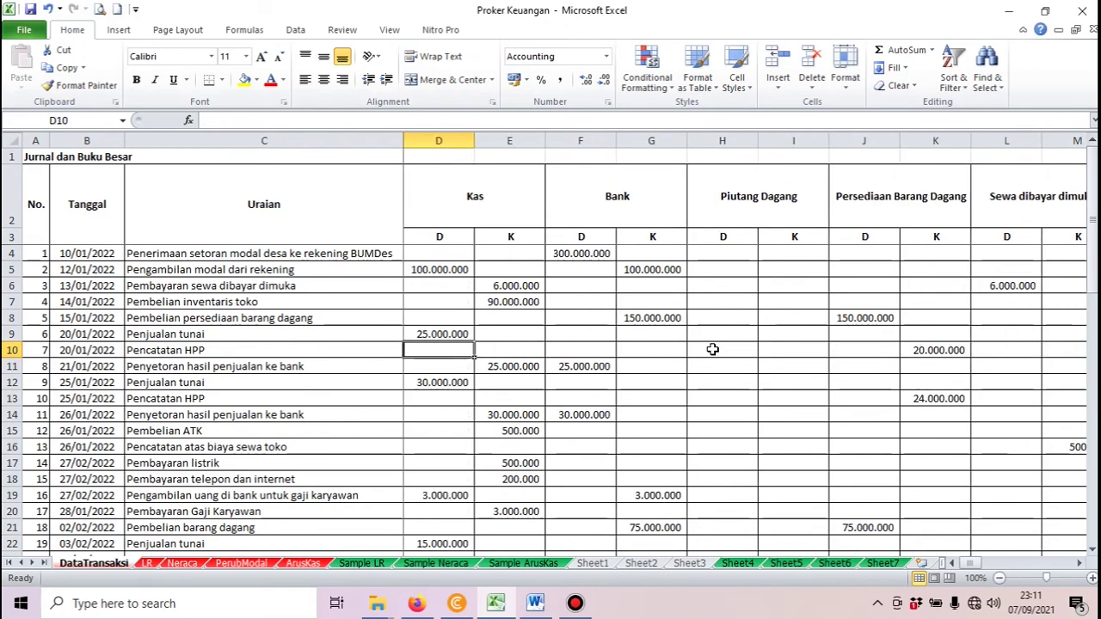
- Trace the 20/01/2022 Pencatatan HPP row from the Kas debit column to its Persediaan Barang Dagang credit entry
key(Right)
key(Right)
key(Right)
key(Right)
key(Right)
key(Right)
key(Right)
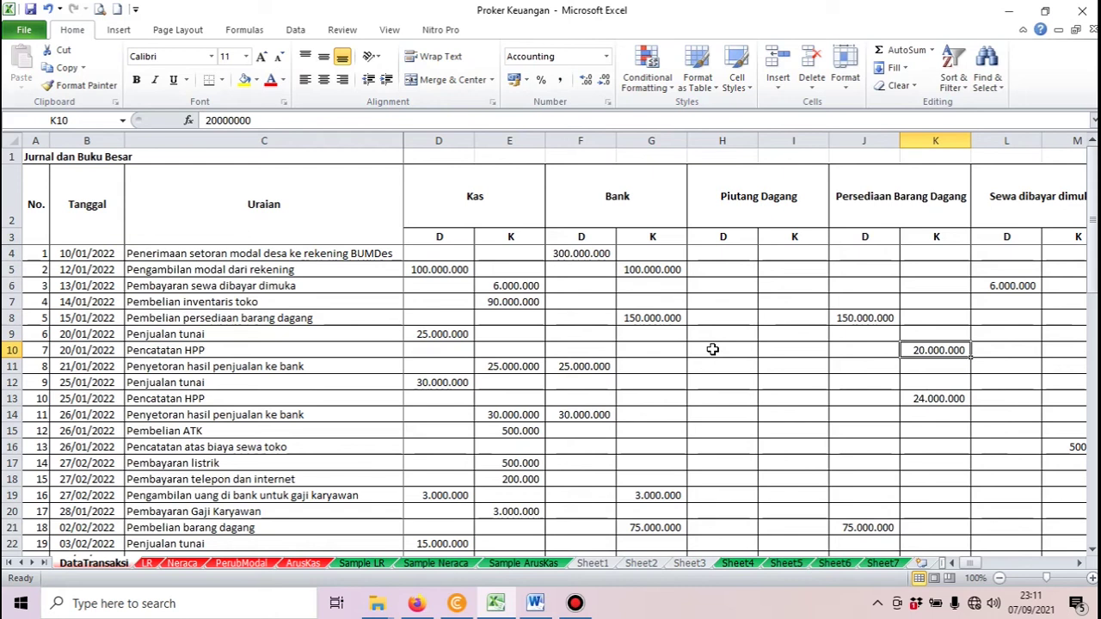
- Follow the 20/01/2022 Pencatatan HPP row from its Persediaan Barang Dagang credit to the matching Harga Pokok Penjualan debit entry
key(Right)
key(Right)
key(Right)
key(Right)
key(Right)
key(Right)
key(Right)
key(Right)
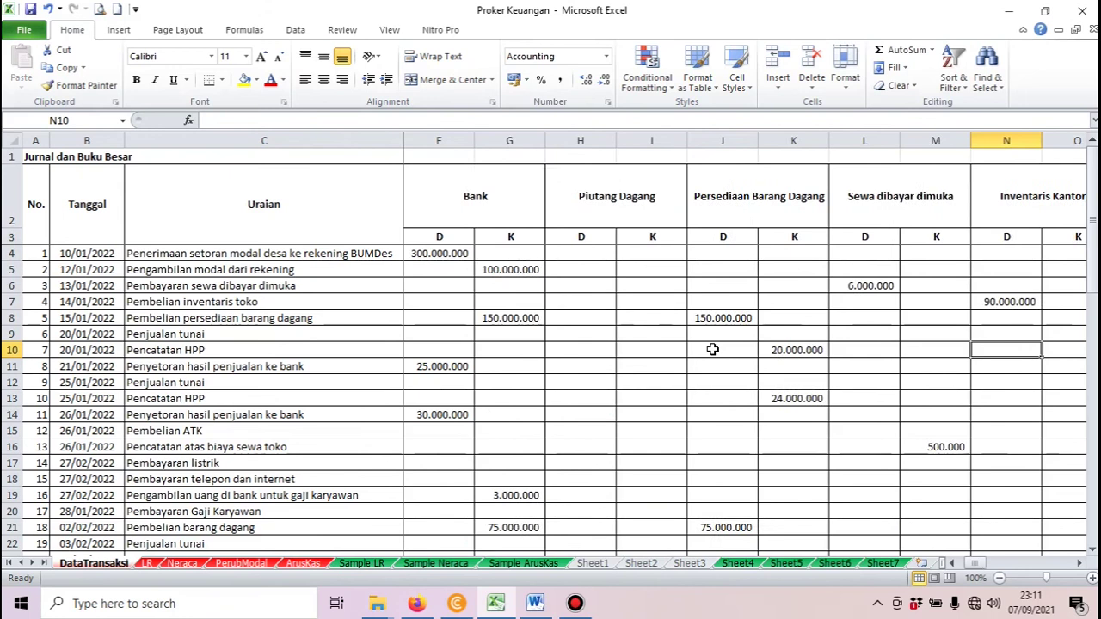
key(Right)
key(Right)
key(Right)
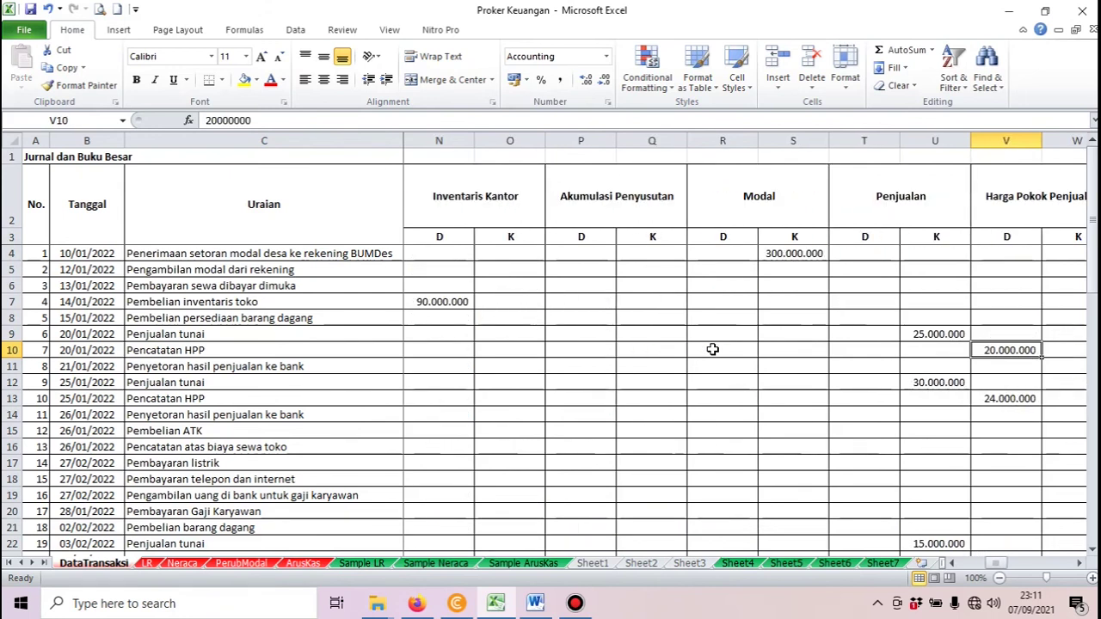
key(Right)
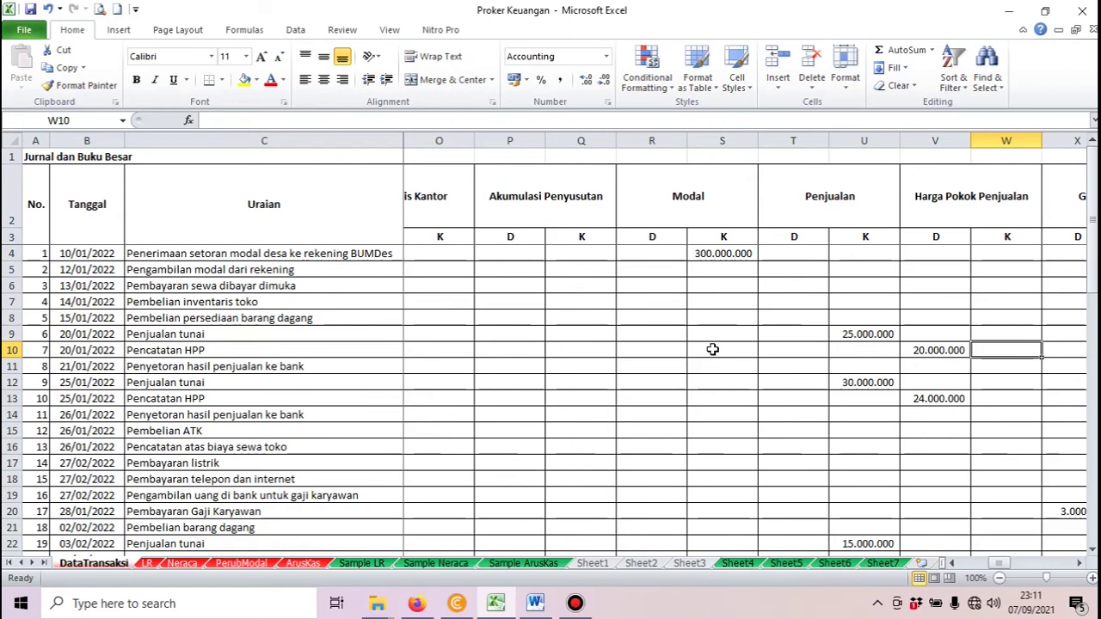
key(Left)
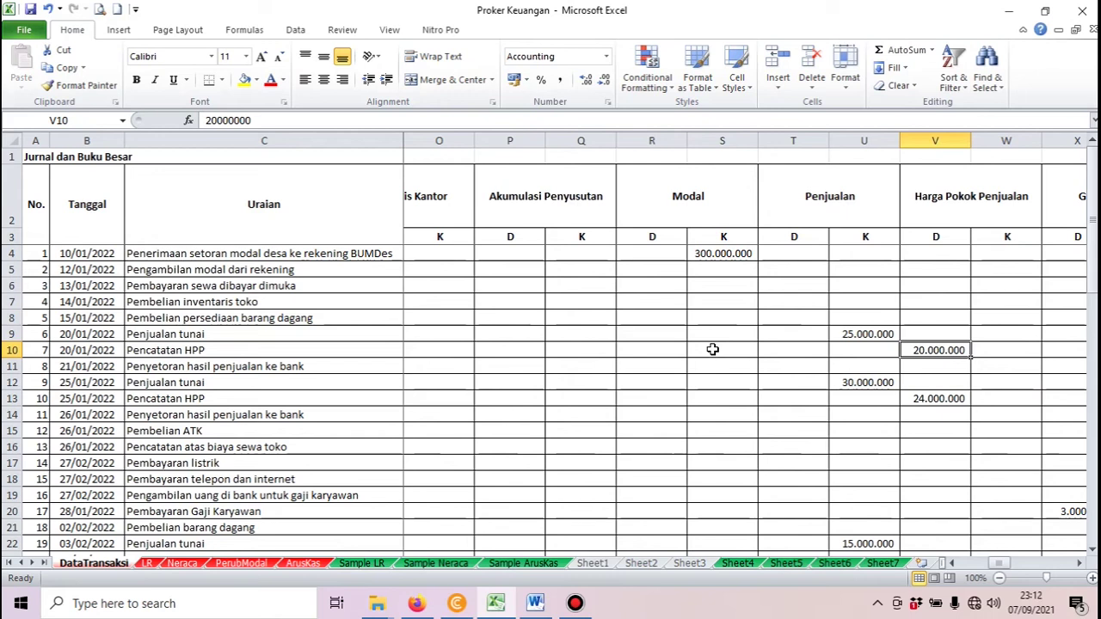
- Go back along the 20/01/2022 Pencatatan HPP row from the Harga Pokok Penjualan debit to its description
key(Left)
key(Left)
key(Left)
key(Left)
key(Left)
key(Left)
key(Left)
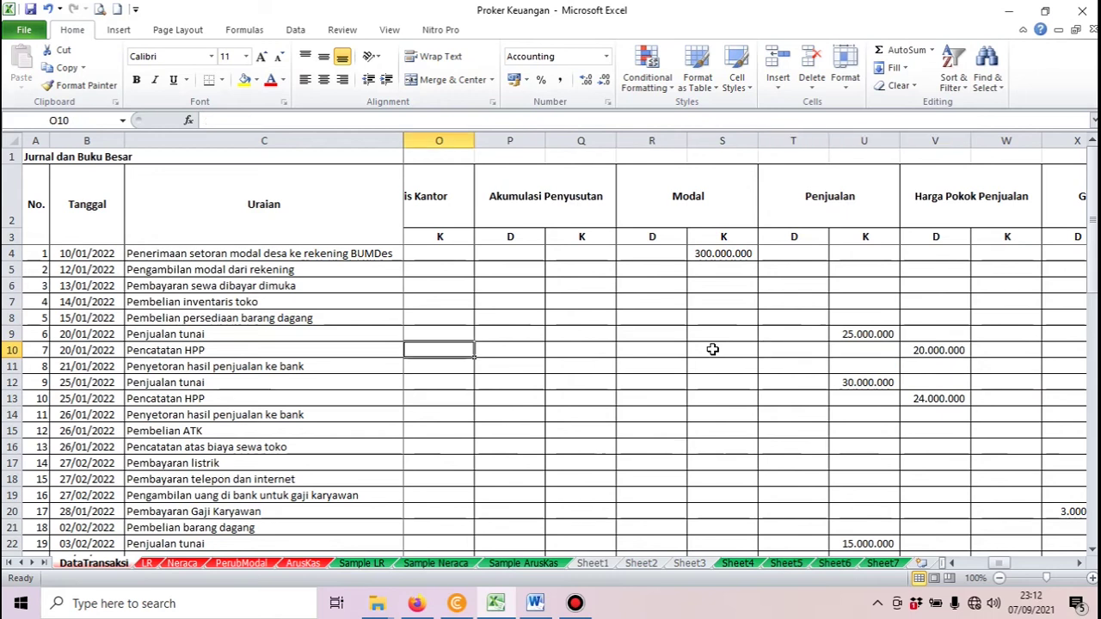
key(Left)
key(Left)
key(Left)
key(Left)
key(Left)
key(Left)
key(Left)
key(Left)
key(Left)
key(Left)
key(Left)
key(Left)
key(Left)
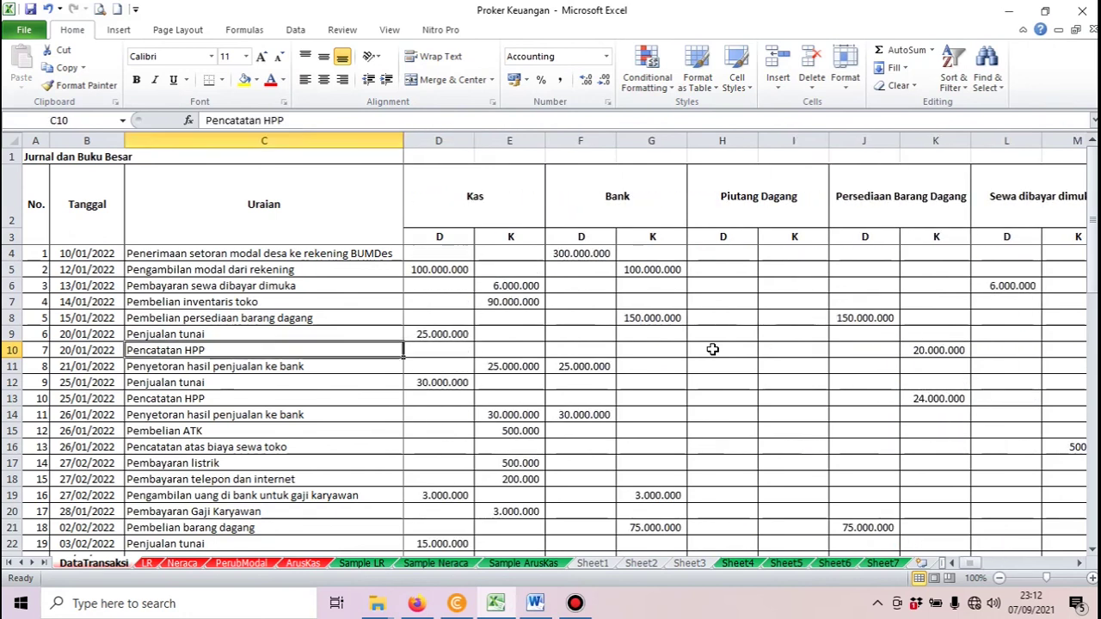
- Review the 21/01/2022 Penyetoran hasil penjualan ke bank row, comparing its Kas credit with its Bank debit
key(Down)
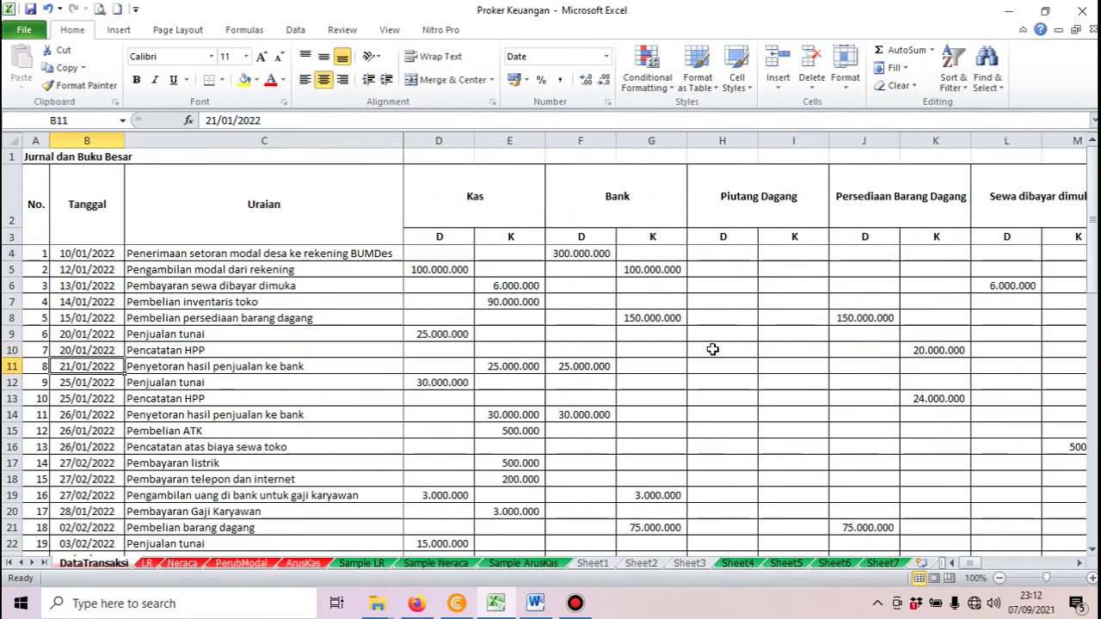
key(Right)
key(Right)
key(Right)
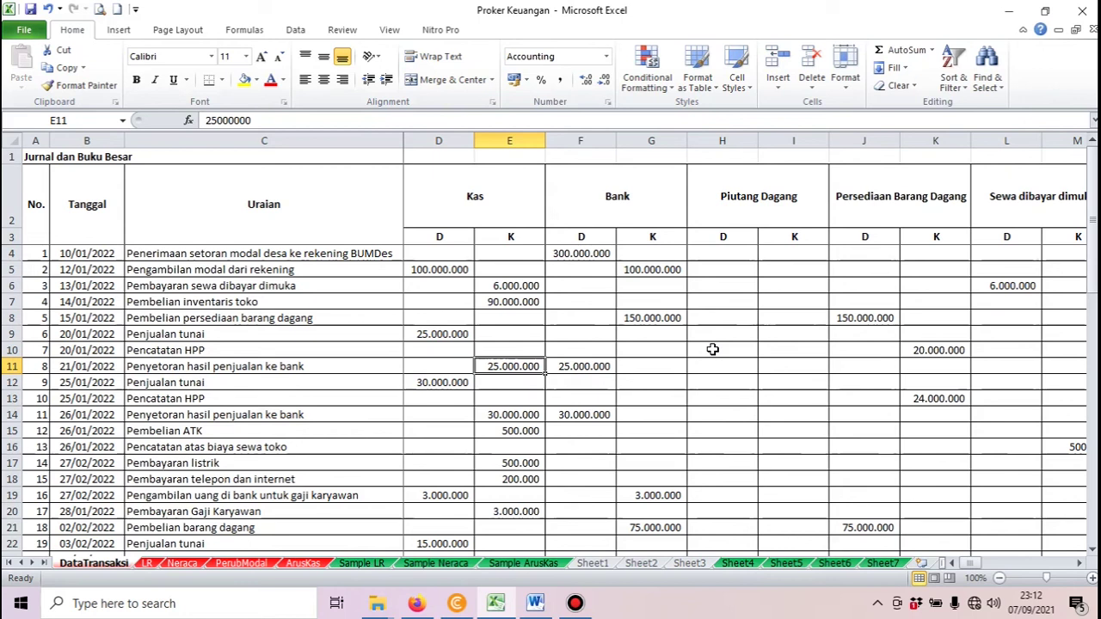
key(Down)
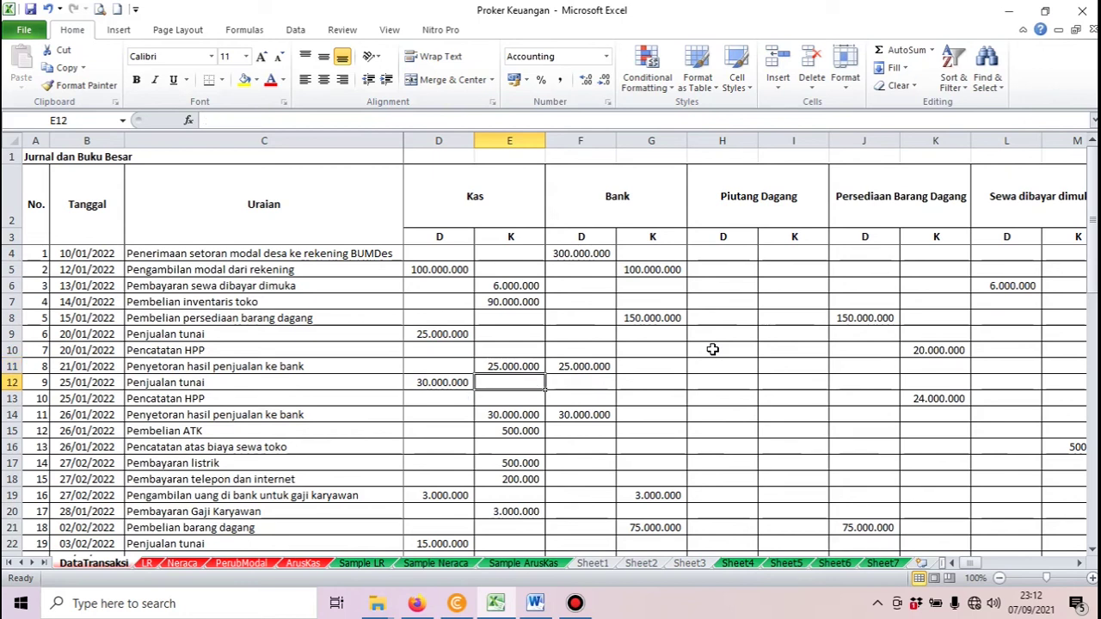
key(Up)
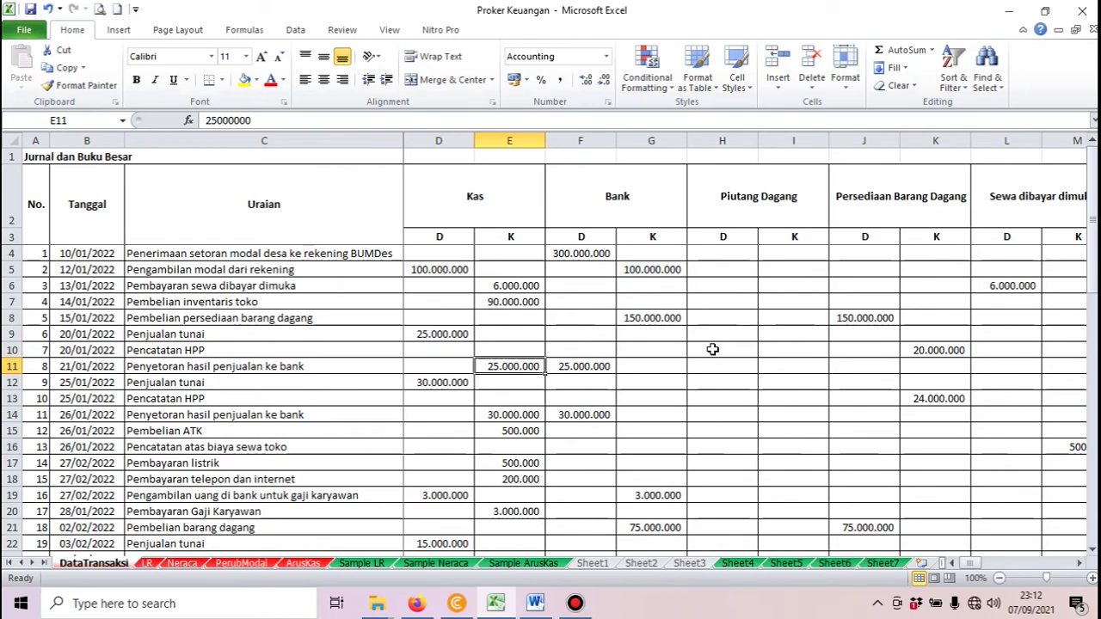
key(Right)
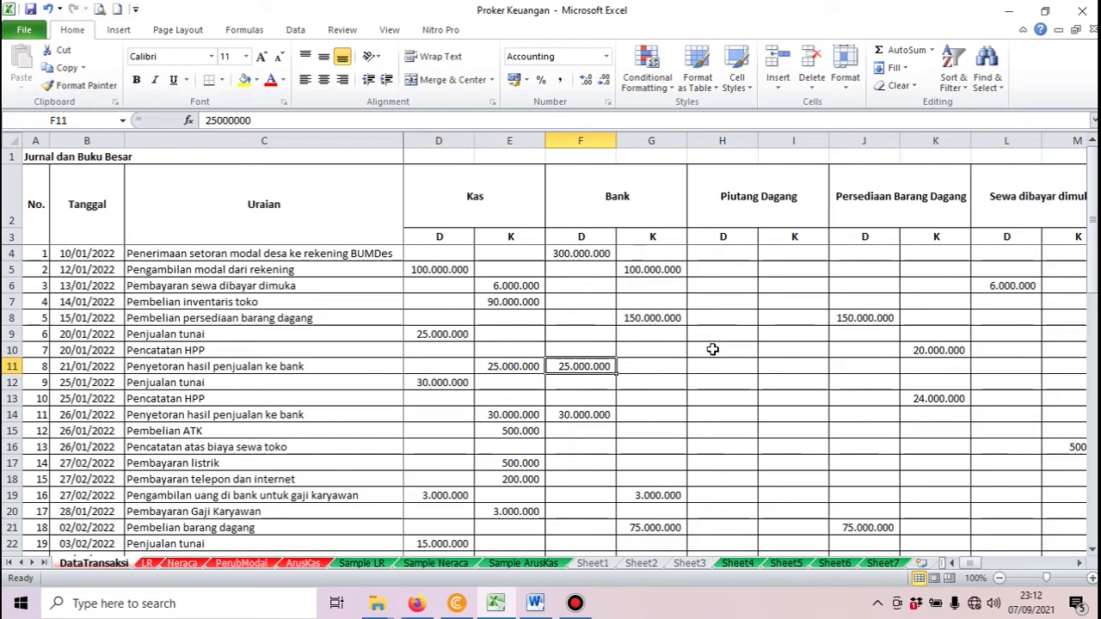
key(Left)
key(Right)
key(Left)
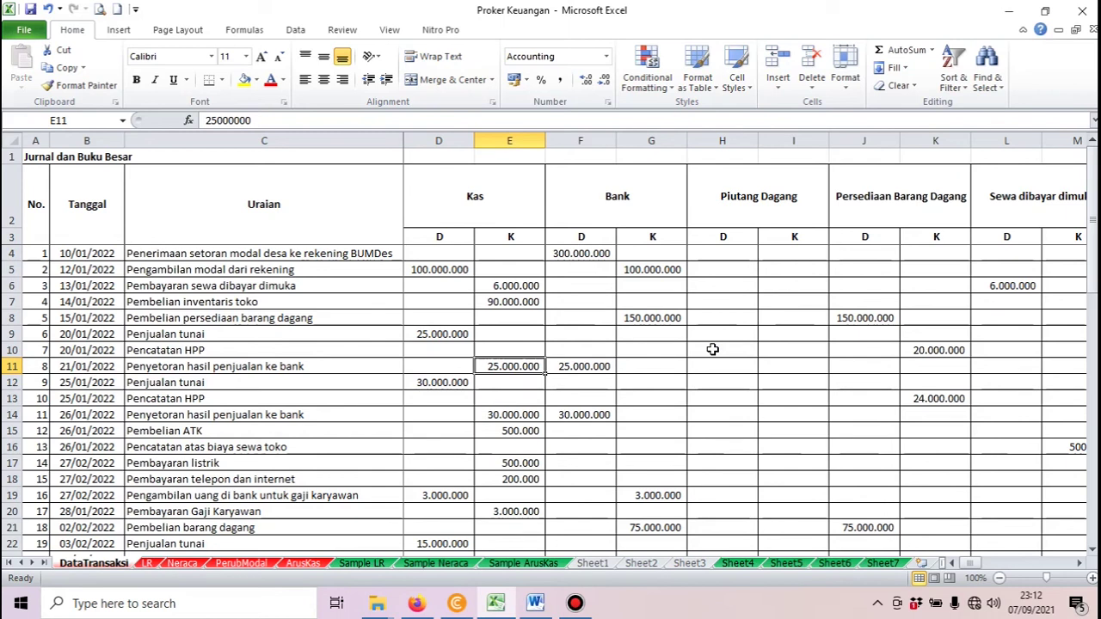
- Compare the Kas debit of the 20/01/2022 Penjualan tunai with the 21/01/2022 bank deposit's Kas credit and Bank debit
key(Up)
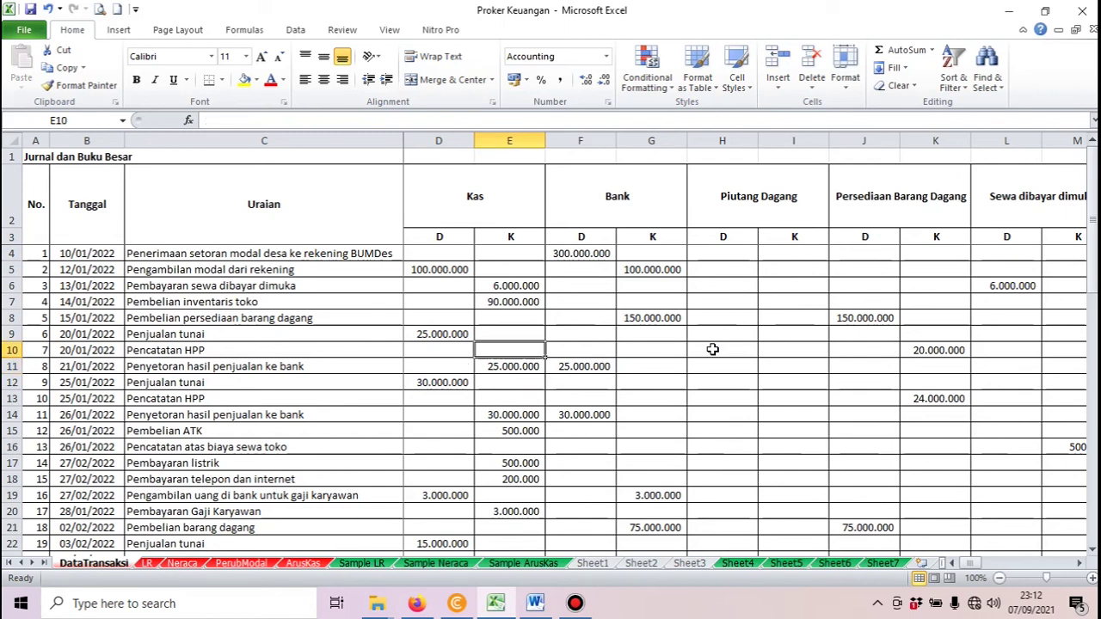
key(Left)
key(Up)
key(Down)
key(Down)
key(Right)
key(Right)
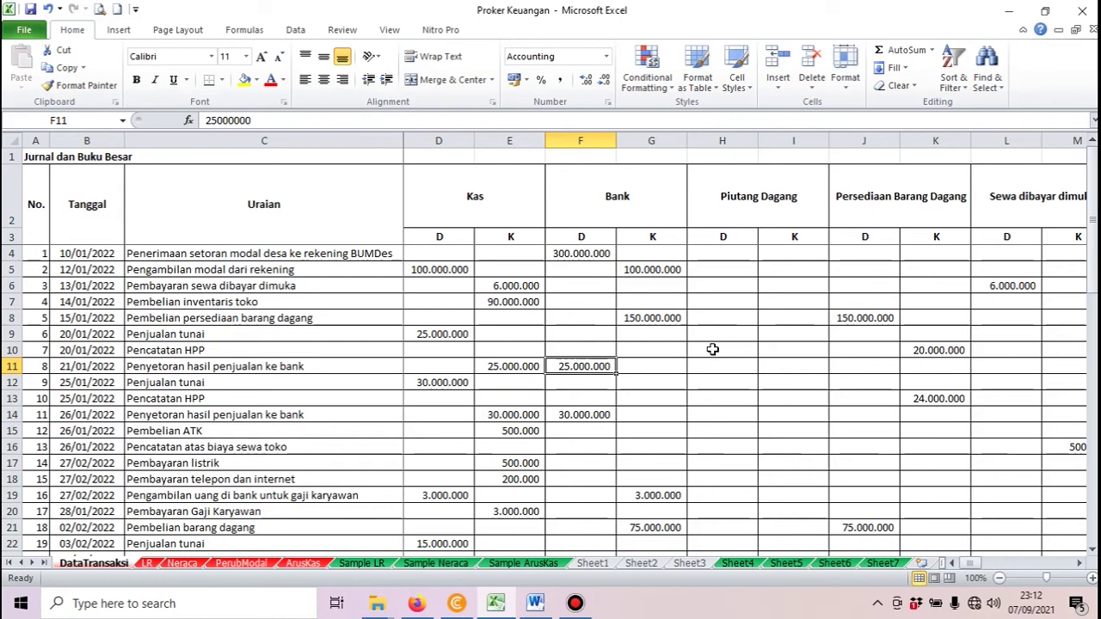
- Scan down the transaction dates from the 25/01/2022 Penjualan tunai row to the 27/02/2022 Pengambilan uang di bank row
key(Down)
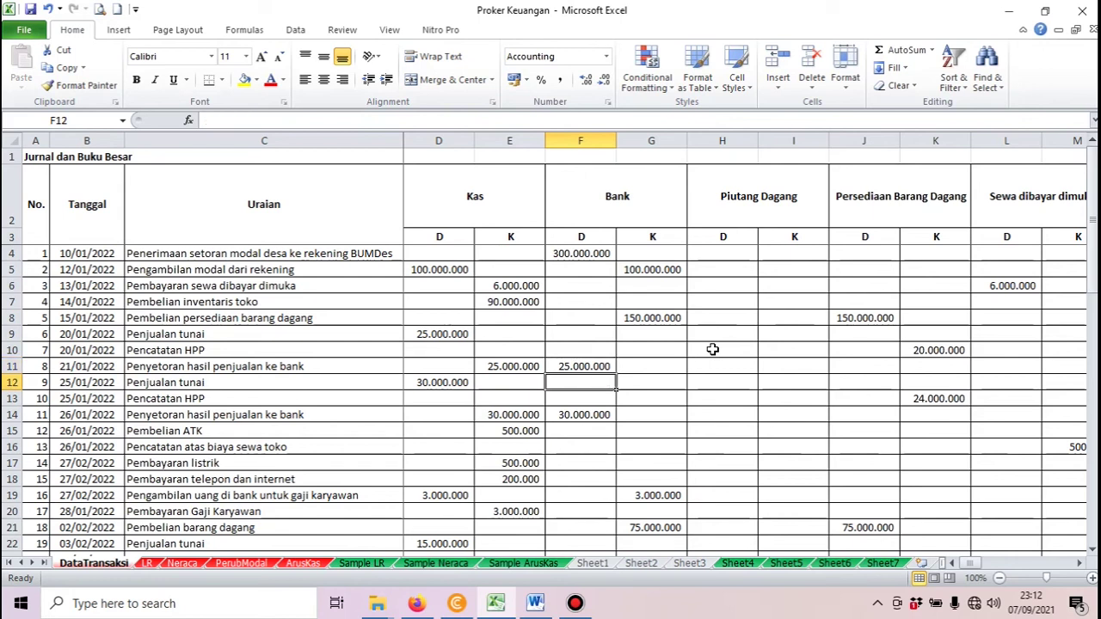
key(Left)
key(Left)
key(Left)
key(Left)
key(Down)
key(Down)
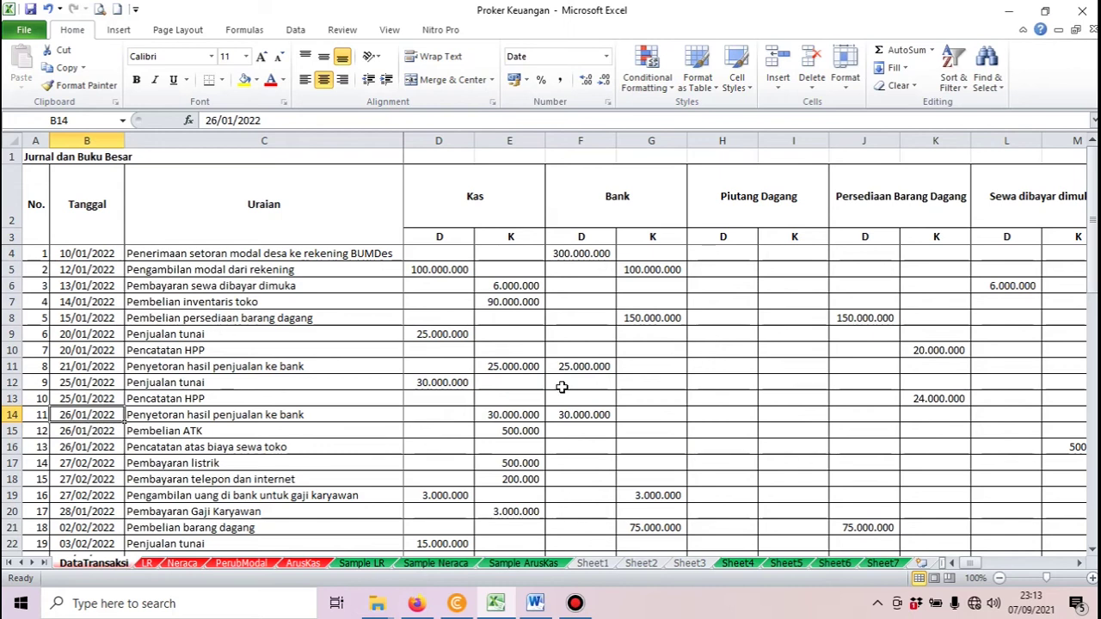
key(Down)
key(Down)
key(Down)
key(Down)
key(Down)
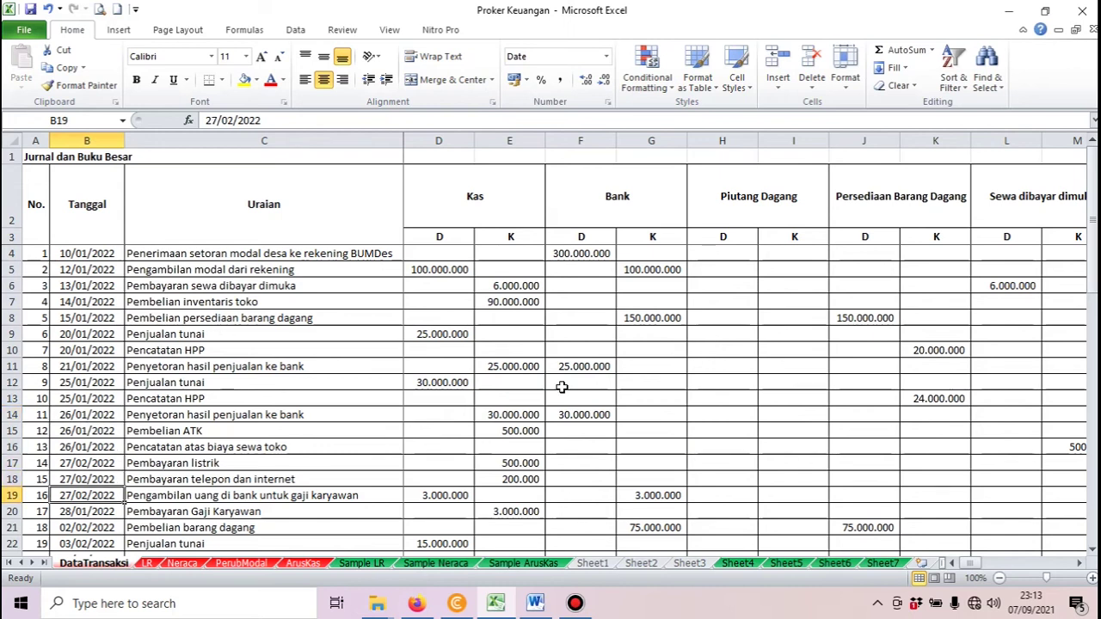
- Check the dates down to 02/02/2022, and return to the 26/01/2022 Penyetoran hasil penjualan ke bank description
key(Down)
key(Down)
key(Up)
key(Up)
key(Up)
key(Up)
key(Up)
key(Up)
key(Up)
key(Up)
key(Up)
key(Right)
key(Down)
key(Down)
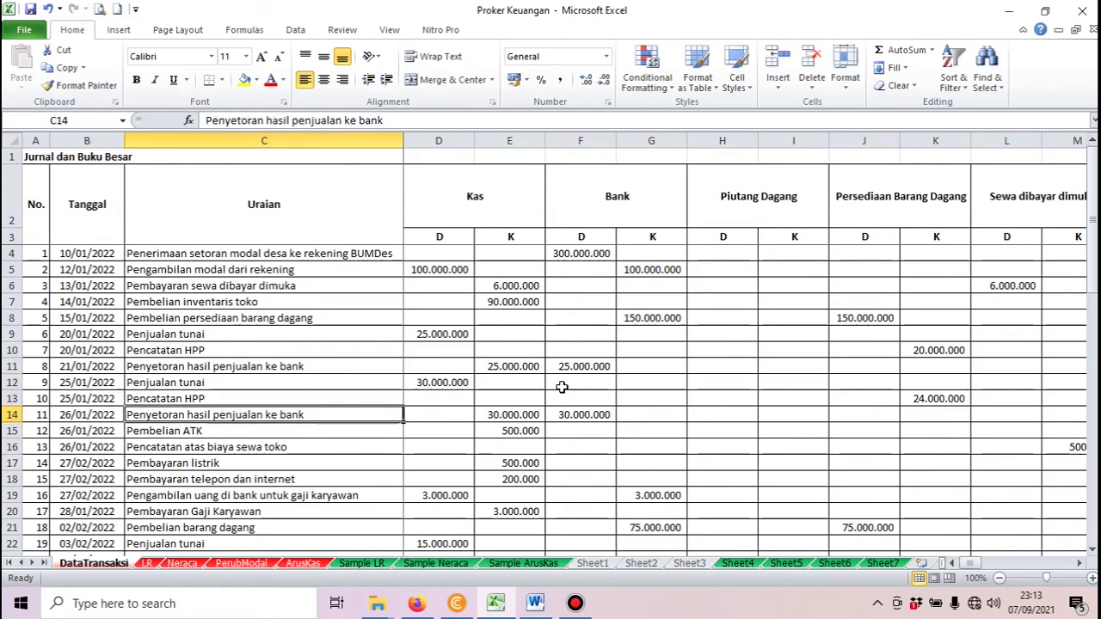
- Trace the 26/01/2022 Pembelian ATK row from its description through the Kas credit and across the Bank and Persediaan Barang Dagang columns
key(Down)
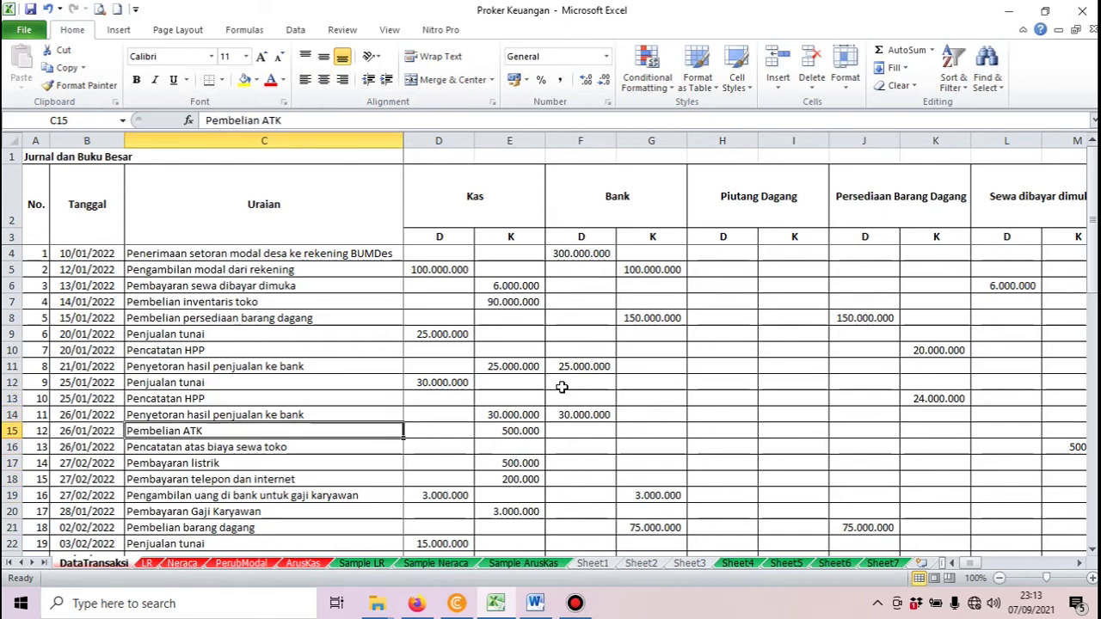
key(Right)
key(Right)
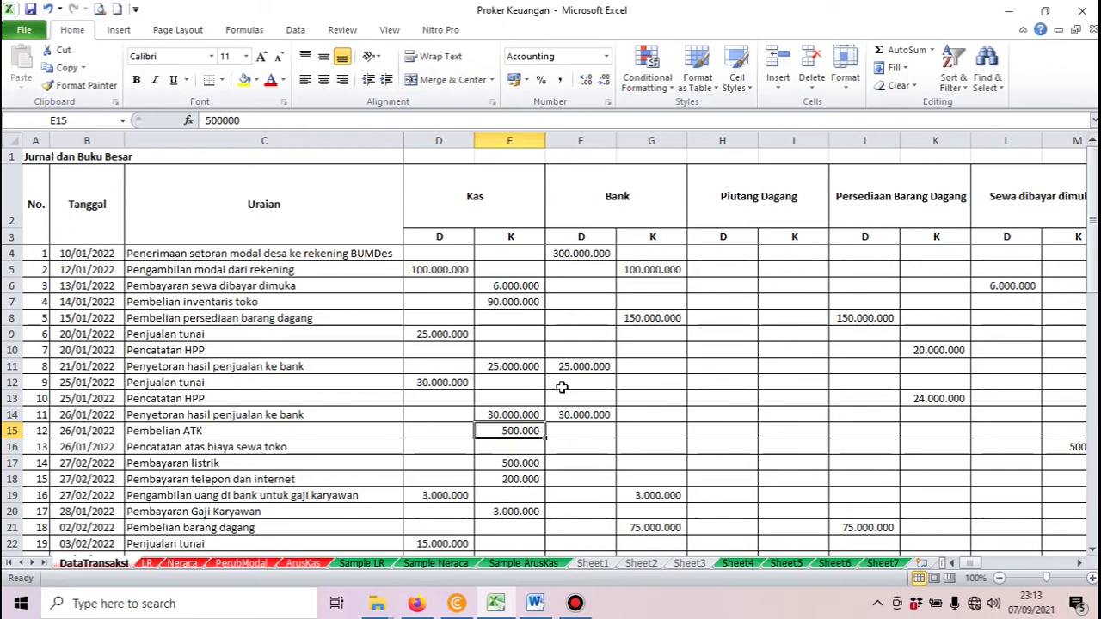
key(Right)
key(Right)
key(Right)
key(Right)
key(Right)
key(Right)
key(Right)
key(Right)
key(Right)
key(Right)
key(Right)
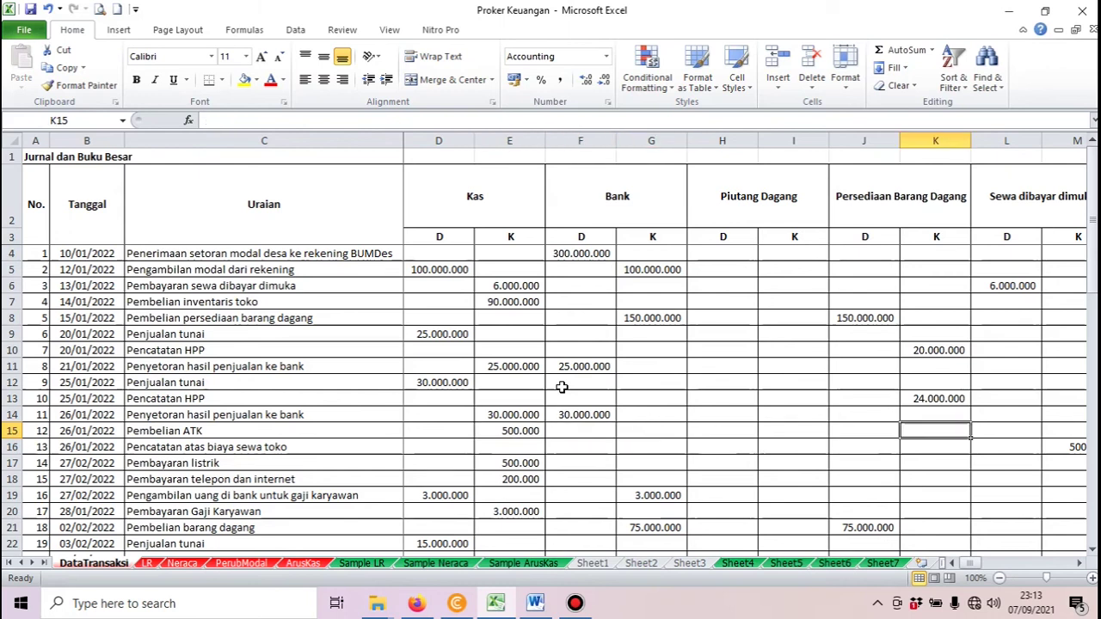
- Follow the 26/01/2022 Pembelian ATK row across the remaining accounts to its Biaya ATK debit entry
key(Right)
key(Right)
key(Right)
key(Right)
key(Right)
key(Right)
key(Right)
key(Right)
key(Right)
key(Right)
key(Right)
key(Right)
key(Right)
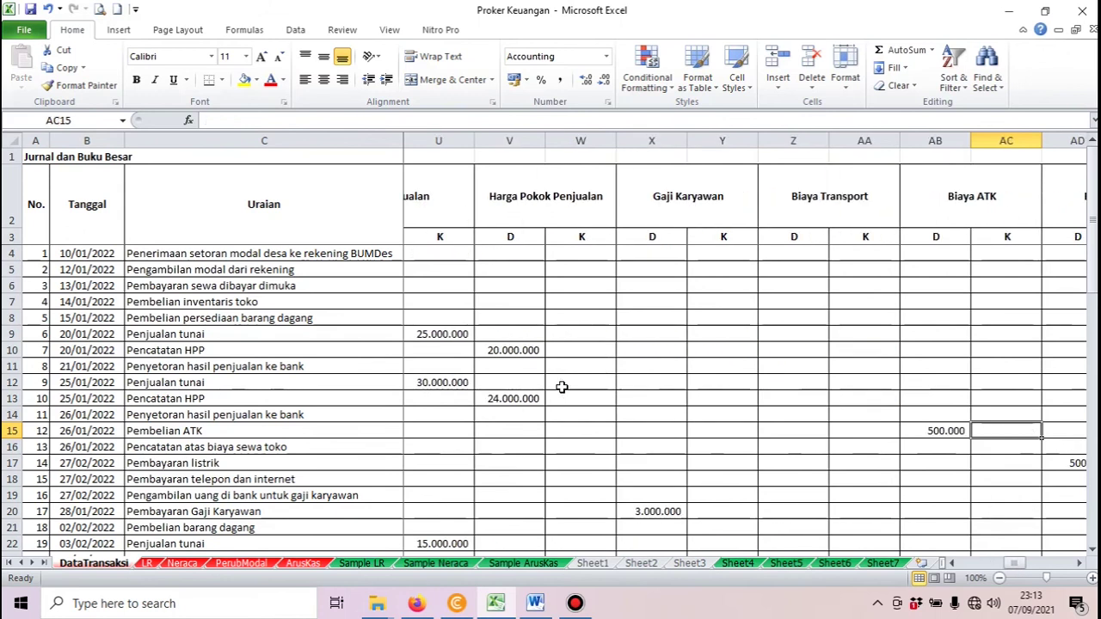
key(Left)
- Go back along the 26/01/2022 Pencatatan atas biaya sewa toko row from Biaya ATK, across the account columns, to its description
key(Down)
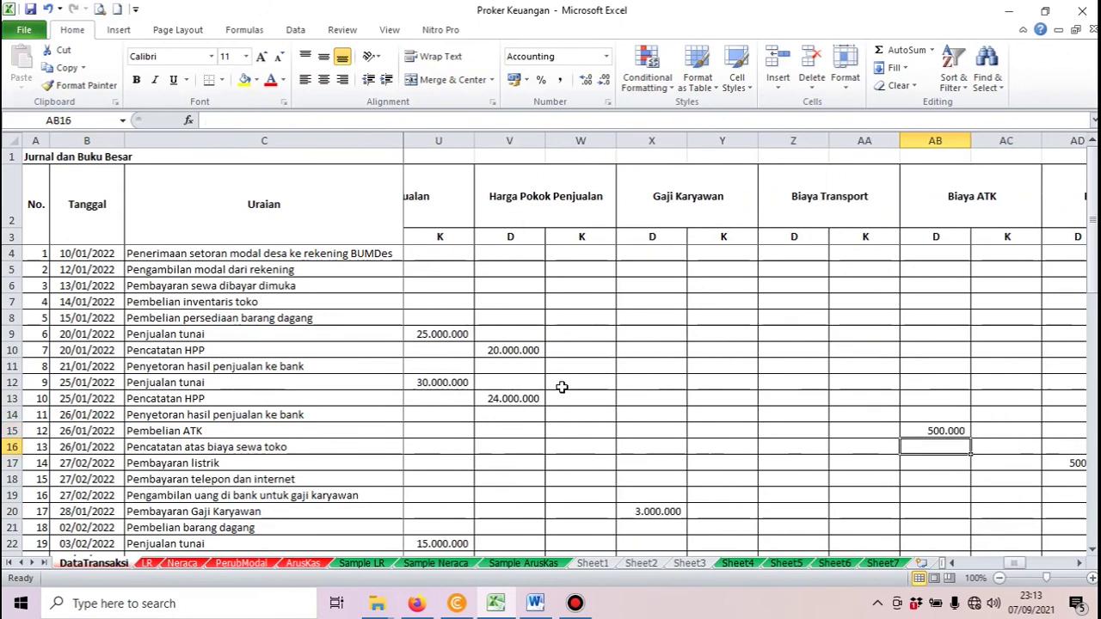
key(Left)
key(Left)
key(Left)
key(Left)
key(Left)
key(Left)
key(Left)
key(Left)
key(Left)
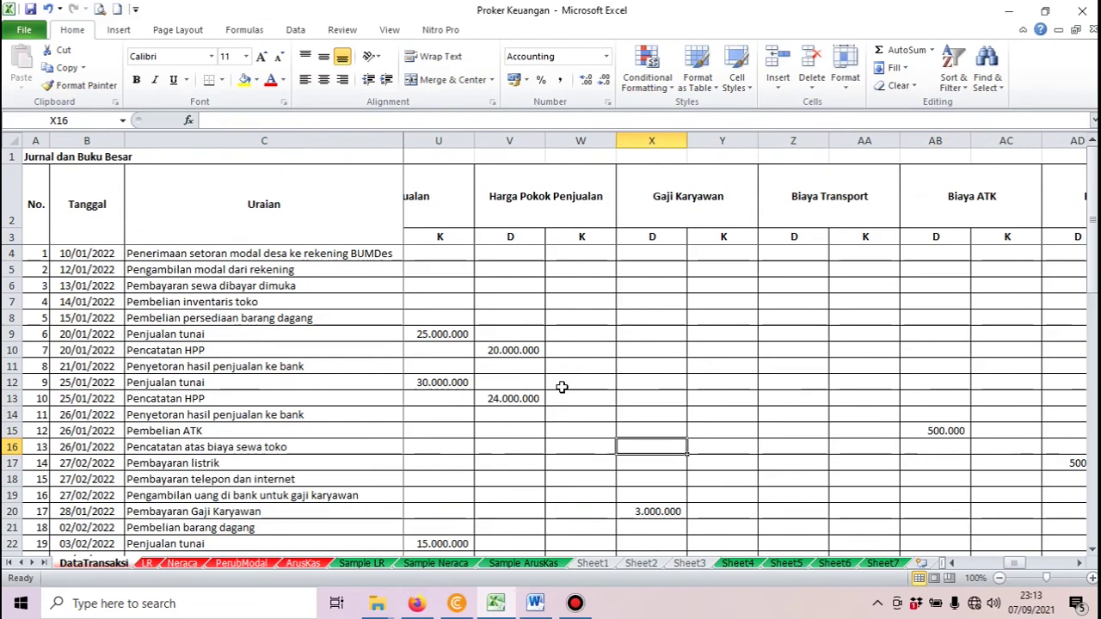
key(Left)
key(Left)
key(Left)
key(Left)
key(Left)
key(Left)
key(Left)
key(Left)
key(Left)
key(Left)
key(Left)
key(Left)
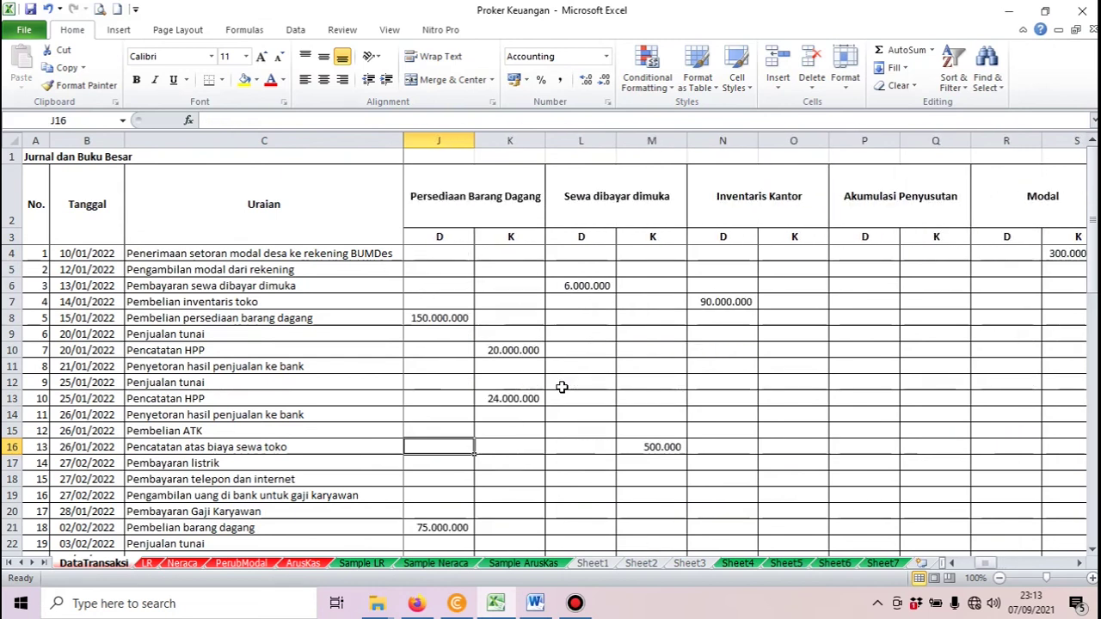
key(Left)
key(Left)
key(Left)
key(Left)
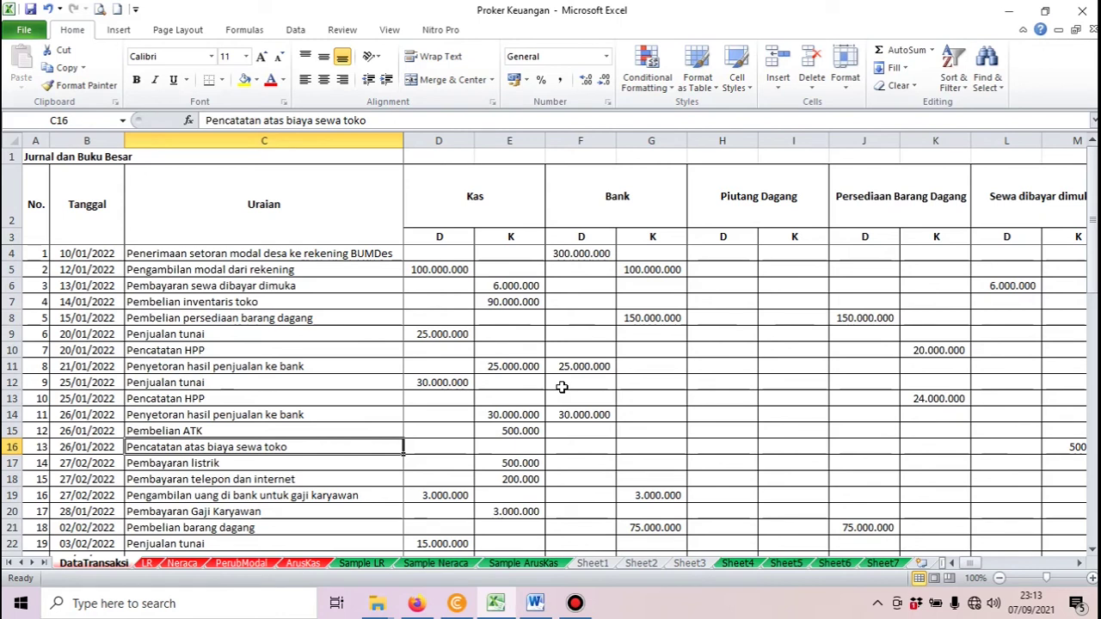
- Compare the Pembelian ATK and Pencatatan atas biaya sewa toko descriptions, and check the store rent row's Kas and Bank cells
key(Up)
key(Up)
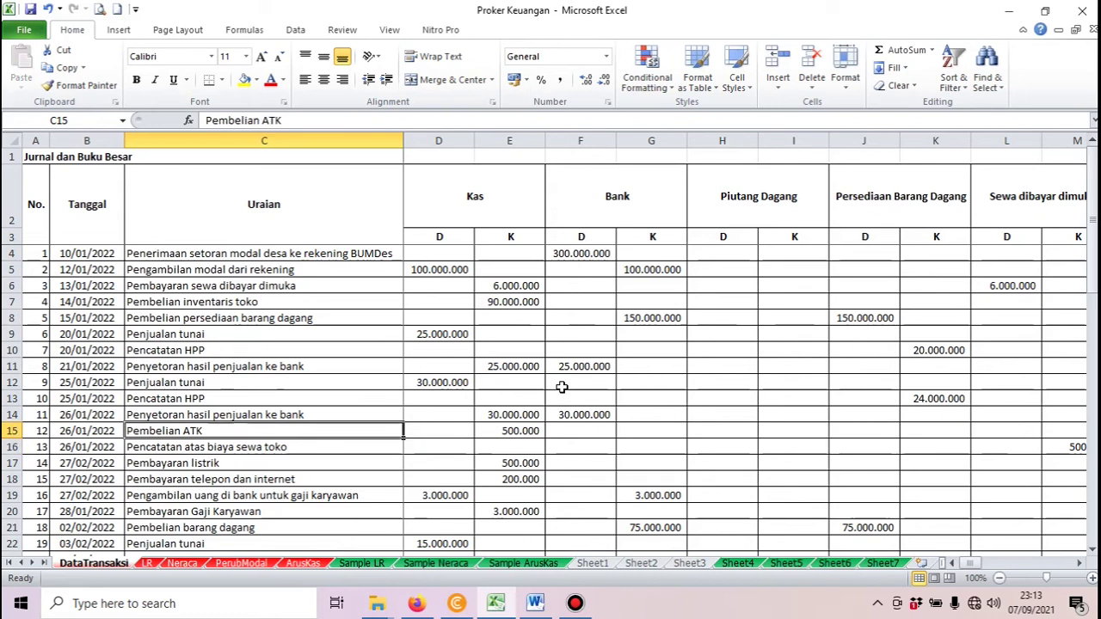
key(Down)
key(Down)
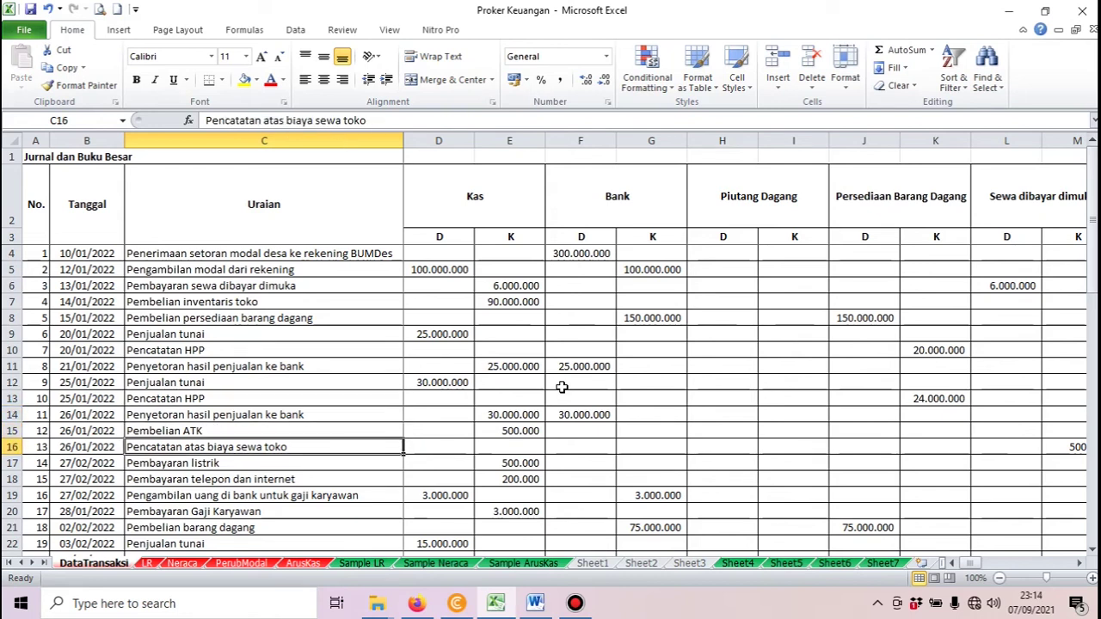
key(Right)
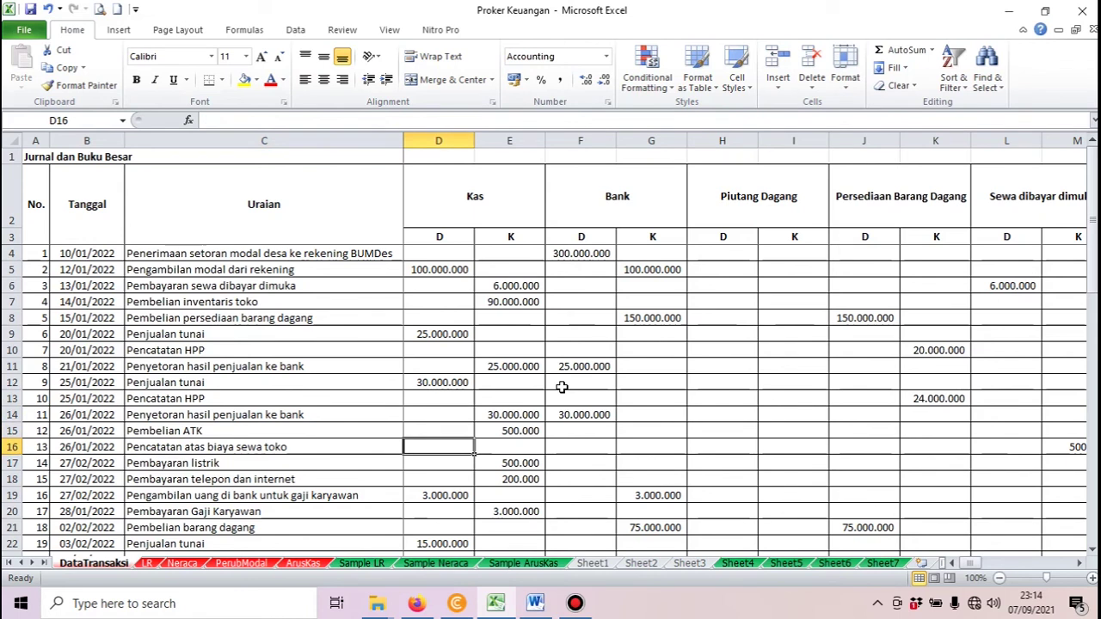
key(Right)
key(Right)
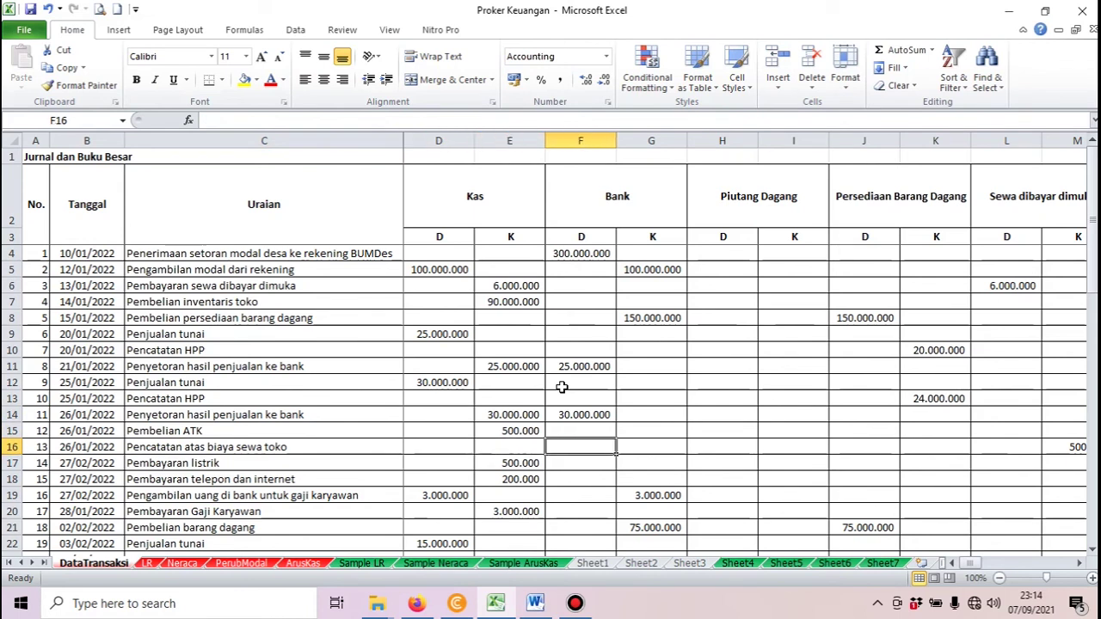
key(Left)
key(Left)
key(Left)
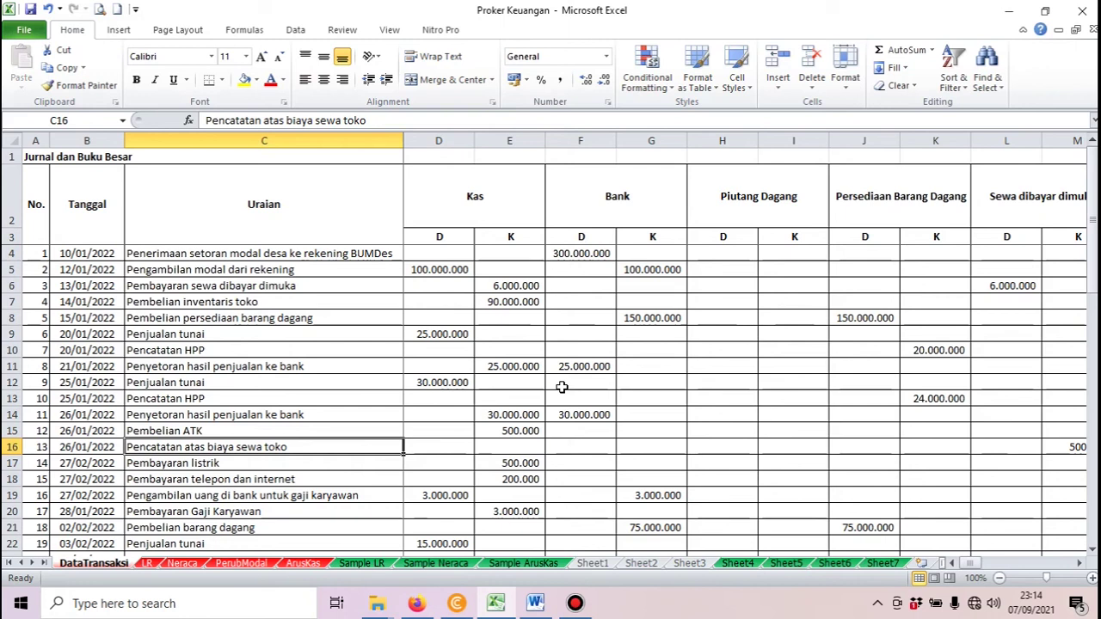
key(Right)
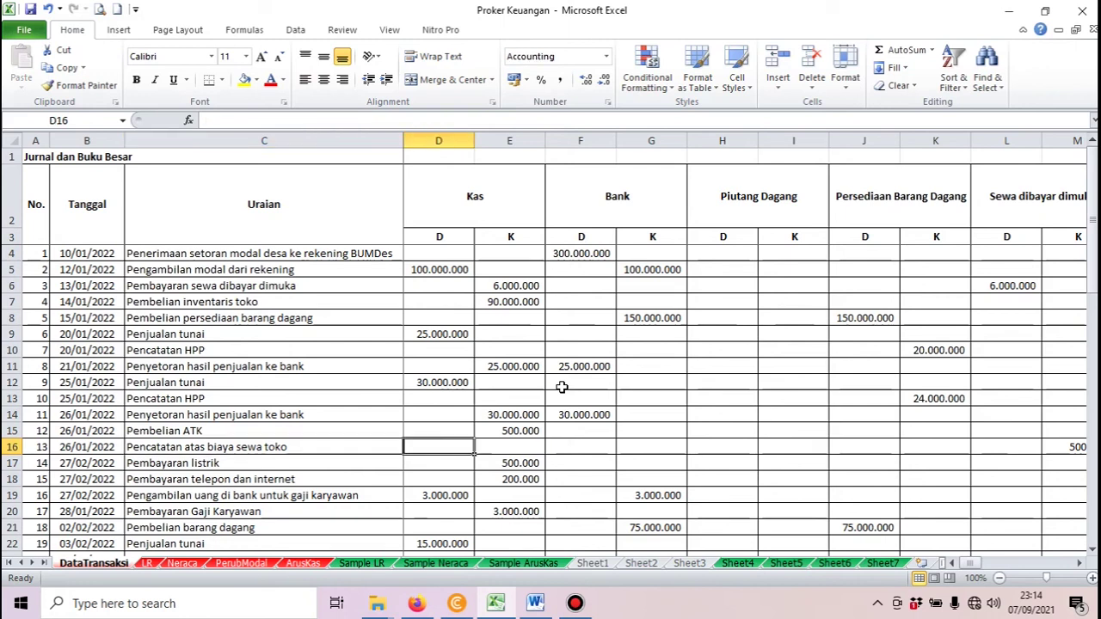
- Review the Kas column up to the 13/01/2022 Pembayaran sewa dibayar dimuka area and back down to the Pembayaran listrik credit
key(Up)
key(Up)
key(Up)
key(Up)
key(Up)
key(Up)
key(Up)
key(Up)
key(Up)
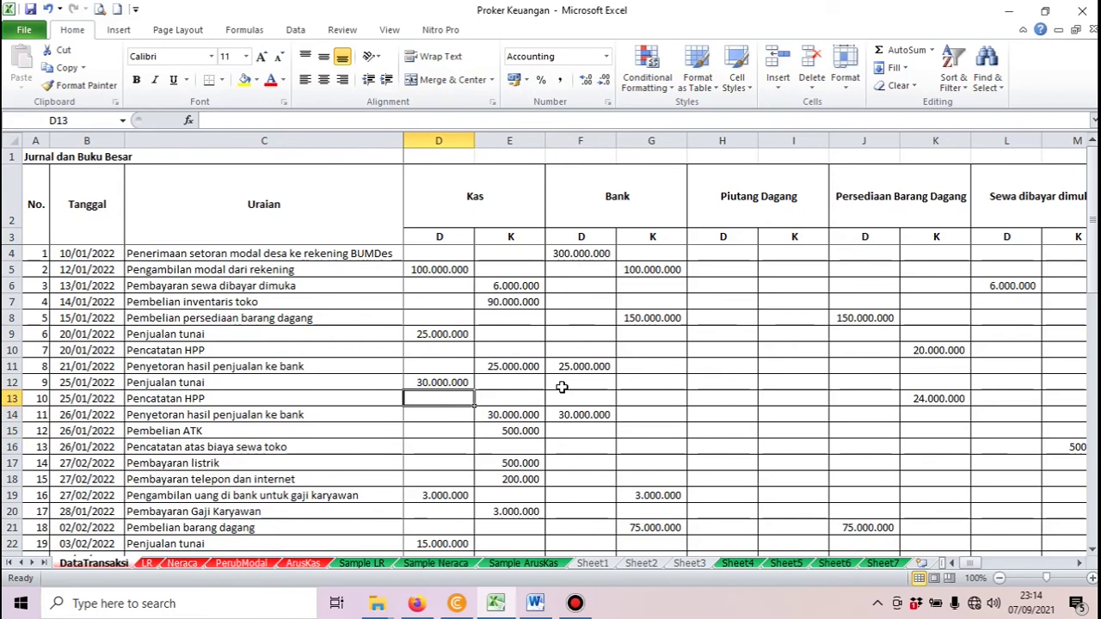
key(Up)
key(Right)
key(Down)
key(Down)
key(Down)
key(Down)
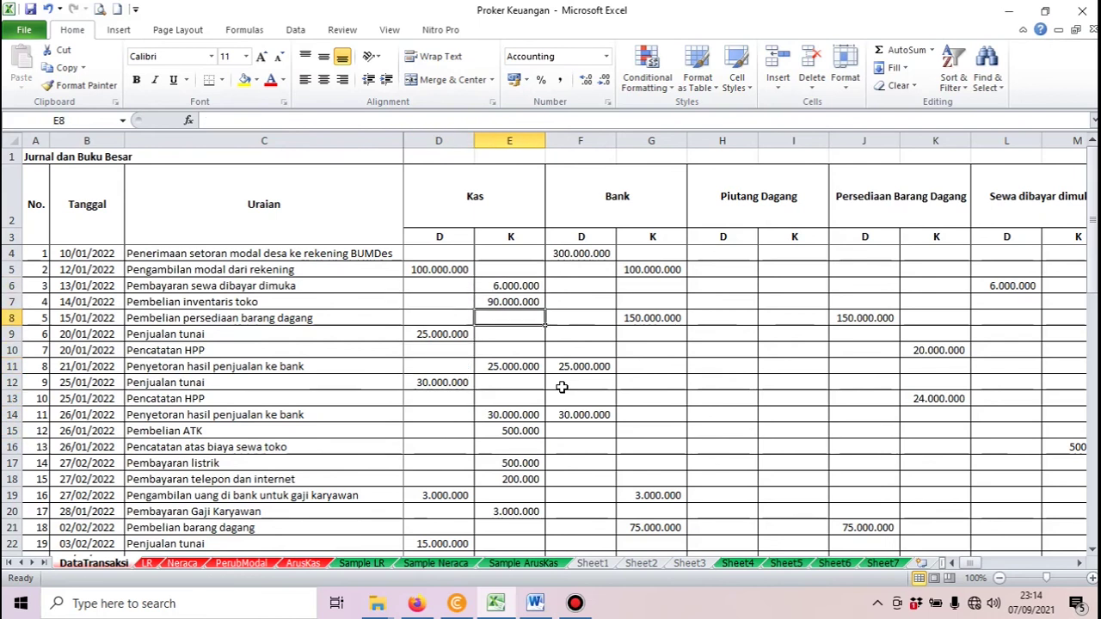
key(Down)
key(Down)
key(Down)
key(Down)
key(Down)
key(Down)
key(Down)
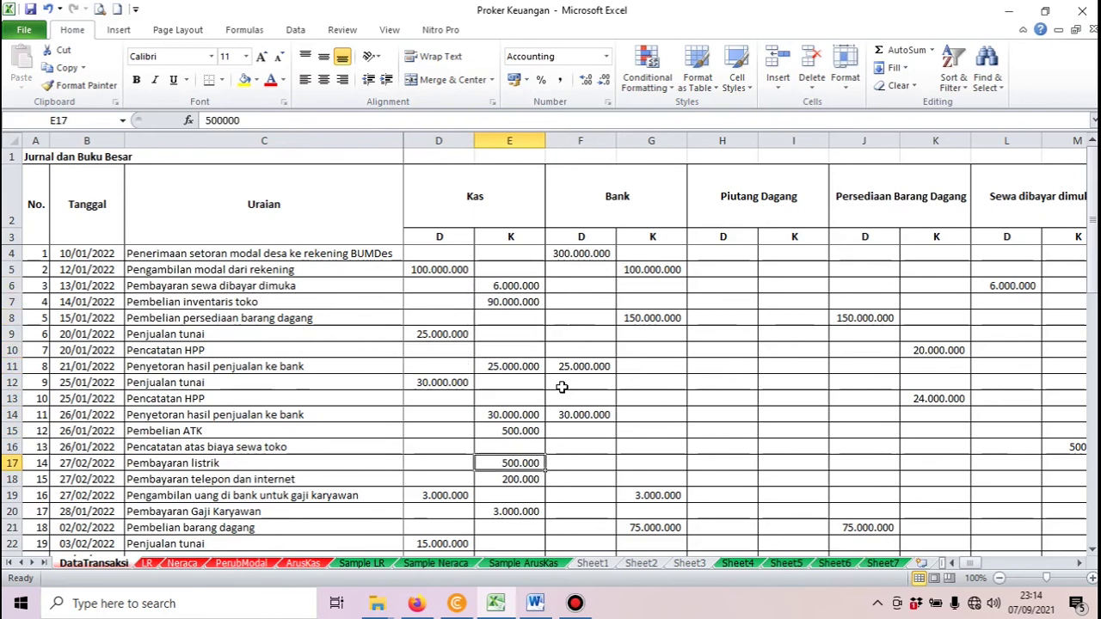
- Trace the Pencatatan atas biaya sewa toko row from Kas across to its Sewa dibayar dimuka credit entry
key(Up)
key(Left)
key(Right)
key(Right)
key(Right)
key(Right)
key(Right)
key(Right)
key(Right)
key(Right)
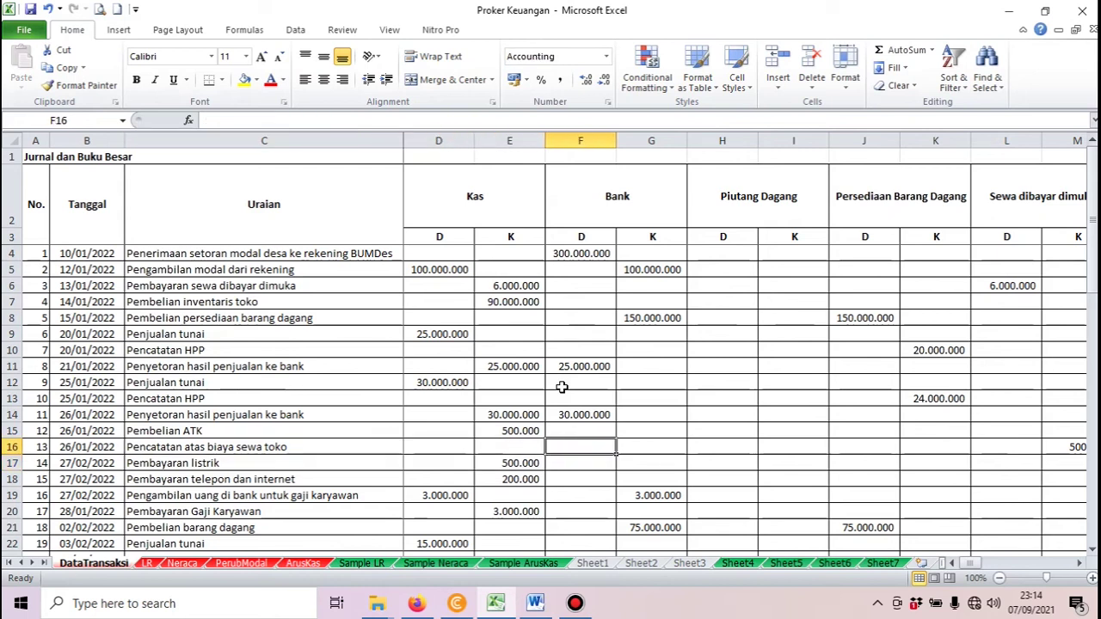
key(Right)
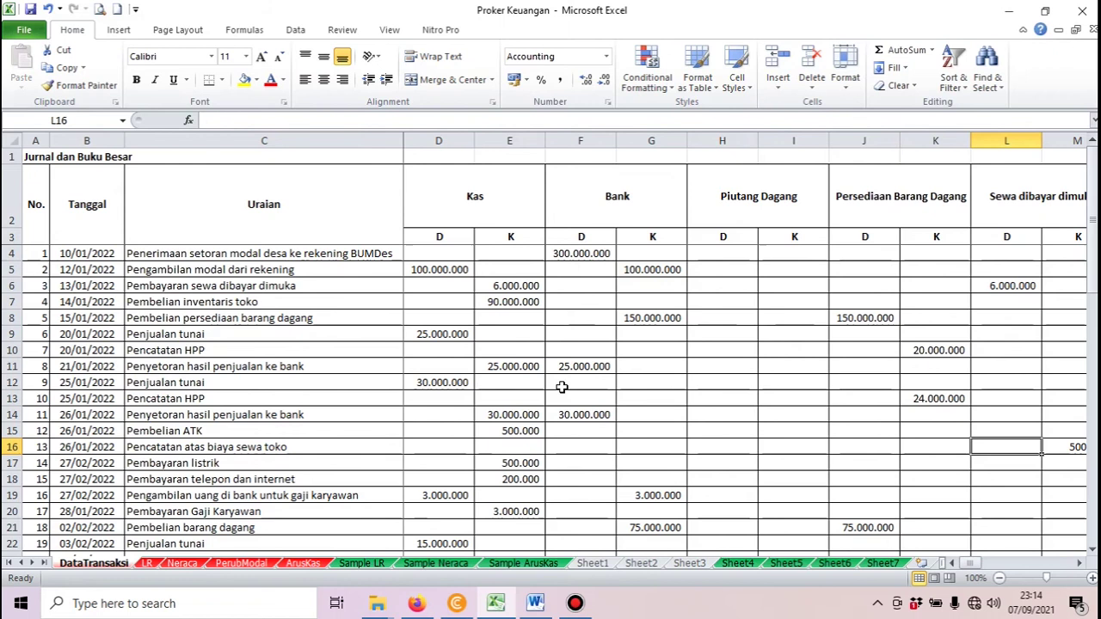
key(Right)
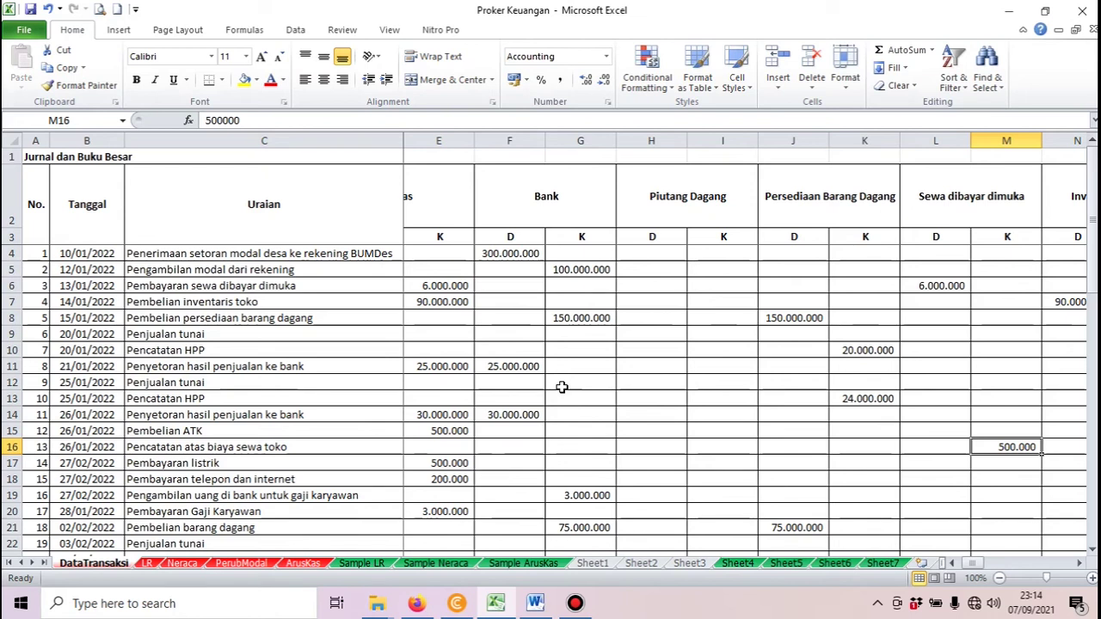
key(Right)
key(Left)
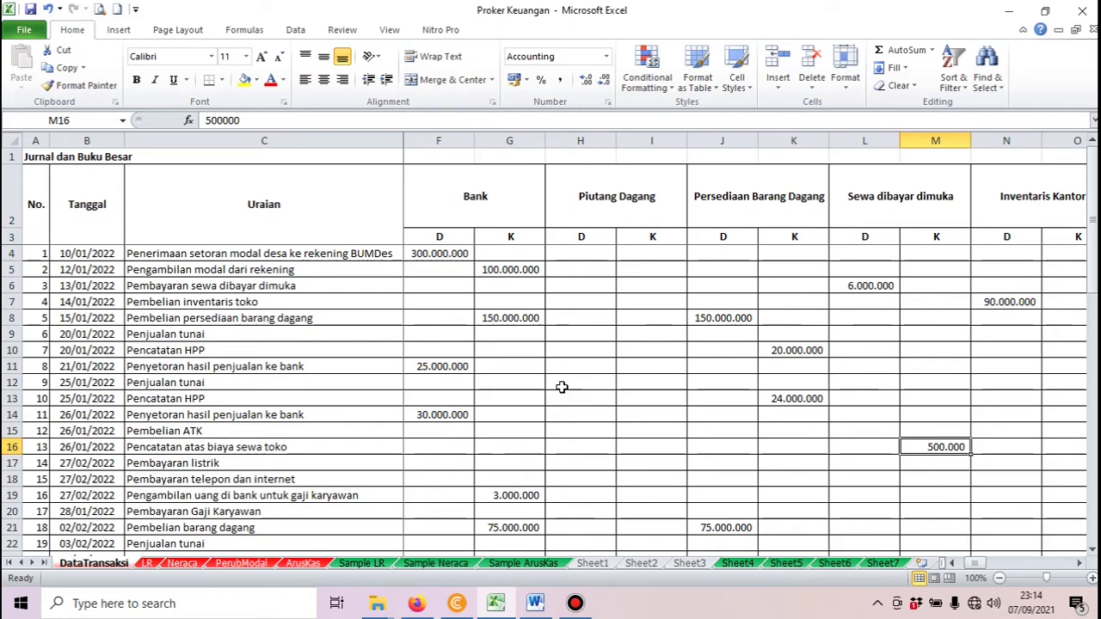
key(Right)
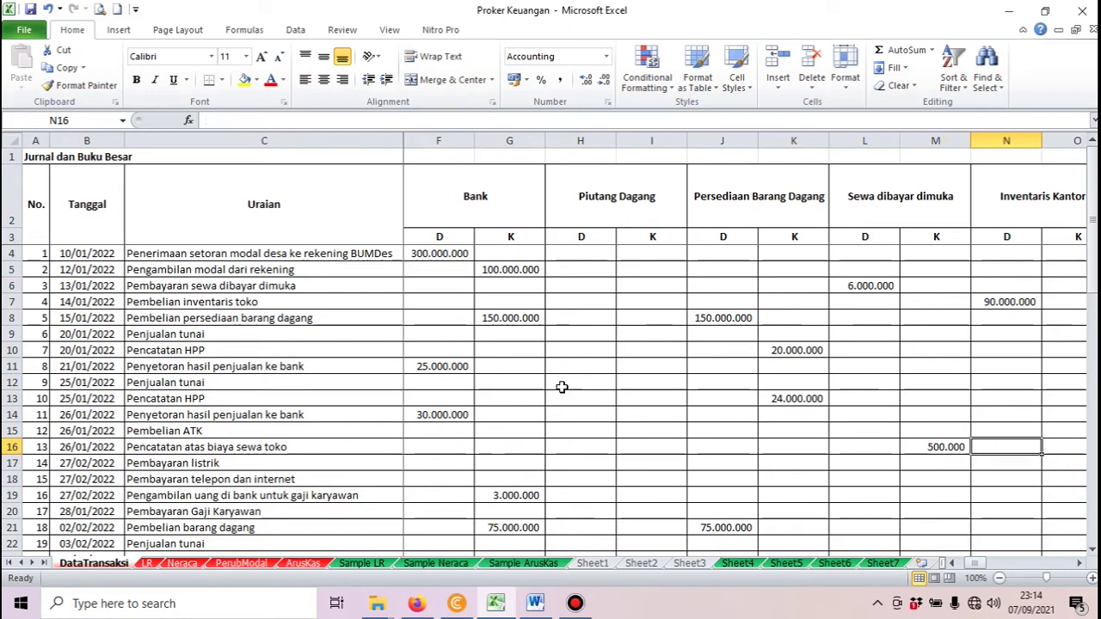
key(Left)
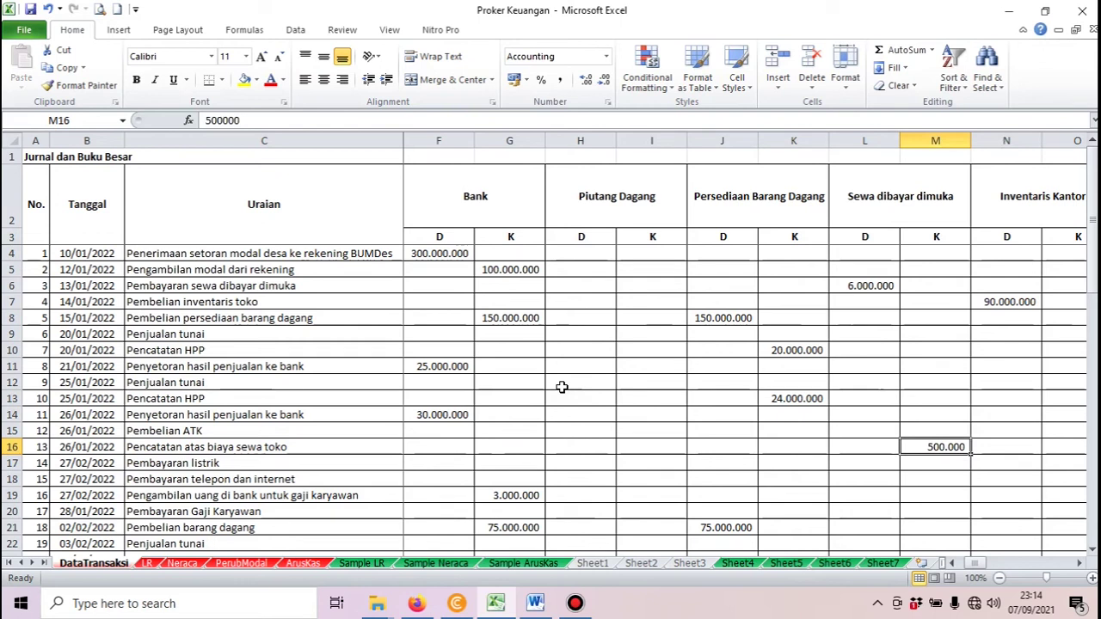
- Follow the Pencatatan atas biaya sewa toko row across the remaining accounts to its Biaya Sewa Toko debit entry
key(Right)
key(Right)
key(Right)
key(Right)
key(Right)
key(Right)
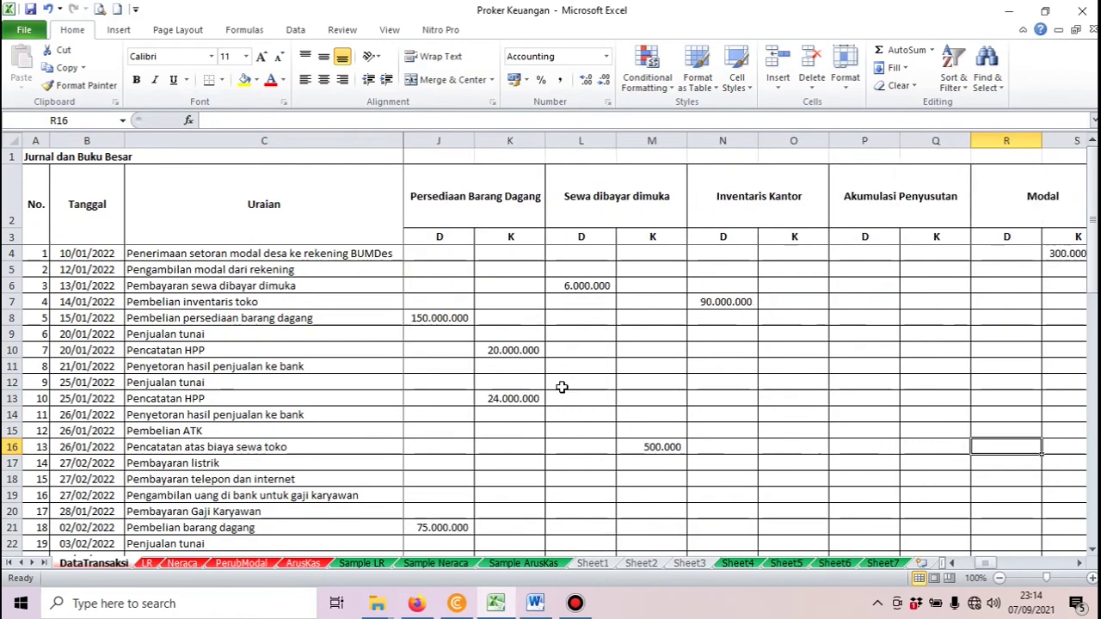
key(Right)
key(Right)
key(Right)
key(Right)
key(Right)
key(Right)
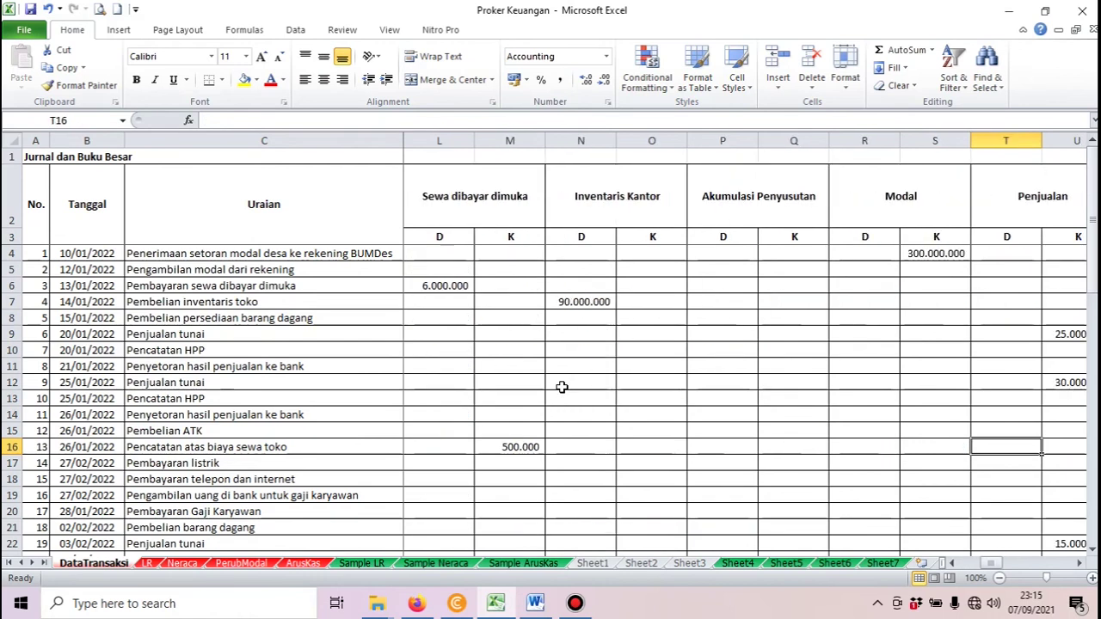
key(Right)
key(Right)
key(Right)
key(Right)
key(Right)
key(Right)
key(Right)
key(Right)
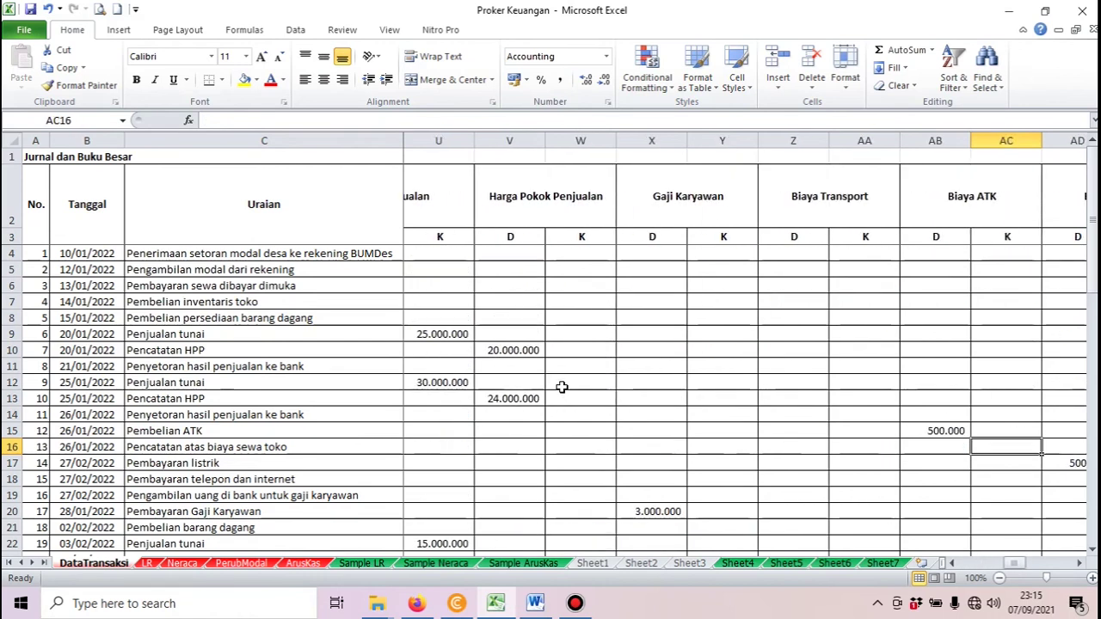
key(Right)
key(Right)
key(Right)
key(Right)
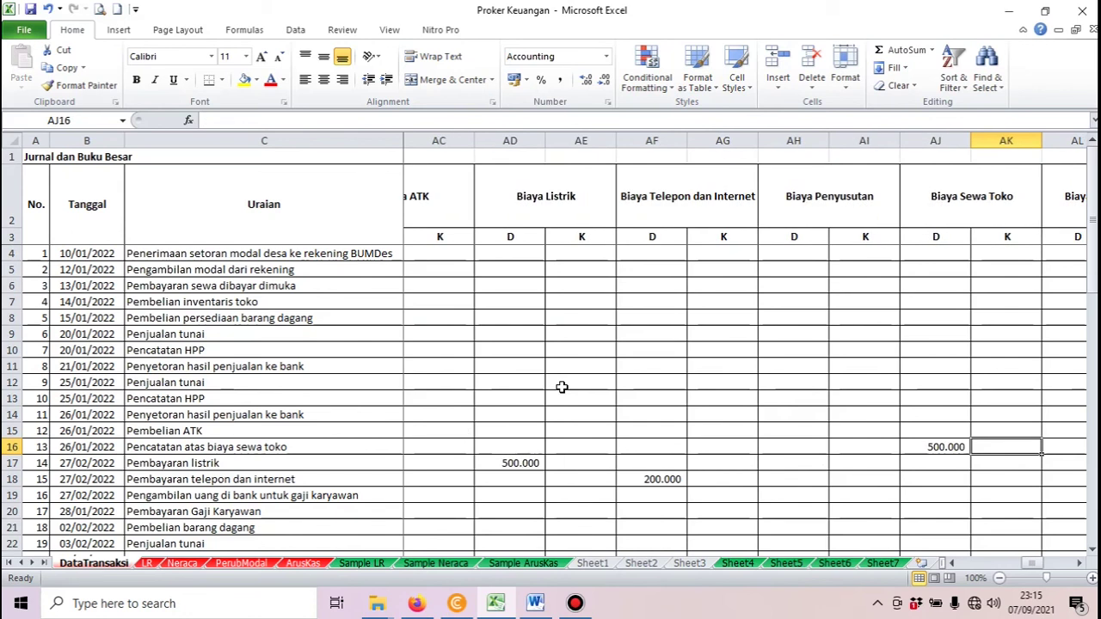
key(Left)
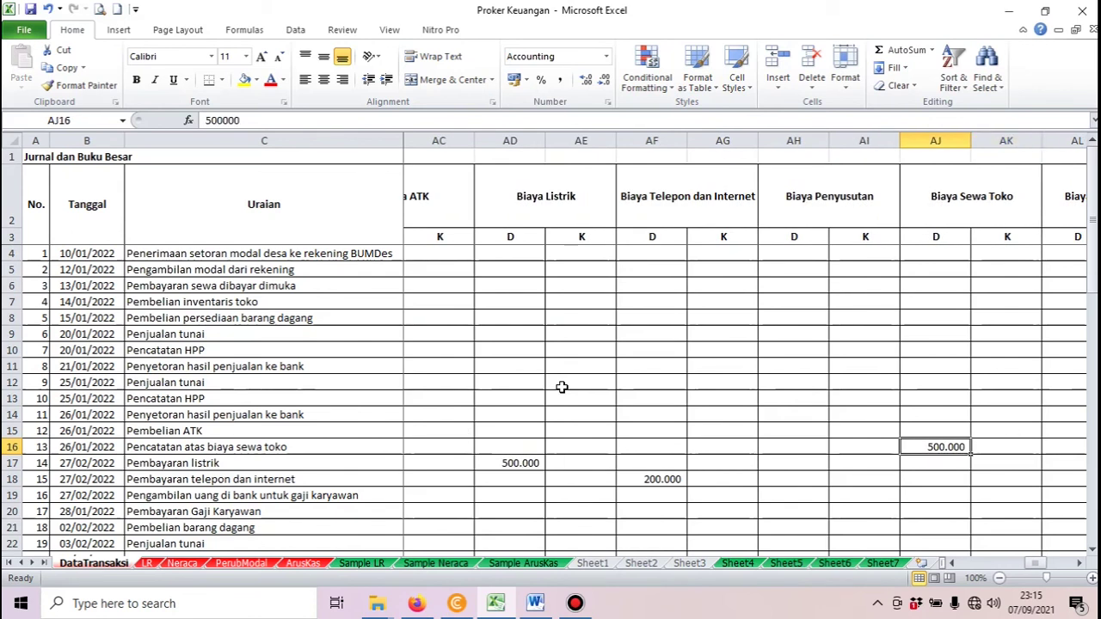
- Trace the 27/02/2022 Pembayaran listrik row from Biaya Sewa Toko past its Biaya Listrik debit back to the Kas debit column
key(Down)
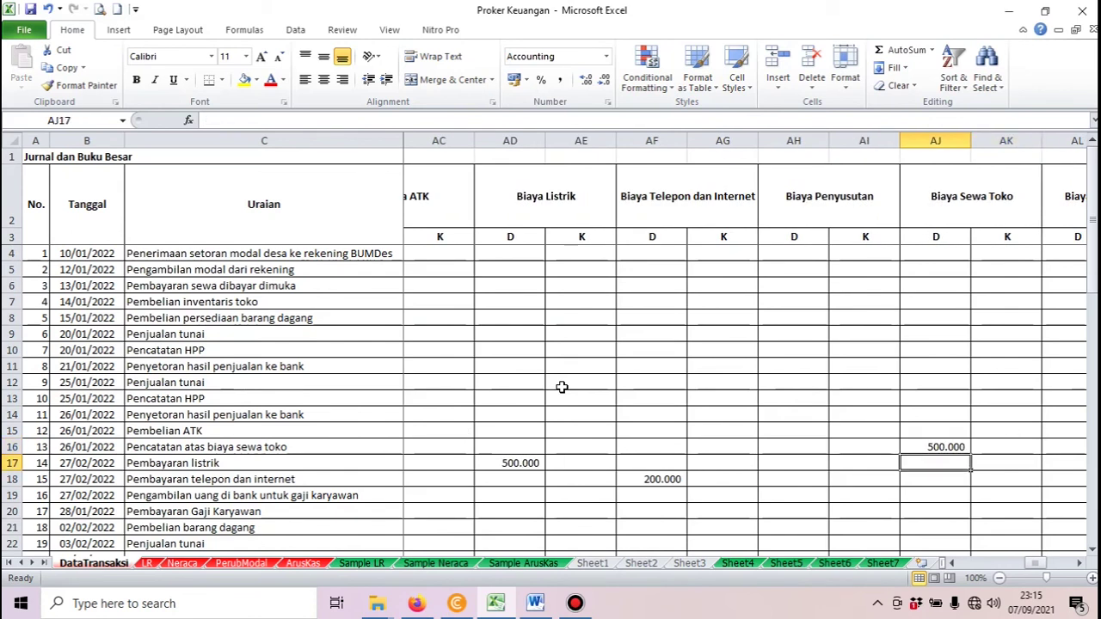
key(Left)
key(Left)
key(Left)
key(Left)
key(Left)
key(Left)
key(Left)
key(Left)
key(Left)
key(Left)
key(Left)
key(Left)
key(Left)
key(Left)
key(Left)
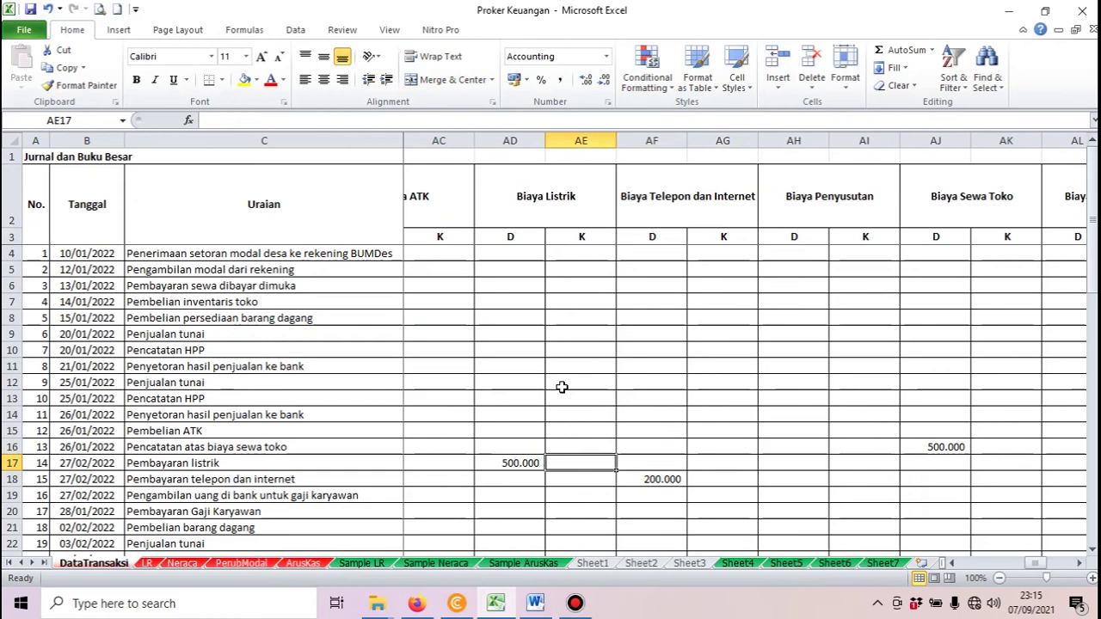
key(Left)
key(Left)
key(Left)
key(Left)
key(Left)
key(Left)
key(Left)
key(Left)
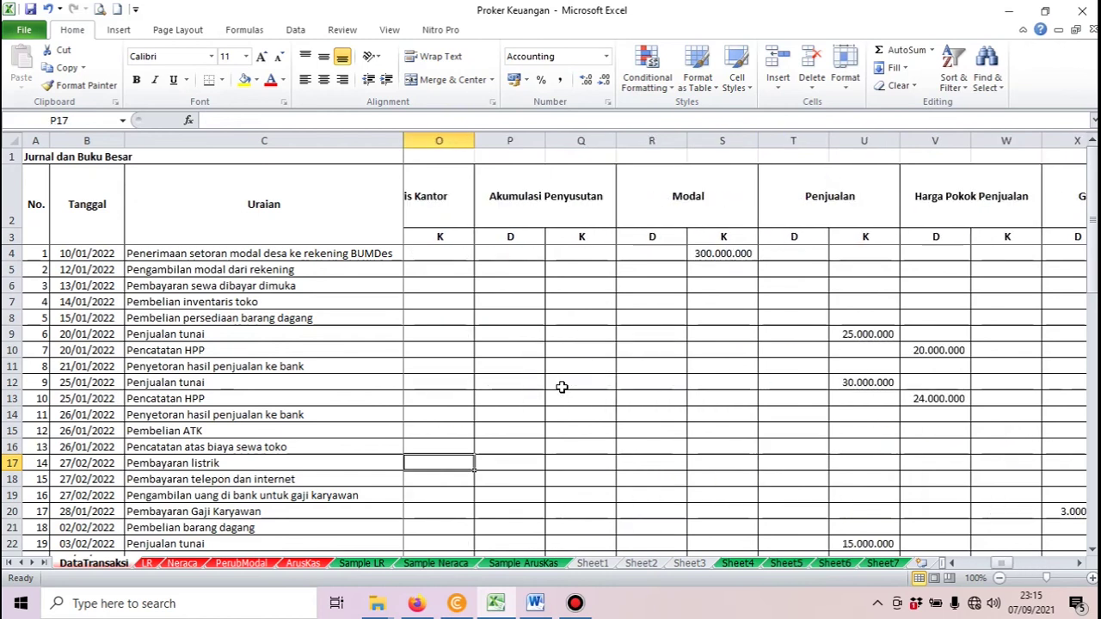
key(Left)
key(Left)
key(Left)
key(Left)
key(Left)
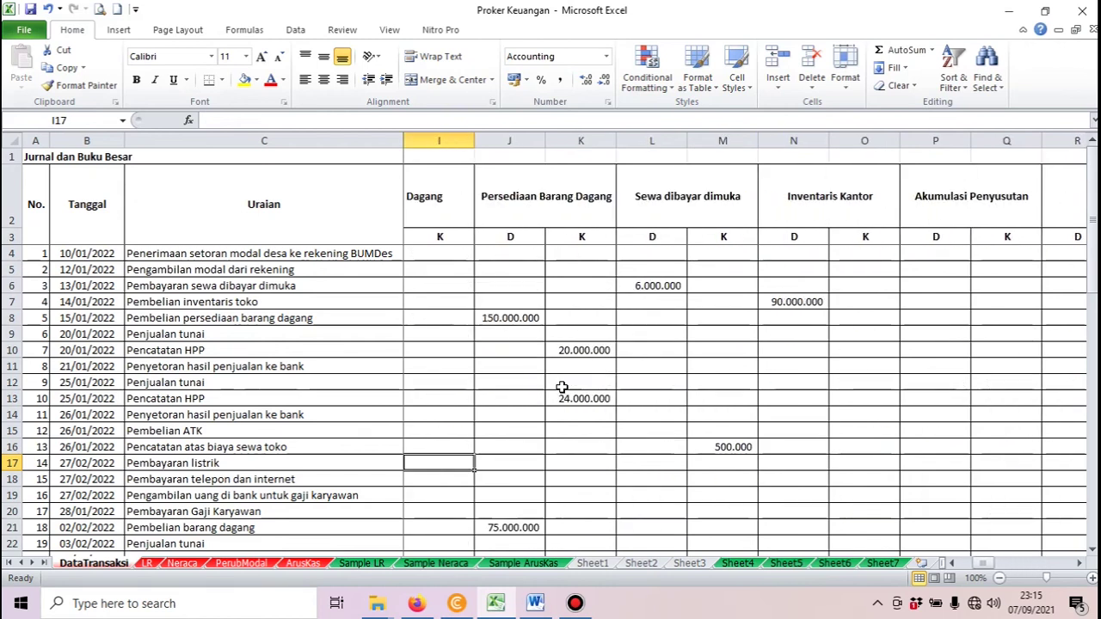
key(Left)
key(Left)
key(Left)
key(Left)
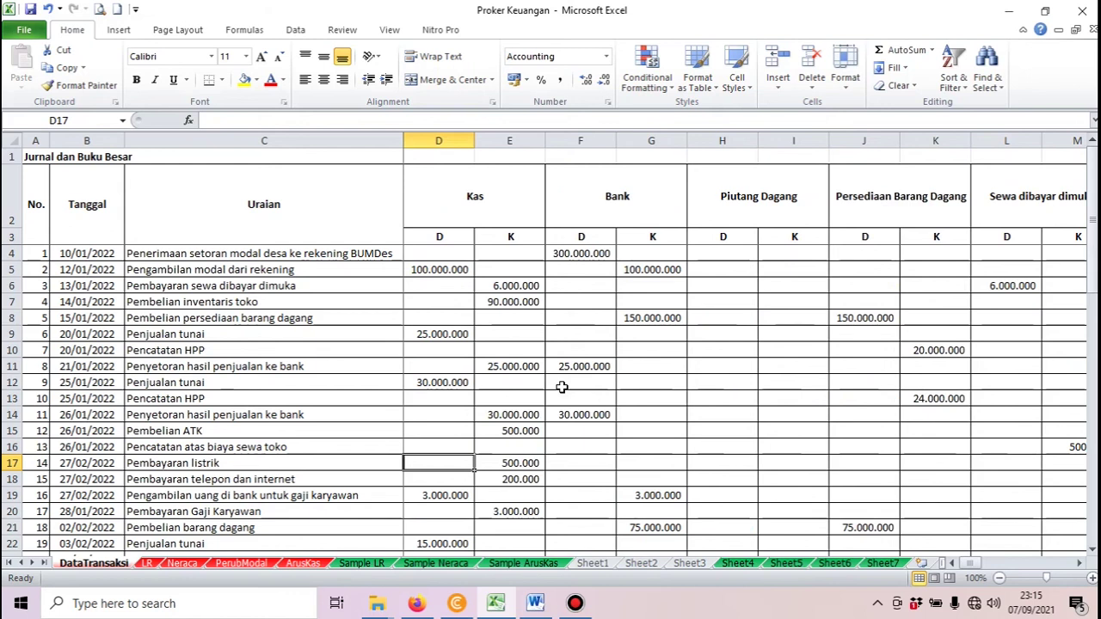
- Check the Kas credit column from the 27/02/2022 Pembayaran listrik row down to the Pengambilan uang di bank untuk gaji karyawan row
key(Left)
key(Right)
key(Right)
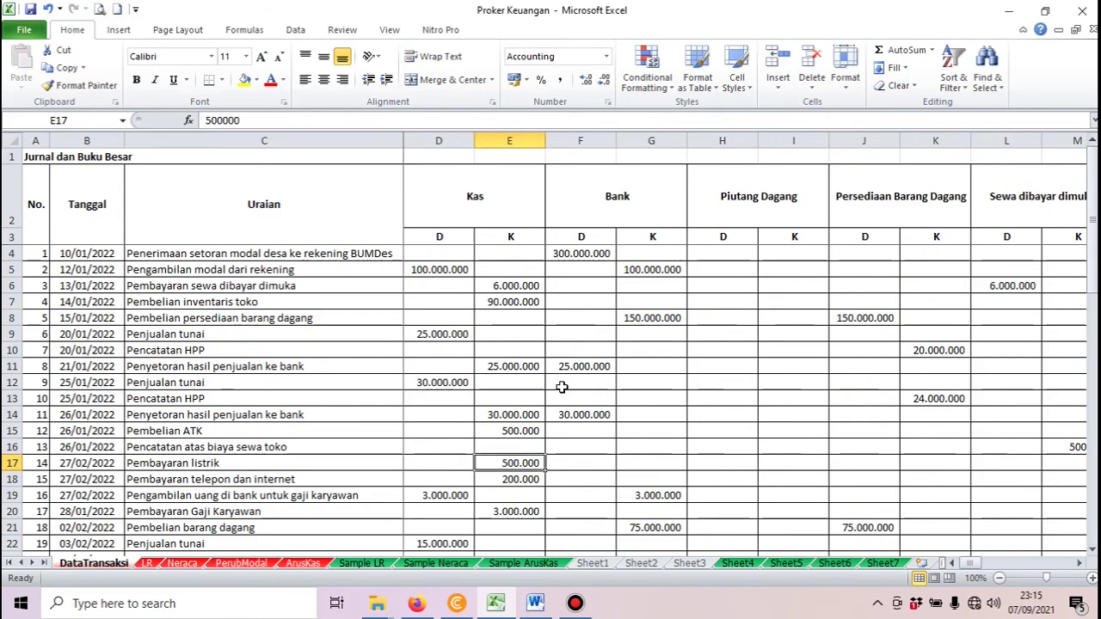
key(Down)
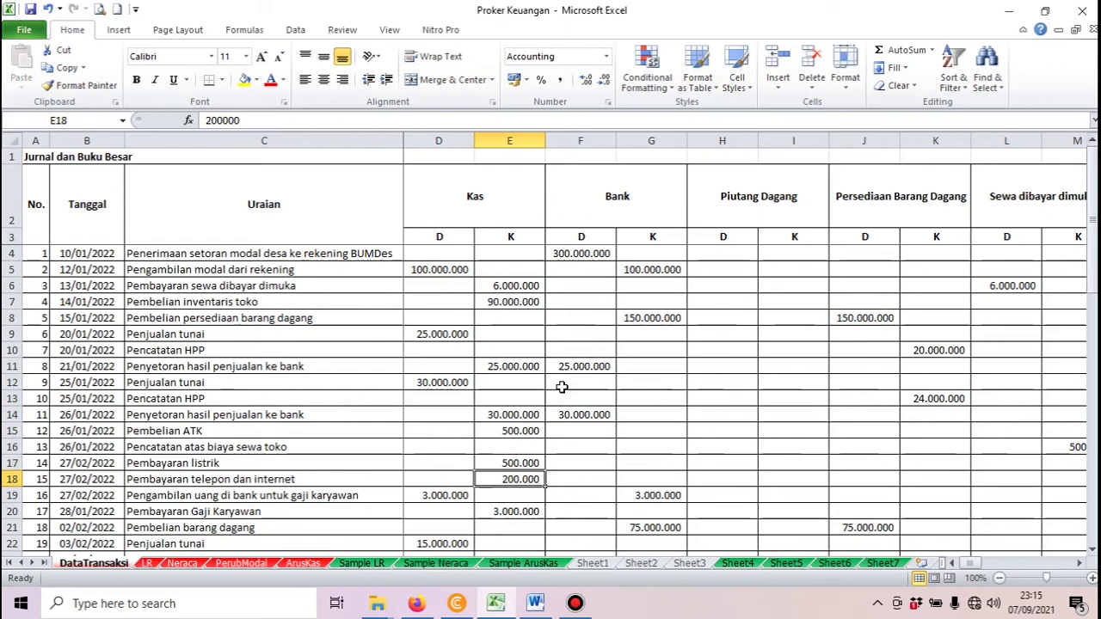
key(Down)
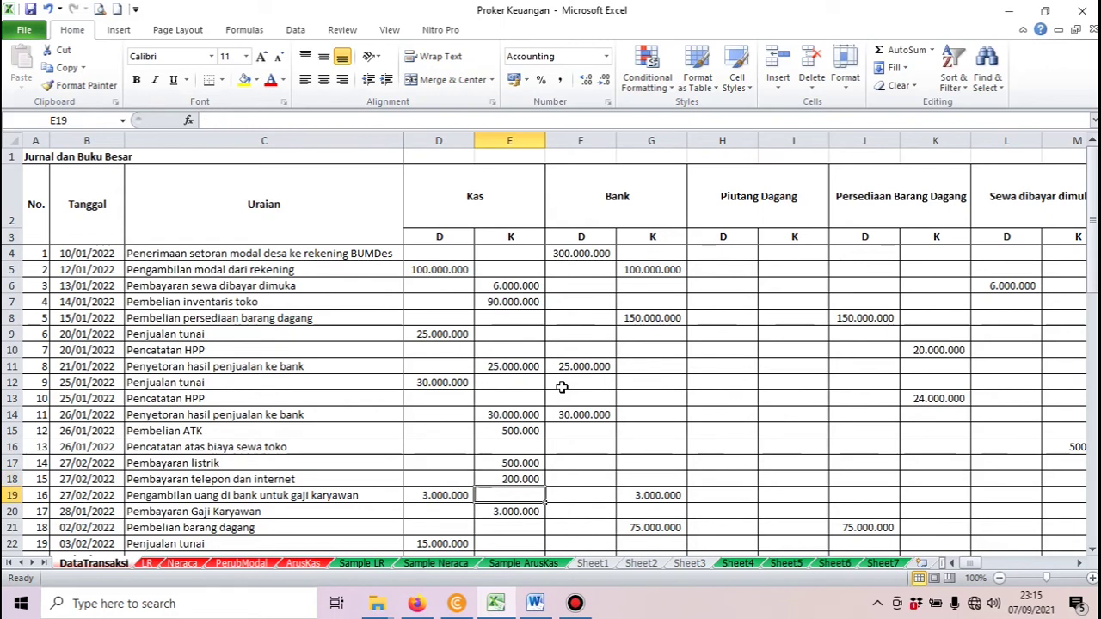
- Examine the row 19 bank withdrawal for salaries, covering its description, Kas debit and Bank credit cells
key(Left)
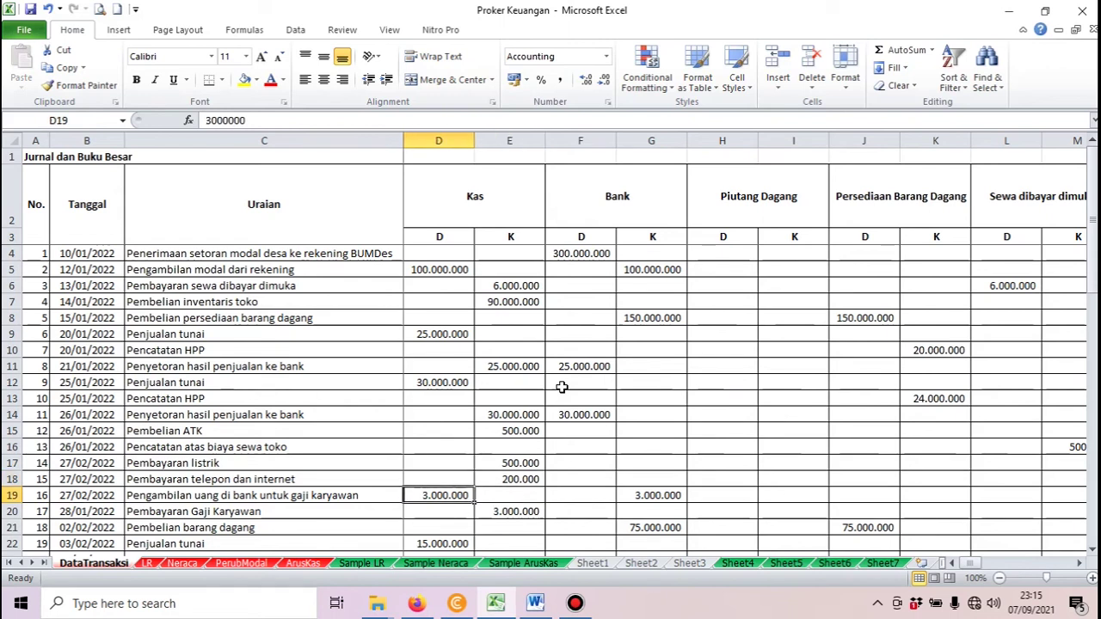
key(Left)
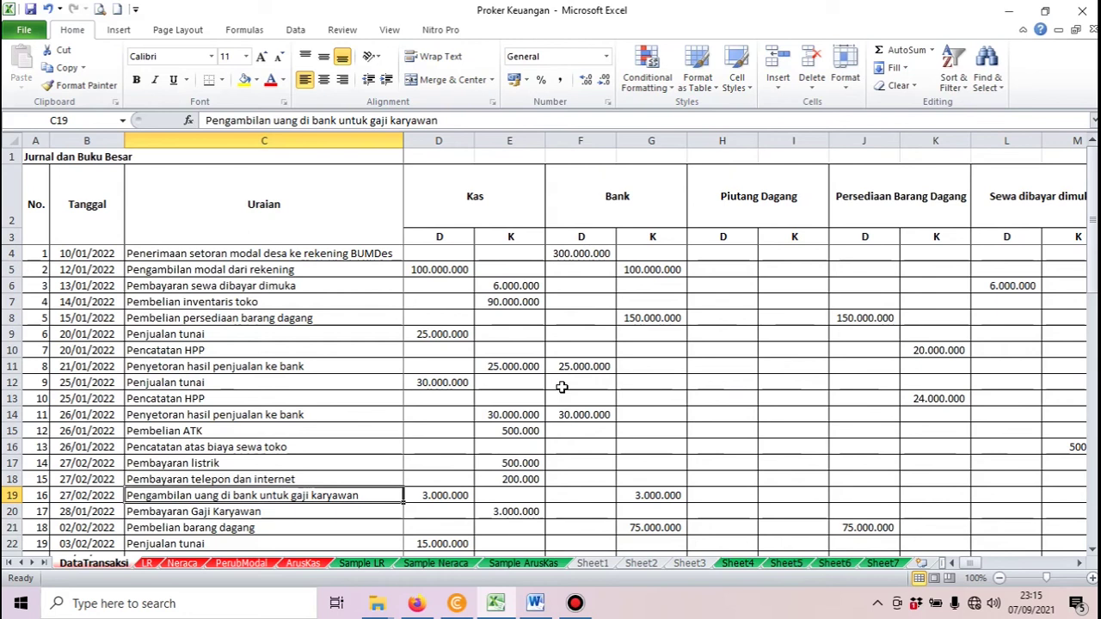
key(Right)
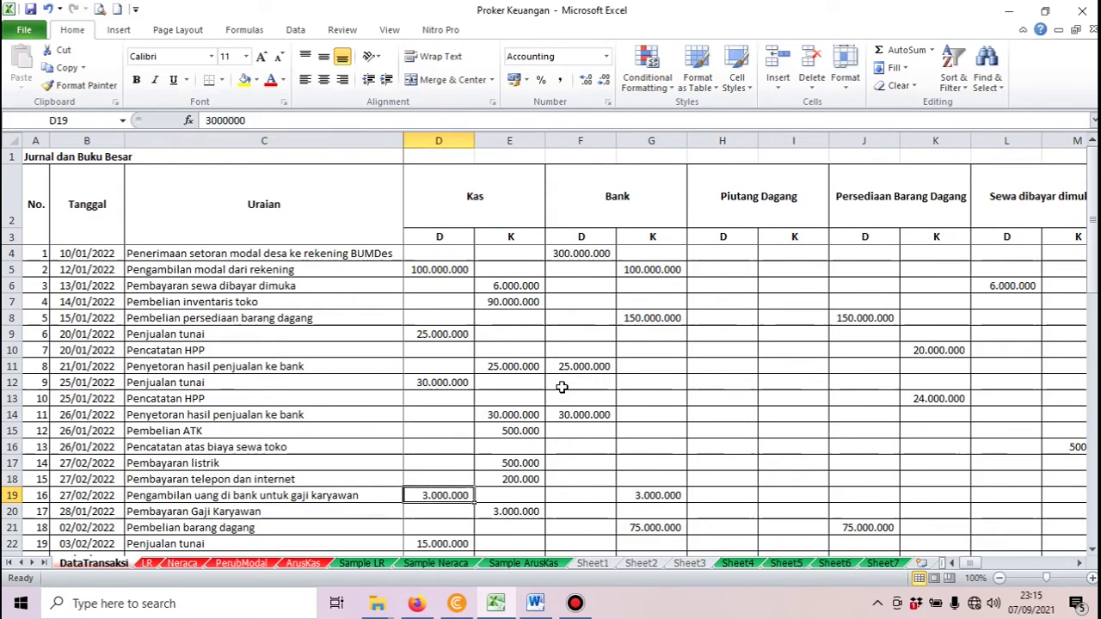
key(Right)
key(Right)
key(Right)
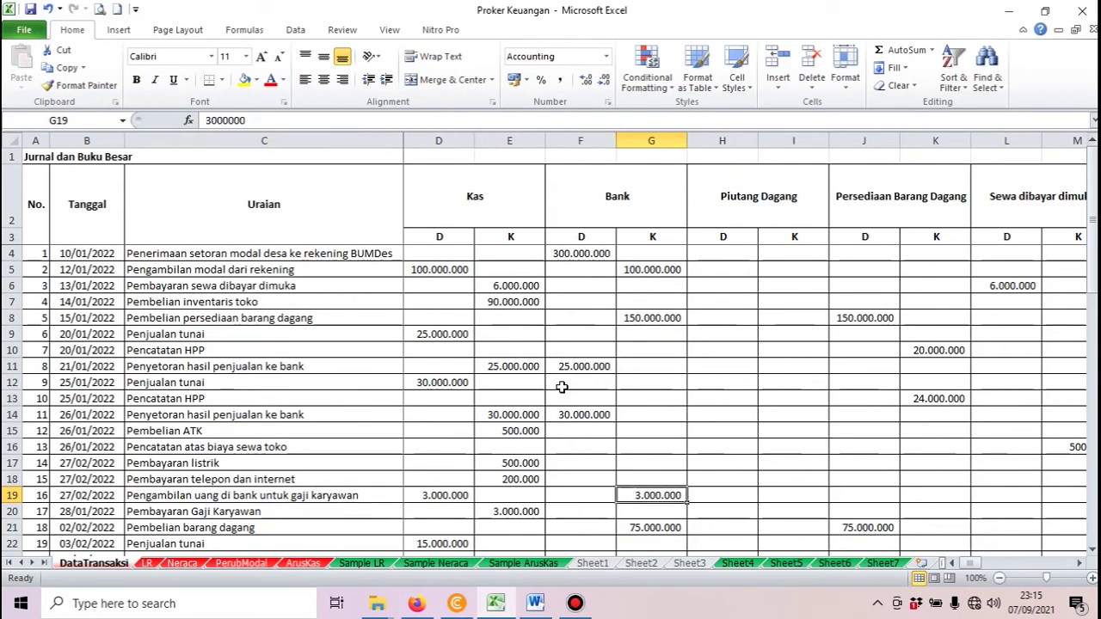
- Compare the Pembayaran Gaji Karyawan entry in row 20 with row 19, ending on its Kas credit cell
key(Down)
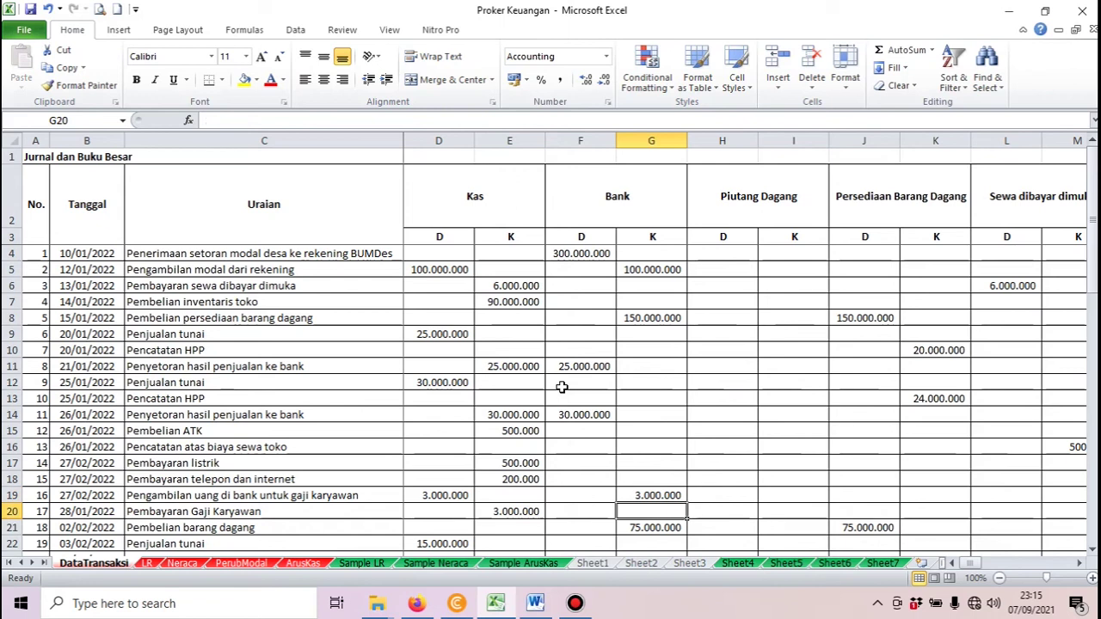
key(Left)
key(Left)
key(Left)
key(Left)
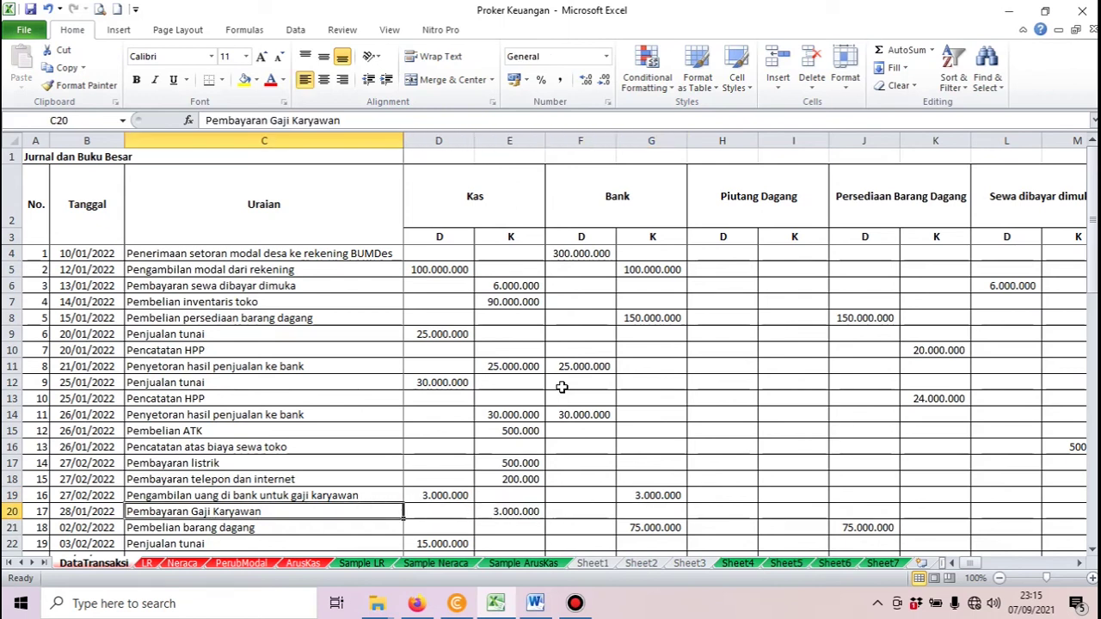
key(Up)
key(Right)
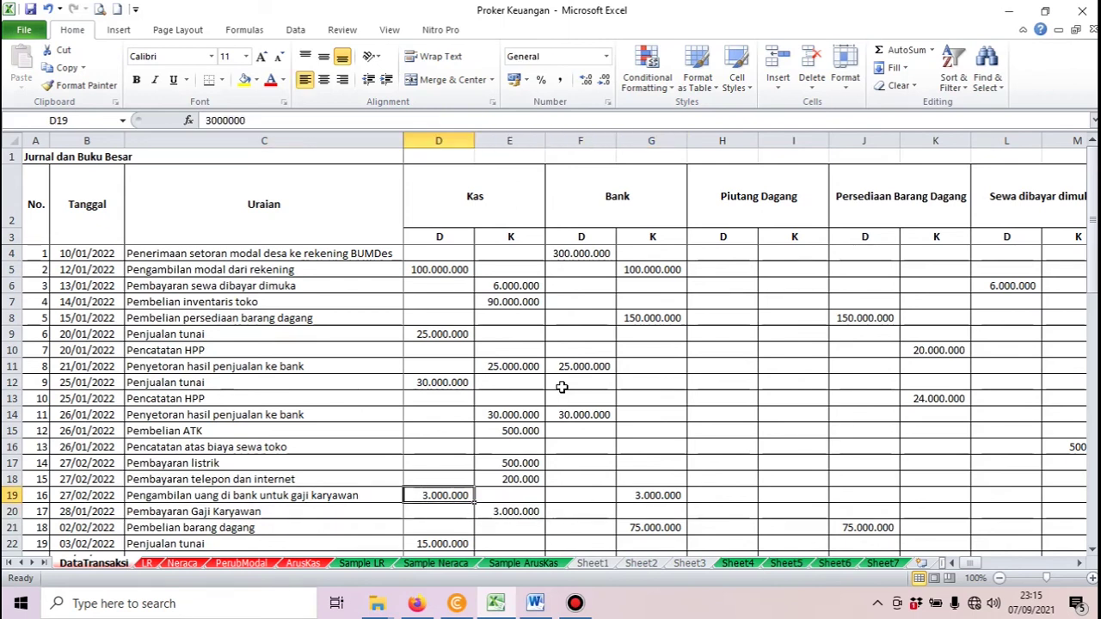
key(Down)
key(Right)
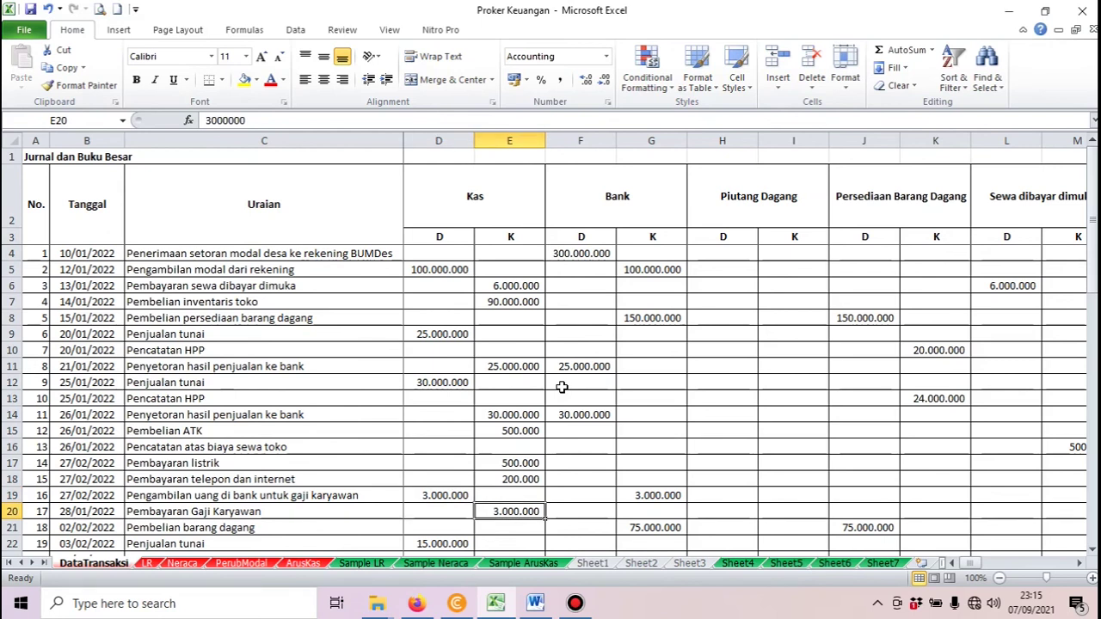
- Trace row 20 across the account columns to the matching Gaji Karyawan debit entry in X20
key(Right)
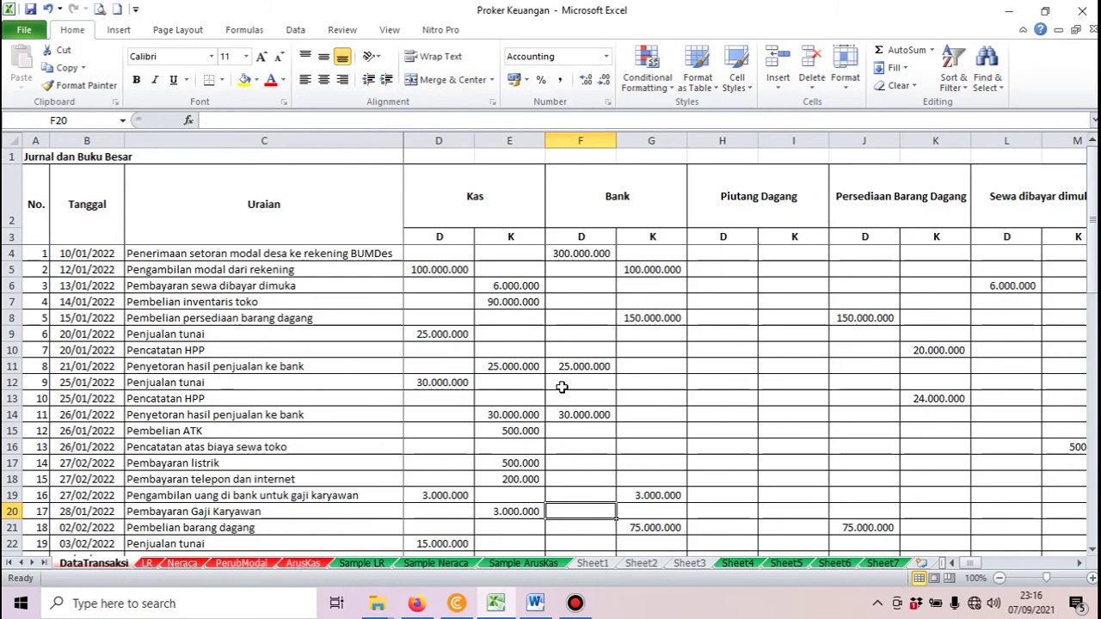
key(Right)
key(Right)
key(Right)
key(Right)
key(Right)
key(Right)
key(Right)
key(Right)
key(Right)
key(Right)
key(Right)
key(Right)
key(Right)
key(Right)
key(Right)
key(Right)
key(Right)
key(Right)
key(Right)
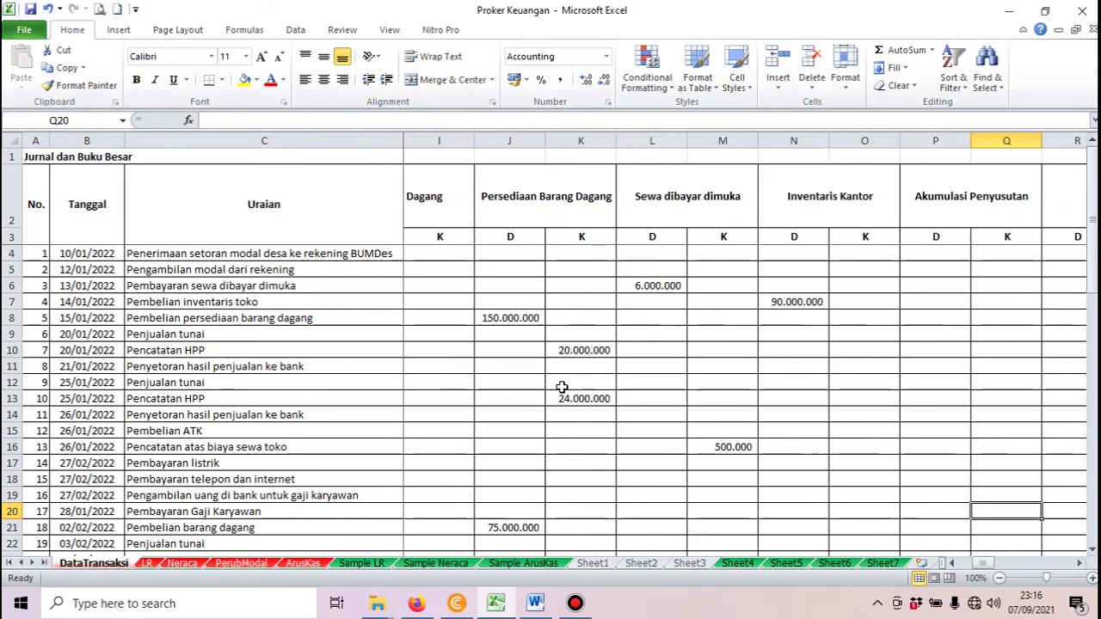
key(Left)
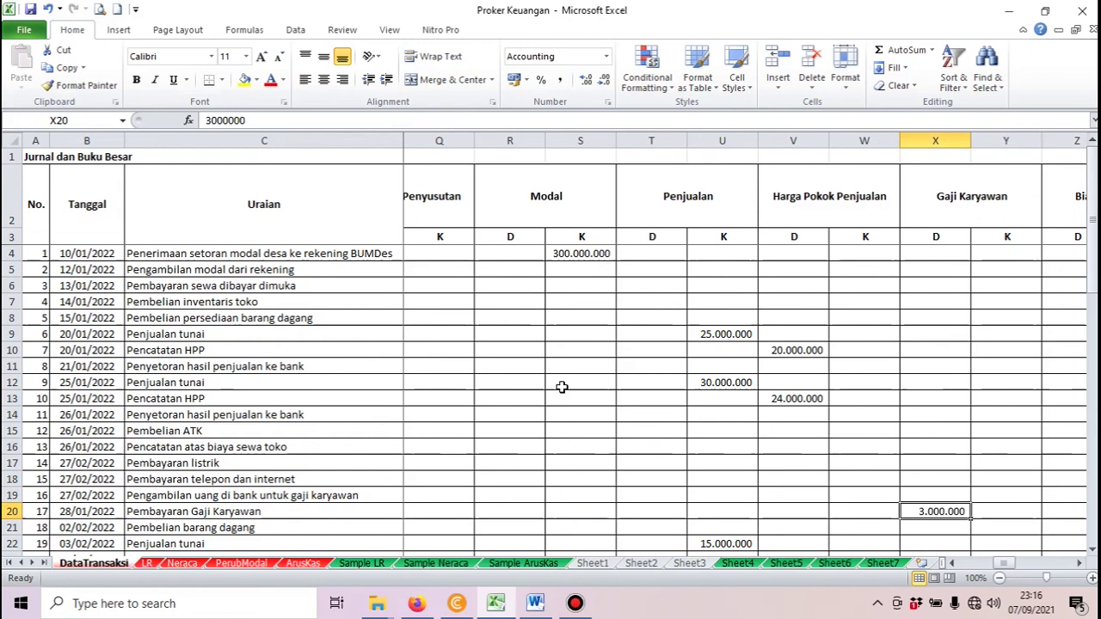
key(Down)
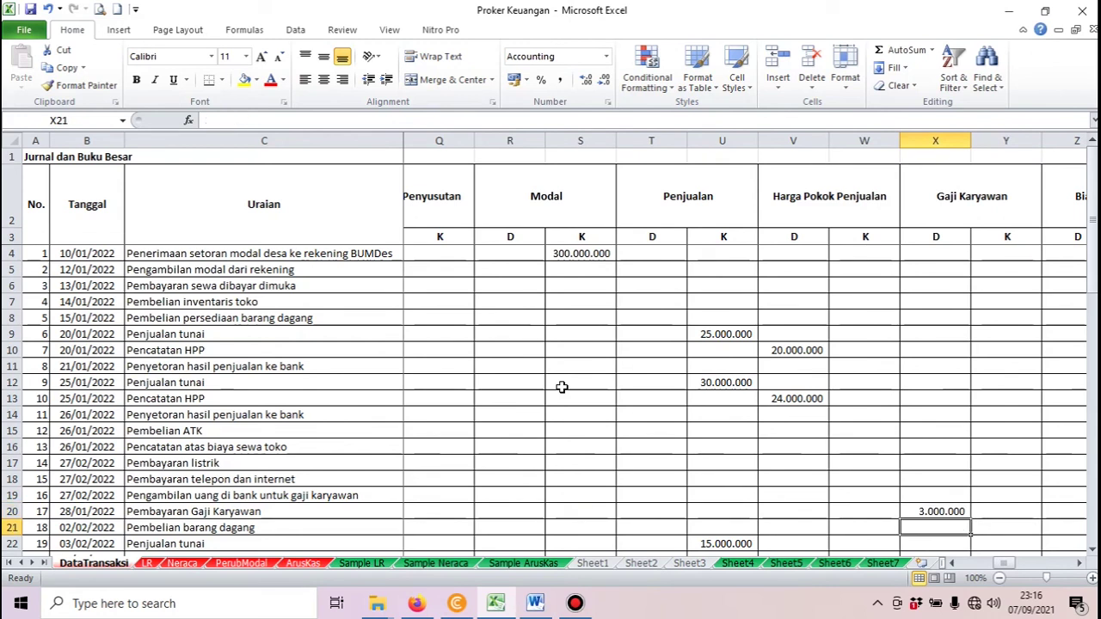
- Go back along row 20 through the account columns to its transaction number in A20
key(Up)
key(Left)
key(Left)
key(Left)
key(Left)
key(Left)
key(Left)
key(Left)
key(Left)
key(Left)
key(Left)
key(Left)
key(Left)
key(Left)
key(Left)
key(Left)
key(Left)
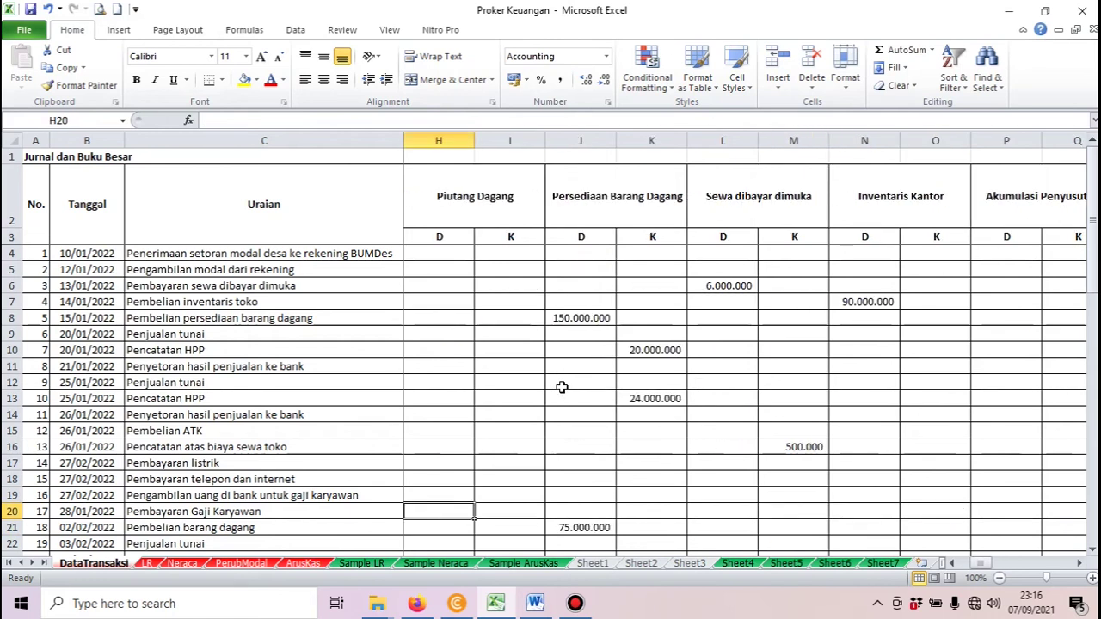
key(Left)
key(Left)
key(Left)
key(Left)
key(Left)
key(Left)
key(Left)
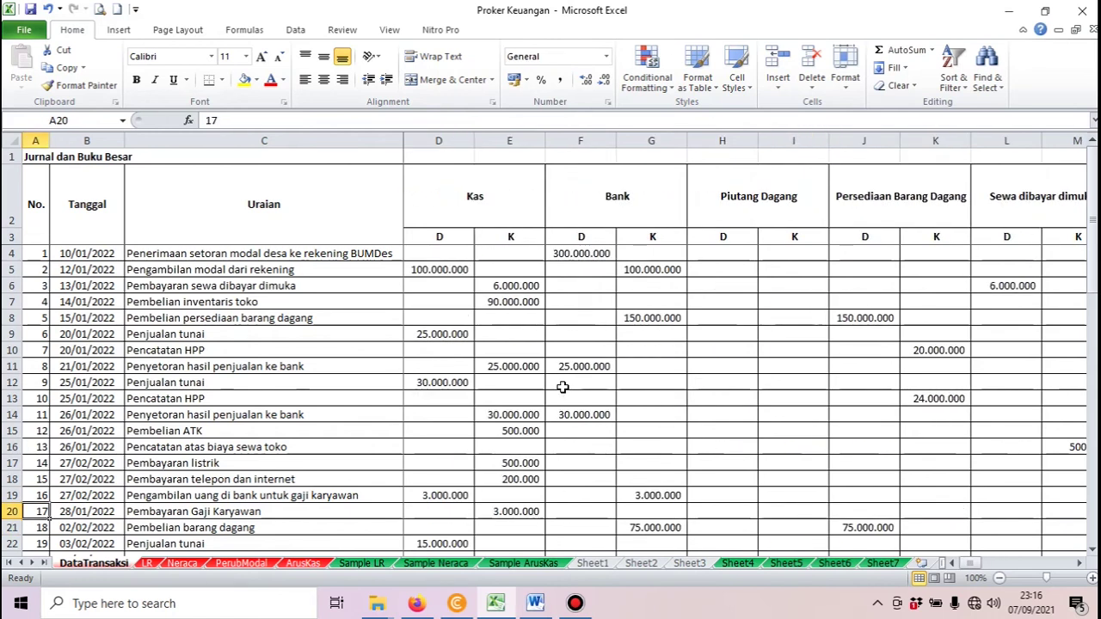
- Look through the remaining journal transactions down to the Jumlah and Selisih D/K rows
scroll(554, 391, down, 2)
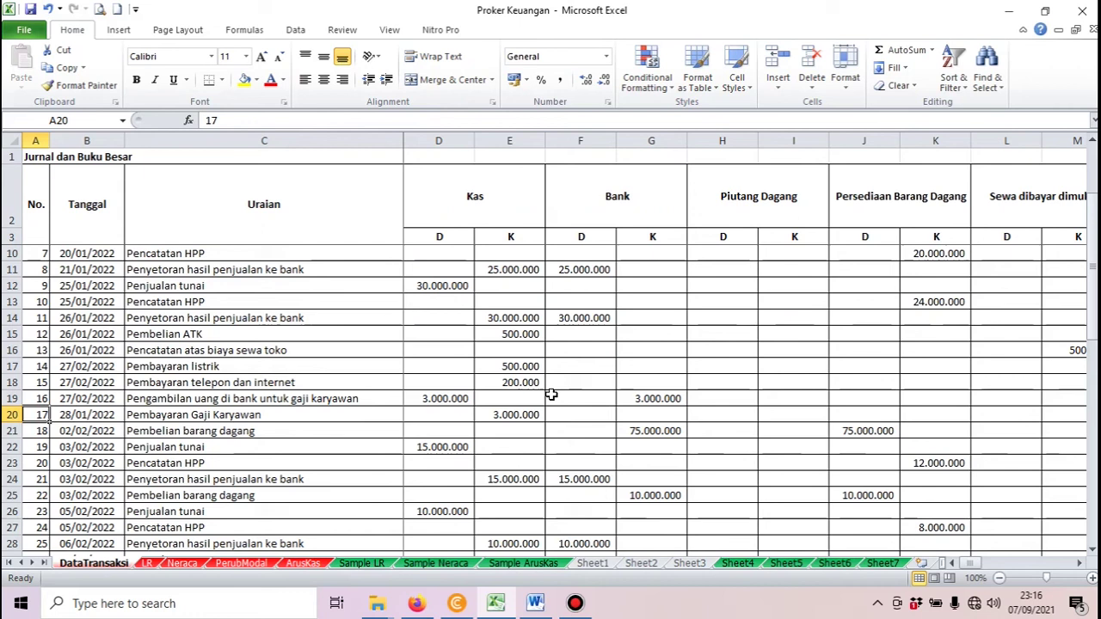
scroll(551, 394, down, 1)
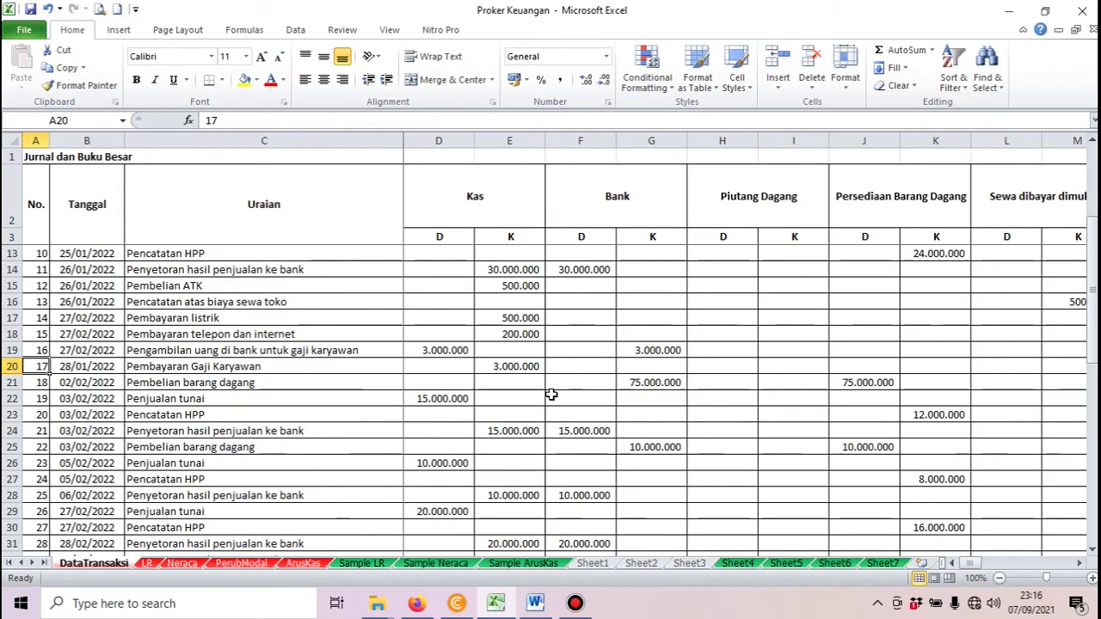
scroll(551, 394, down, 2)
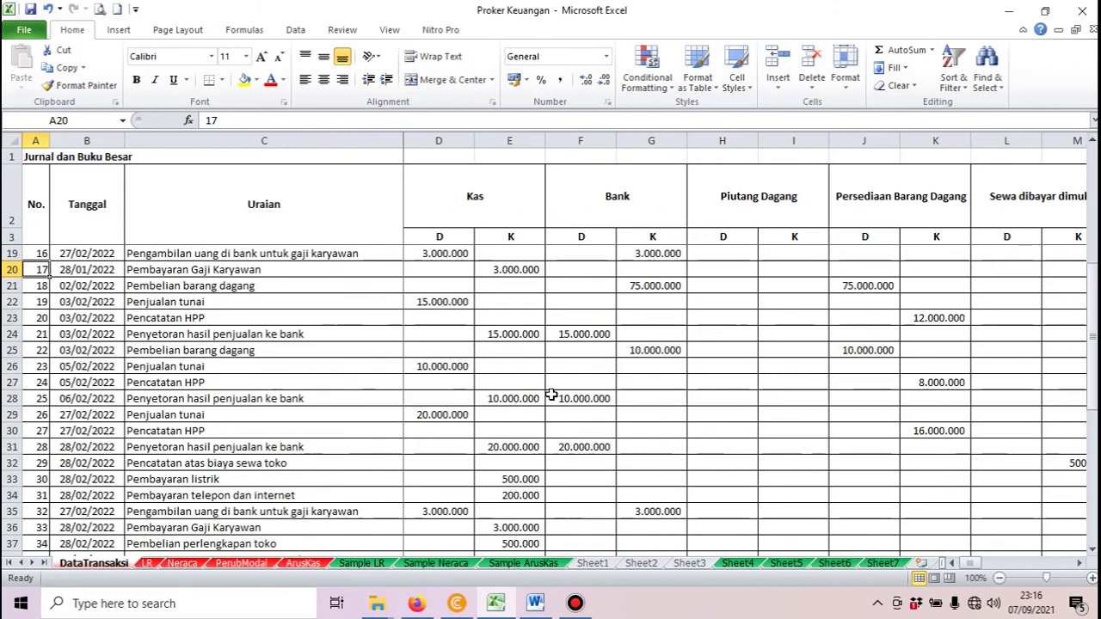
scroll(522, 398, down, 2)
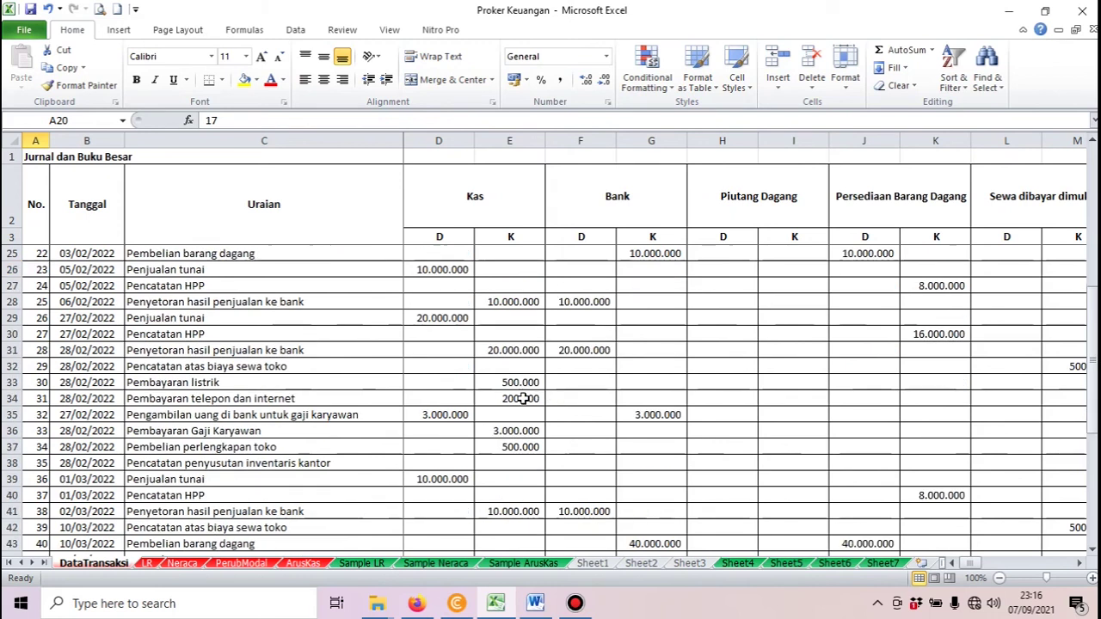
scroll(522, 399, down, 4)
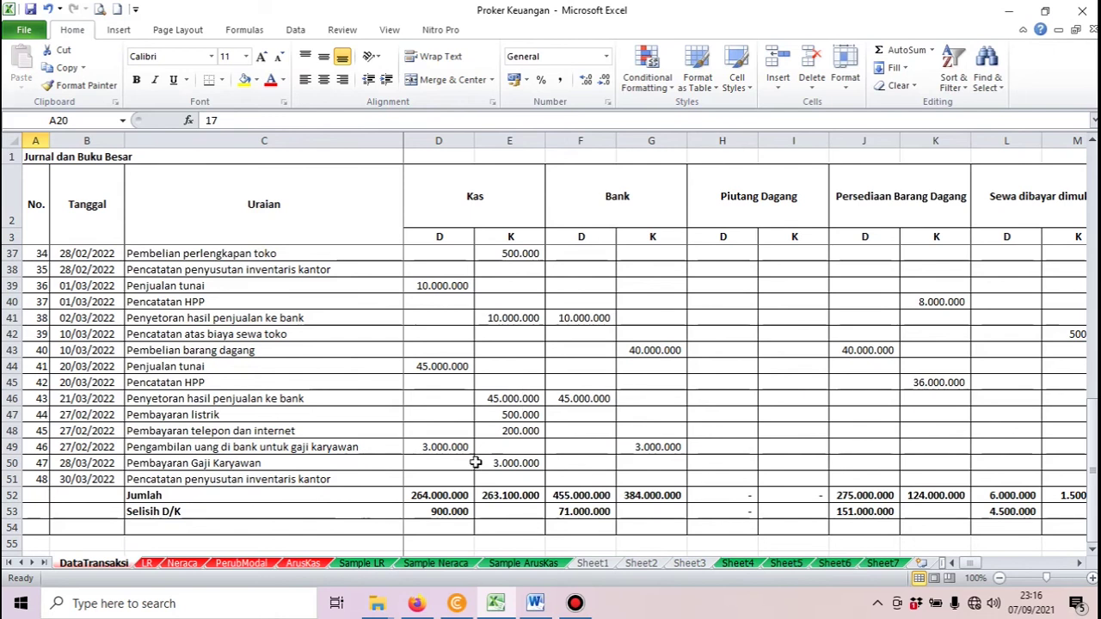
- Trace the Pembelian perlengkapan toko entry in row 37 across all account columns, through Biaya Perlengkapan to Biaya Lain
click(439, 256)
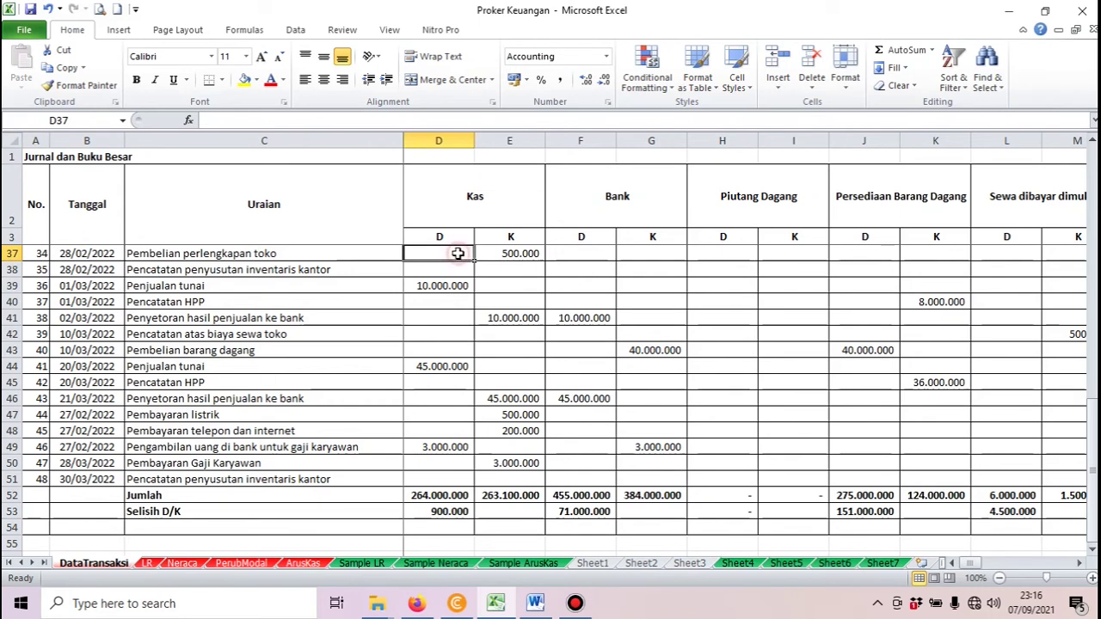
key(Right)
key(Right)
key(Right)
key(Right)
key(Right)
key(Right)
key(Right)
key(Right)
key(Right)
key(Right)
key(Right)
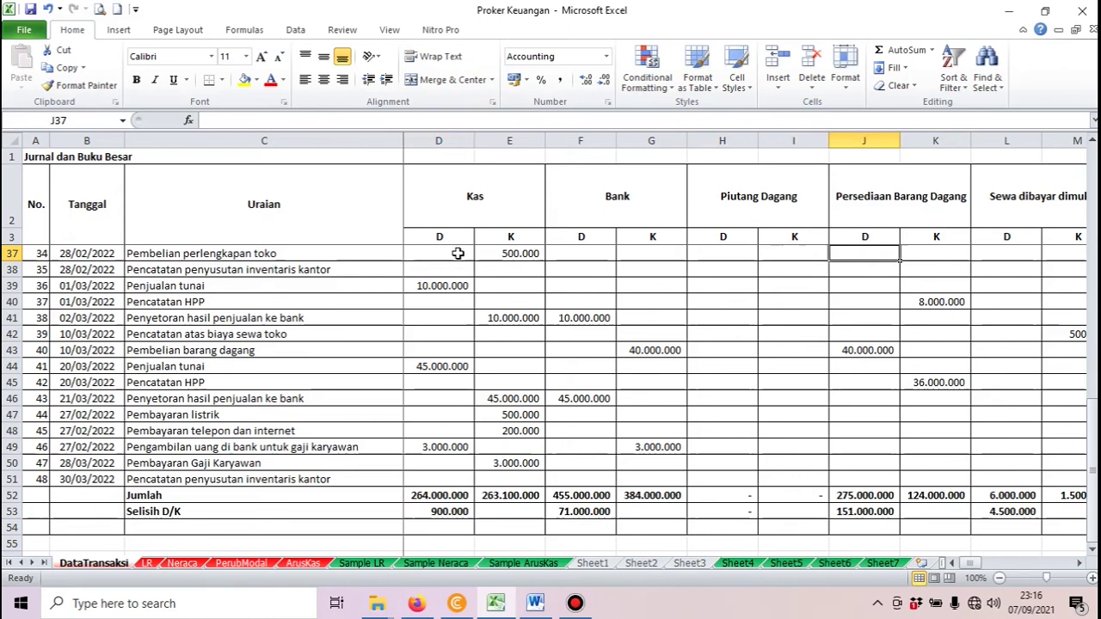
key(Right)
key(Right)
key(Right)
key(Right)
key(Right)
key(Right)
key(Right)
key(Right)
key(Right)
key(Right)
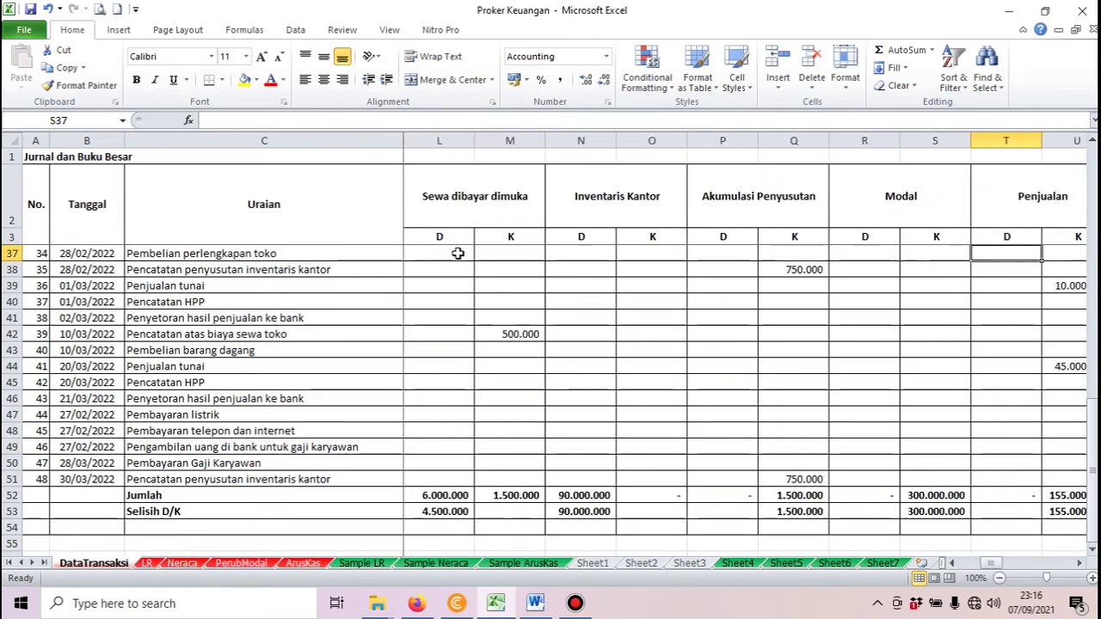
key(Right)
key(Right)
key(Right)
key(Right)
key(Right)
key(Right)
key(Right)
key(Right)
key(Right)
key(Right)
key(Right)
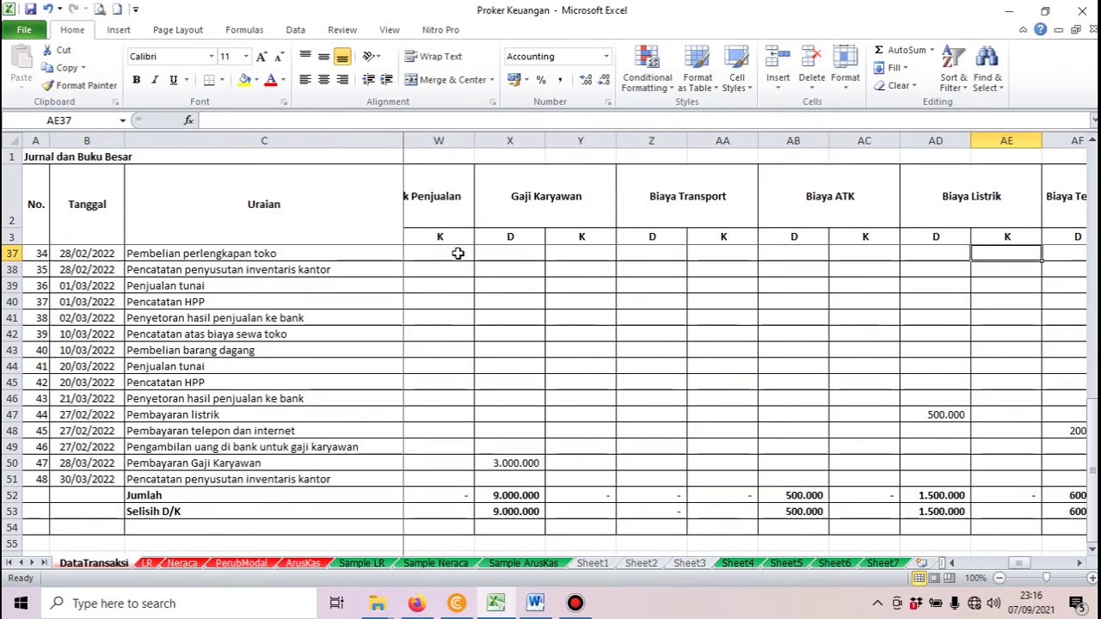
key(Right)
key(Right)
key(Right)
key(Right)
key(Right)
key(Right)
key(Right)
key(Right)
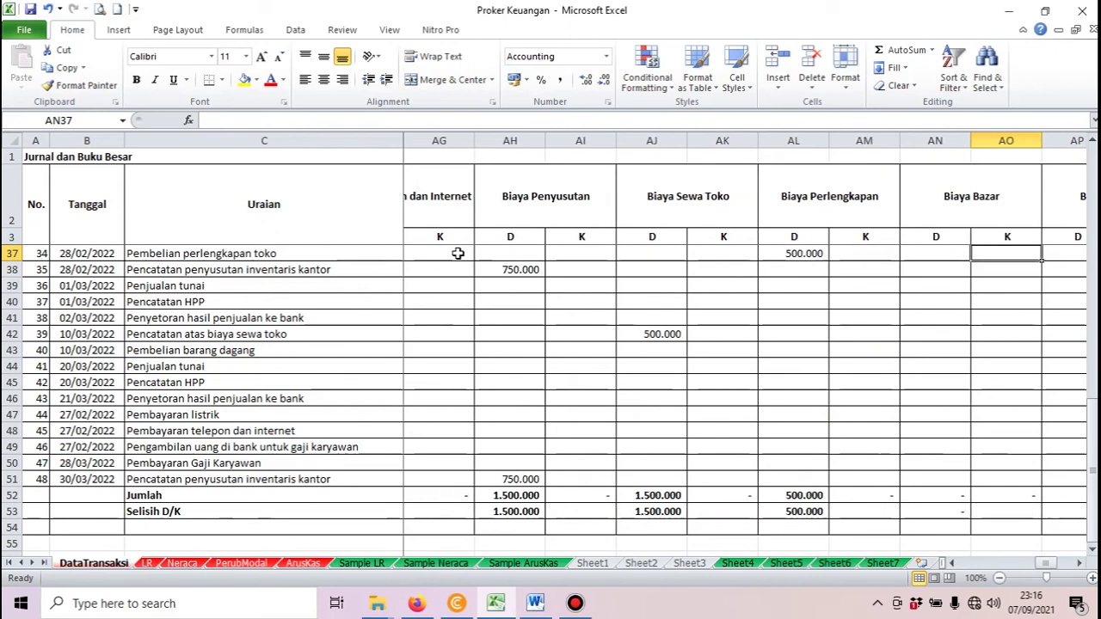
key(Right)
key(Right)
key(Right)
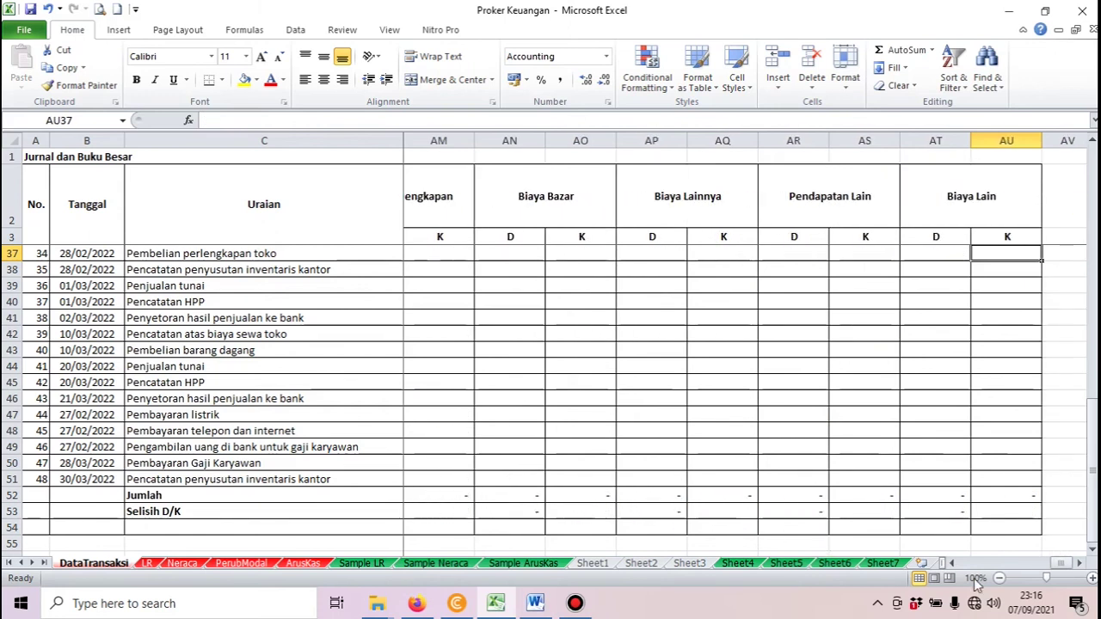
- Return to the Kas columns and go through the credit entries from row 37 down to the Jumlah row
drag(1060, 562, 954, 563)
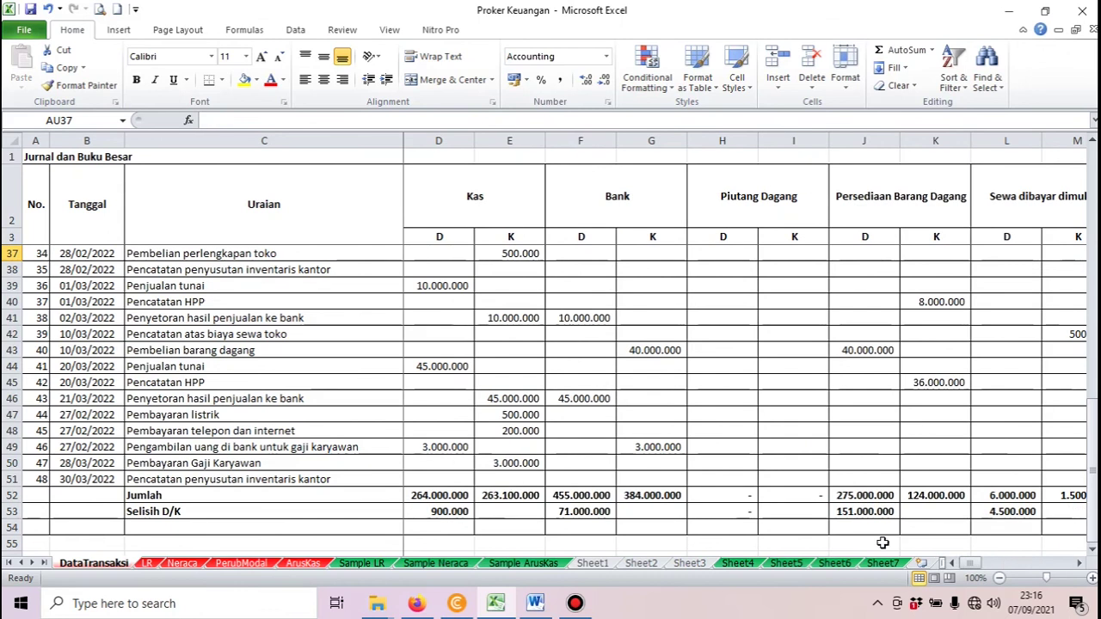
click(492, 252)
key(Return)
key(Down)
key(Down)
key(Down)
key(Down)
key(Down)
key(Down)
key(Down)
key(Down)
key(Down)
key(Down)
key(Down)
key(Down)
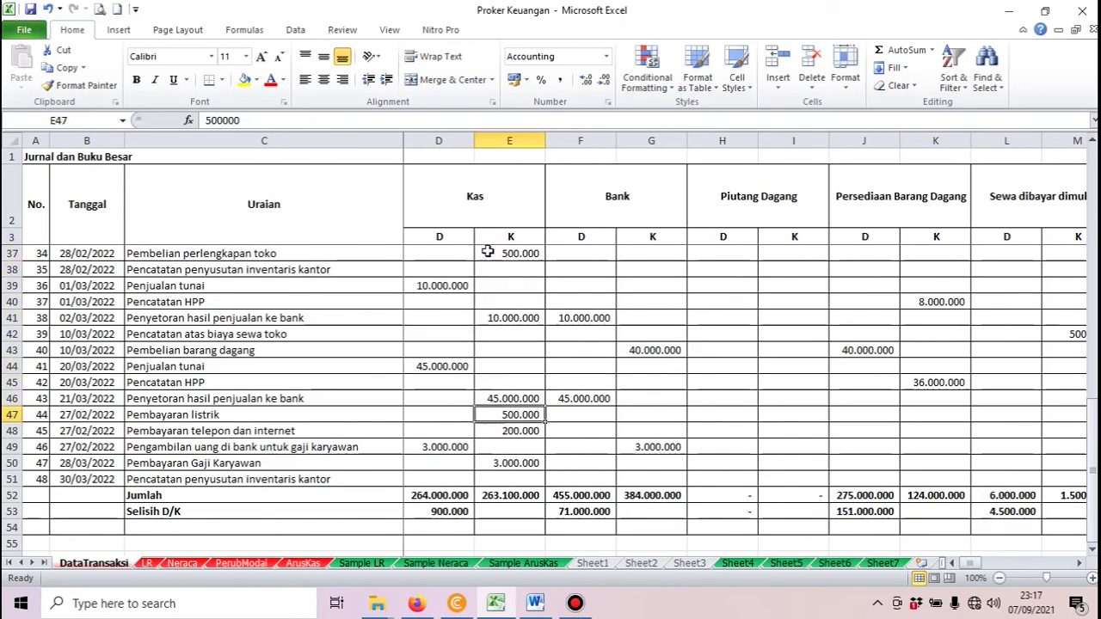
key(Down)
key(Down)
- Inspect the Kas debit and credit sum formulas in row 52 and the Selisih D/K formula in D53
key(Left)
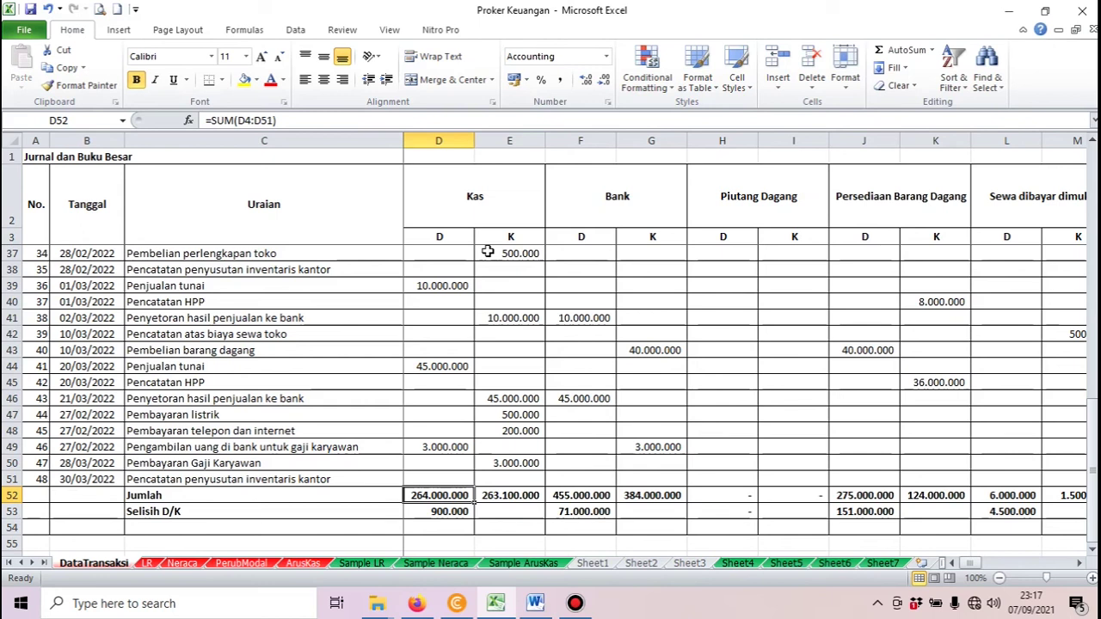
key(Up)
key(Down)
key(Right)
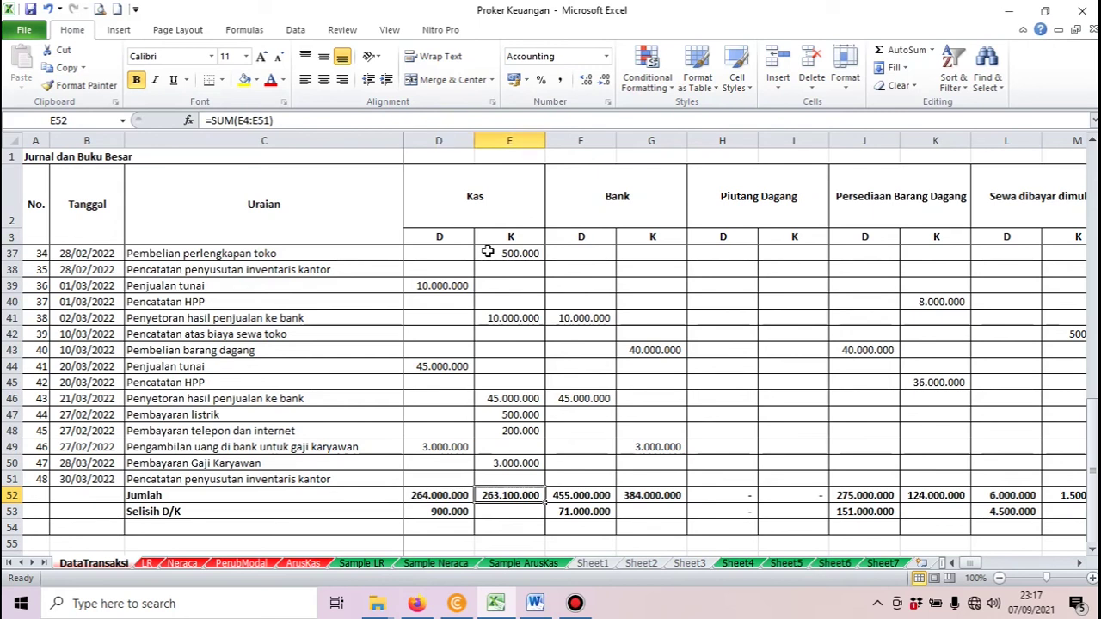
key(Down)
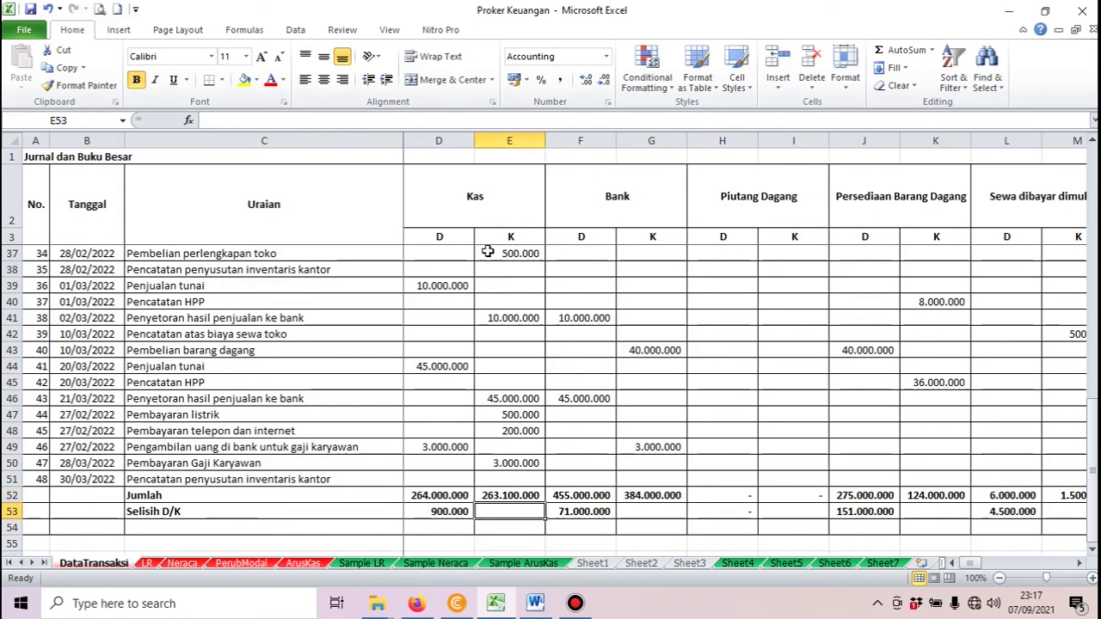
key(Left)
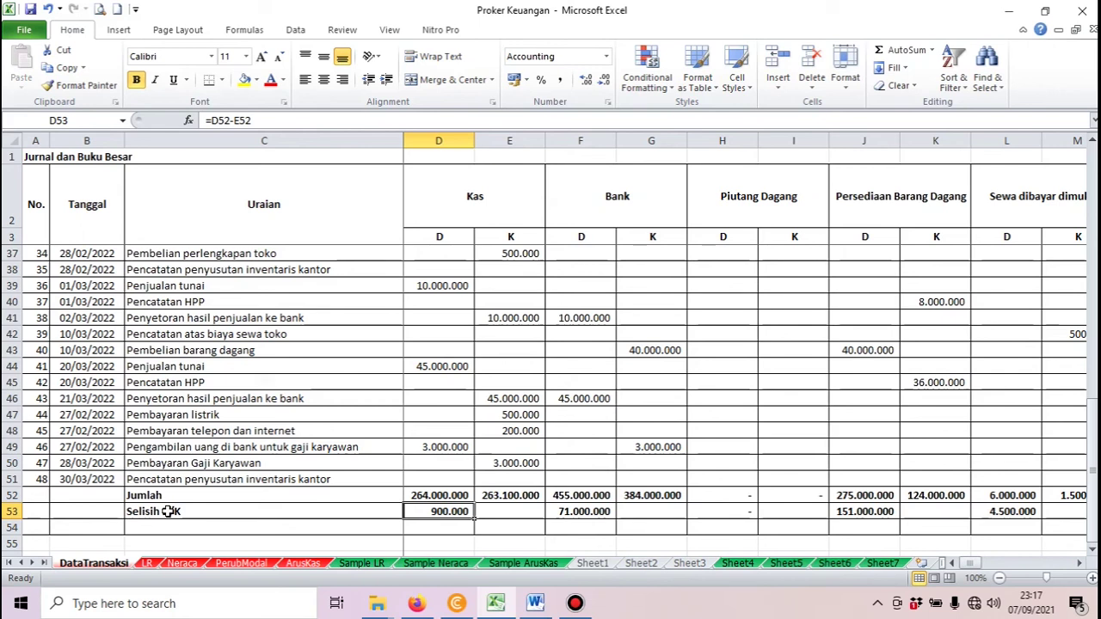
- Open the LR sheet and review the Laporan Laba Rugi down to Laba Bersih Sebelum Pajak
scroll(168, 511, up, 3)
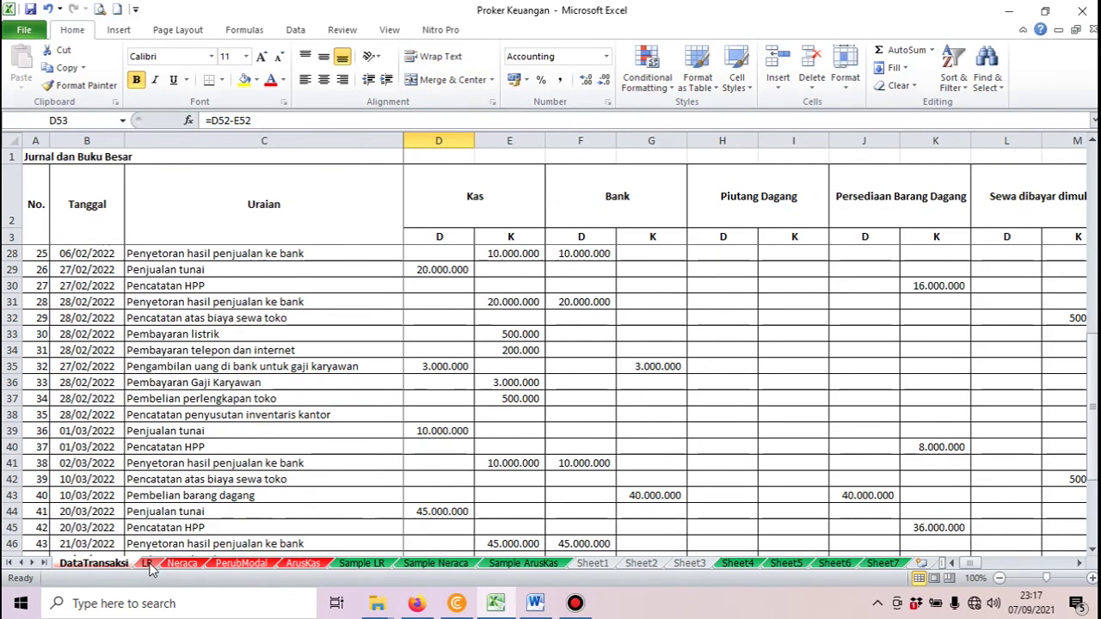
click(148, 564)
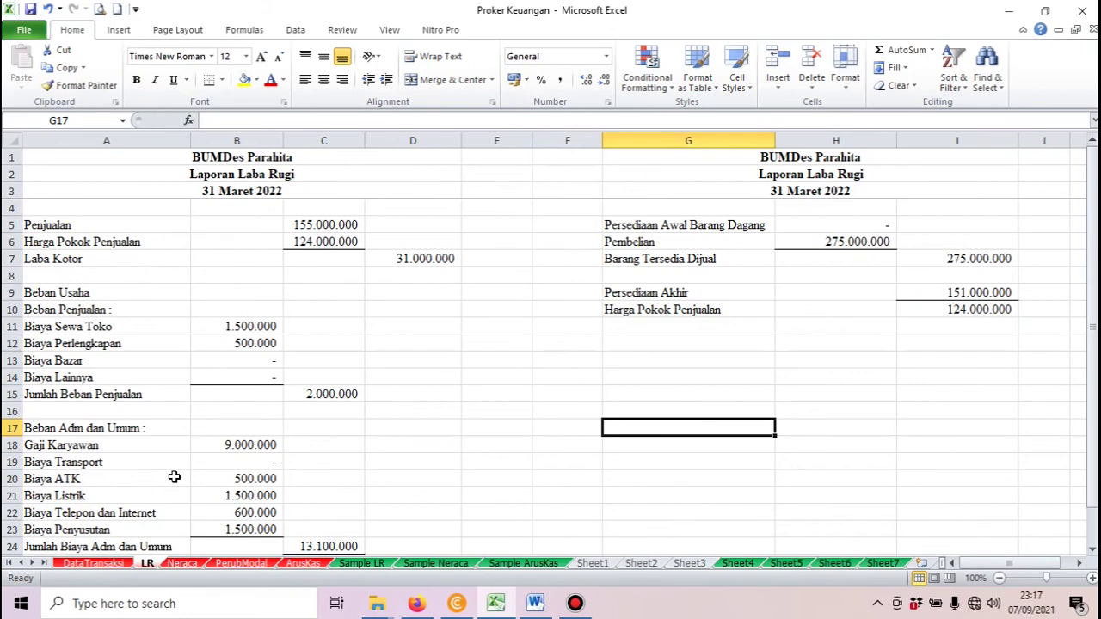
click(218, 174)
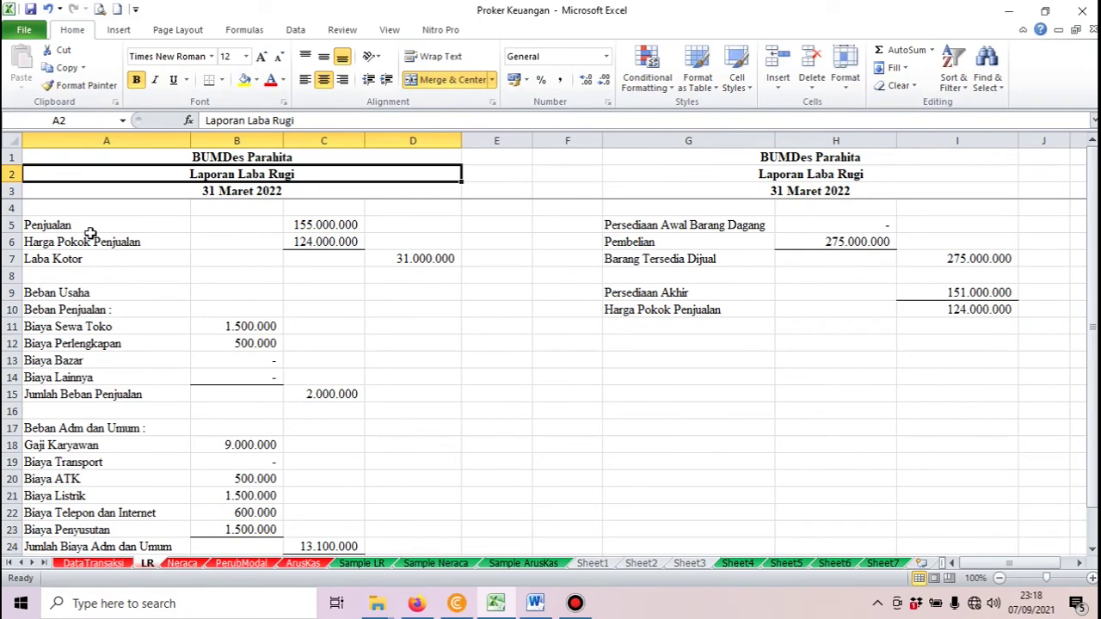
scroll(131, 253, down, 2)
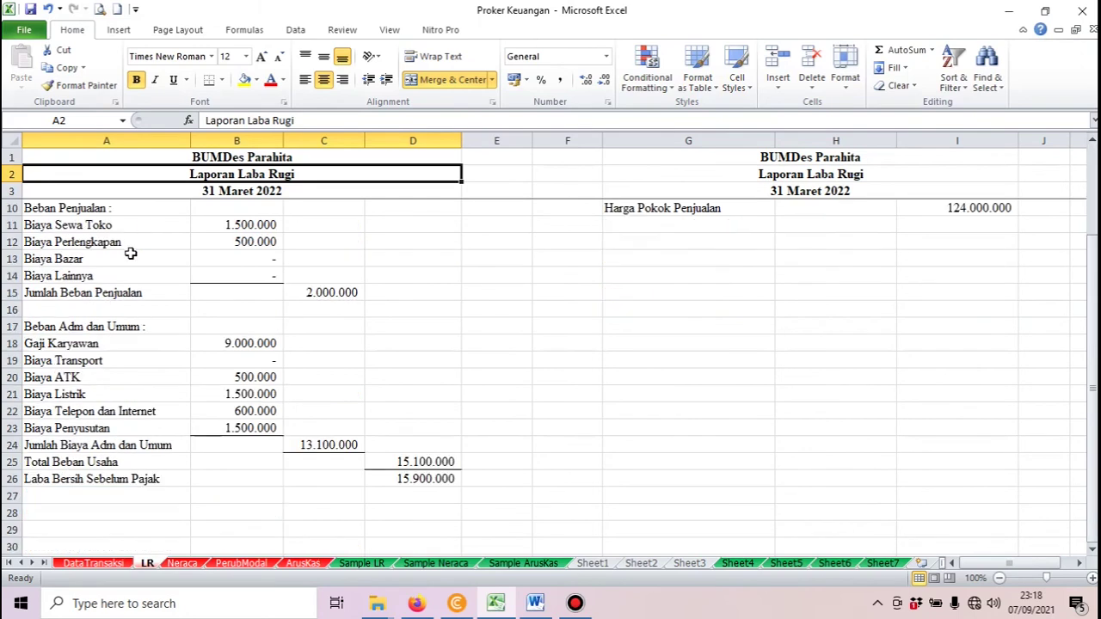
- Go back to the start of the Laporan Laba Rugi and inspect the Penjualan formula in C5
scroll(130, 253, up, 1)
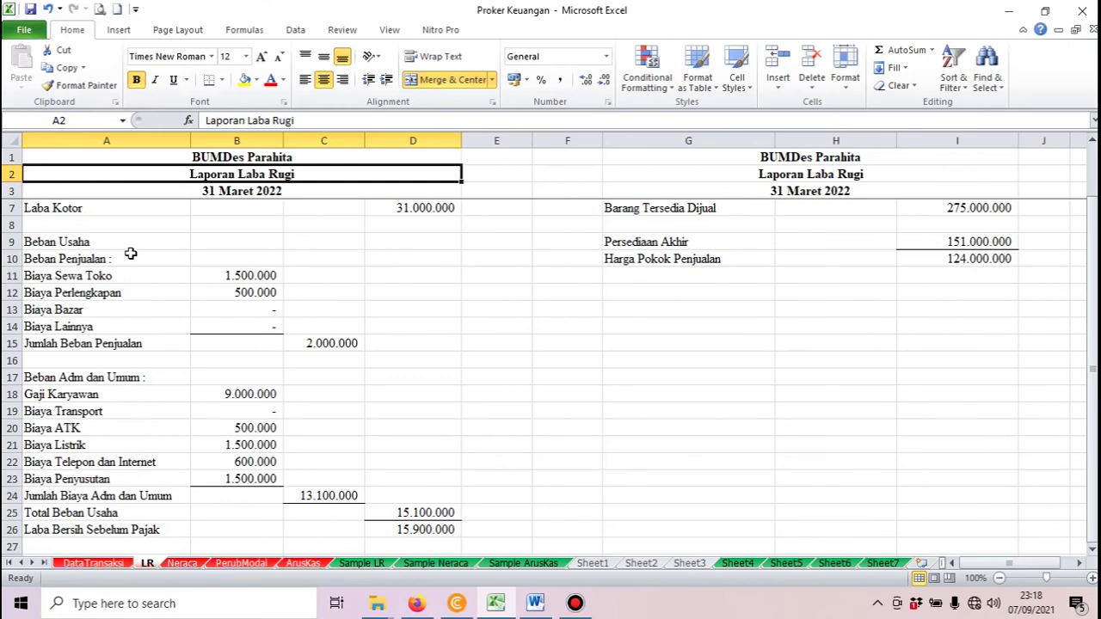
scroll(82, 236, up, 1)
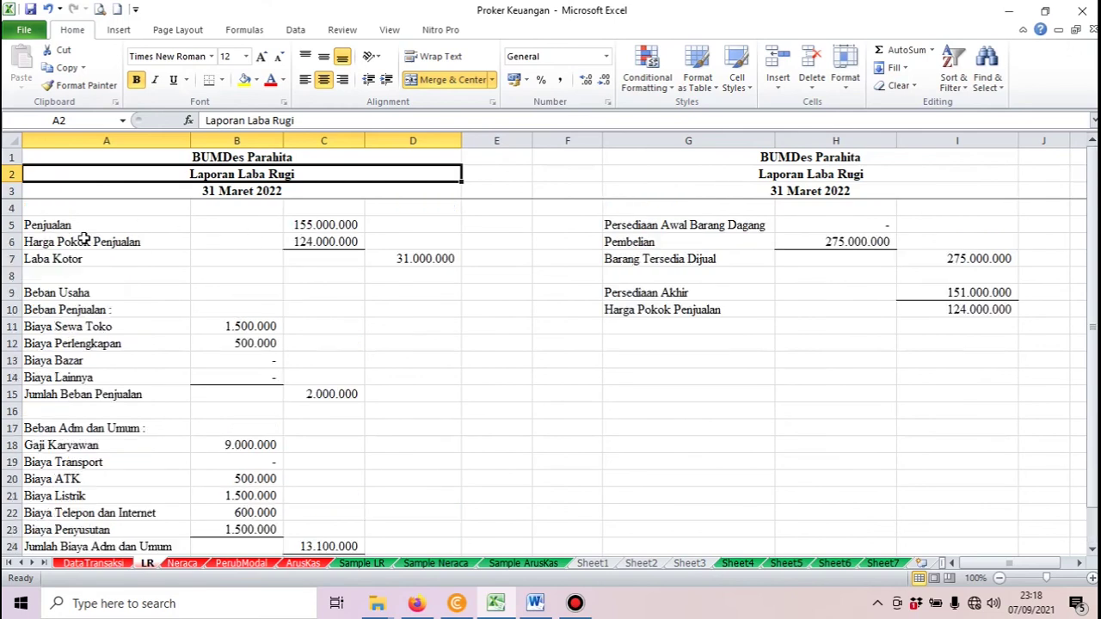
click(56, 226)
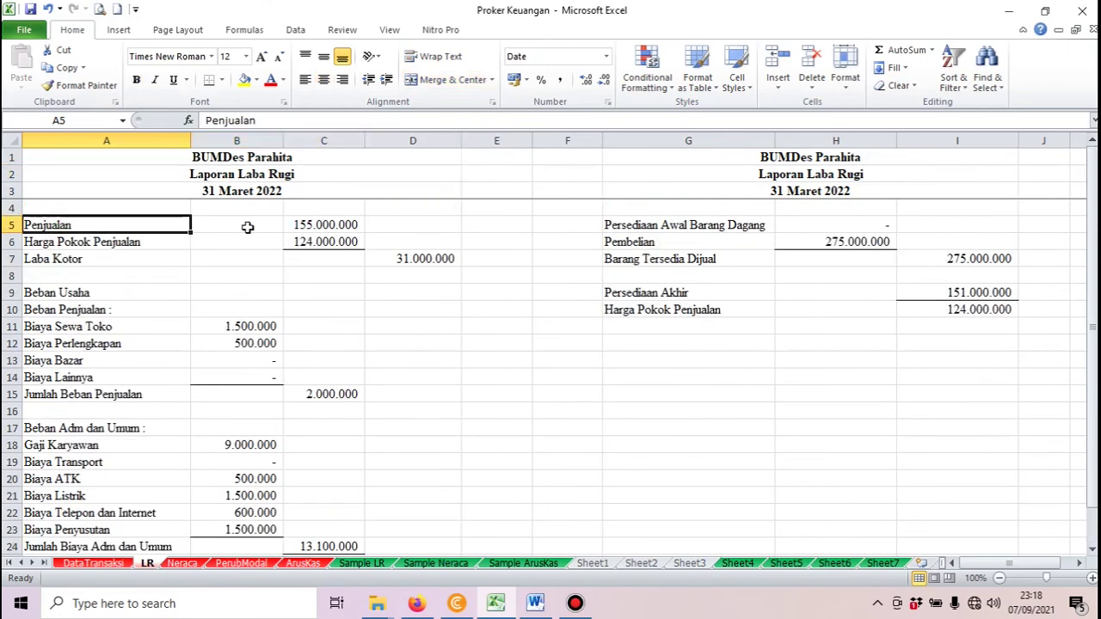
click(353, 224)
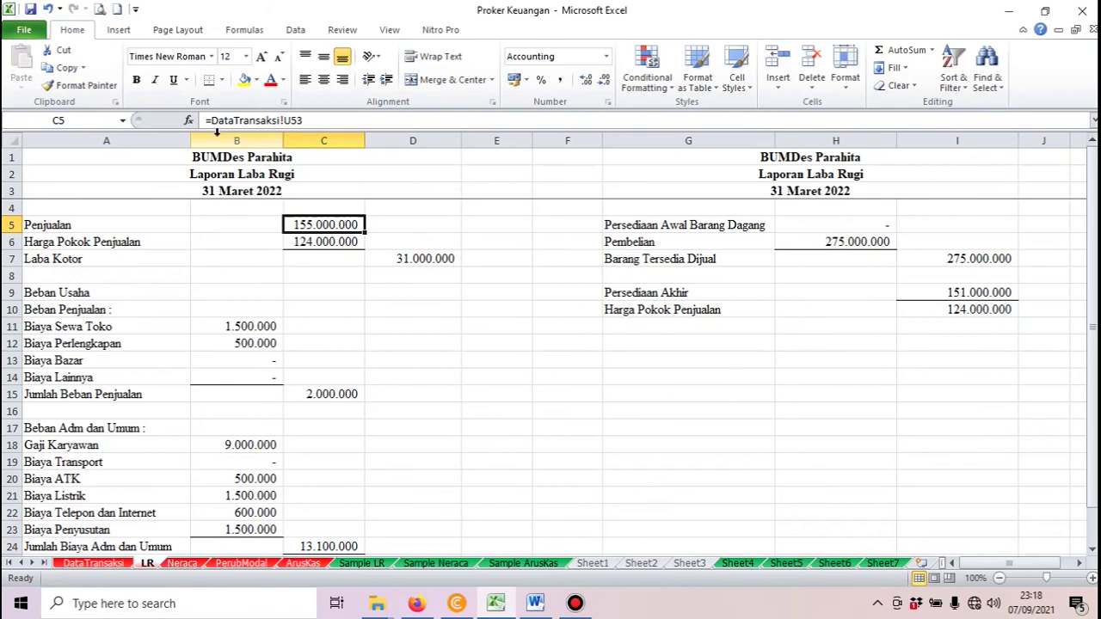
- Trace the Penjualan figure to its source in the DataTransaksi sheet, checking the credit Jumlah in U52 and Selisih D/K in U53
click(93, 563)
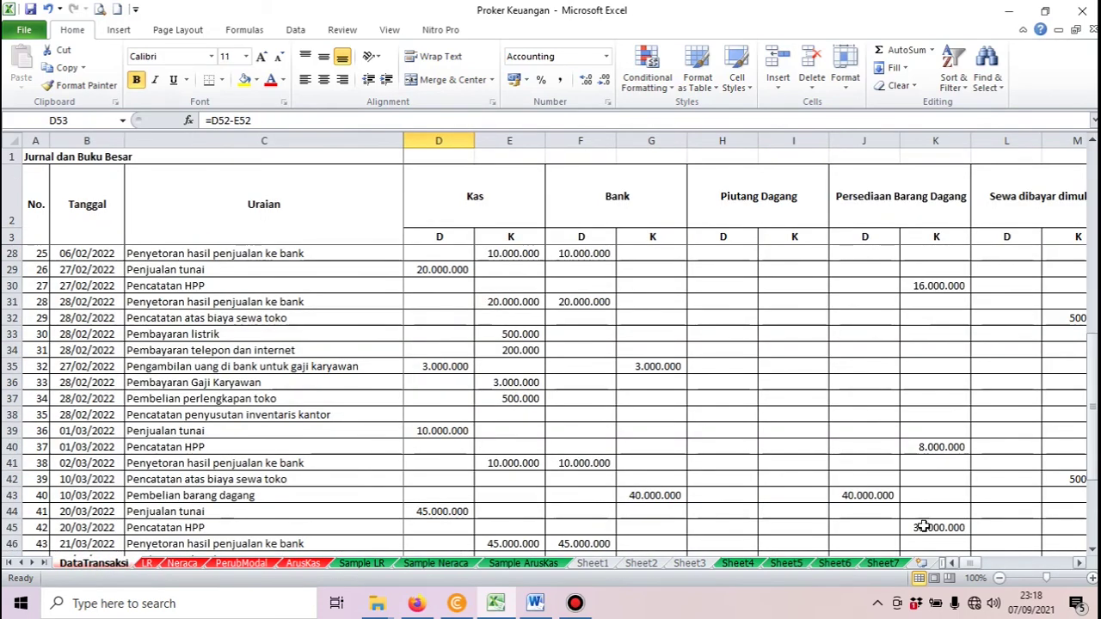
scroll(873, 274, up, 2)
click(873, 217)
key(Right)
key(Right)
key(Right)
key(Right)
key(Right)
key(Right)
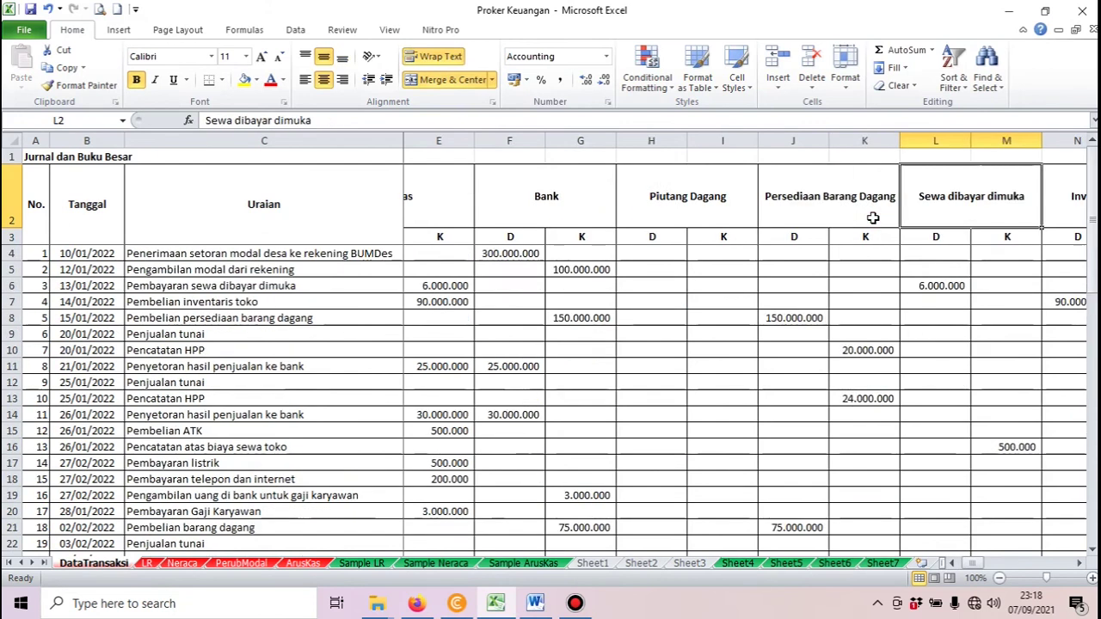
key(Right)
key(Left)
key(Left)
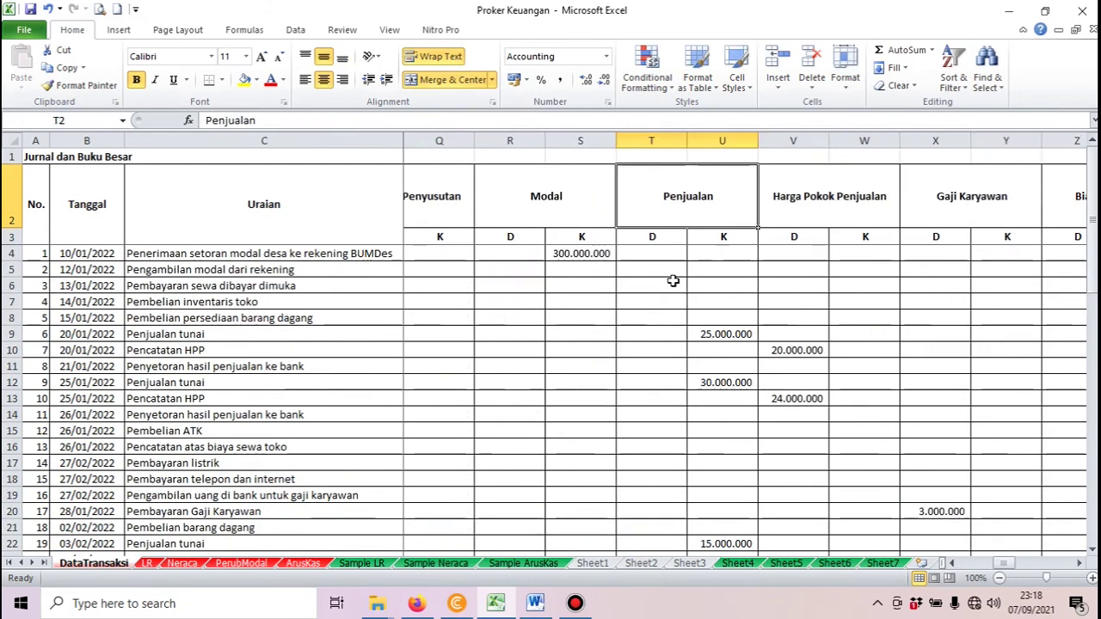
scroll(671, 285, down, 11)
scroll(670, 284, down, 3)
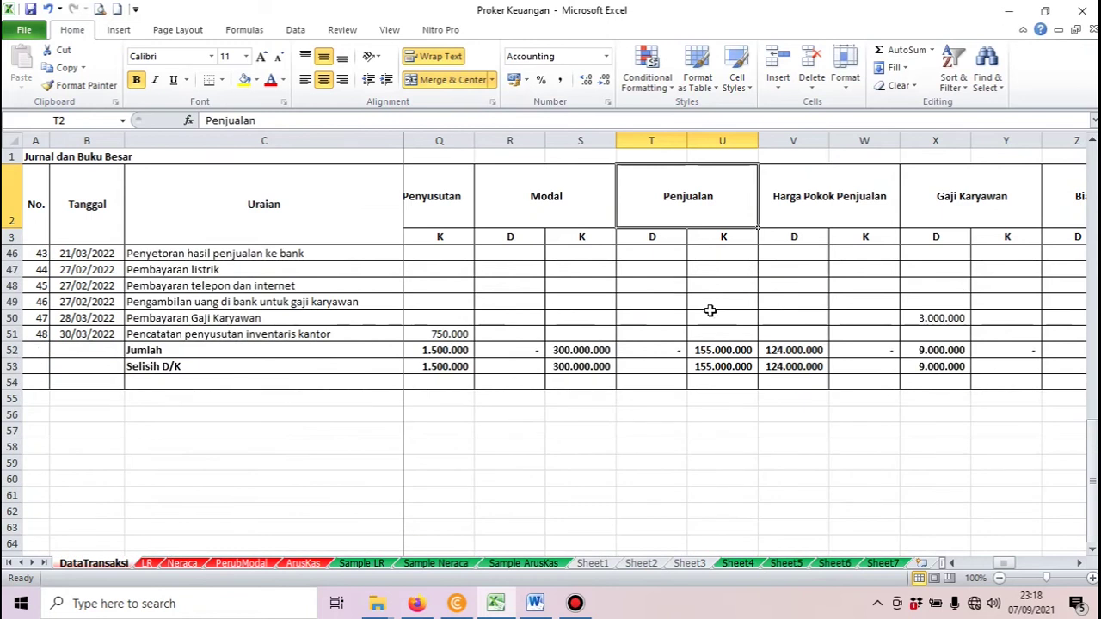
click(722, 351)
click(722, 366)
- Inspect the Harga Pokok Penjualan formula in C6 of the LR sheet and its source cell V53 in DataTransaksi
click(147, 563)
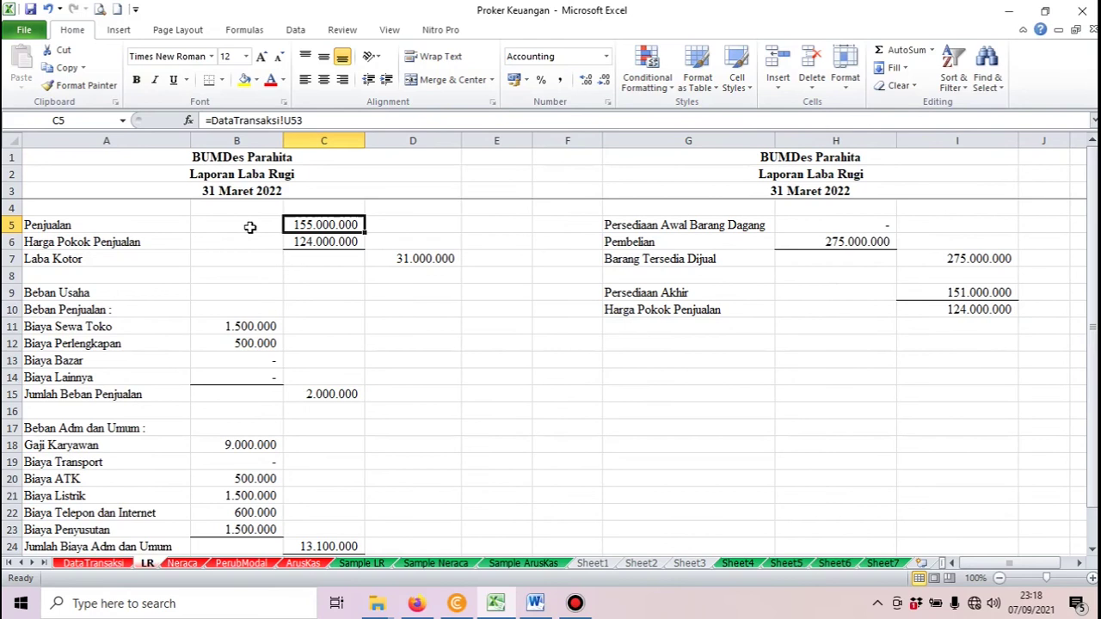
click(332, 241)
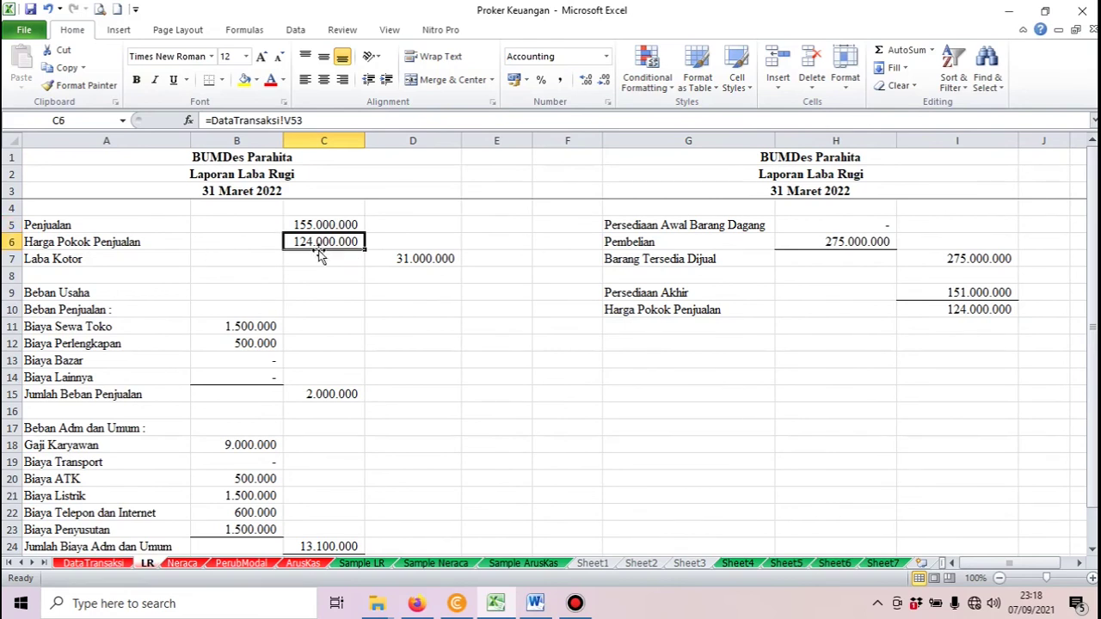
click(94, 563)
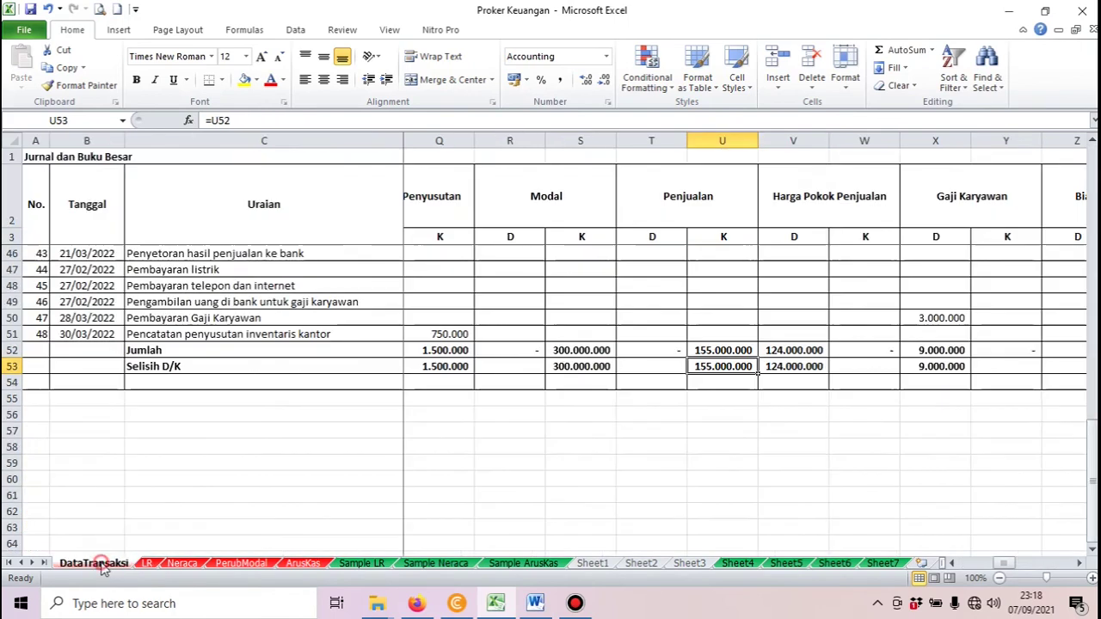
click(788, 367)
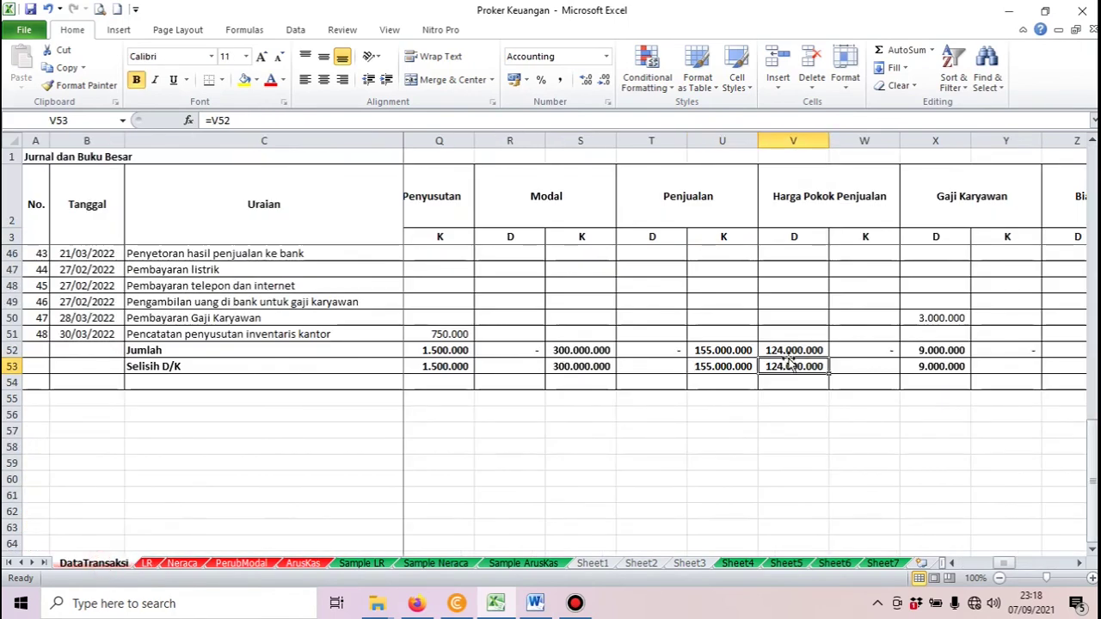
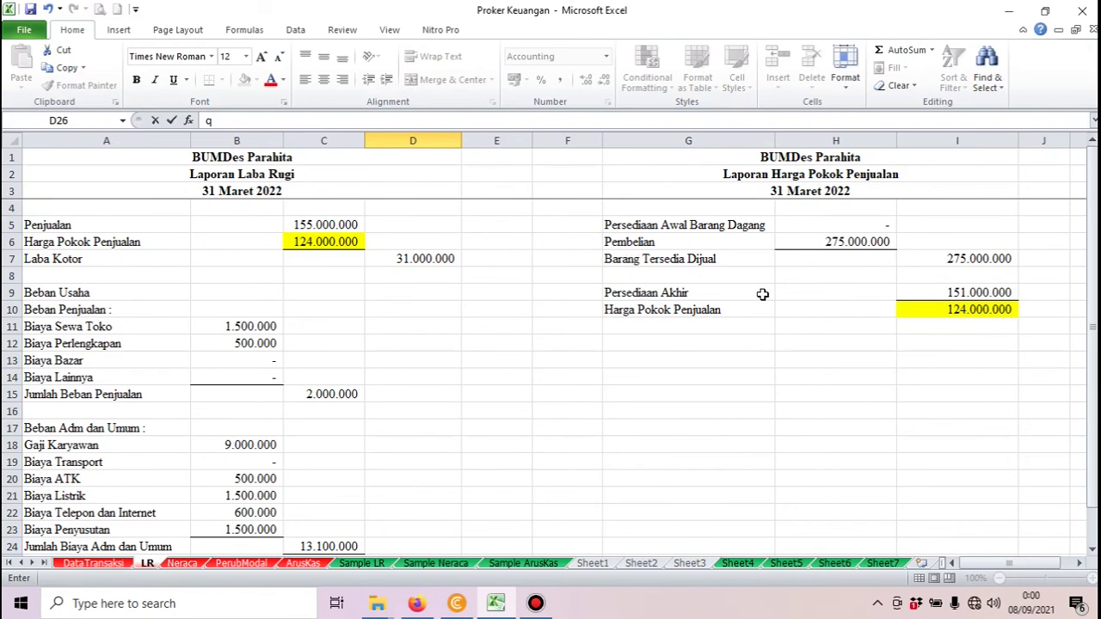
- Compare the Harga Pokok Penjualan formulas in I10 and C6 of the LR sheet, checking the Persediaan Barang Dagang columns in DataTransaksi
click(966, 310)
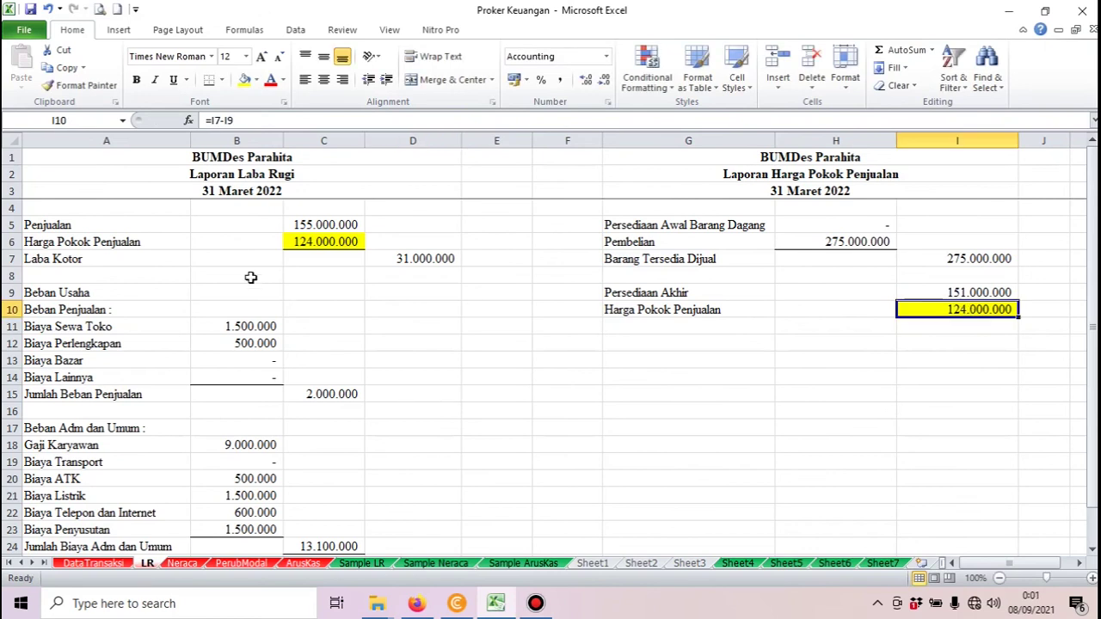
click(307, 242)
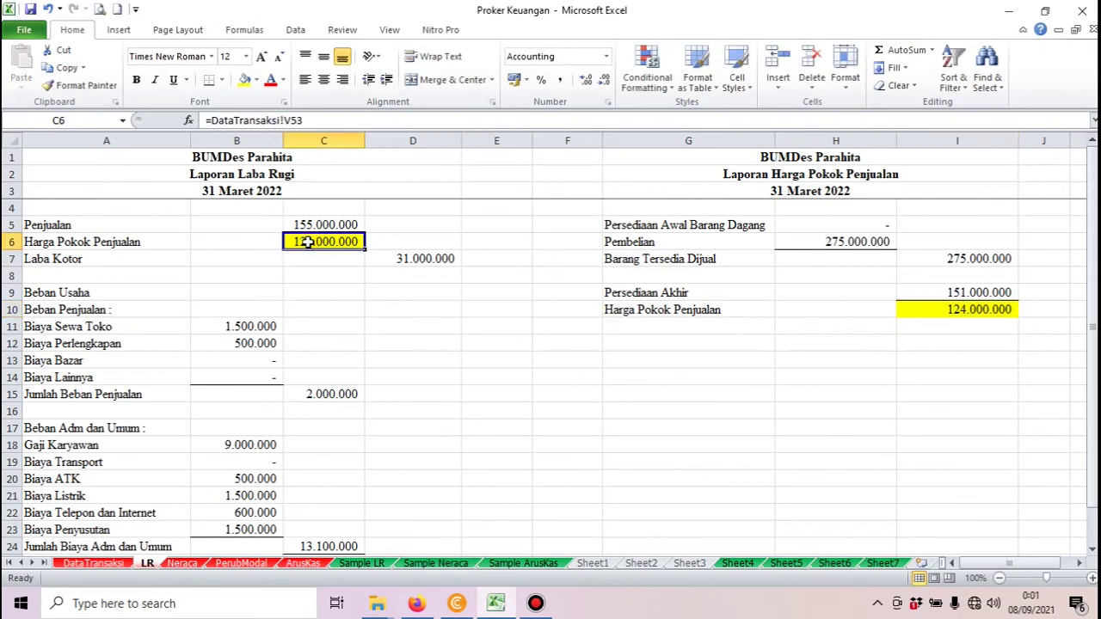
click(95, 563)
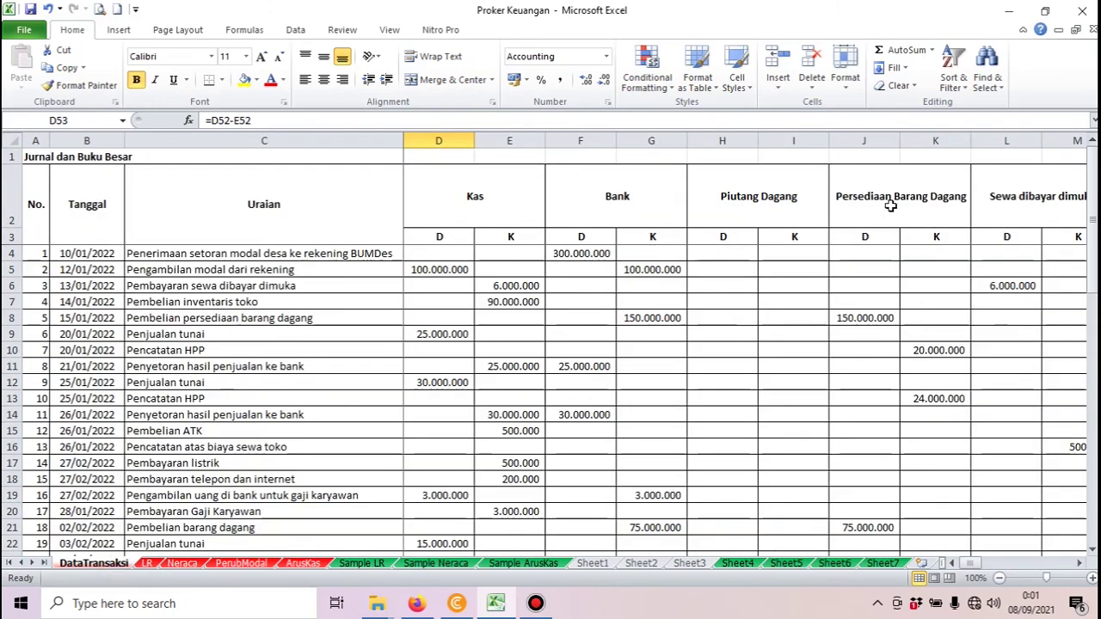
click(151, 564)
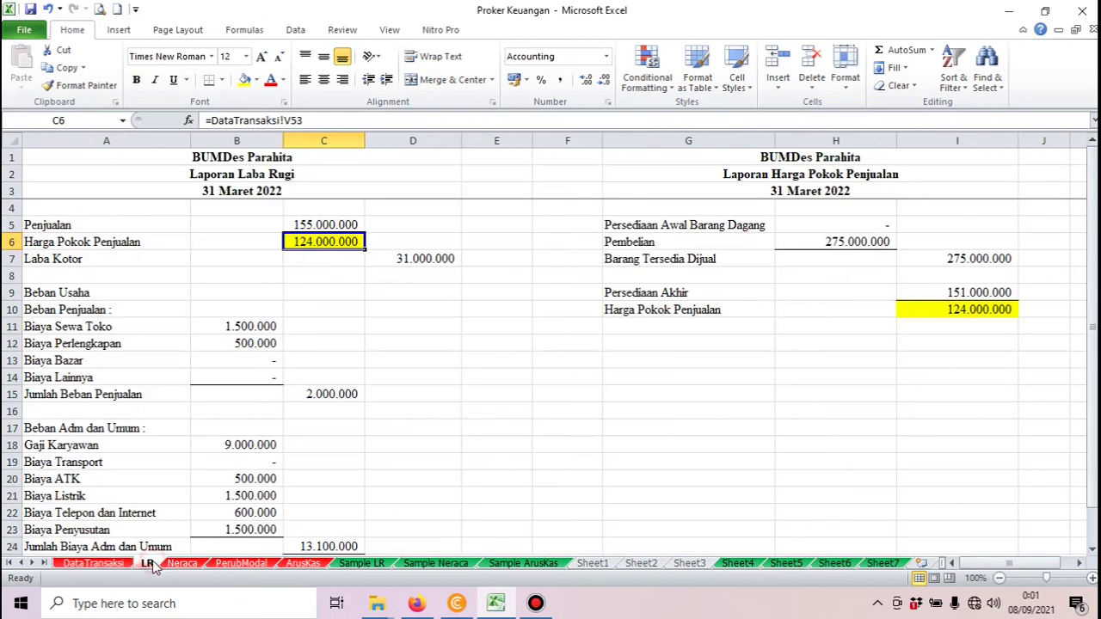
- Inspect Persediaan Awal in H5 and Pembelian in H6, and trace the purchases to the inventory debit total in DataTransaksi J52
click(838, 243)
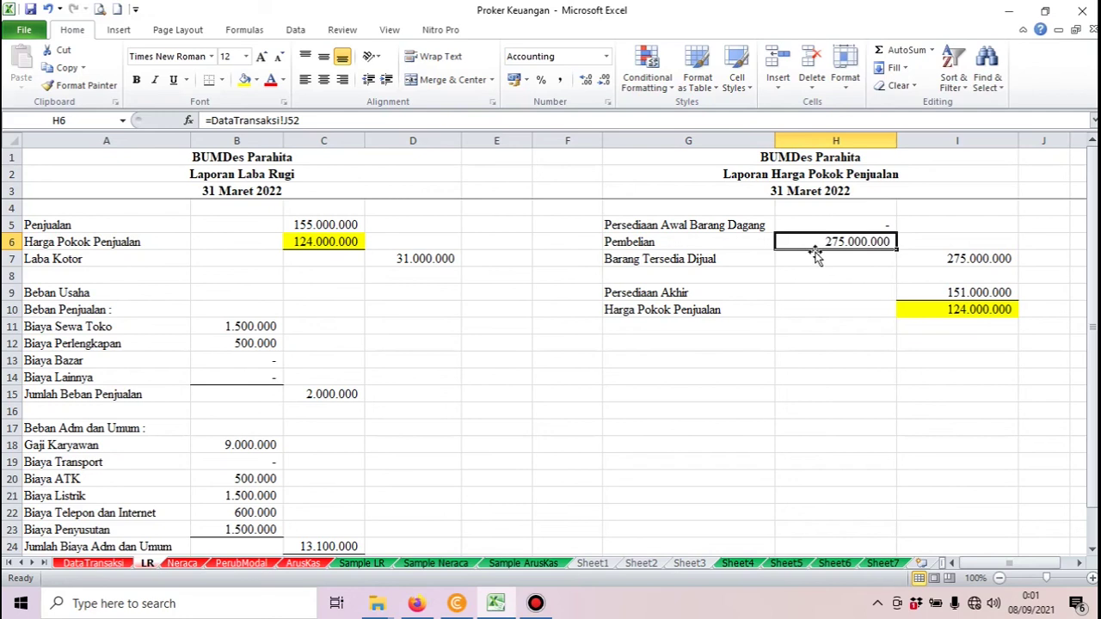
click(815, 226)
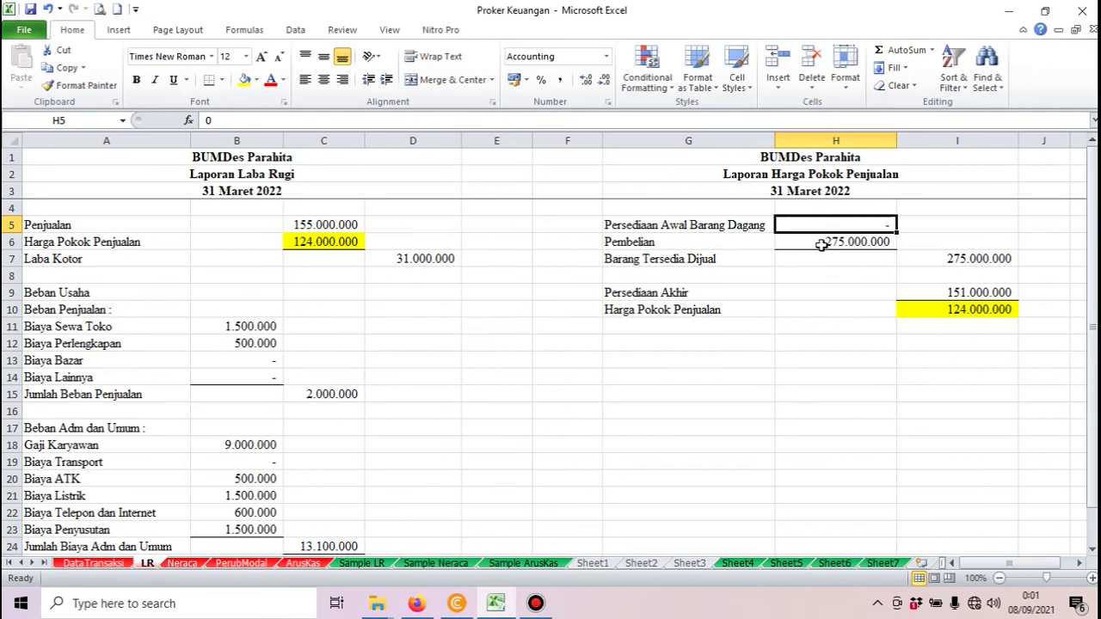
click(821, 244)
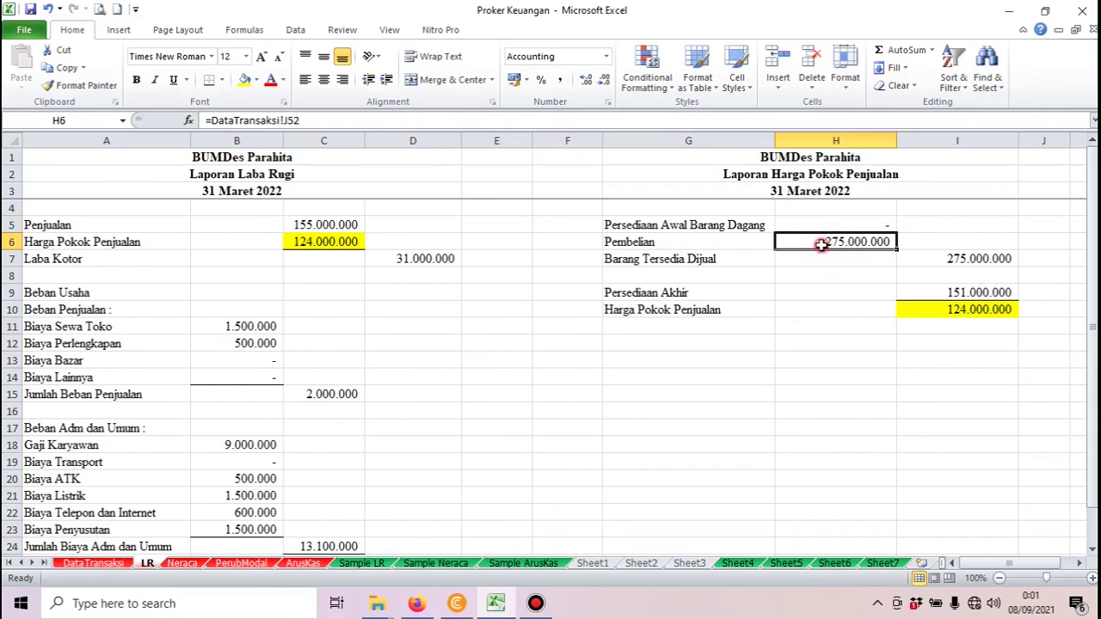
click(92, 563)
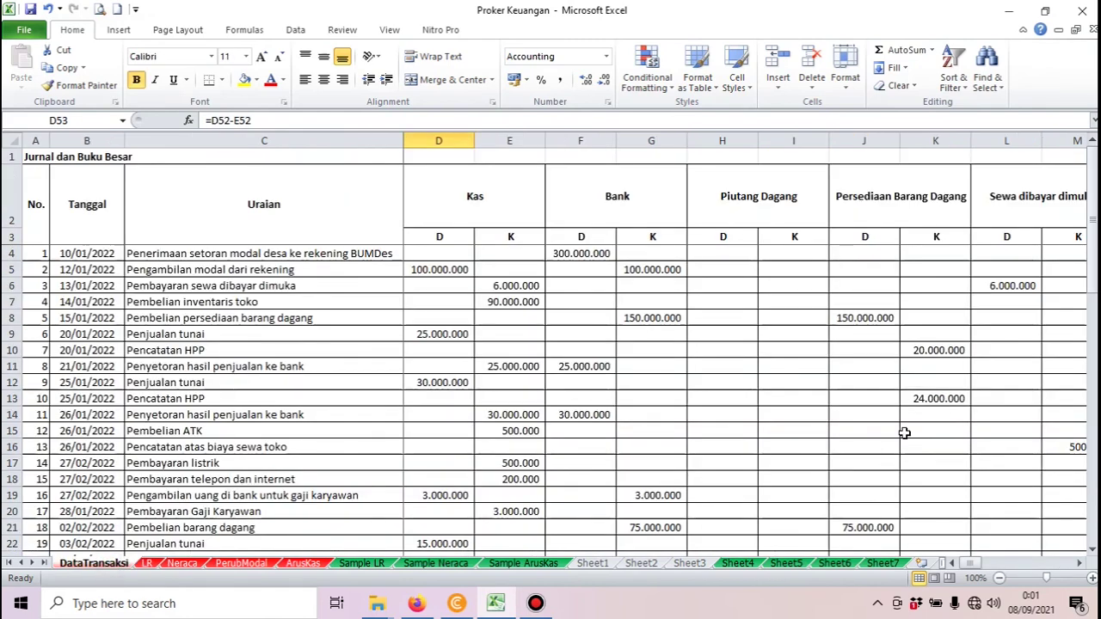
scroll(904, 432, down, 11)
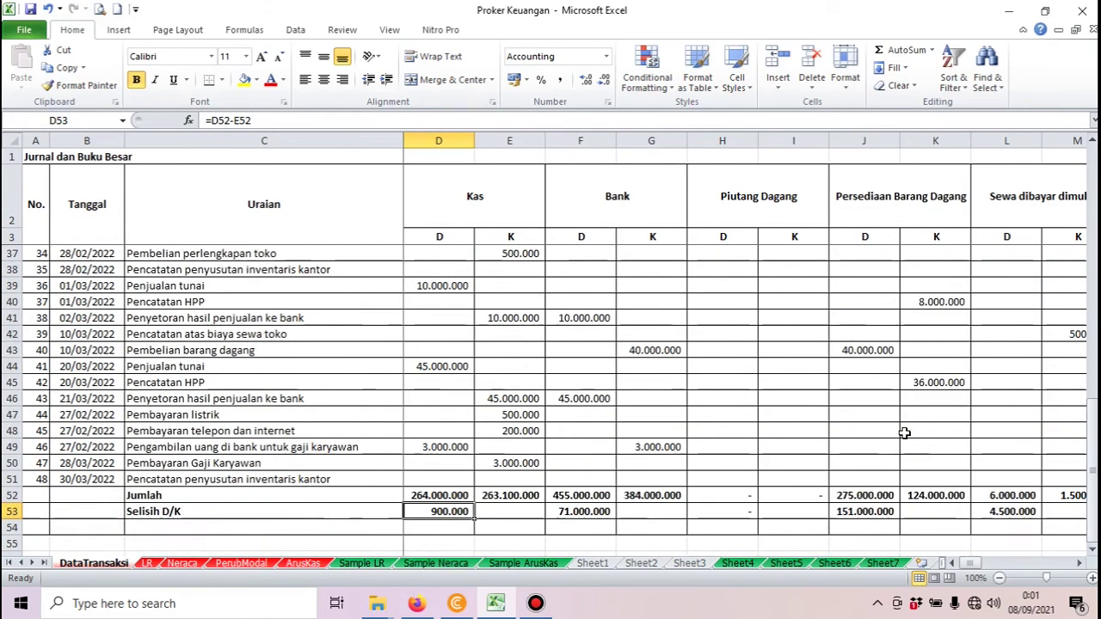
scroll(904, 432, down, 2)
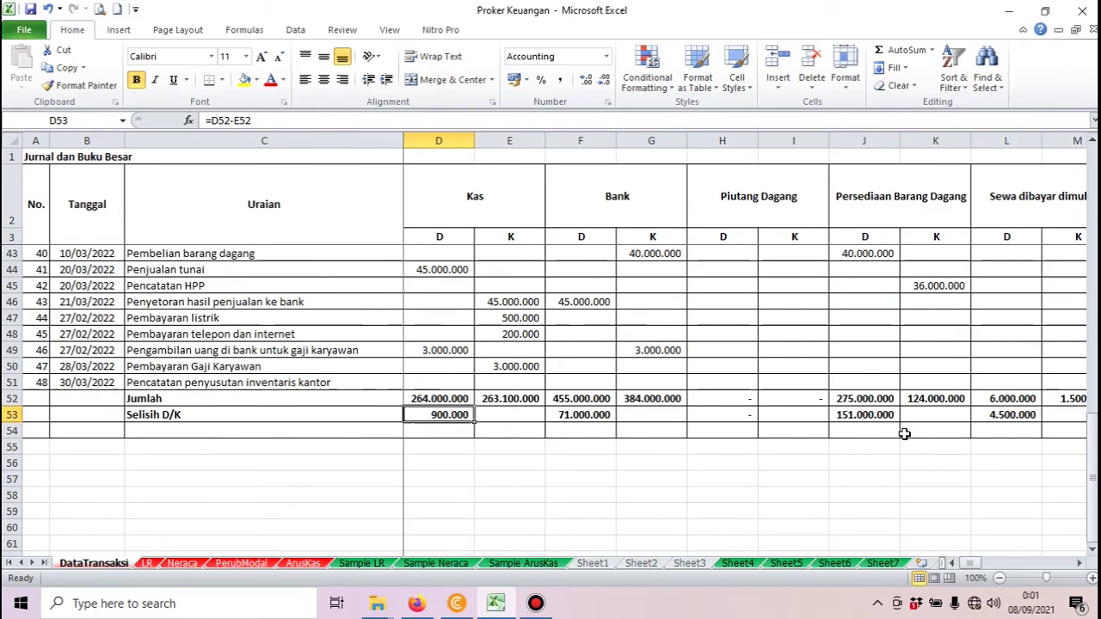
click(848, 402)
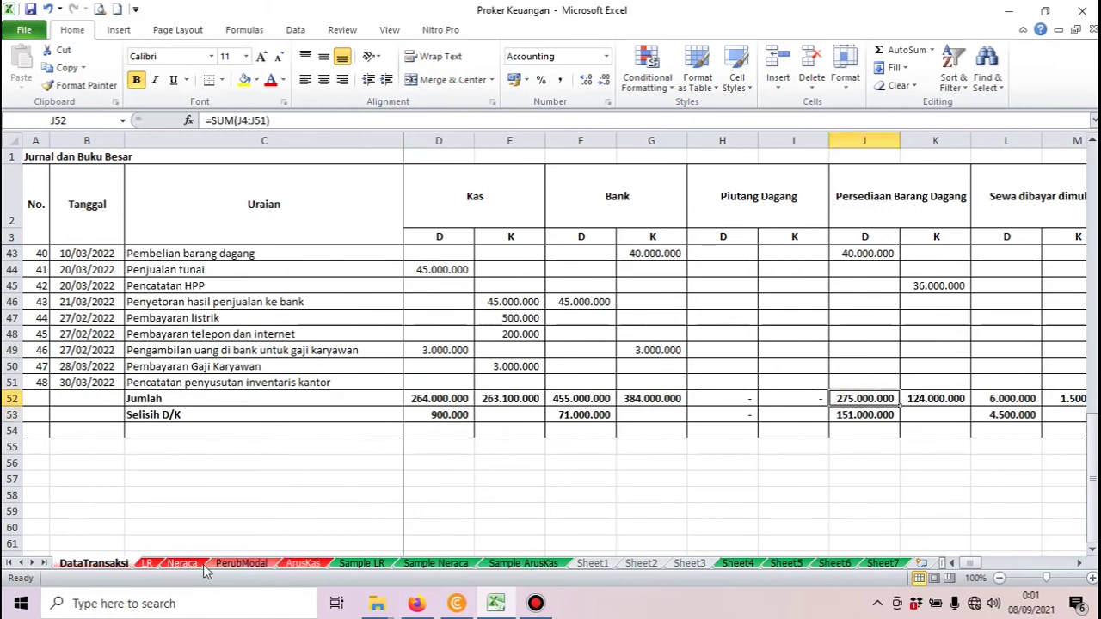
- Inspect Persediaan Akhir in I9 of the LR sheet and trace it to DataTransaksi J53 and the inventory totals in J52 and K52
click(148, 565)
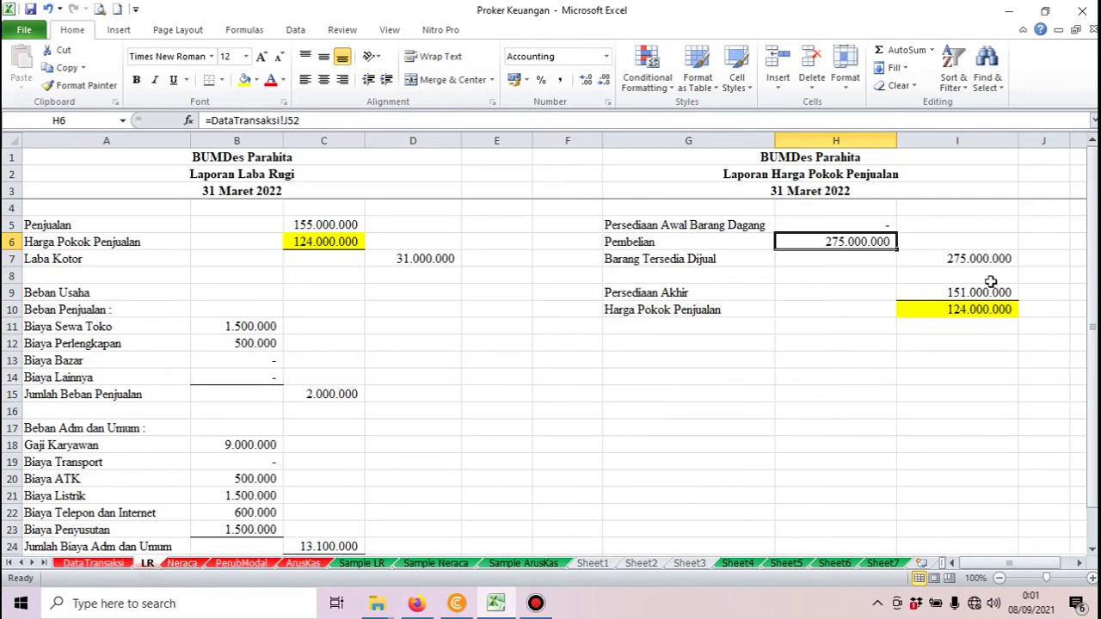
click(956, 293)
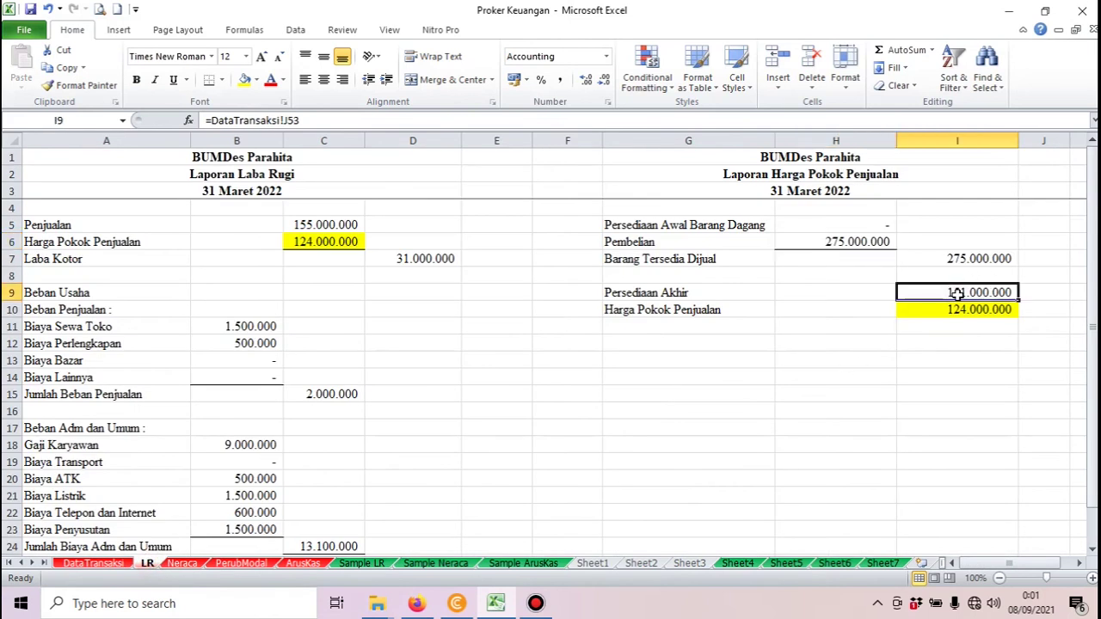
click(110, 571)
click(886, 415)
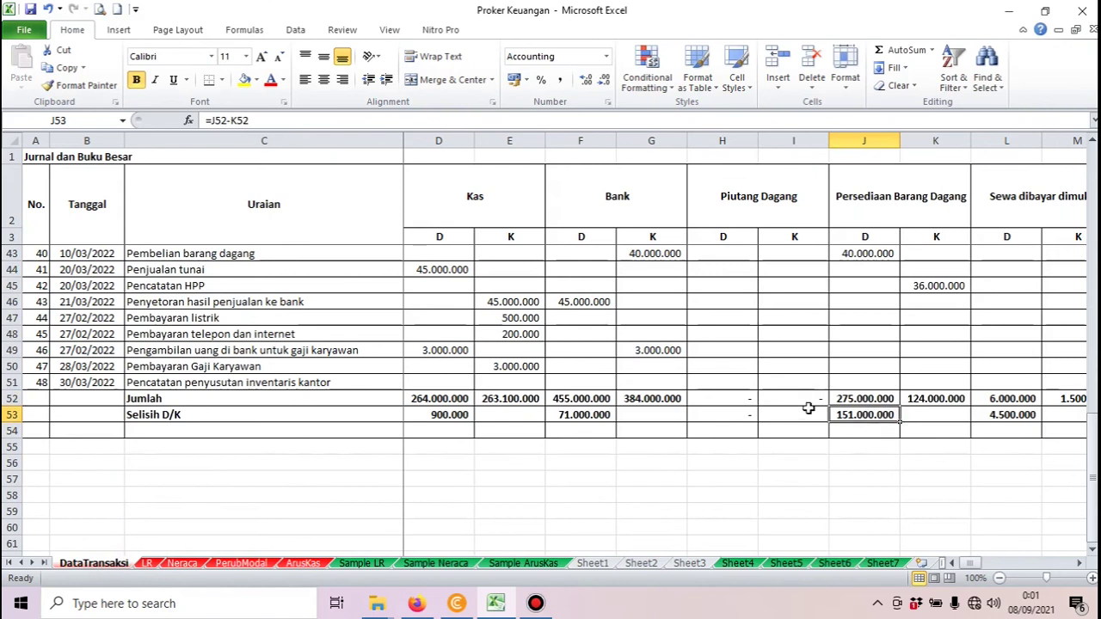
click(869, 396)
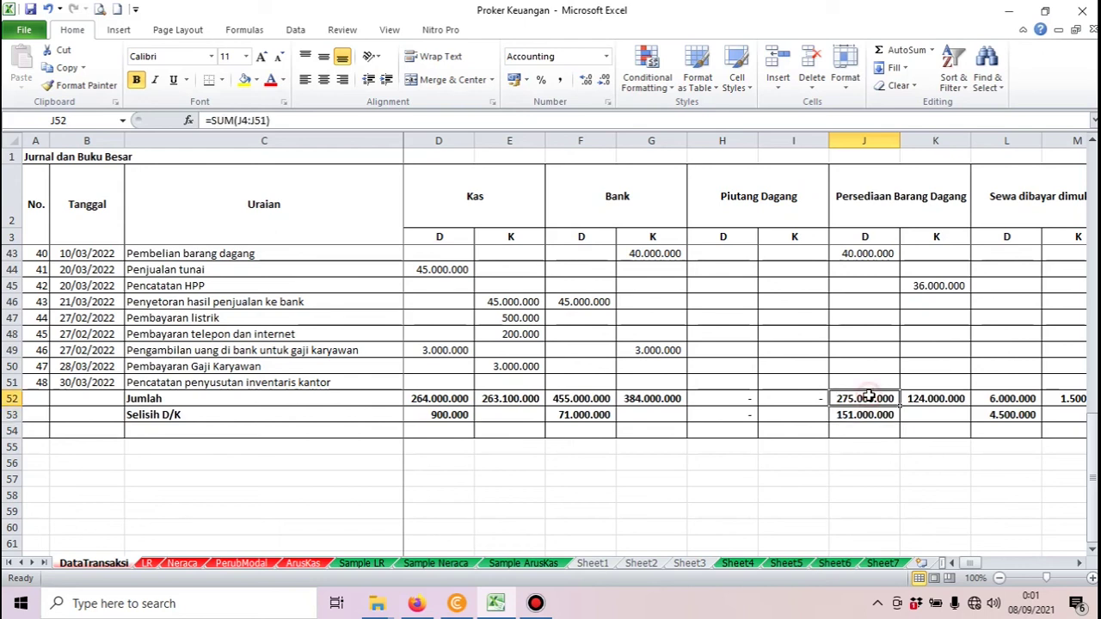
click(940, 397)
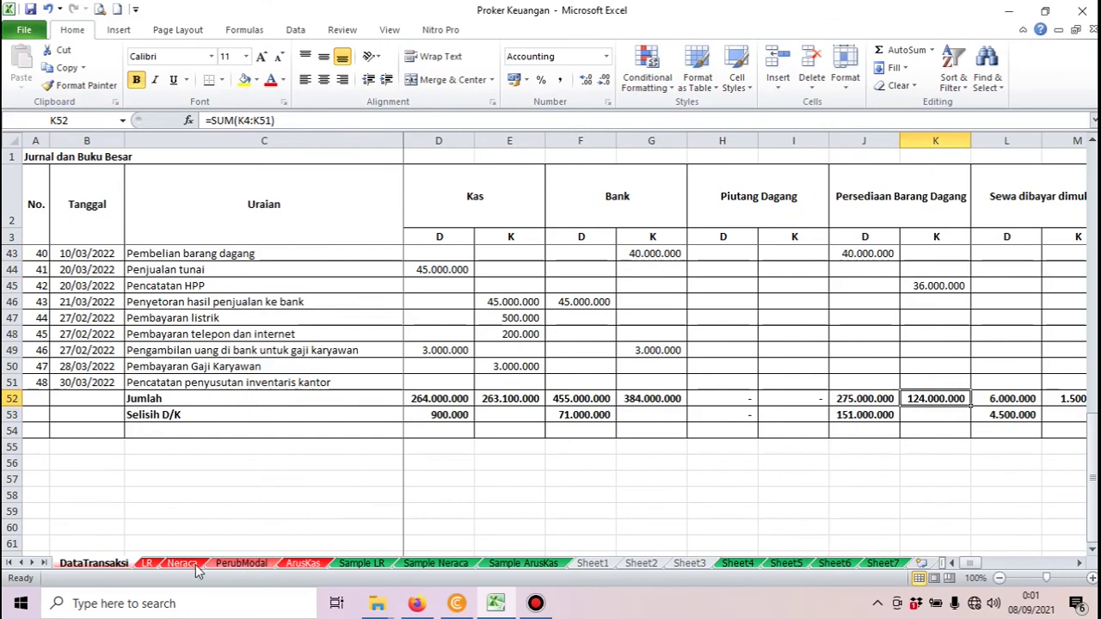
- Return to the LR sheet and inspect the Laba Kotor formula in D7
click(148, 563)
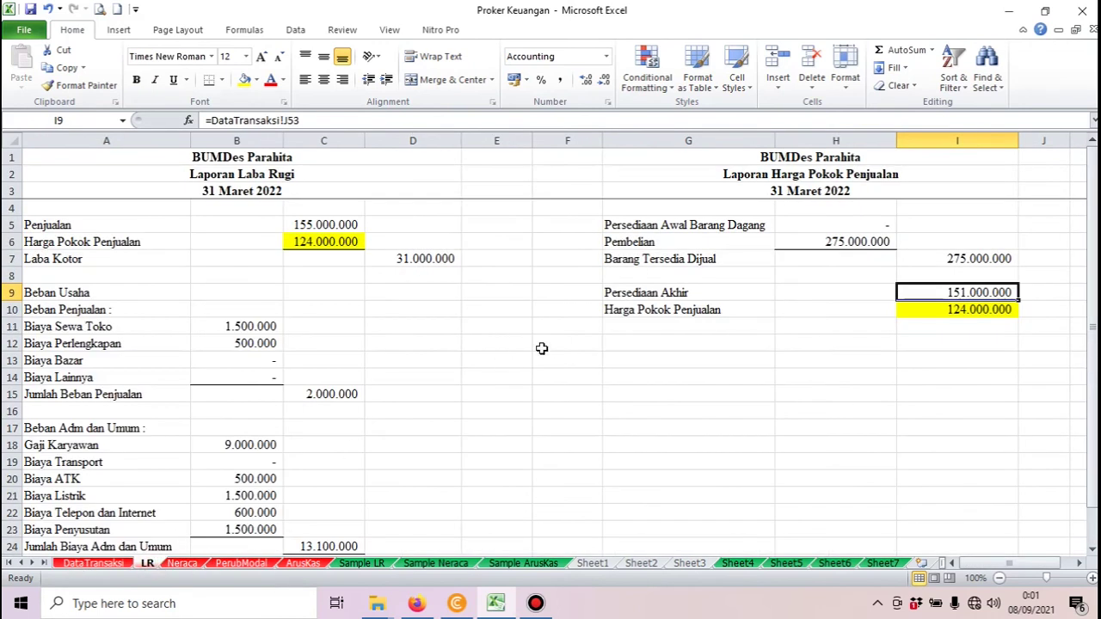
scroll(559, 346, down, 2)
scroll(564, 344, up, 2)
click(431, 260)
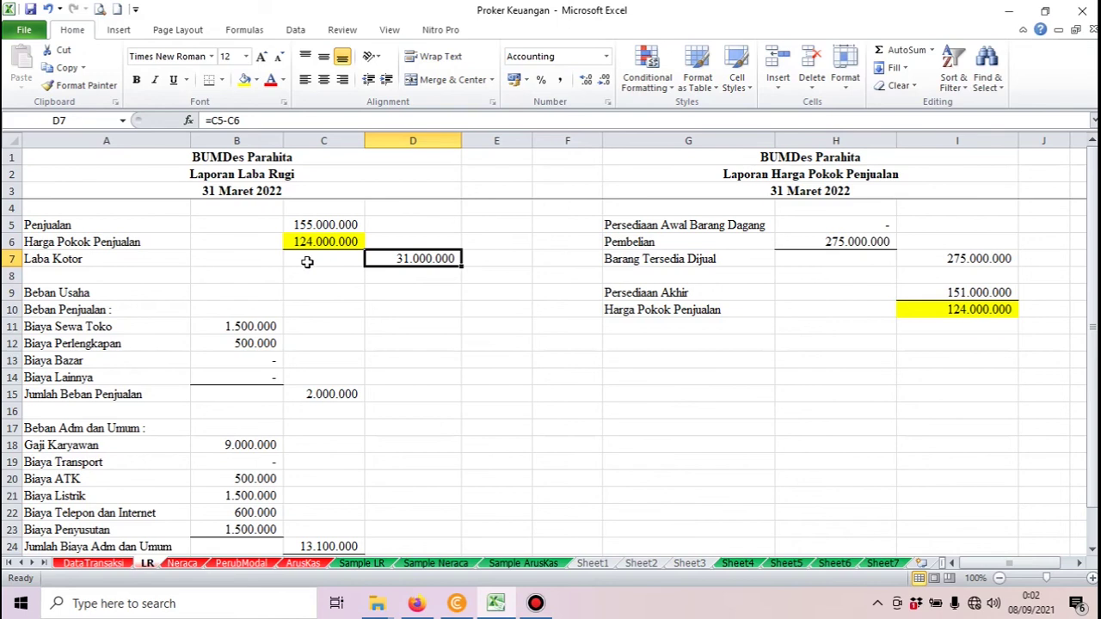
- Inspect the Biaya Sewa Toko formula in B11 of the LR sheet and trace it to cell AJ53 in DataTransaksi
scroll(281, 321, down, 1)
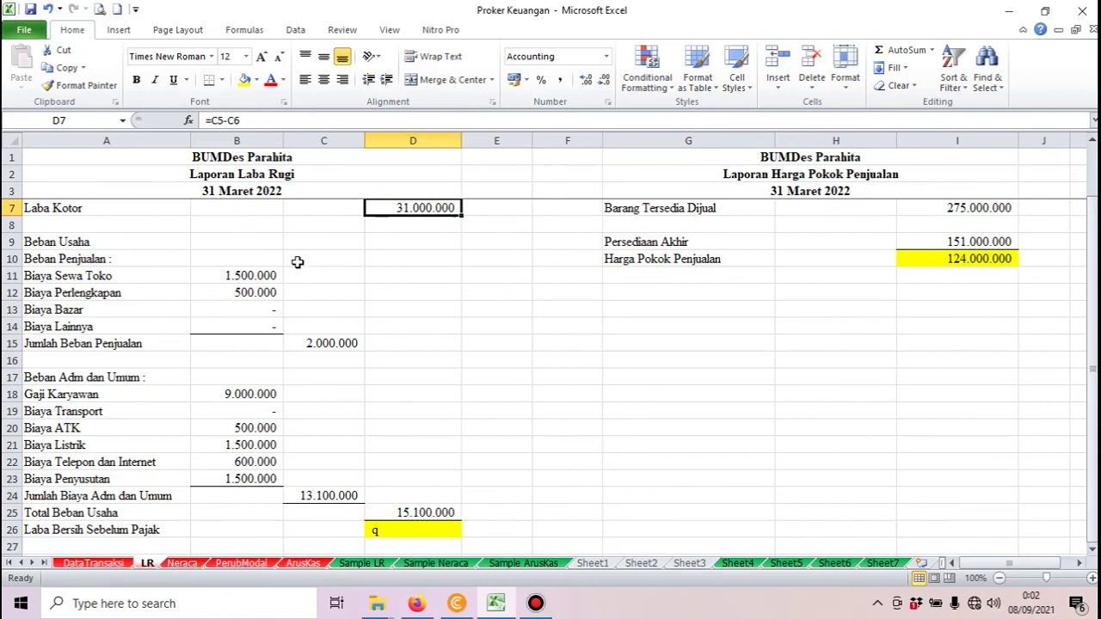
click(248, 277)
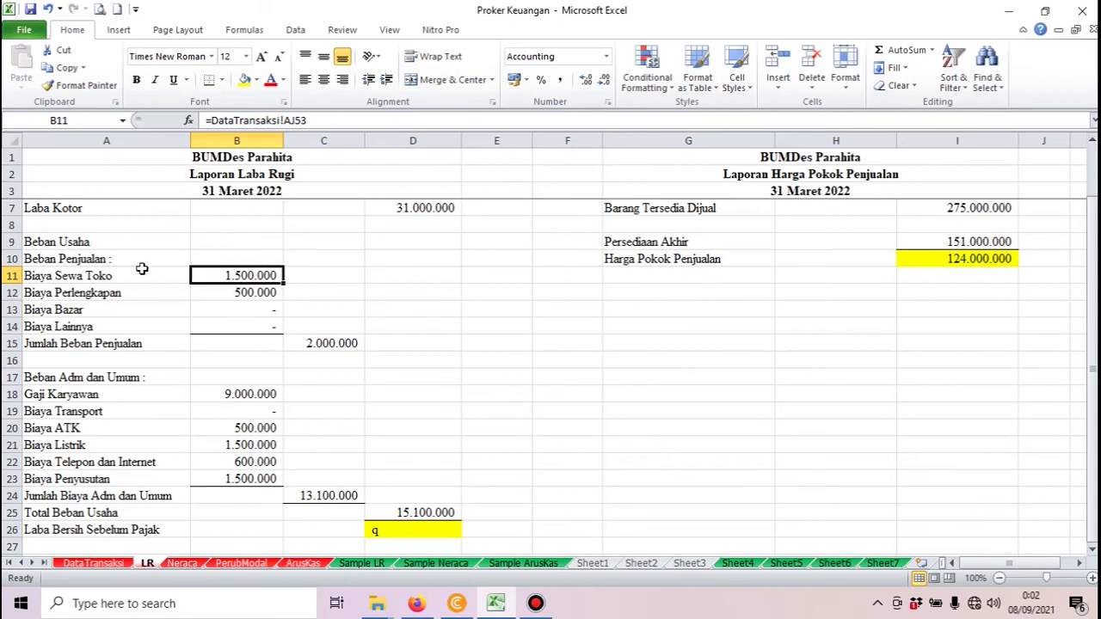
click(86, 563)
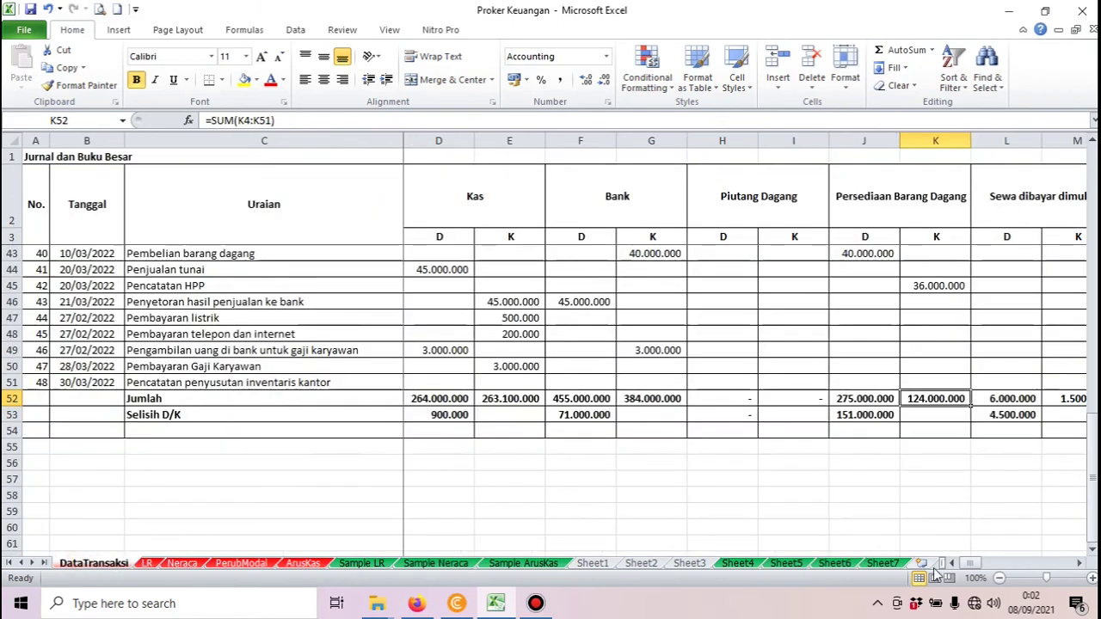
drag(970, 564, 1042, 567)
click(876, 415)
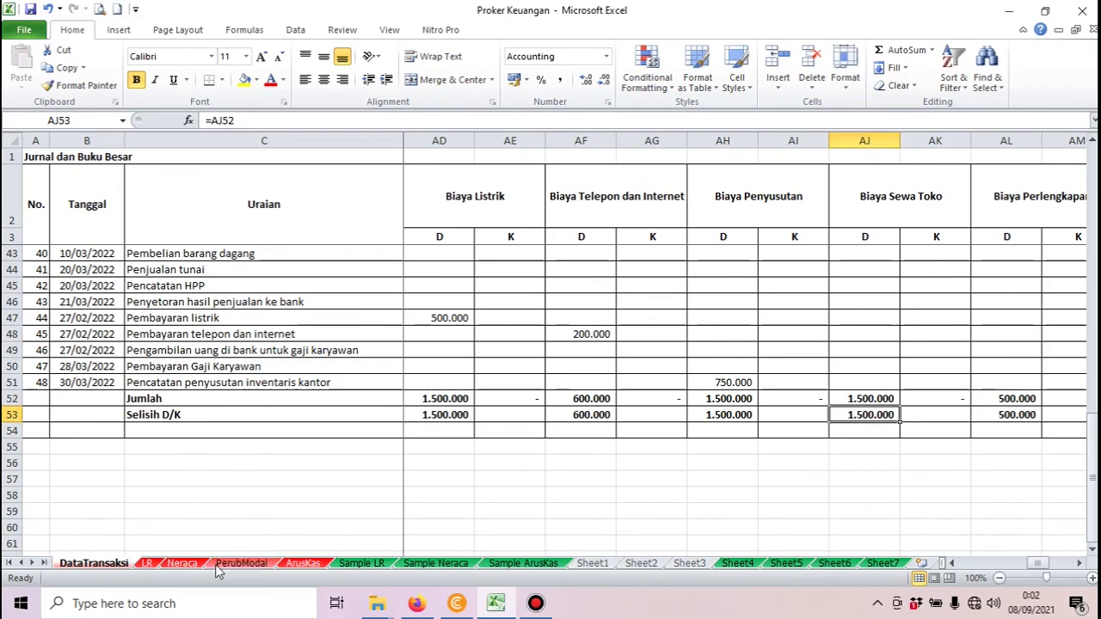
- Review the selling expense lines in the LR sheet and inspect the expense totals in AL52, AF52 and AD52 of DataTransaksi
click(147, 564)
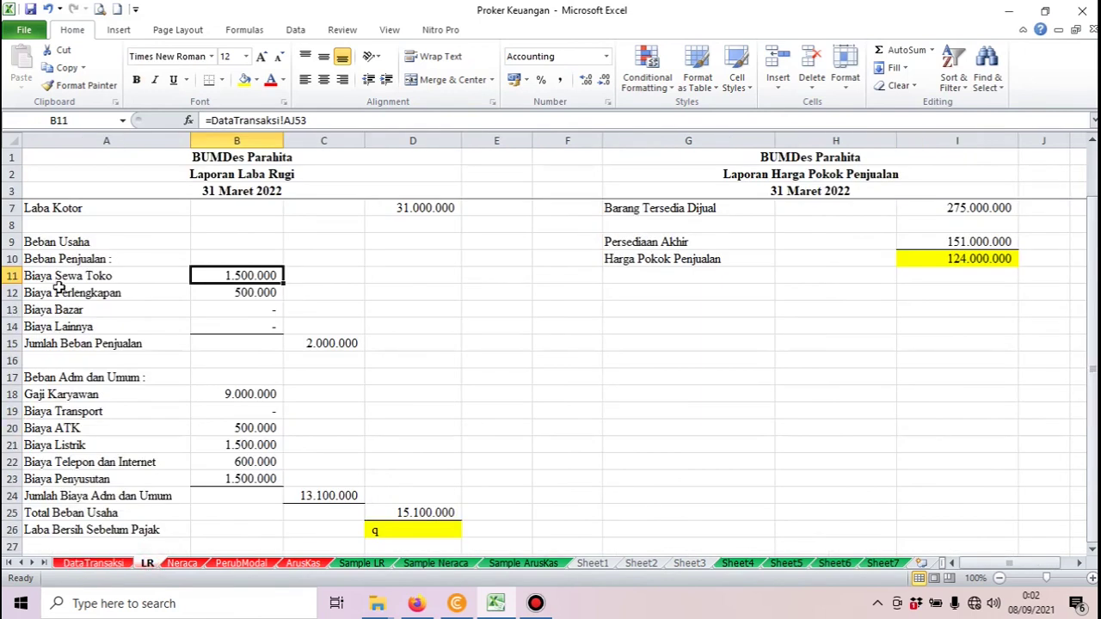
scroll(60, 258, down, 1)
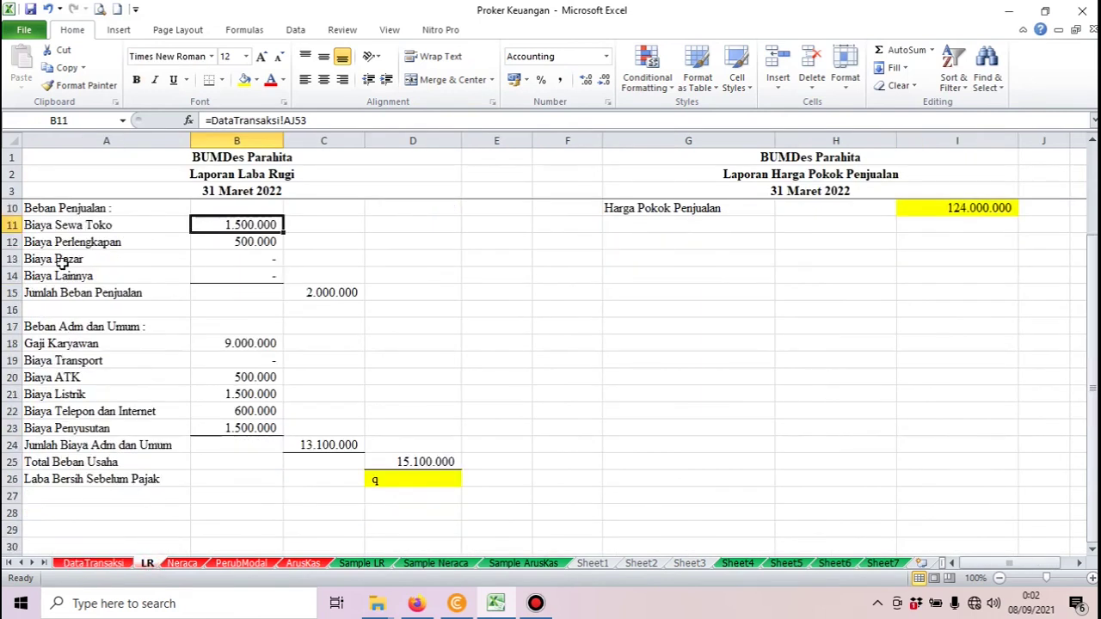
scroll(73, 283, up, 1)
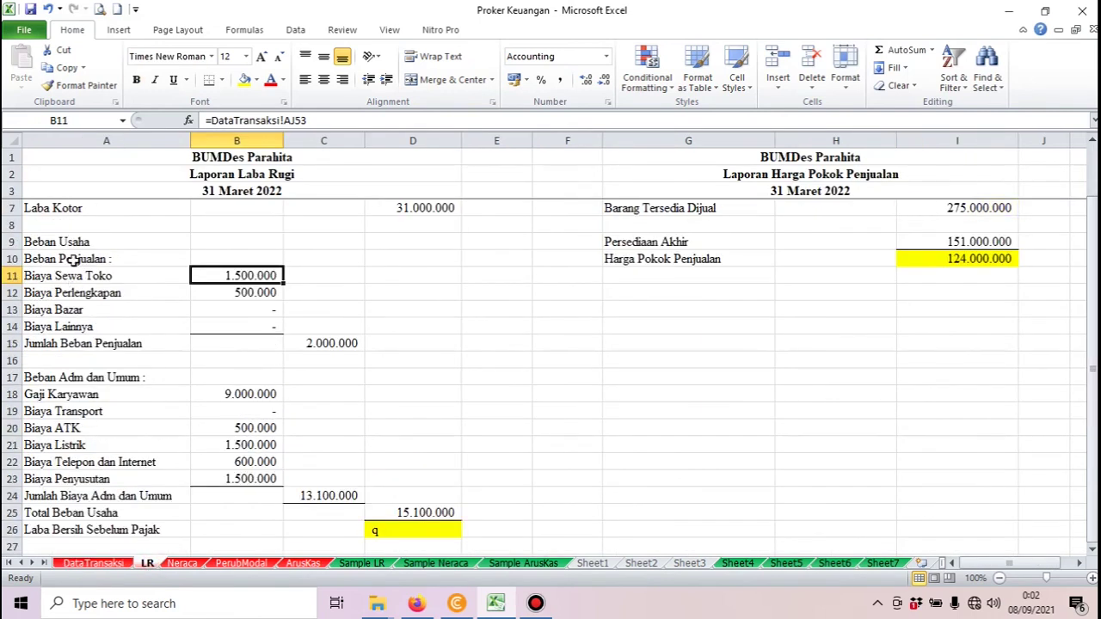
click(92, 563)
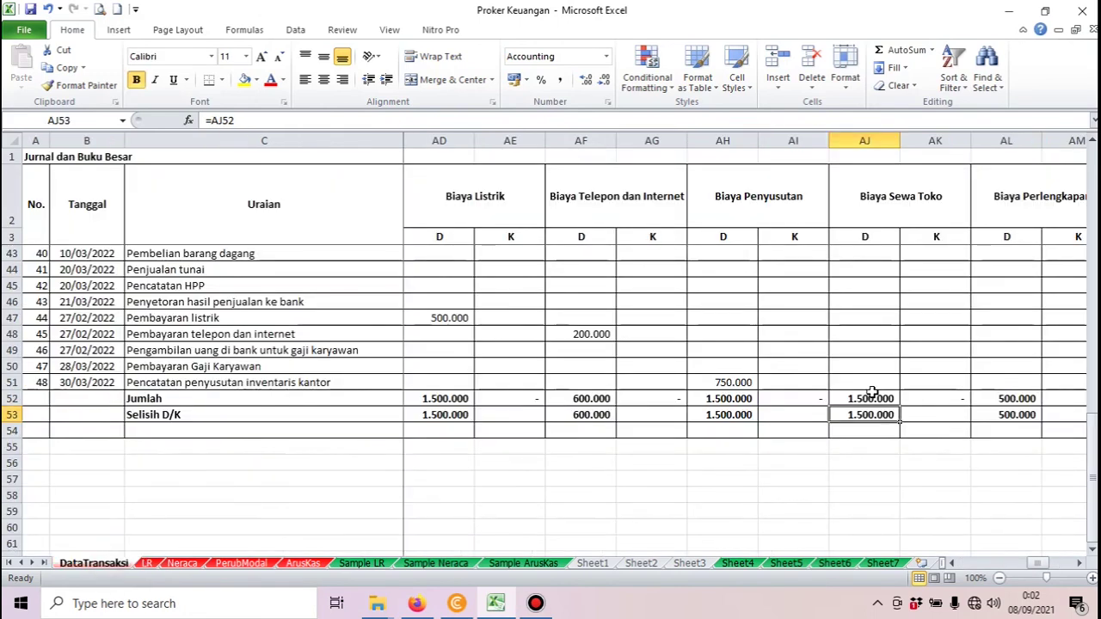
click(999, 401)
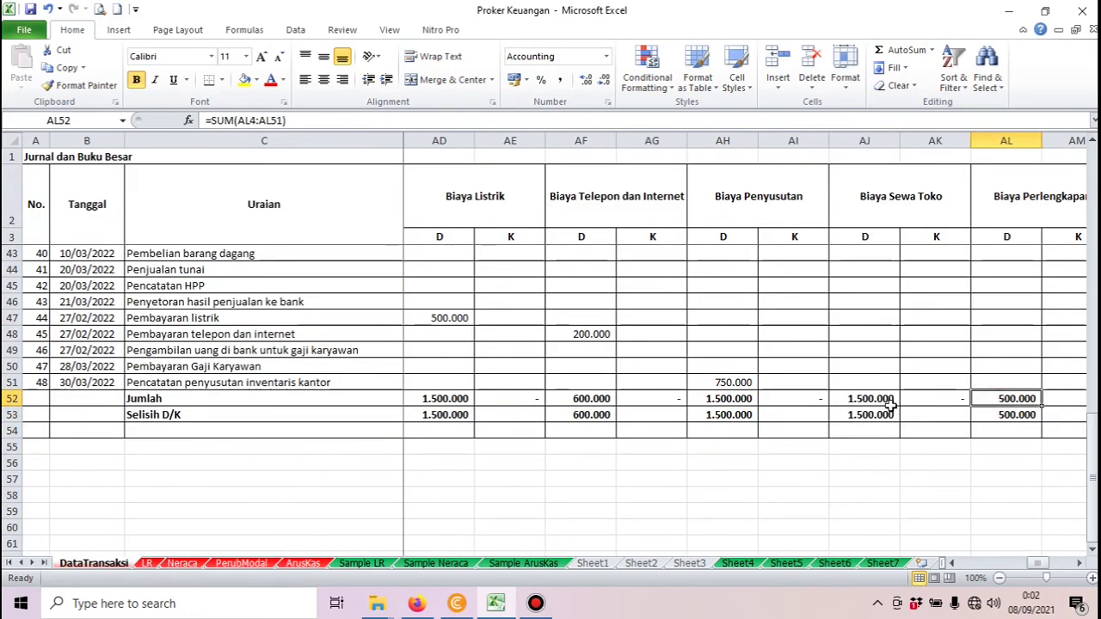
click(607, 400)
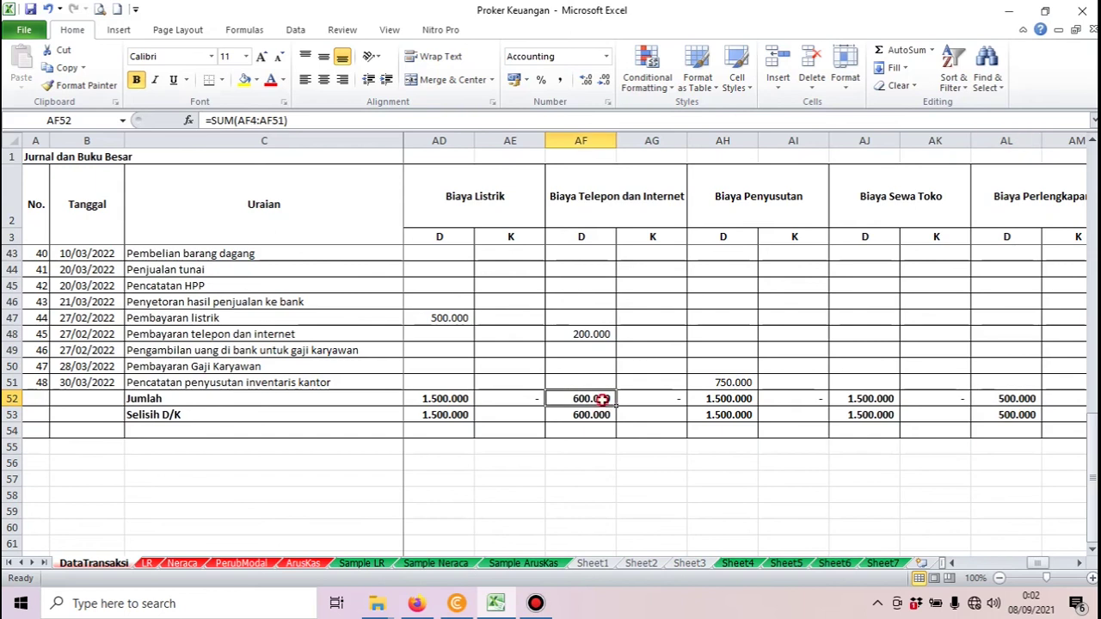
click(454, 397)
- Inspect the Biaya Perlengkapan formula in B12 of the LR sheet and trace it to the debit total in DataTransaksi AL52
click(147, 563)
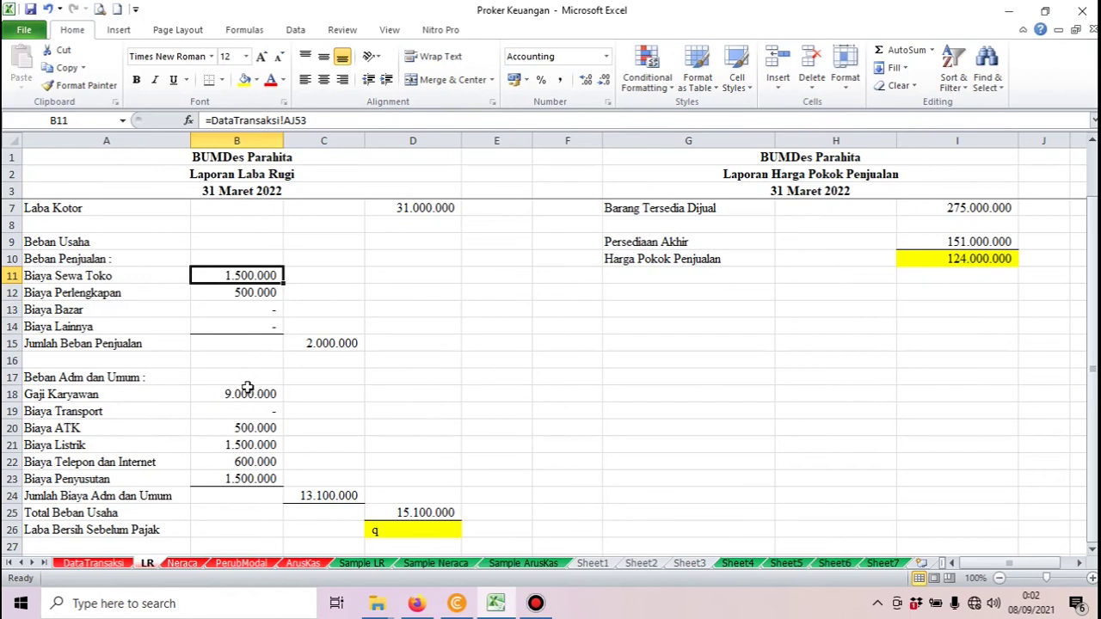
click(254, 294)
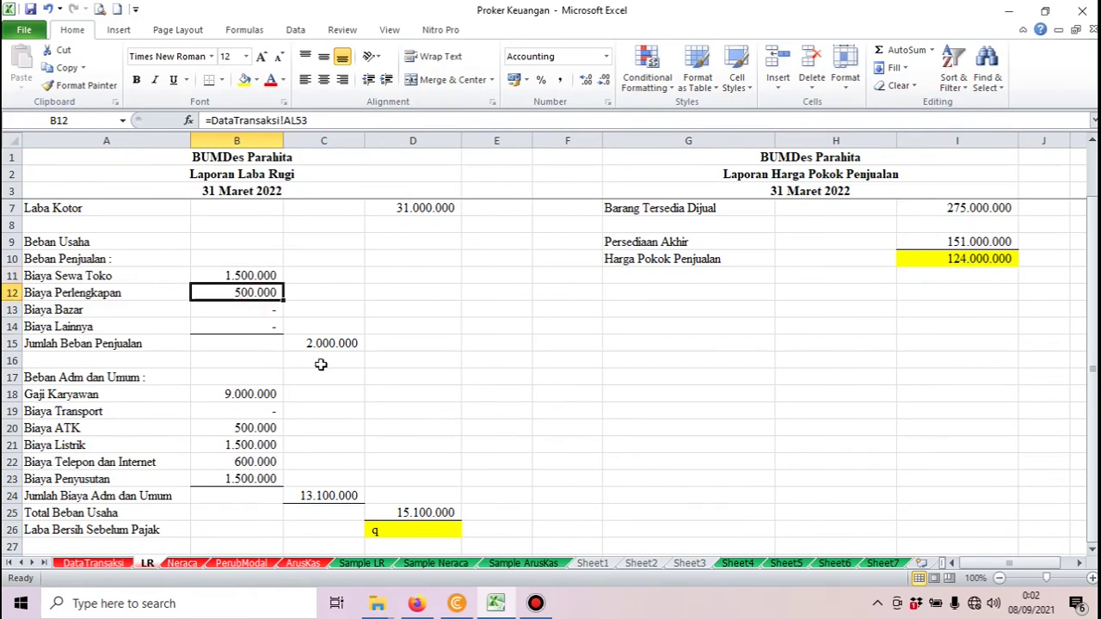
click(95, 564)
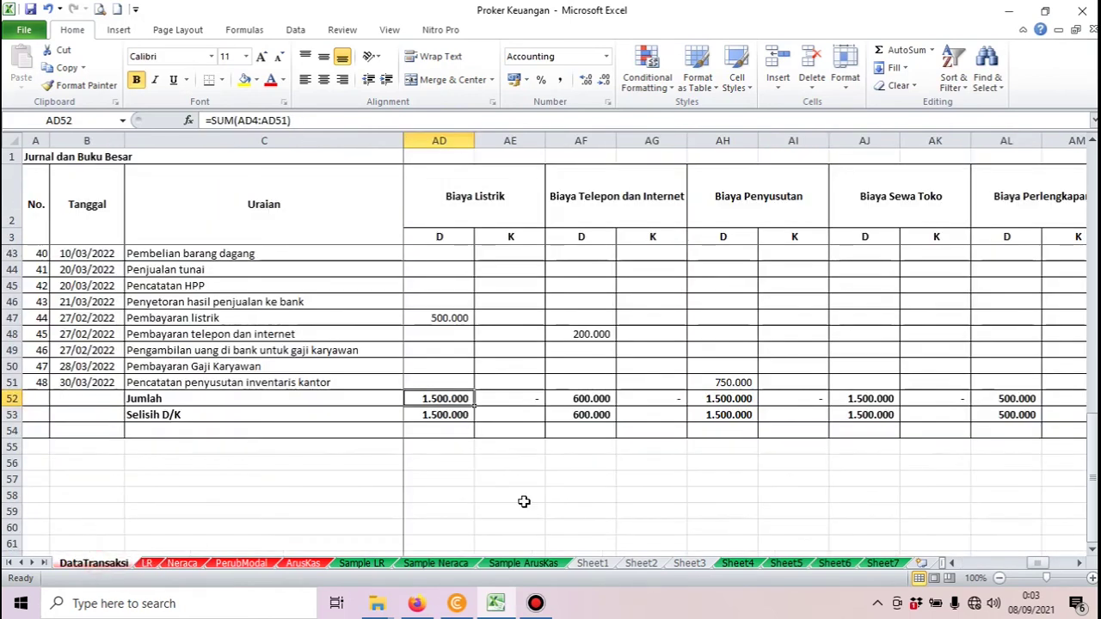
click(1000, 398)
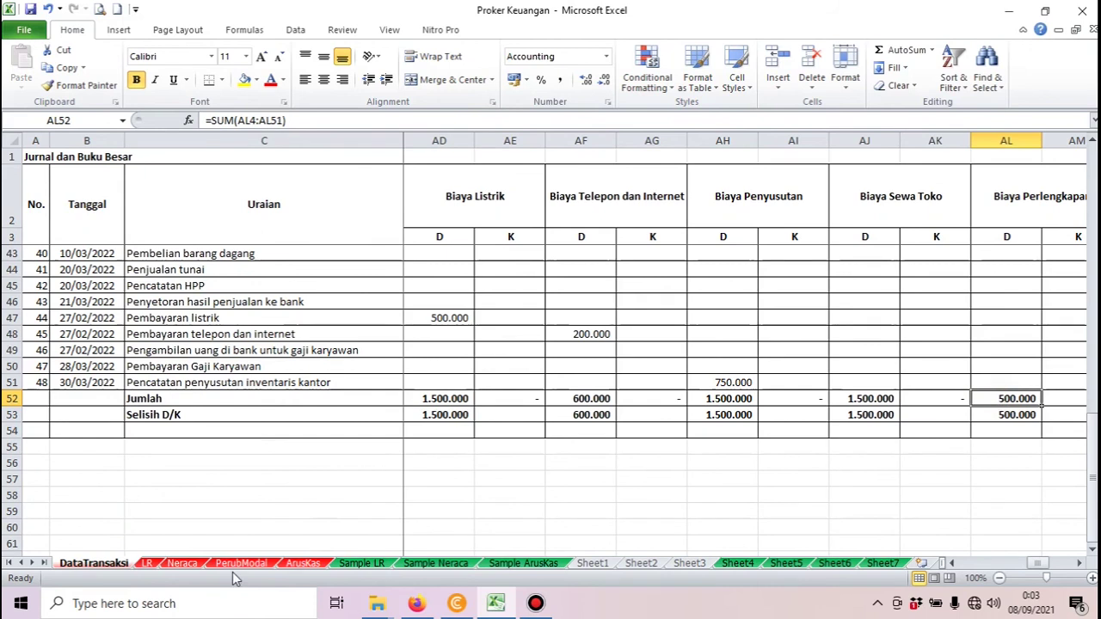
- Return to the LR sheet and inspect the Jumlah Beban Penjualan formula in C15
click(148, 566)
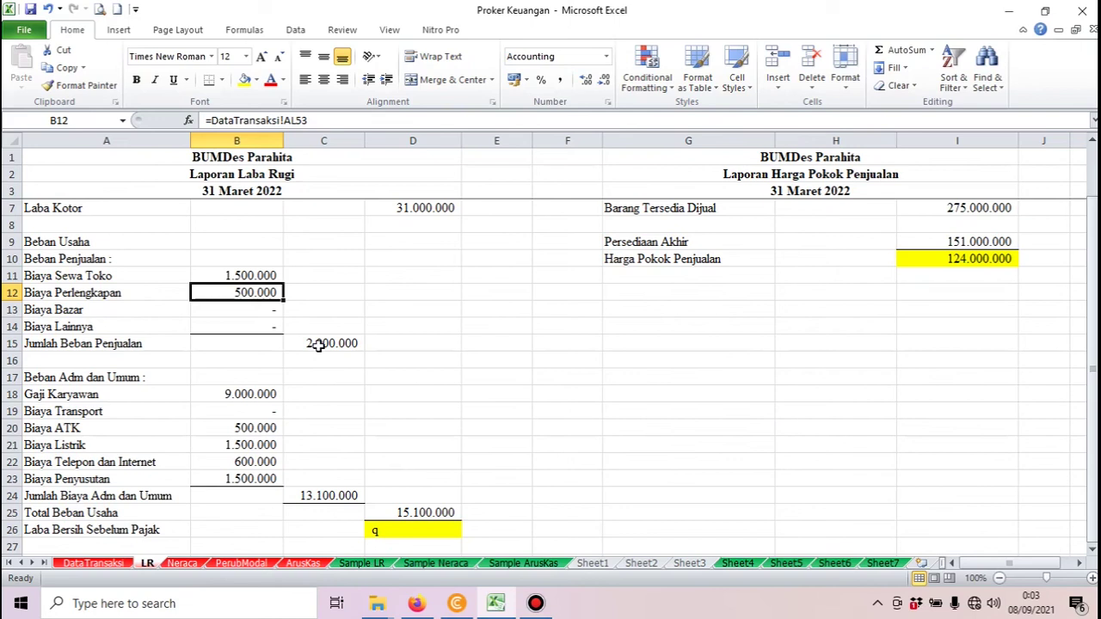
scroll(319, 344, down, 2)
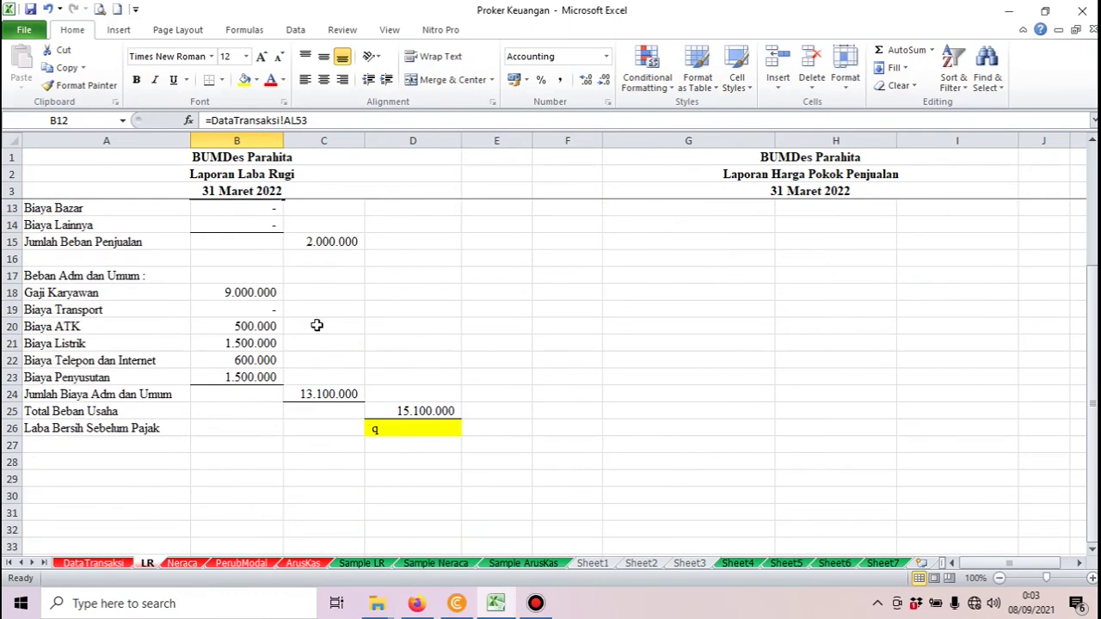
click(318, 245)
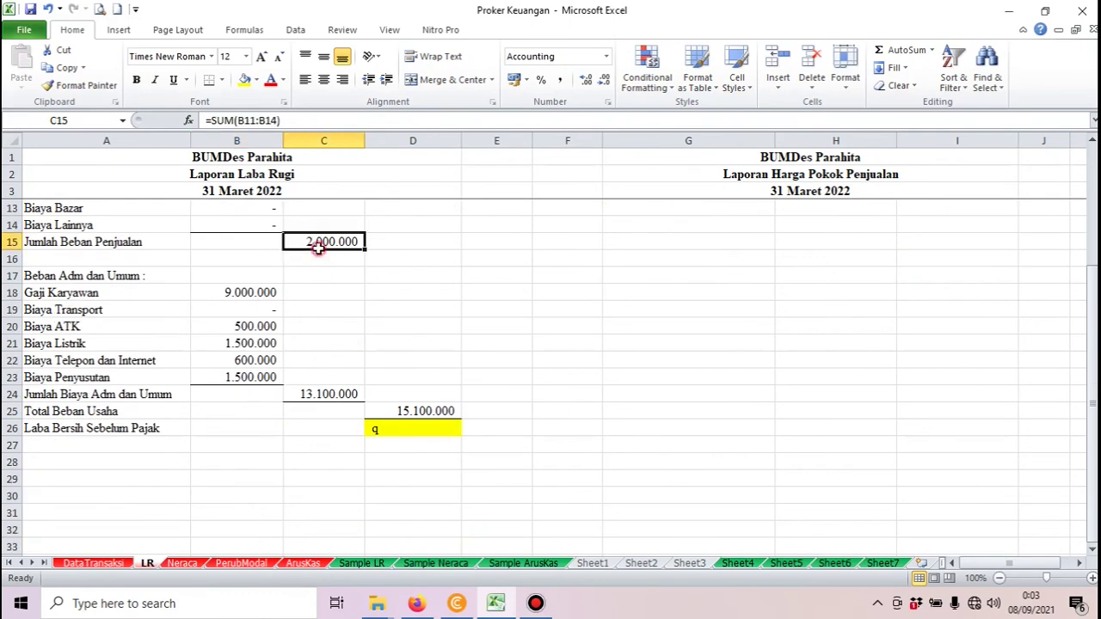
- Inspect the administrative expense formulas for Gaji Karyawan, Biaya ATK, Biaya Listrik, Biaya Telepon dan Internet and Biaya Penyusutan in B18 and B20 to B23
click(241, 293)
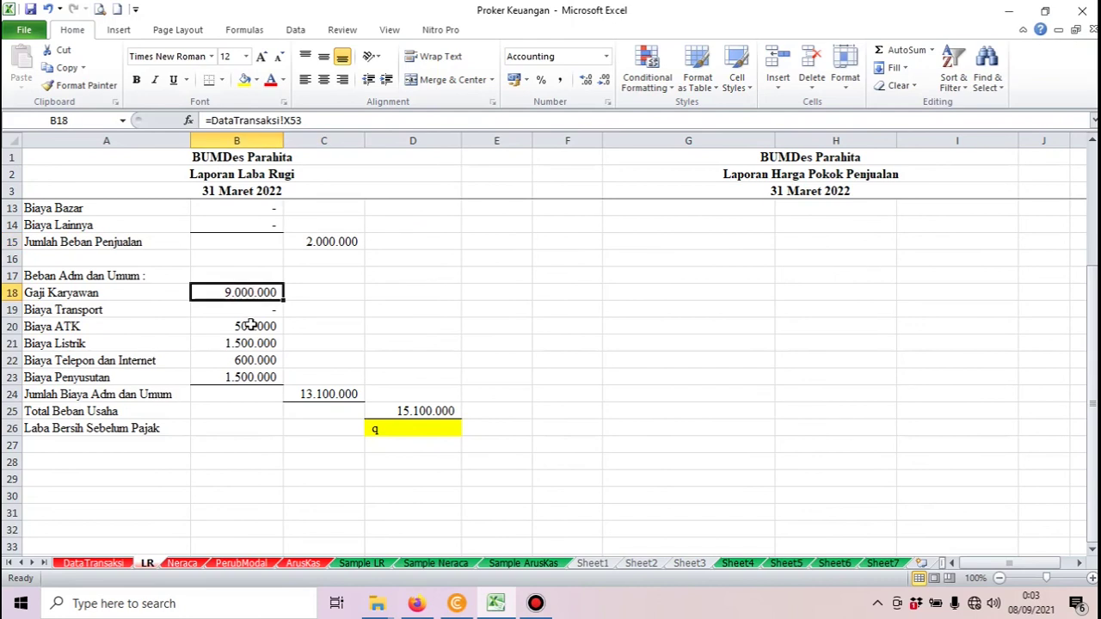
click(240, 331)
click(239, 345)
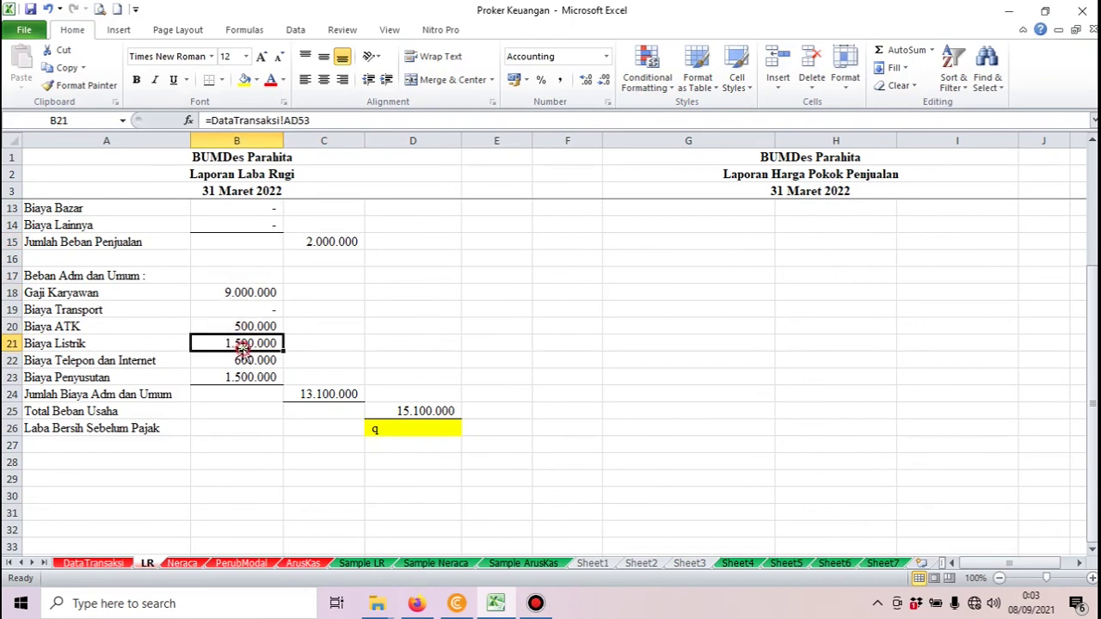
click(246, 362)
click(255, 380)
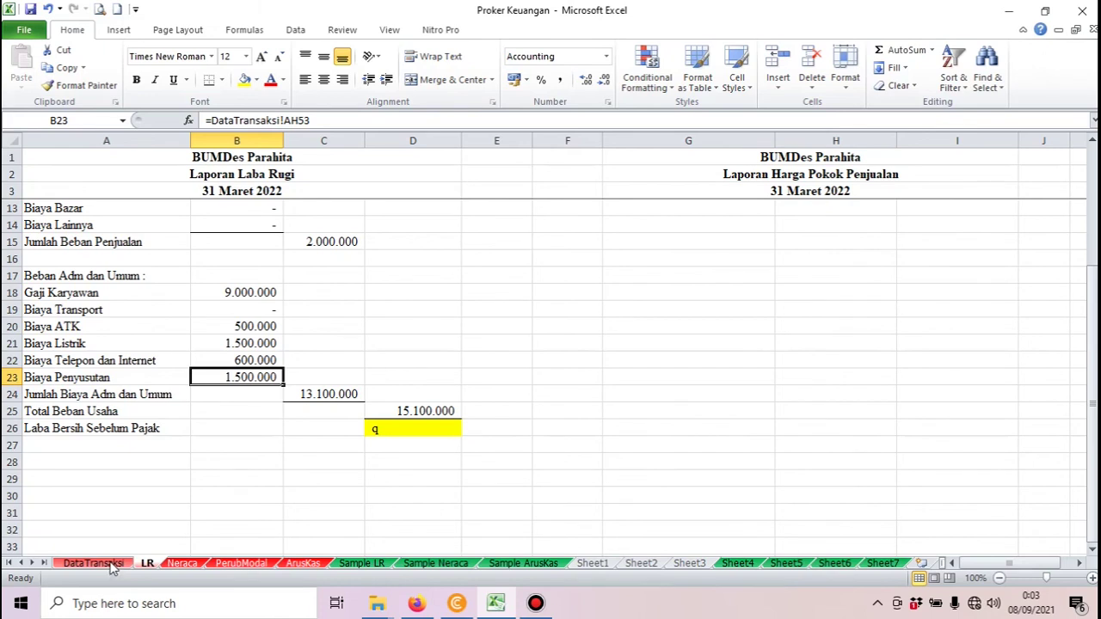
- Locate the Pembelian inventaris toko entry in row 7 of DataTransaksi and examine its amount in the Kas columns
click(111, 566)
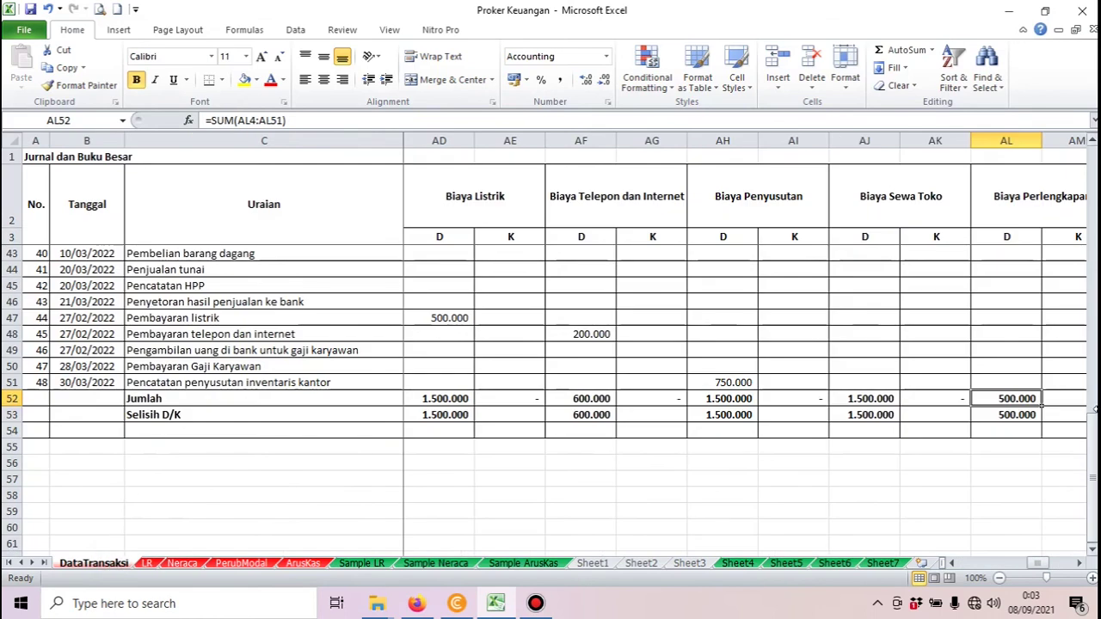
drag(1092, 451, 1091, 184)
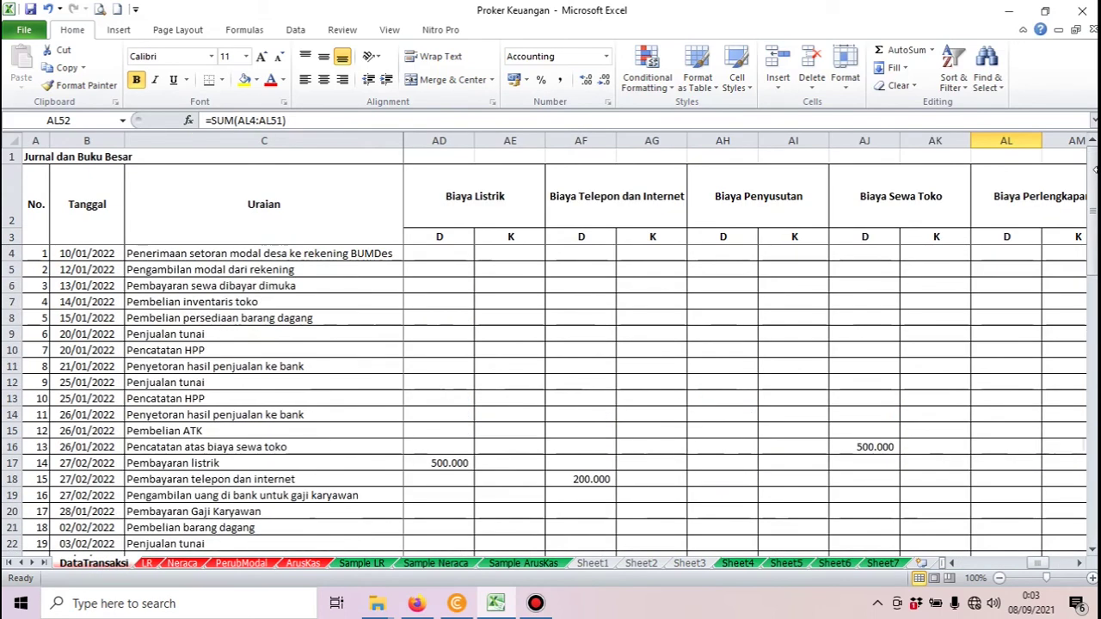
click(206, 306)
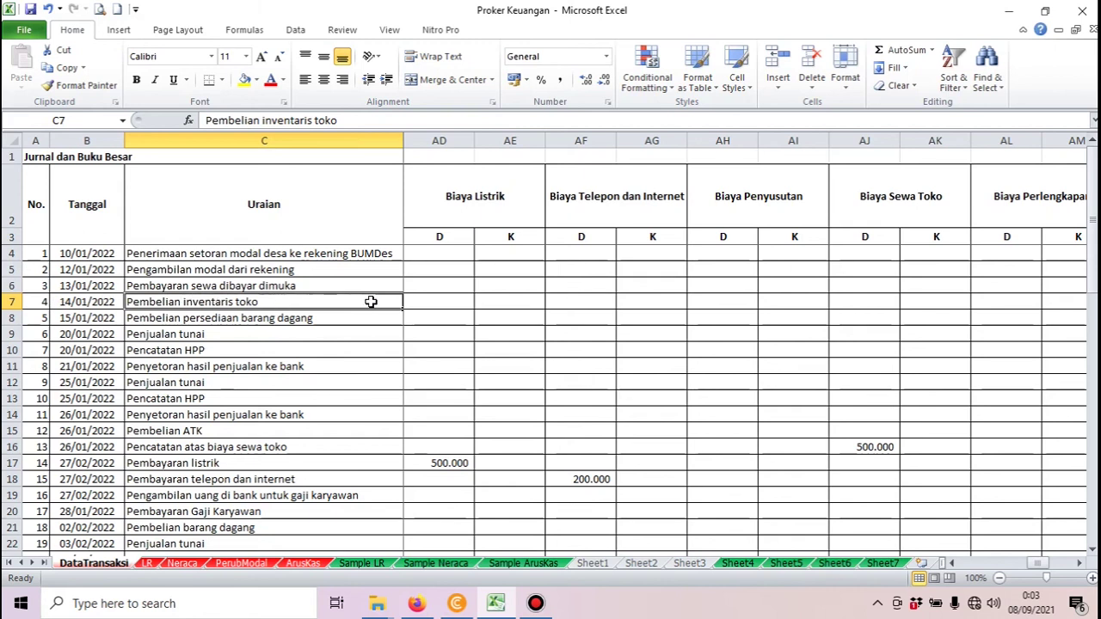
click(430, 303)
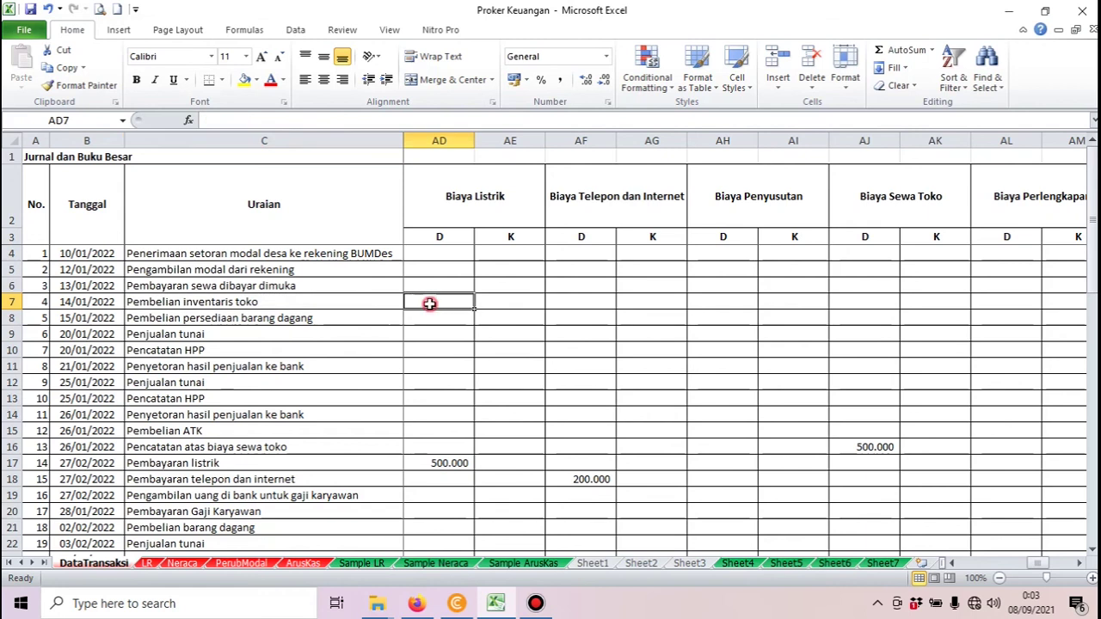
key(Left)
key(Left)
key(Left)
key(Left)
key(Left)
key(Left)
key(Left)
key(Left)
key(Left)
key(Left)
key(Left)
key(Left)
key(Left)
key(Left)
key(Left)
key(Left)
key(Left)
key(Left)
key(Left)
key(Left)
key(Left)
key(Left)
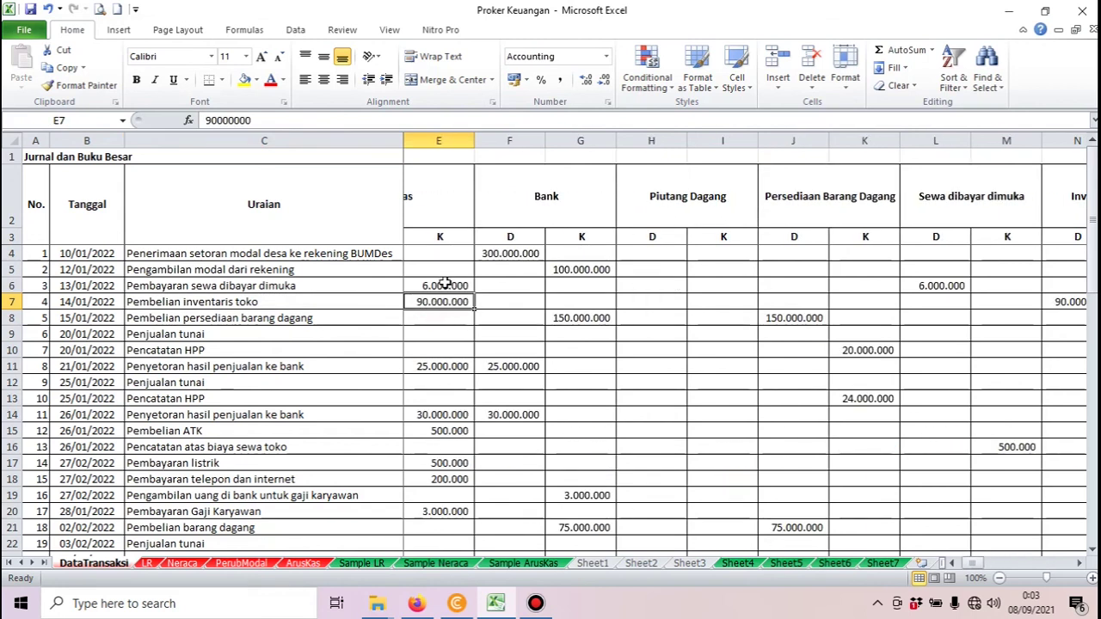
key(Left)
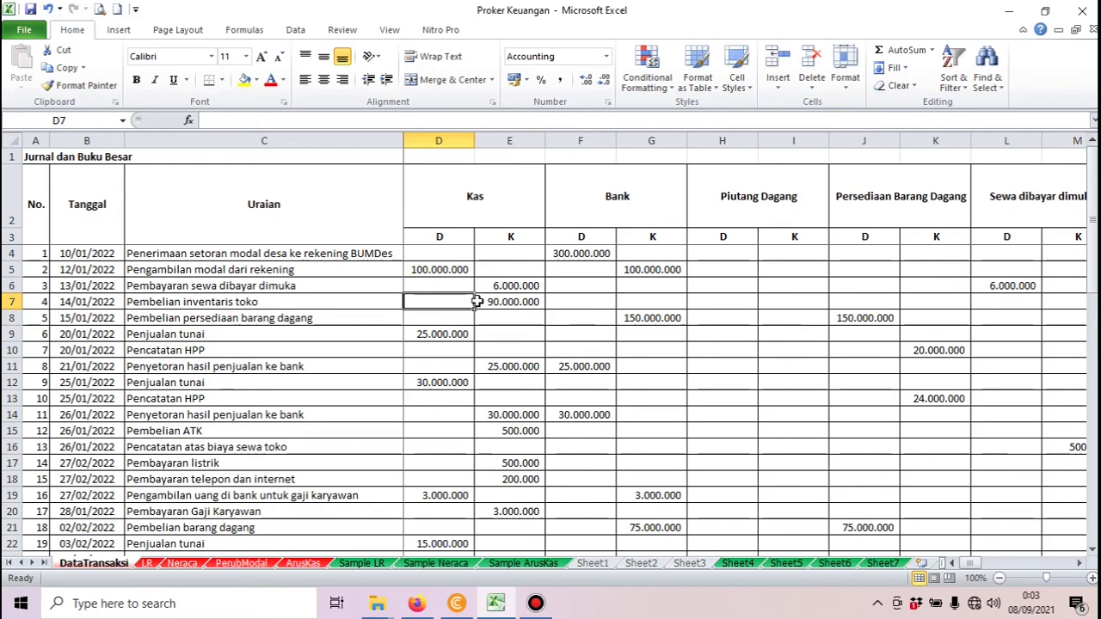
- Follow the Pembelian inventaris toko entry along row 7 to its debit amount under Inventaris Kantor in N7
key(Right)
key(Right)
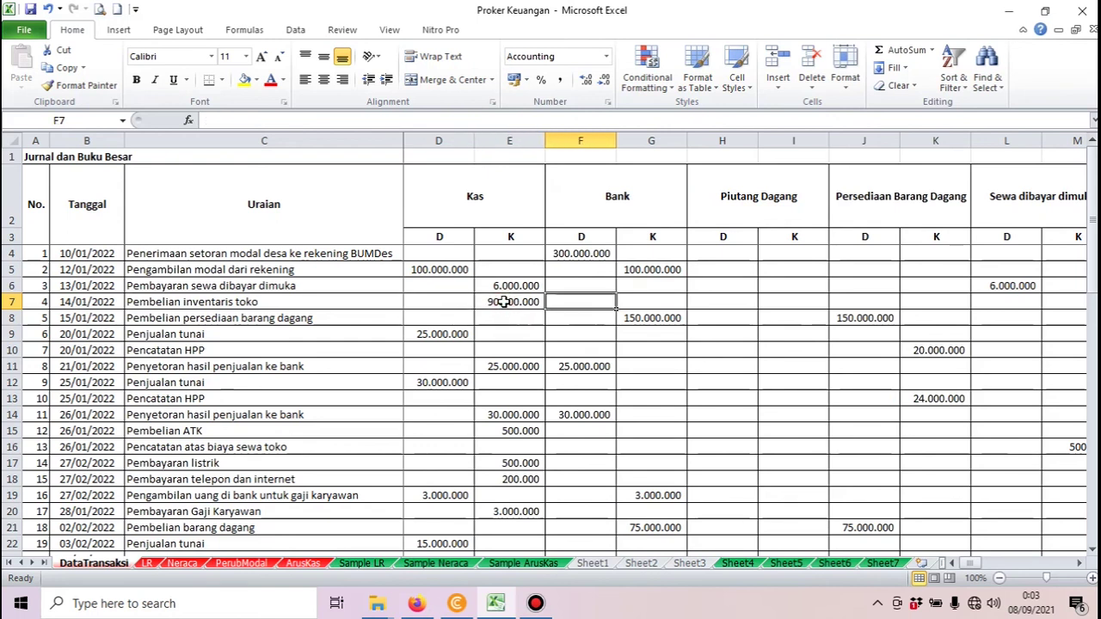
key(Right)
key(Right)
key(Right)
key(Right)
key(Right)
key(Right)
key(Right)
key(Right)
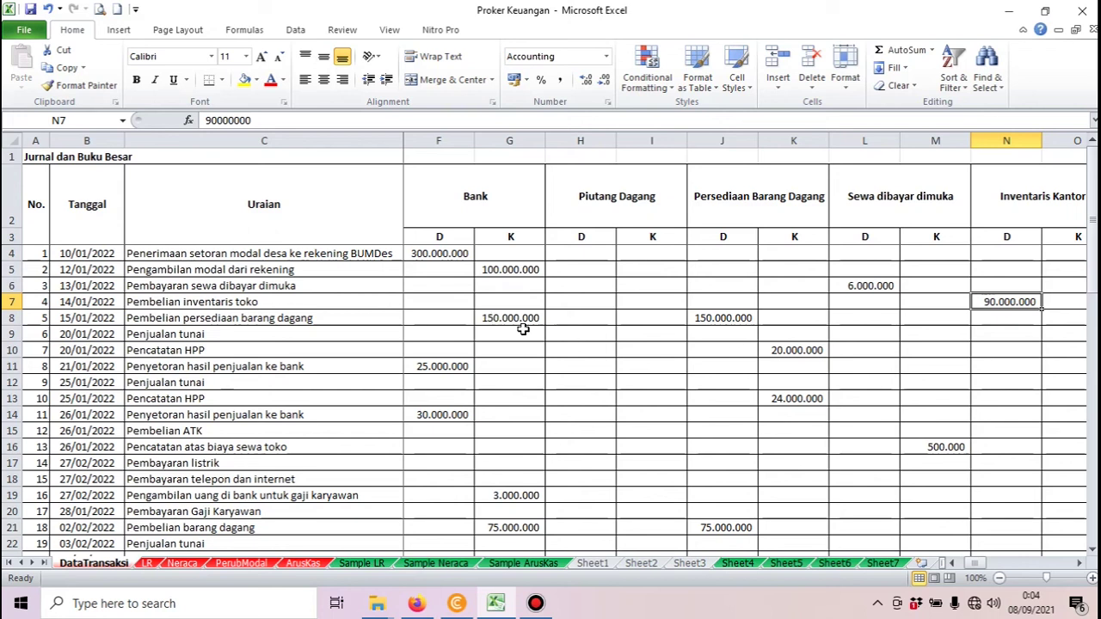
- Find the 28/02/2022 Pencatatan penyusutan inventaris kantor entry in row 38 and examine its credit under Akumulasi Penyusutan in Q38
scroll(514, 330, down, 1)
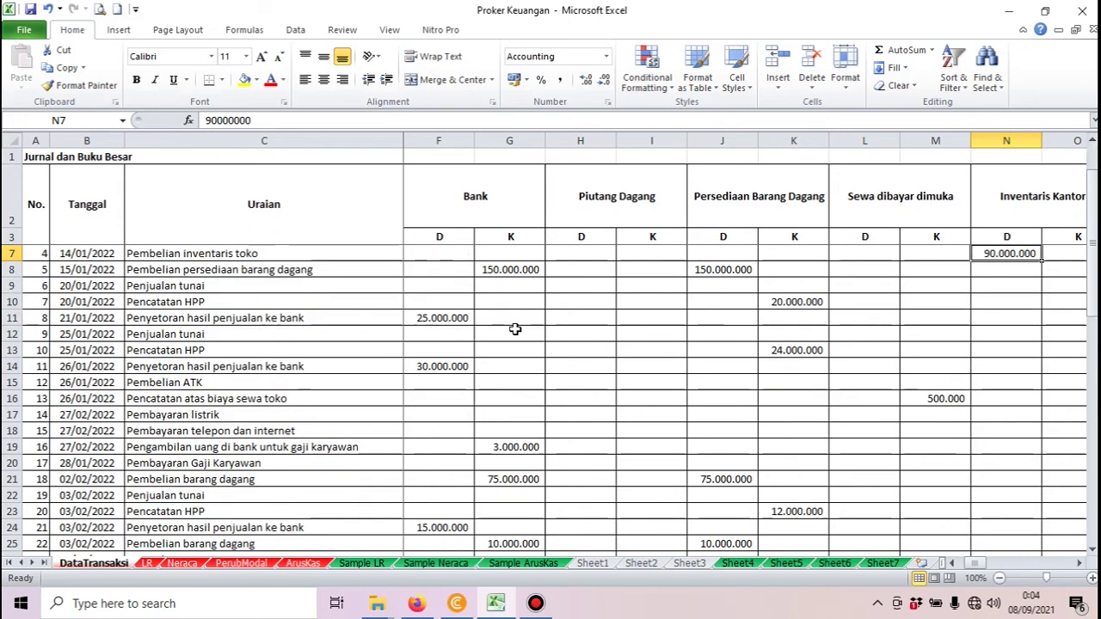
scroll(514, 330, down, 1)
scroll(515, 329, down, 1)
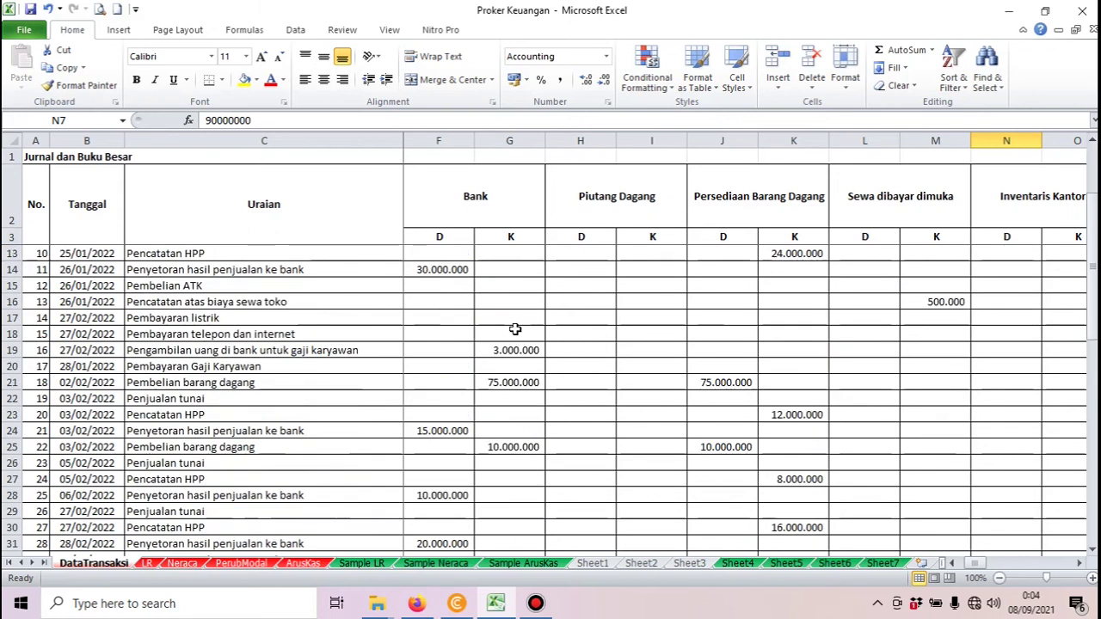
scroll(515, 330, up, 1)
scroll(514, 329, up, 1)
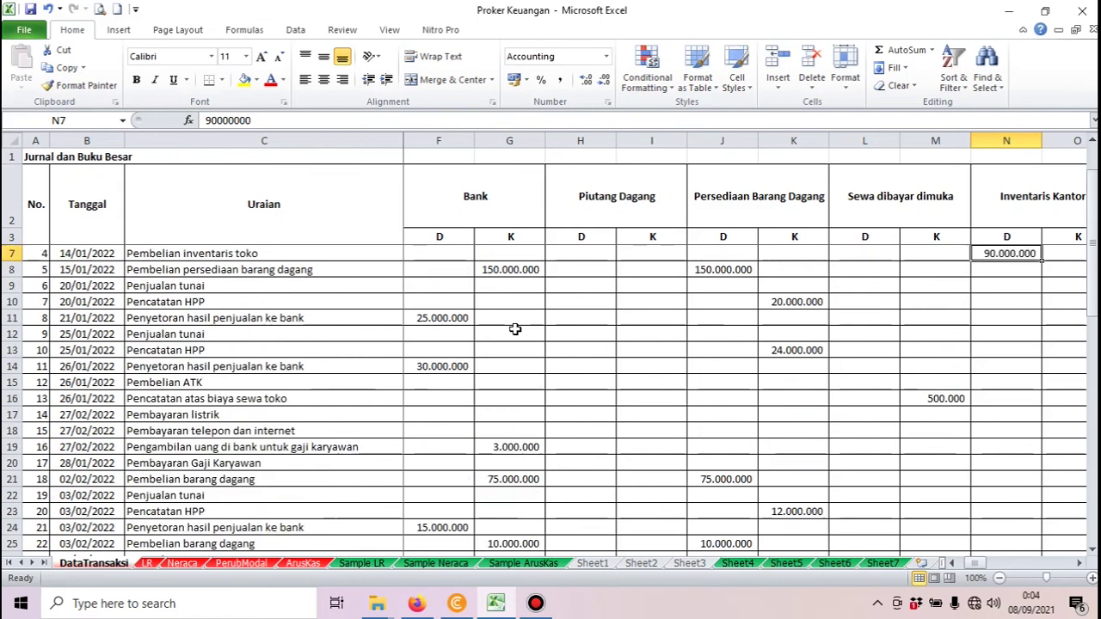
scroll(515, 330, up, 1)
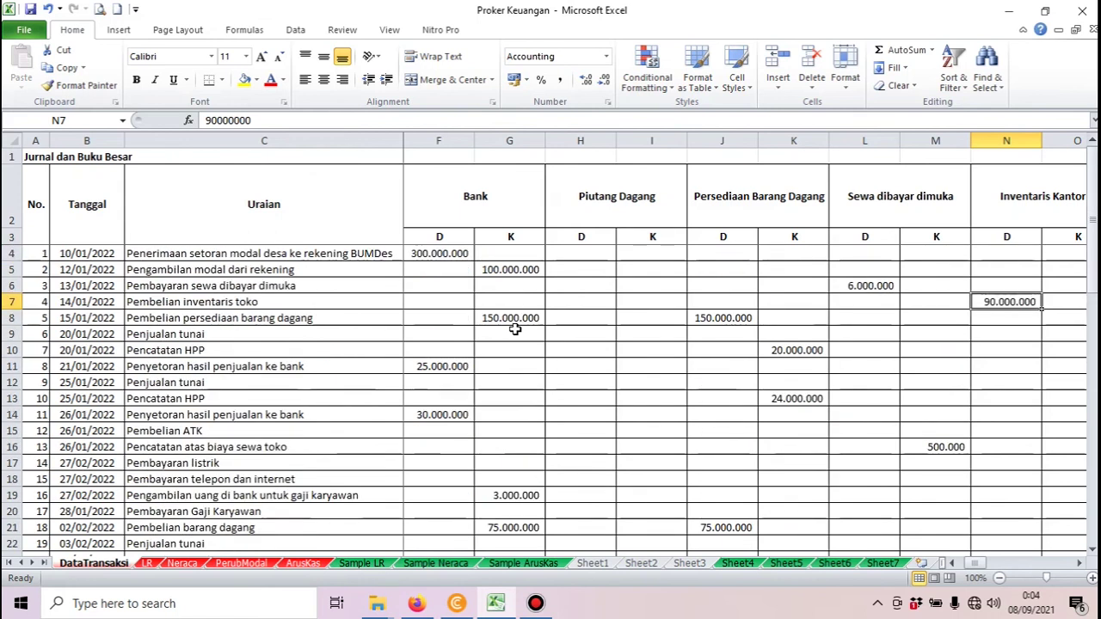
scroll(514, 329, down, 4)
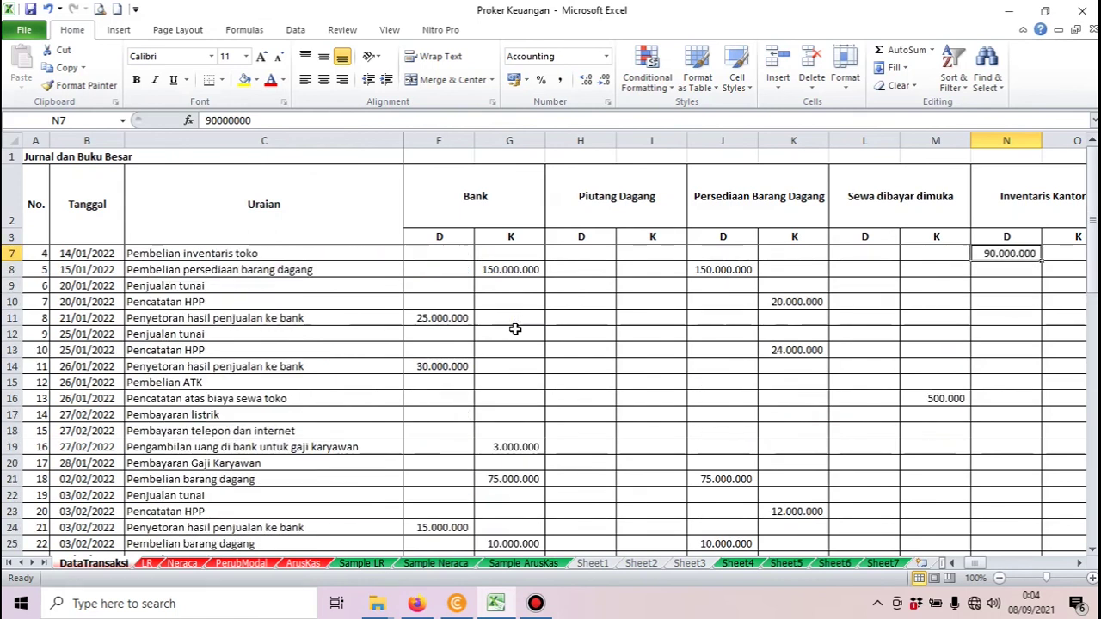
scroll(515, 329, down, 6)
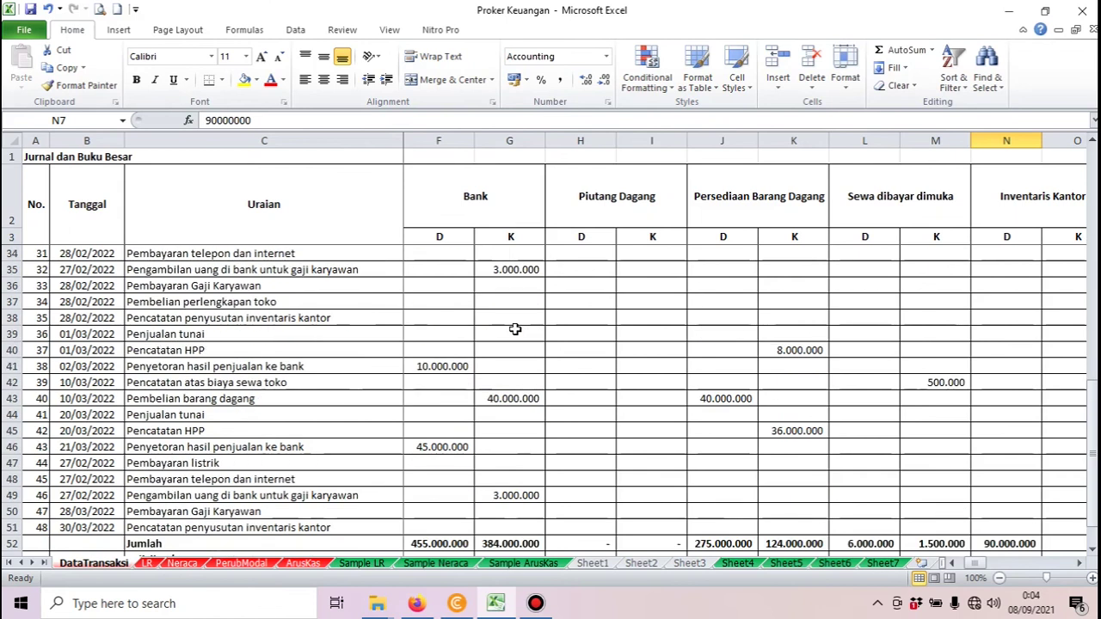
click(288, 316)
key(Right)
key(Right)
key(Right)
key(Right)
key(Right)
key(Right)
key(Right)
key(Right)
key(Right)
key(Right)
key(Right)
key(Right)
key(Right)
key(Right)
key(Right)
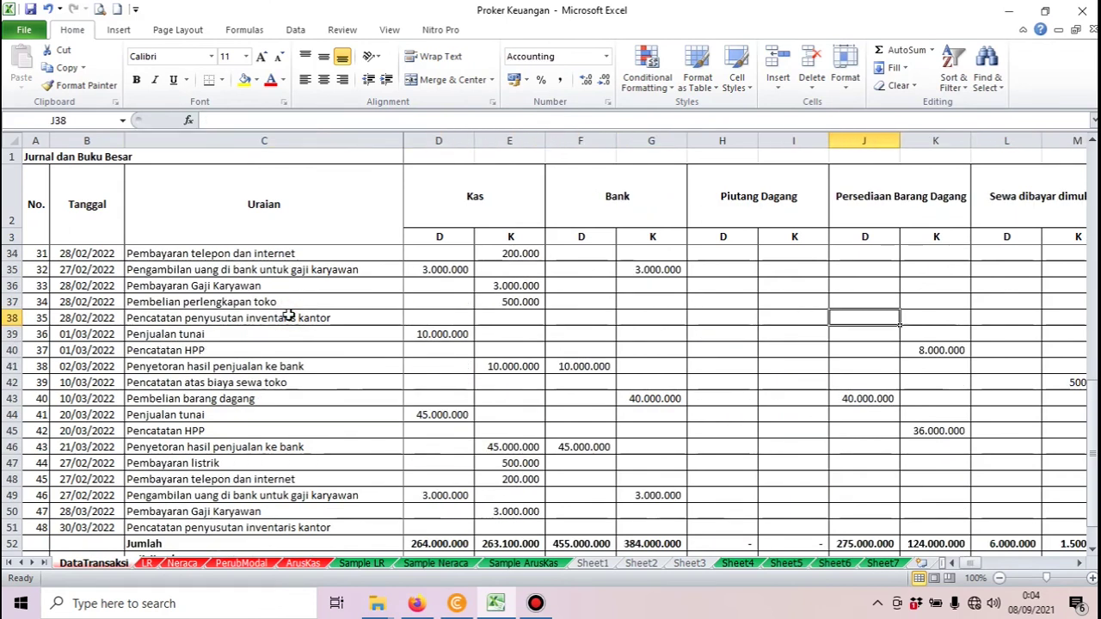
key(Right)
key(Right)
key(Right)
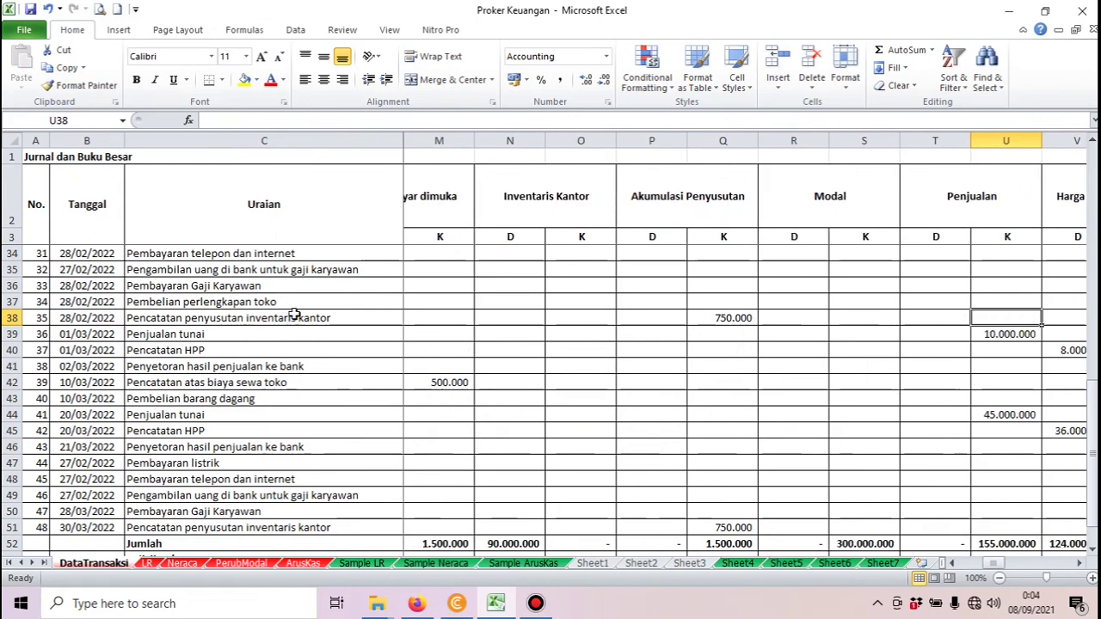
click(722, 322)
- Trace the row 38 depreciation entry to its debit under Biaya Penyusutan in AH38 and review that column's earlier rows
key(Right)
key(Right)
key(Right)
key(Right)
key(Right)
key(Right)
key(Right)
key(Right)
key(Right)
key(Right)
key(Right)
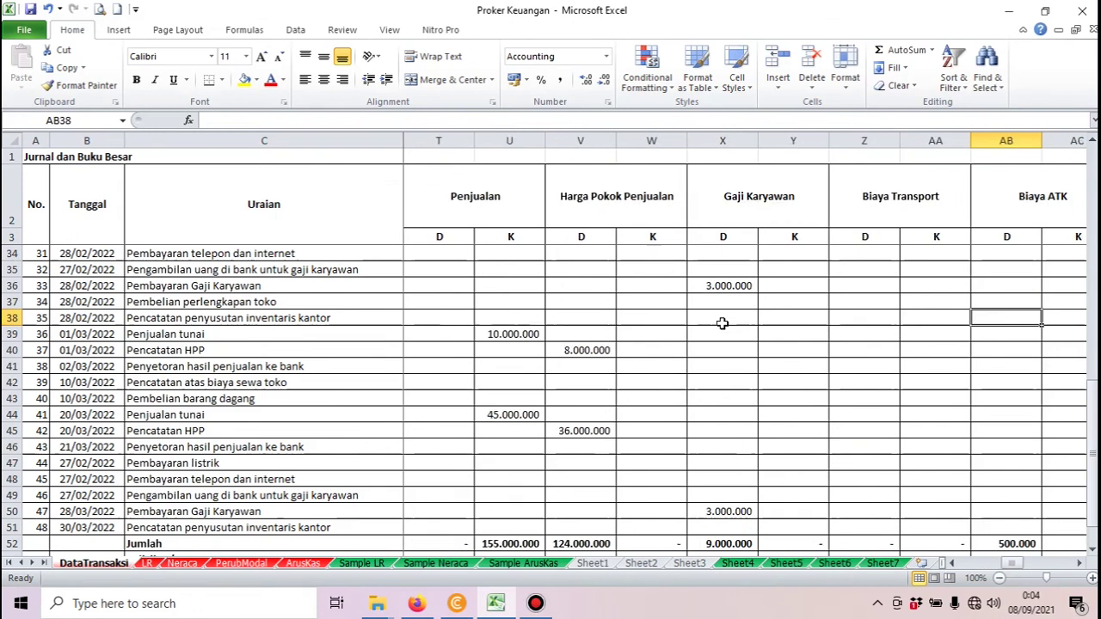
key(Right)
key(Right)
key(Right)
key(Right)
key(Right)
key(Right)
key(Right)
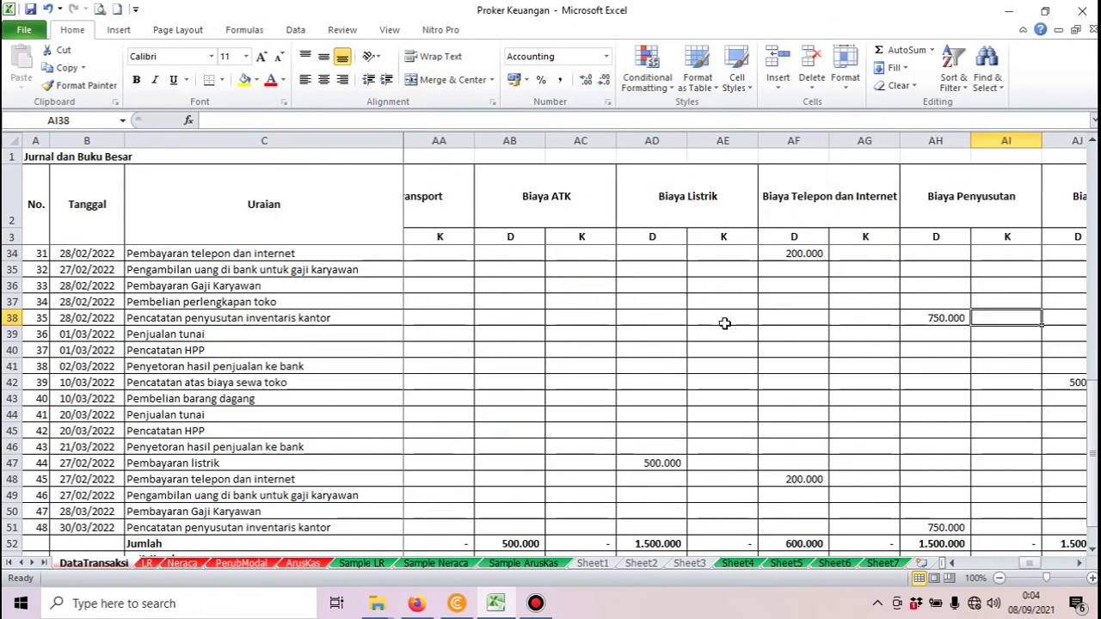
click(927, 318)
scroll(927, 318, up, 10)
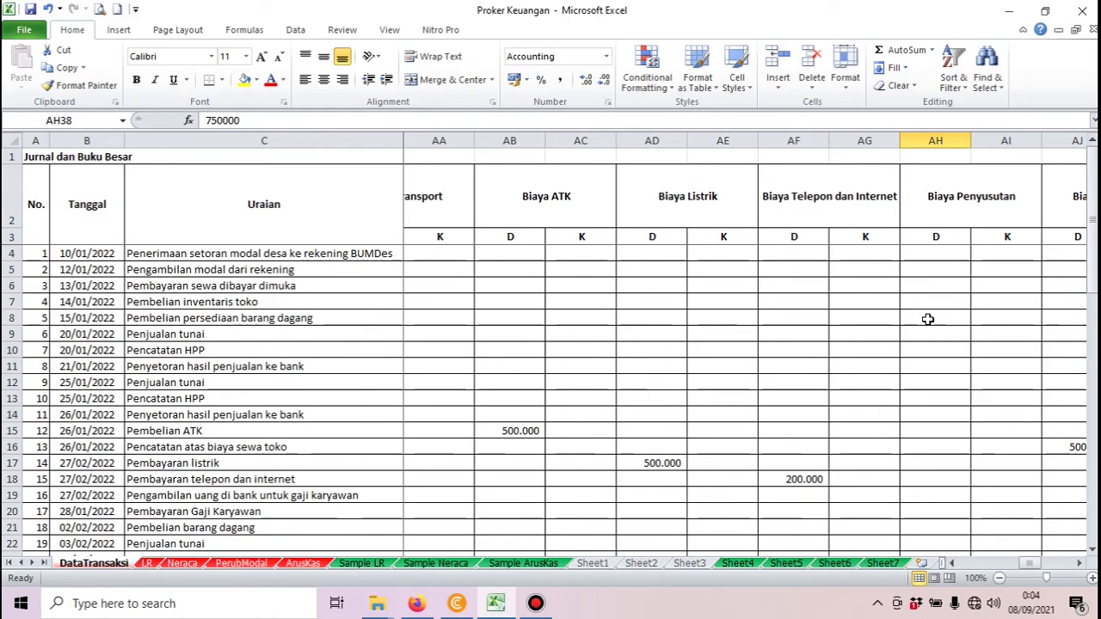
- Compare the Biaya Penyusutan debits in rows 38 and 51 with the column total, and review the January transactions above
scroll(927, 319, down, 11)
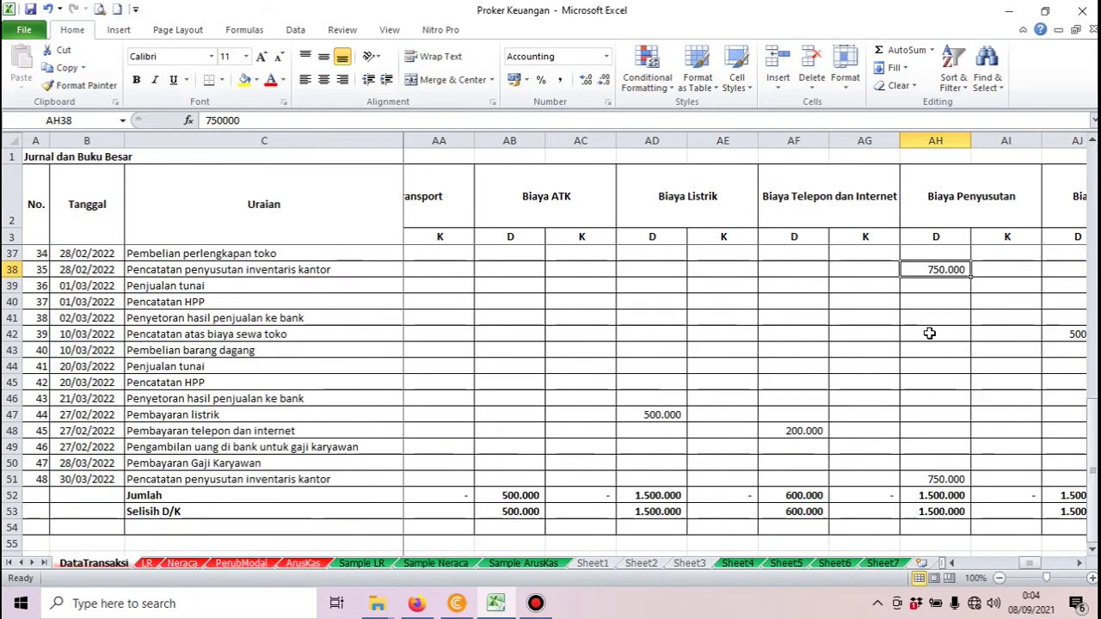
scroll(928, 381, up, 9)
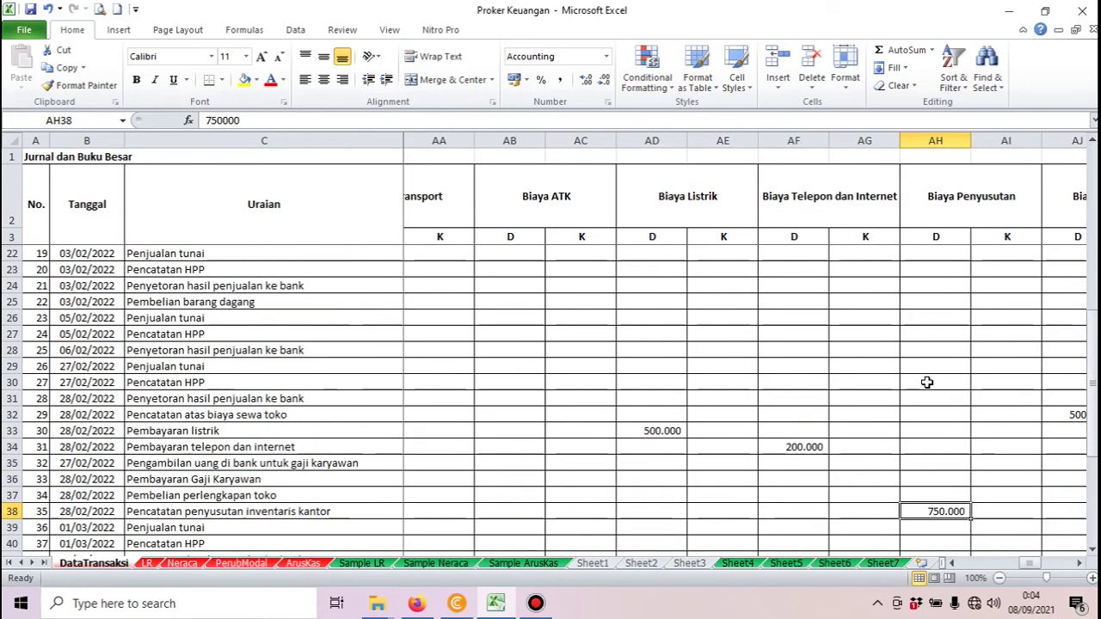
scroll(927, 382, down, 9)
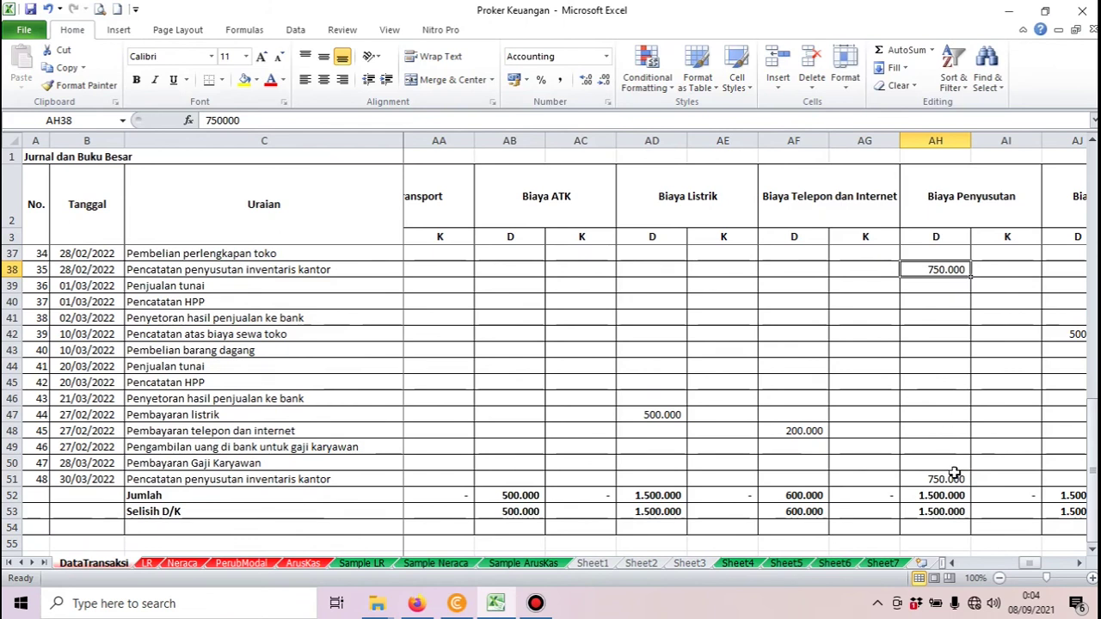
scroll(955, 473, up, 11)
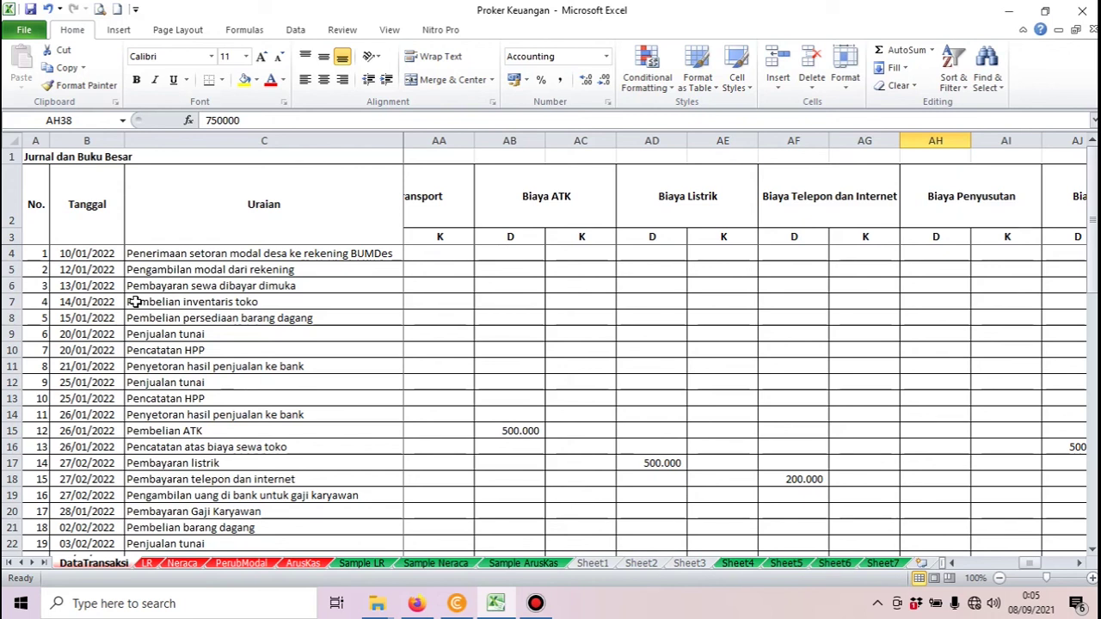
scroll(135, 302, down, 1)
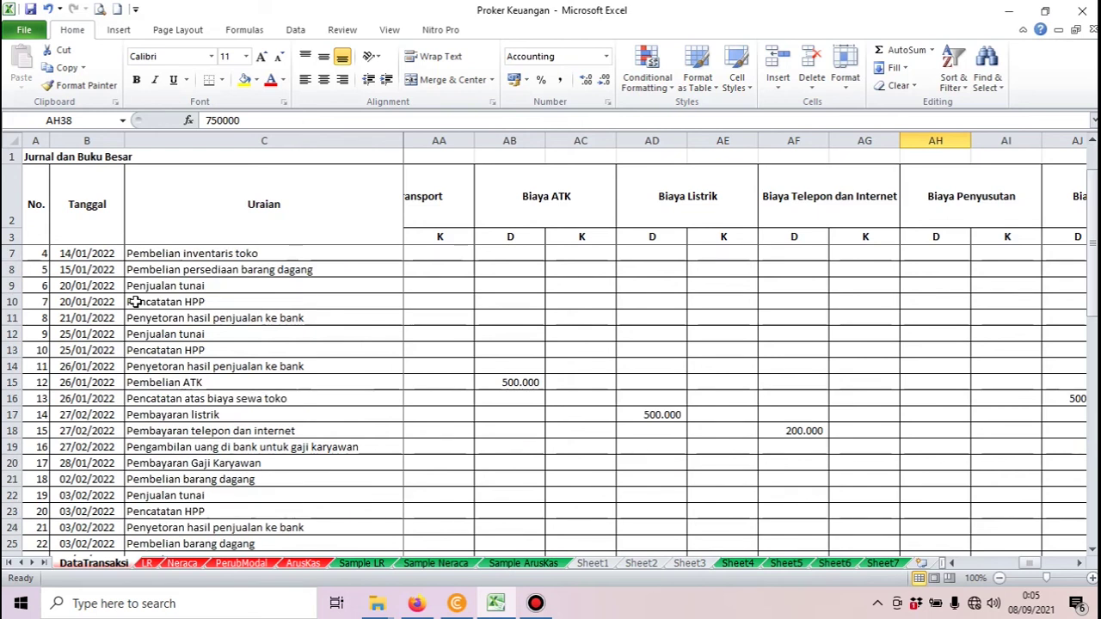
scroll(135, 302, up, 1)
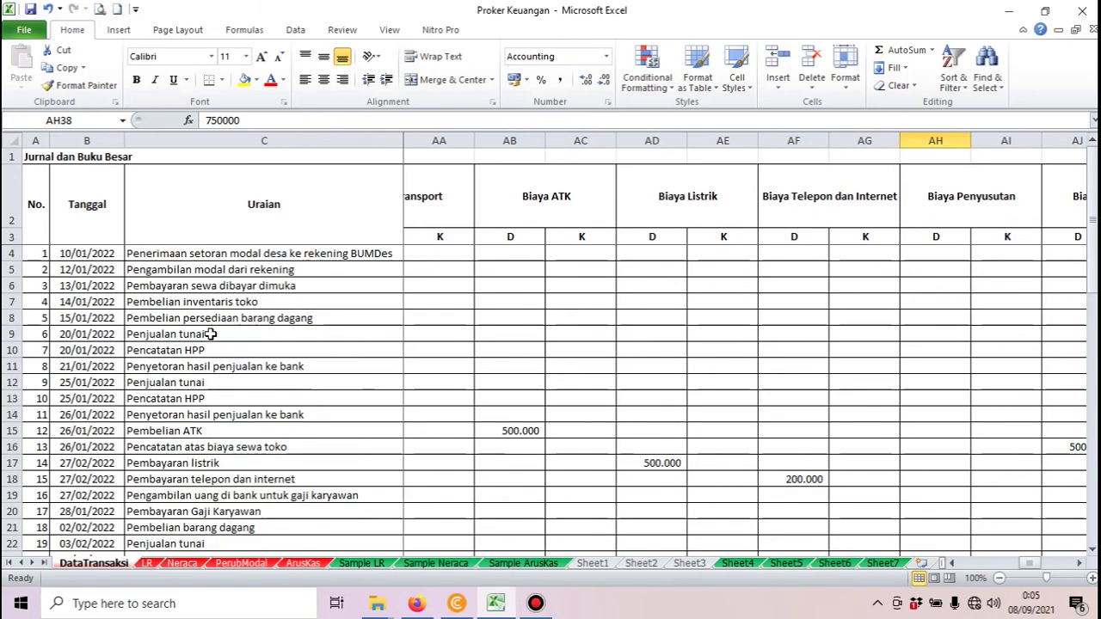
scroll(210, 333, down, 1)
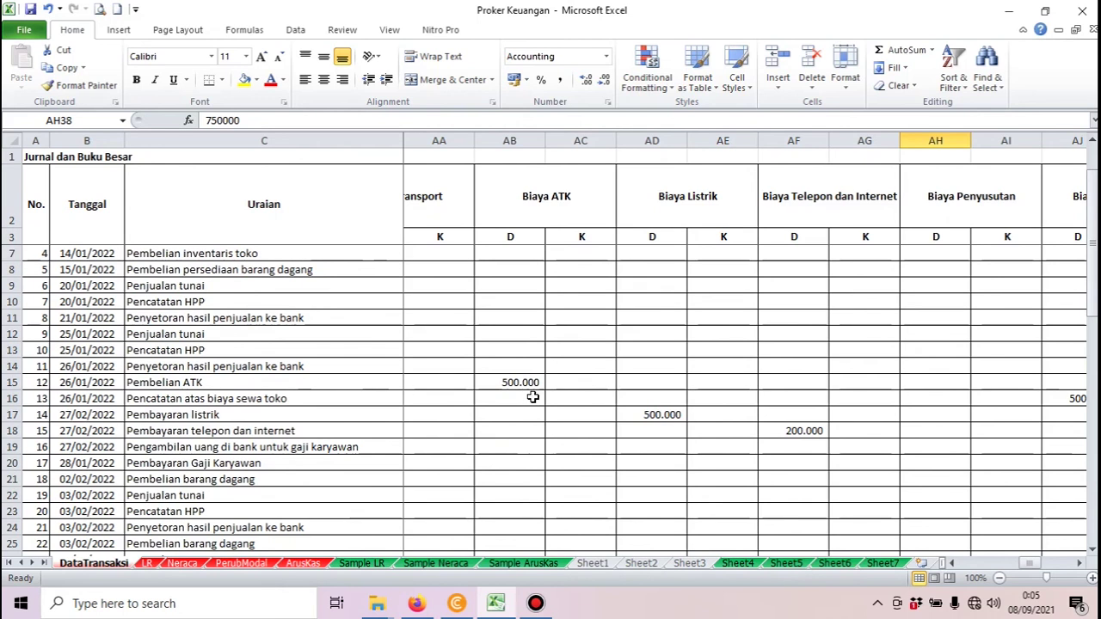
- Go through the Kas entries down to the Jumlah row and examine the Akumulasi Penyusutan credit total in Q52
drag(1027, 564, 960, 568)
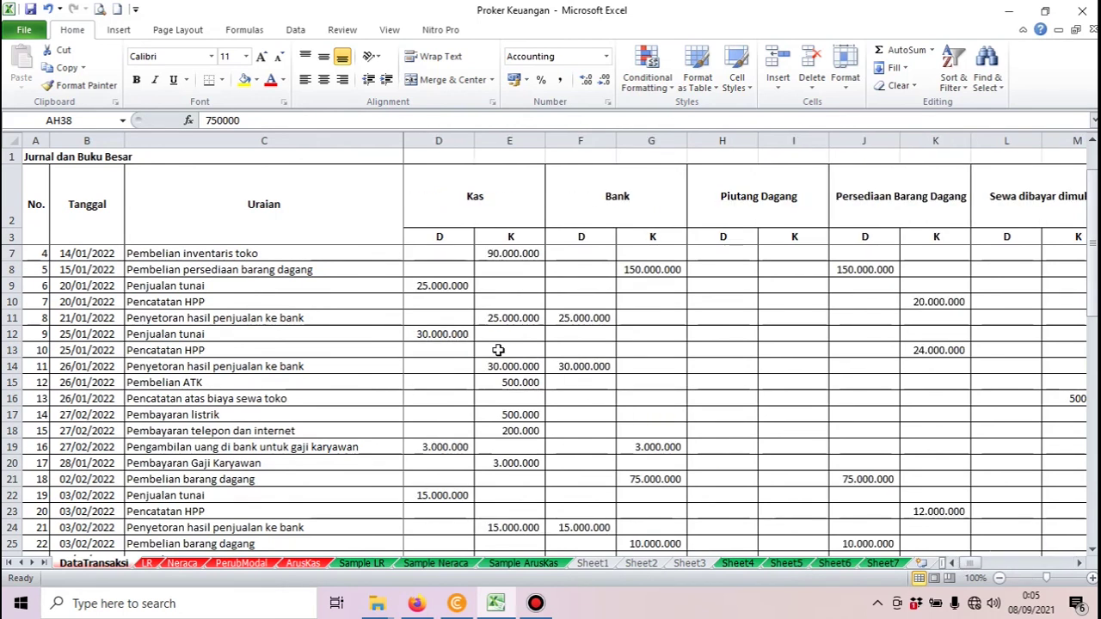
scroll(498, 350, down, 3)
scroll(498, 350, down, 5)
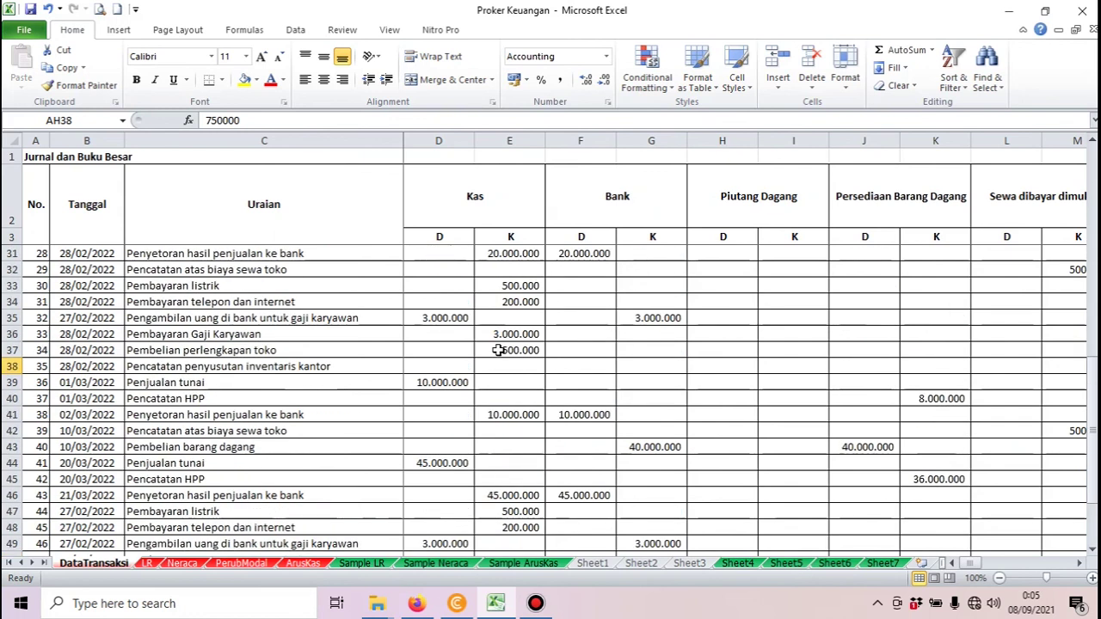
scroll(498, 350, down, 3)
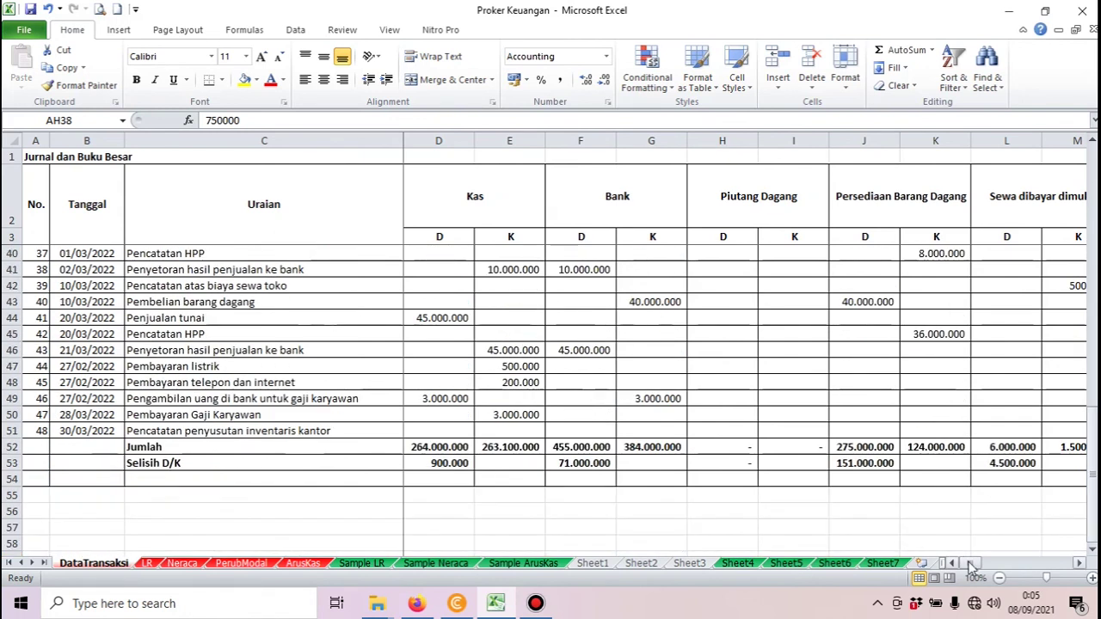
drag(974, 567, 1009, 569)
click(585, 448)
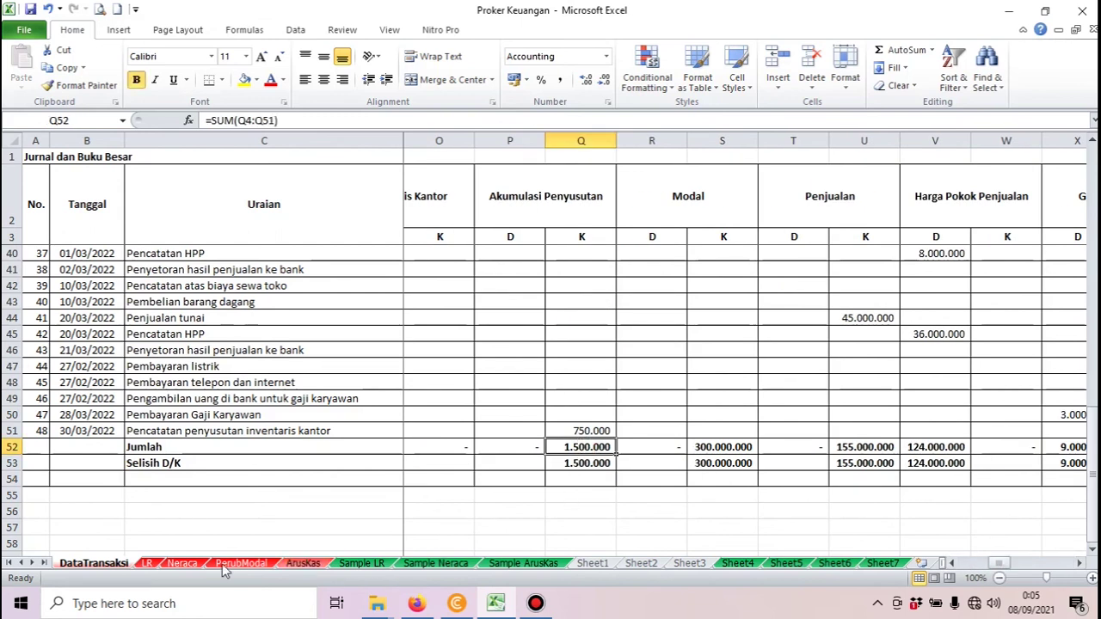
- On the LR sheet, calculate Laba Bersih Sebelum Pajak in D26 as Laba Kotor minus Total Beban Usaha with =D7-D25
click(147, 563)
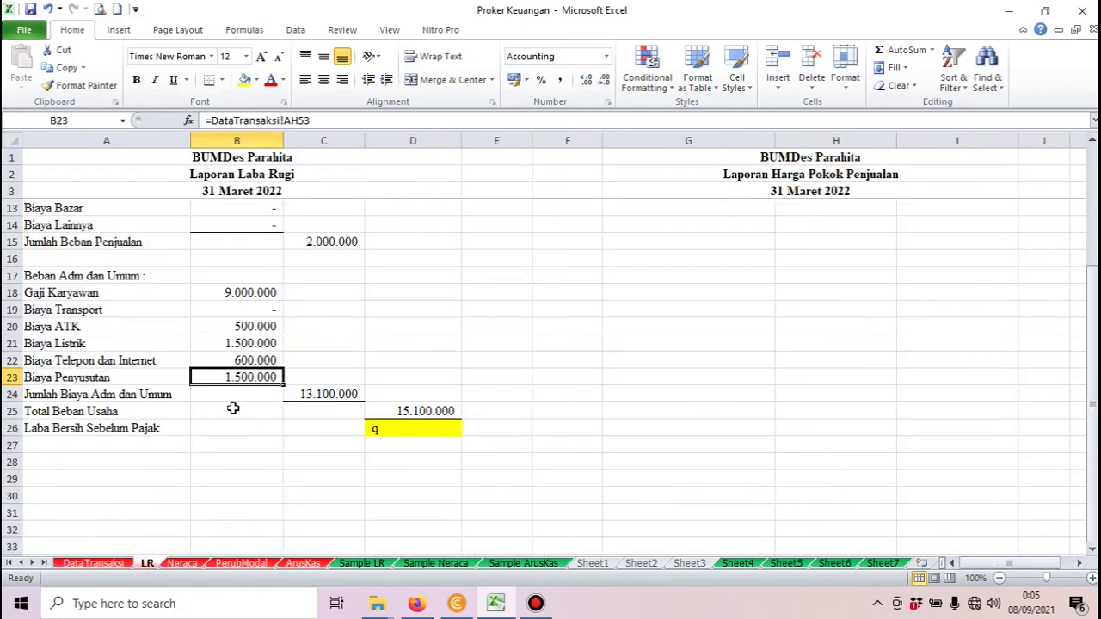
click(327, 395)
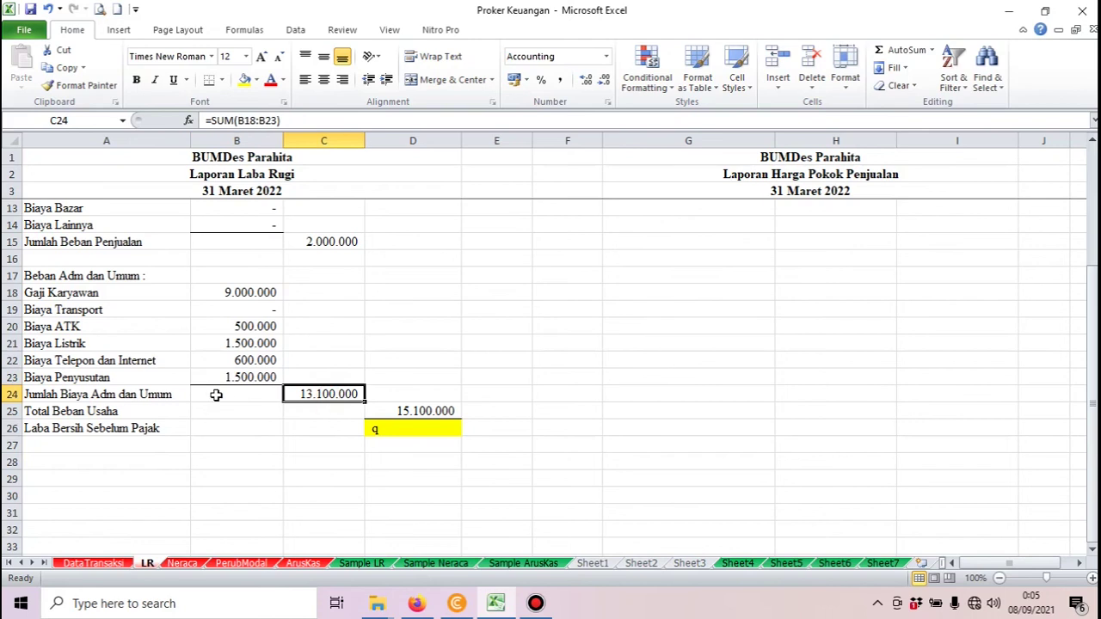
click(430, 444)
click(412, 427)
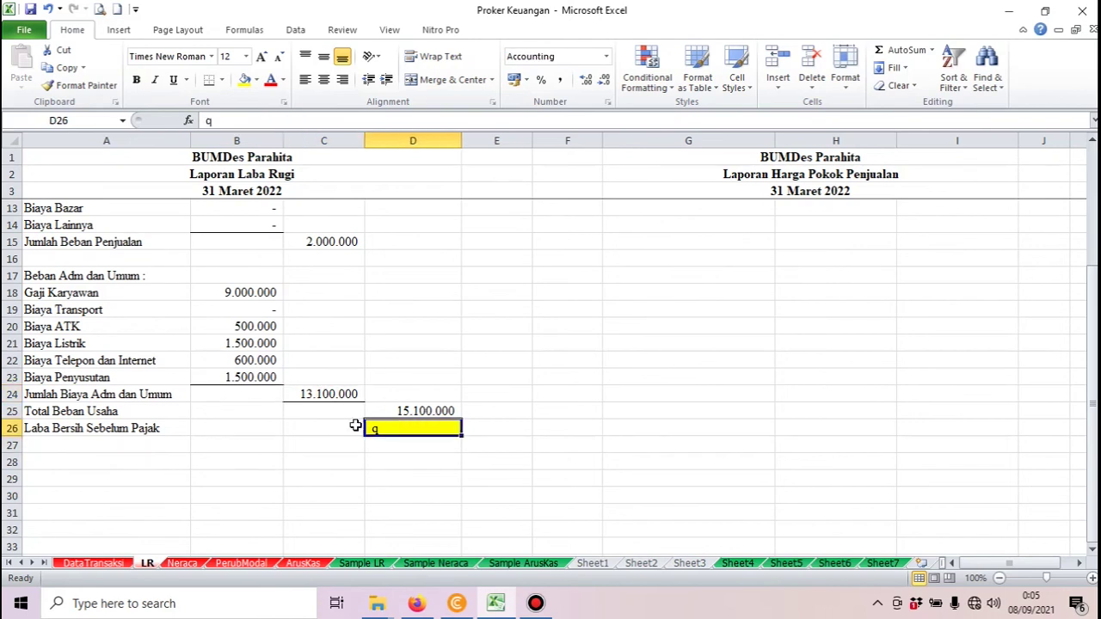
scroll(390, 423, up, 2)
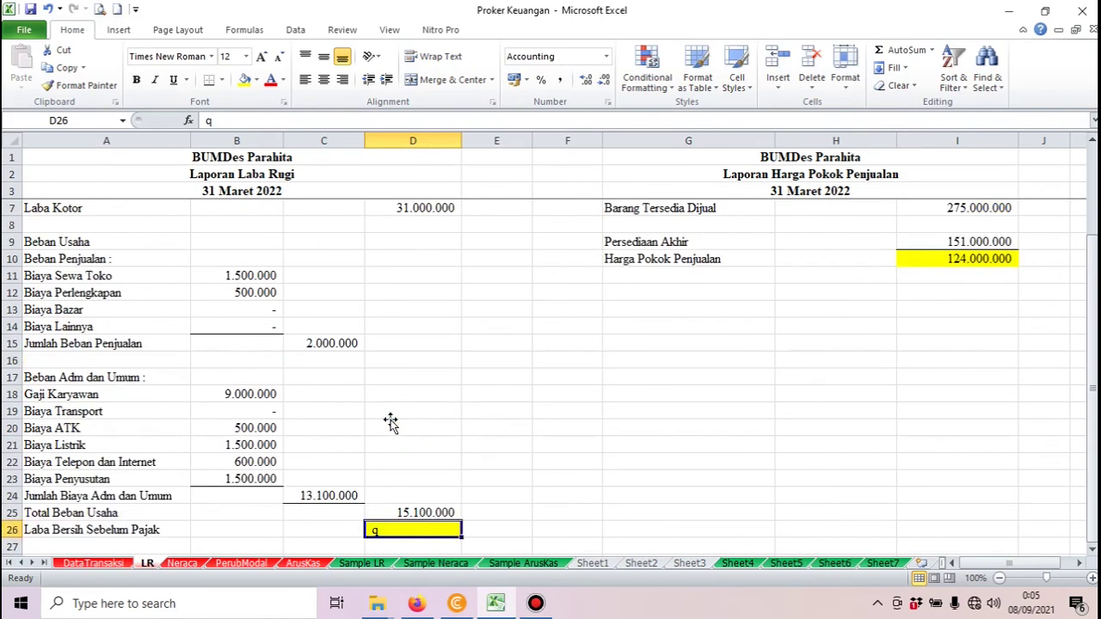
scroll(391, 422, down, 1)
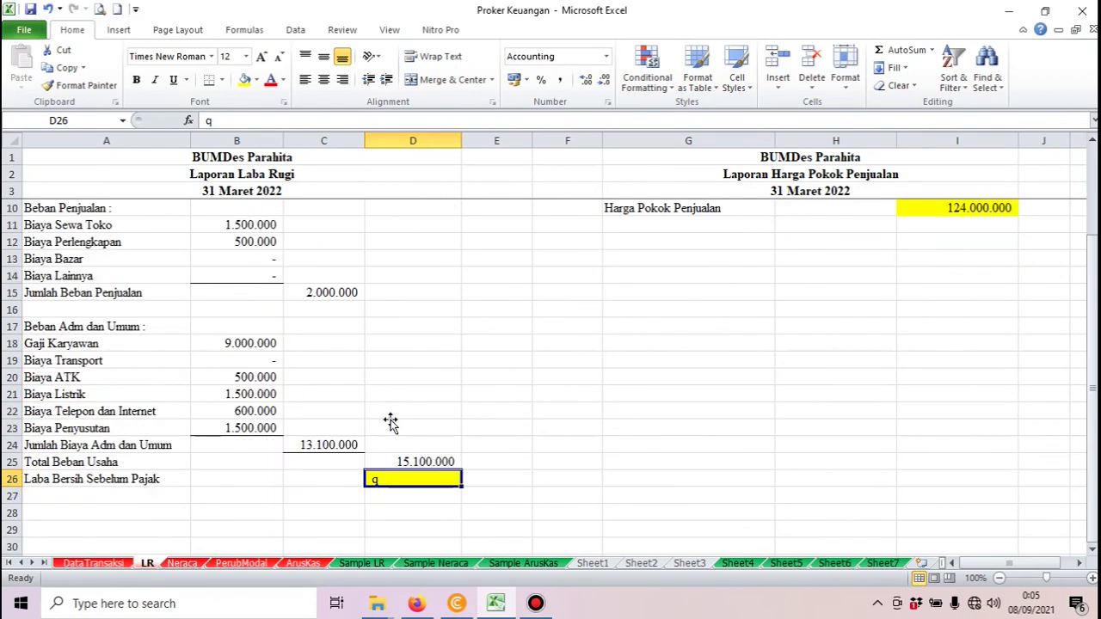
text(=)
scroll(391, 421, up, 2)
click(405, 259)
text(-)
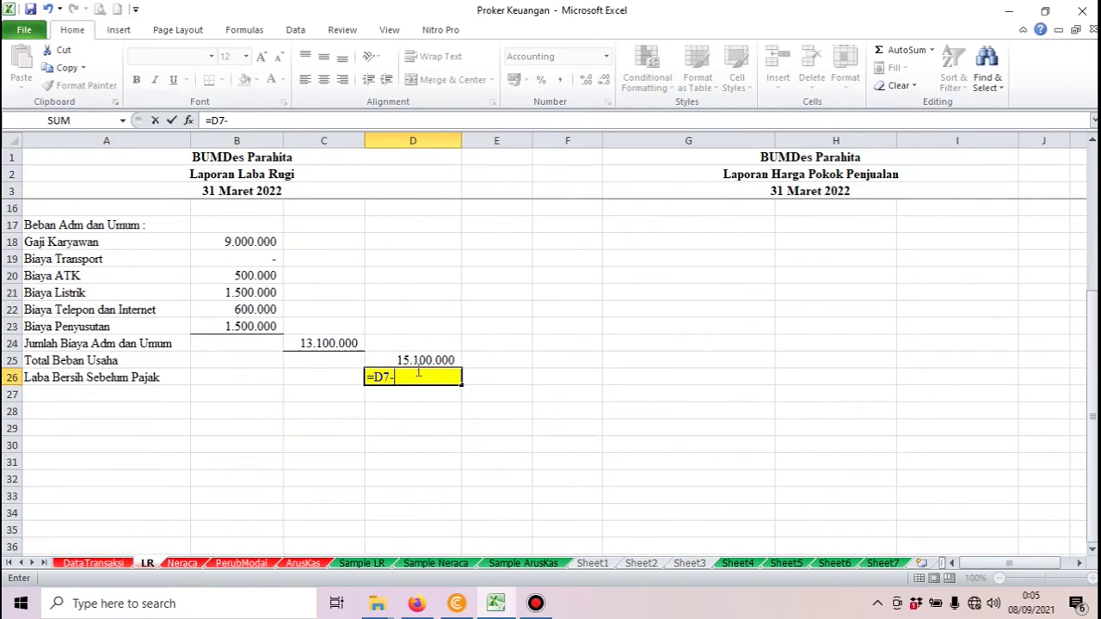
click(413, 359)
key(Return)
scroll(413, 357, up, 1)
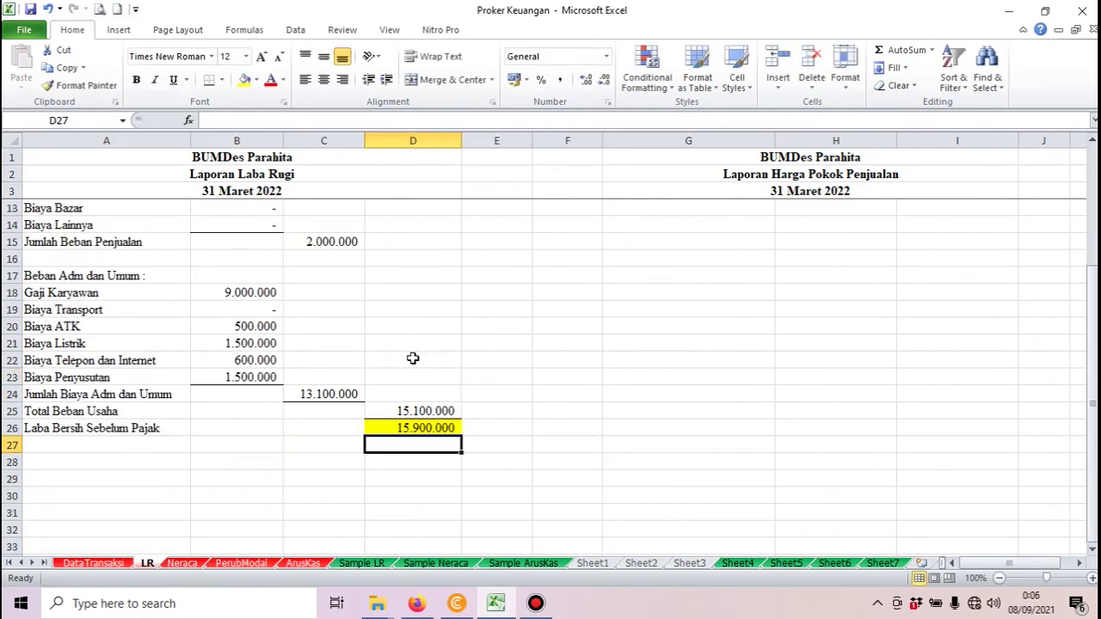
- Examine Laba Kotor in D7, Total Beban Usaha in D25 and the D26 profit formula, and review the whole LR report
scroll(413, 358, up, 2)
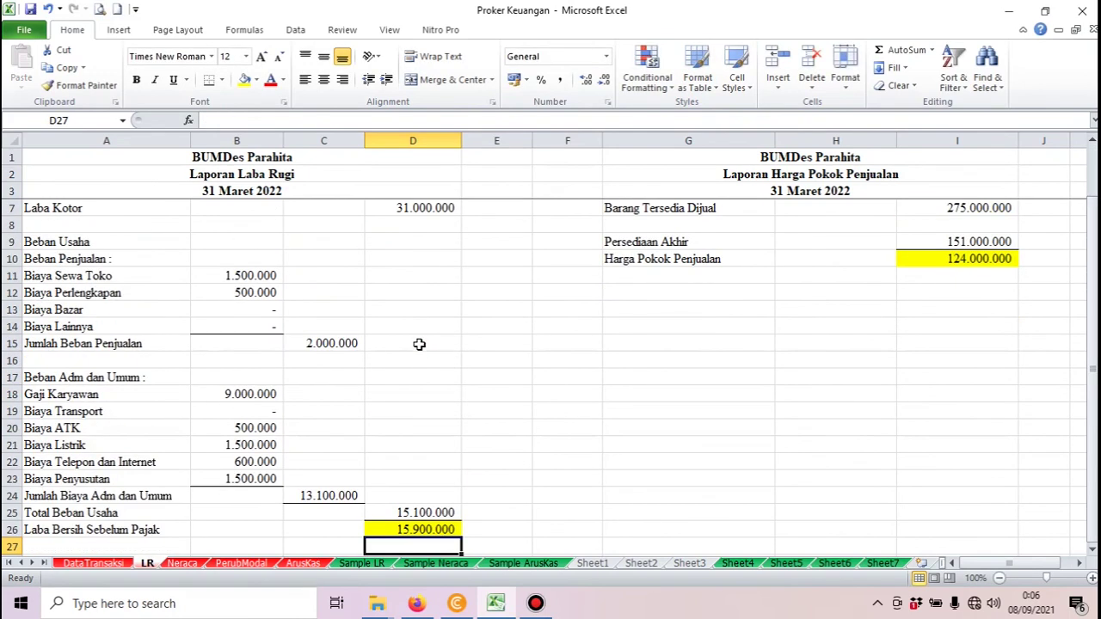
click(421, 209)
scroll(442, 318, down, 1)
click(412, 464)
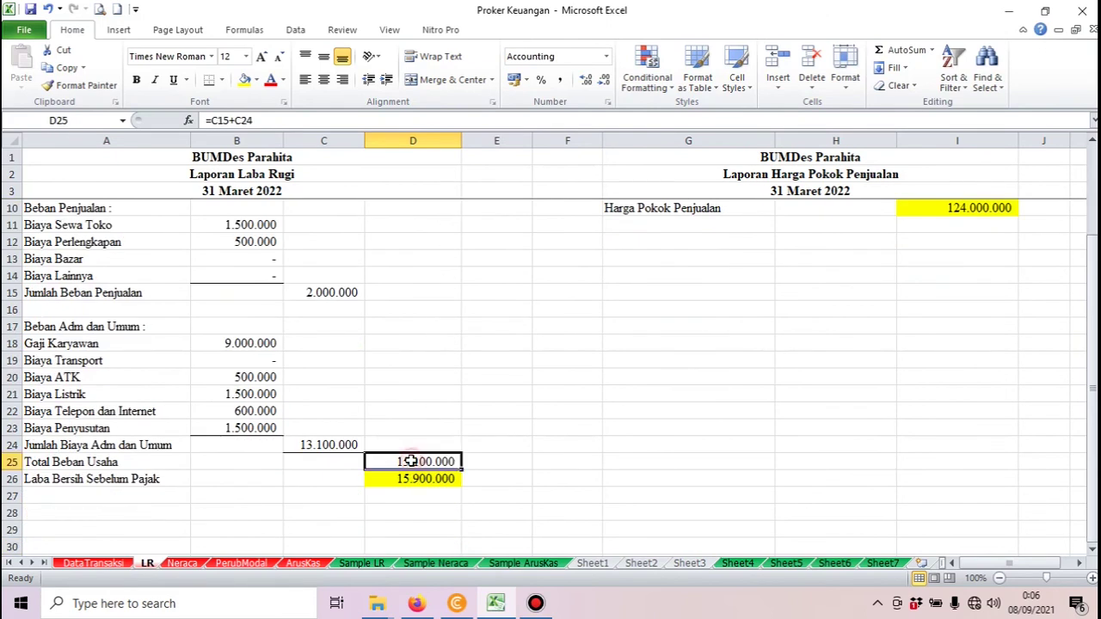
click(419, 479)
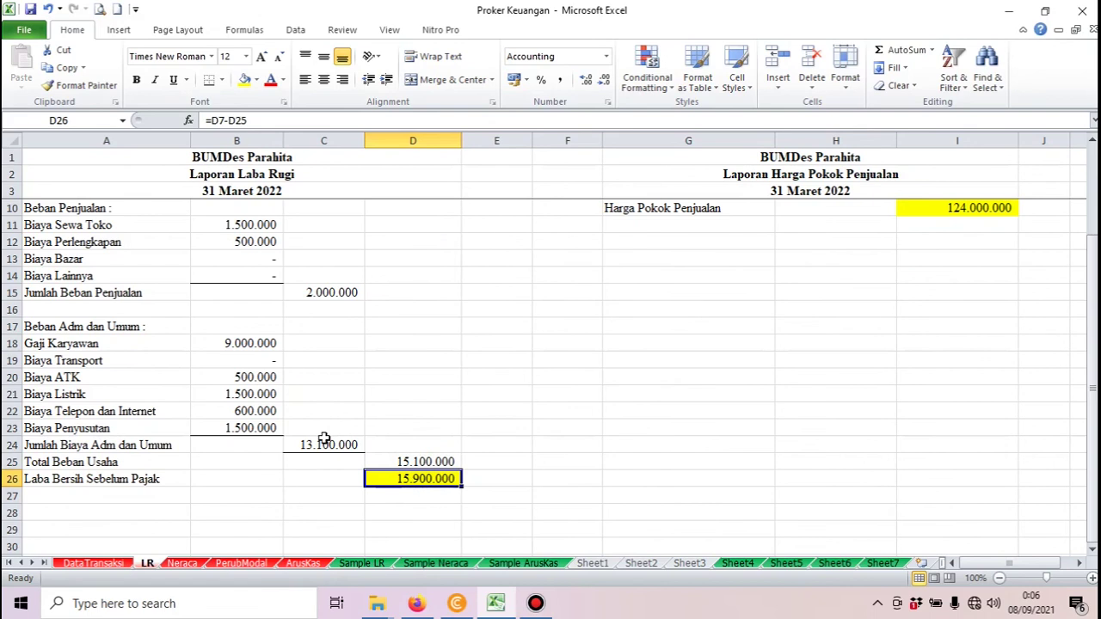
scroll(351, 398, down, 2)
scroll(350, 397, up, 4)
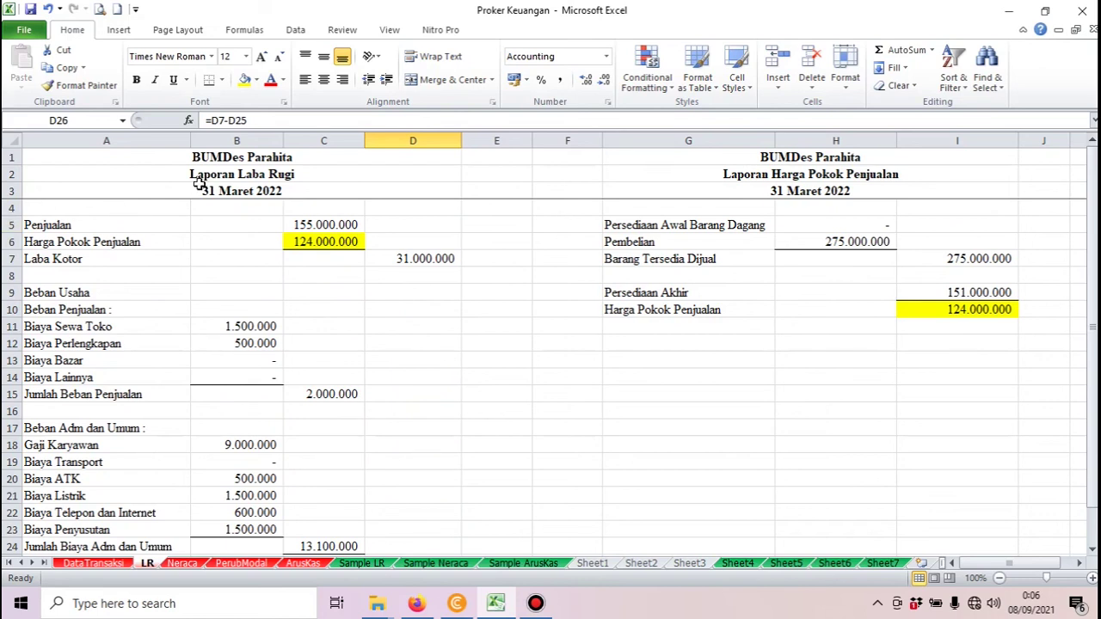
- Open the Neraca sheet and review its Ekuitas, Hutang and Aktiva sections from the end of the report upward
click(181, 564)
scroll(354, 376, up, 3)
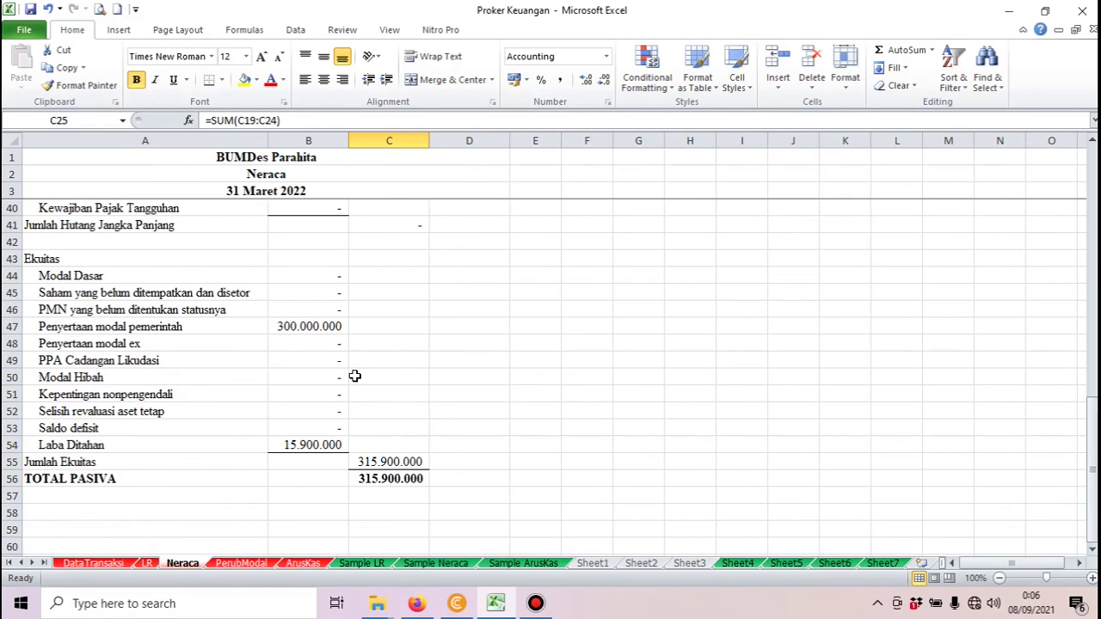
scroll(355, 375, up, 7)
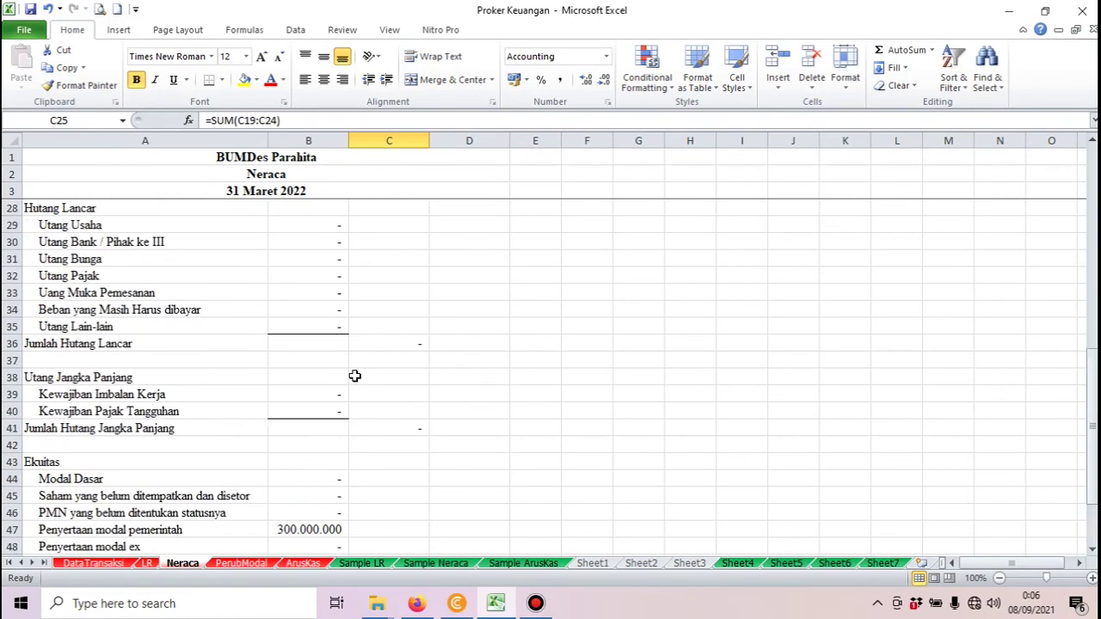
scroll(354, 376, up, 5)
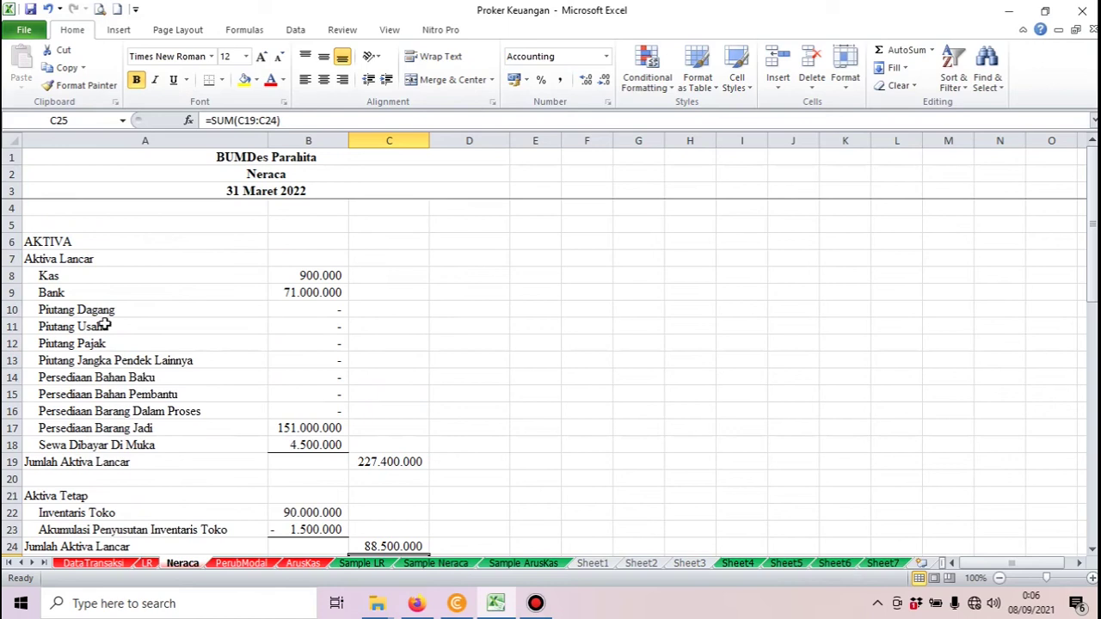
scroll(103, 325, down, 4)
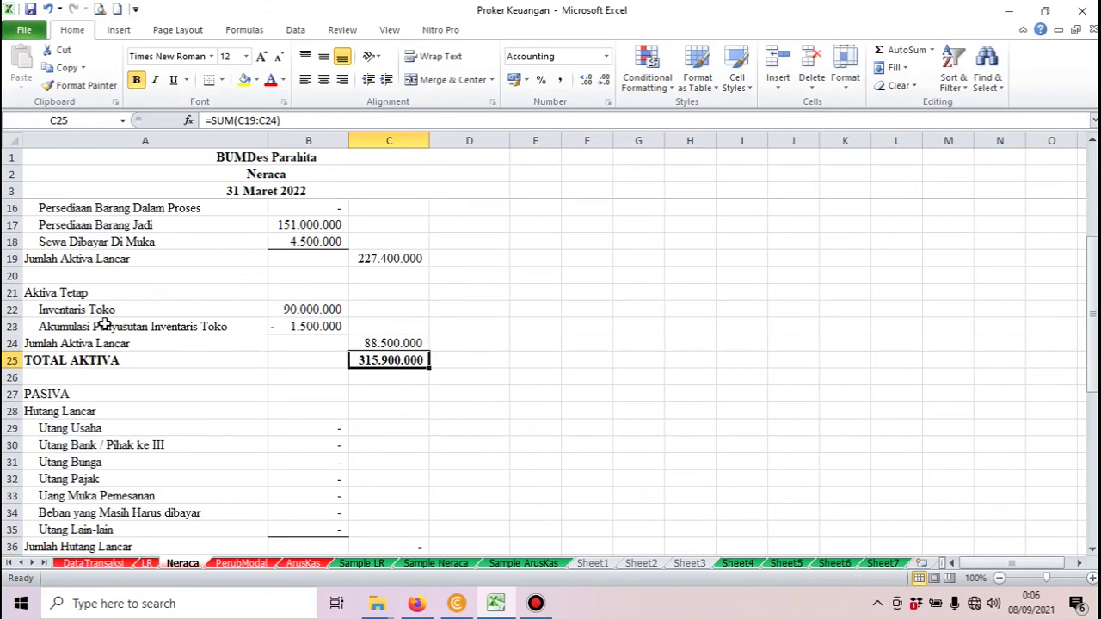
scroll(103, 325, up, 1)
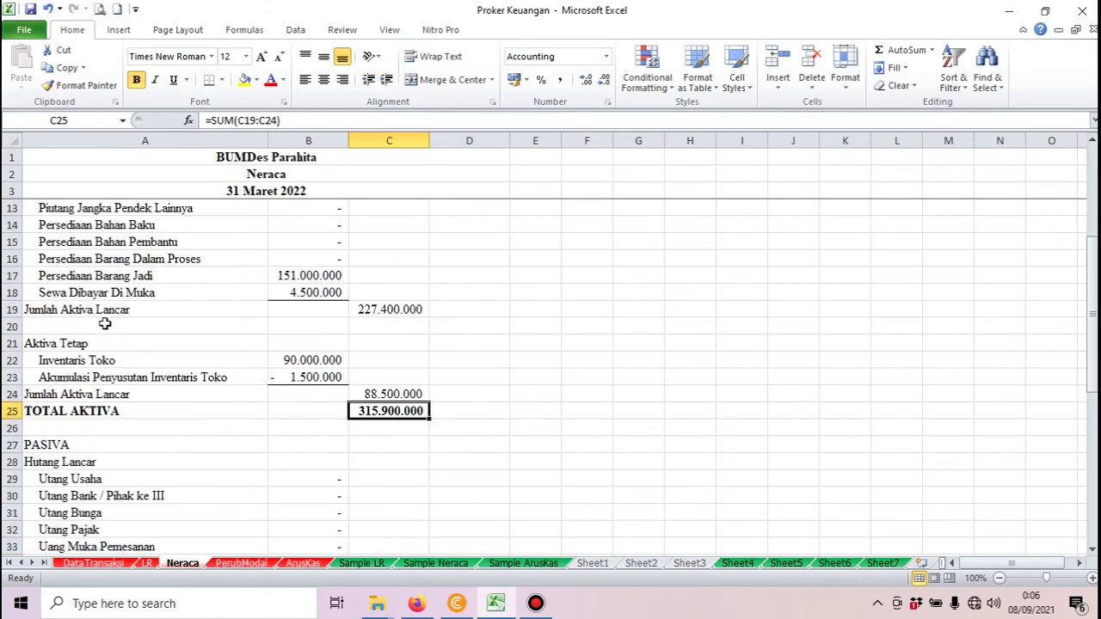
scroll(104, 324, up, 2)
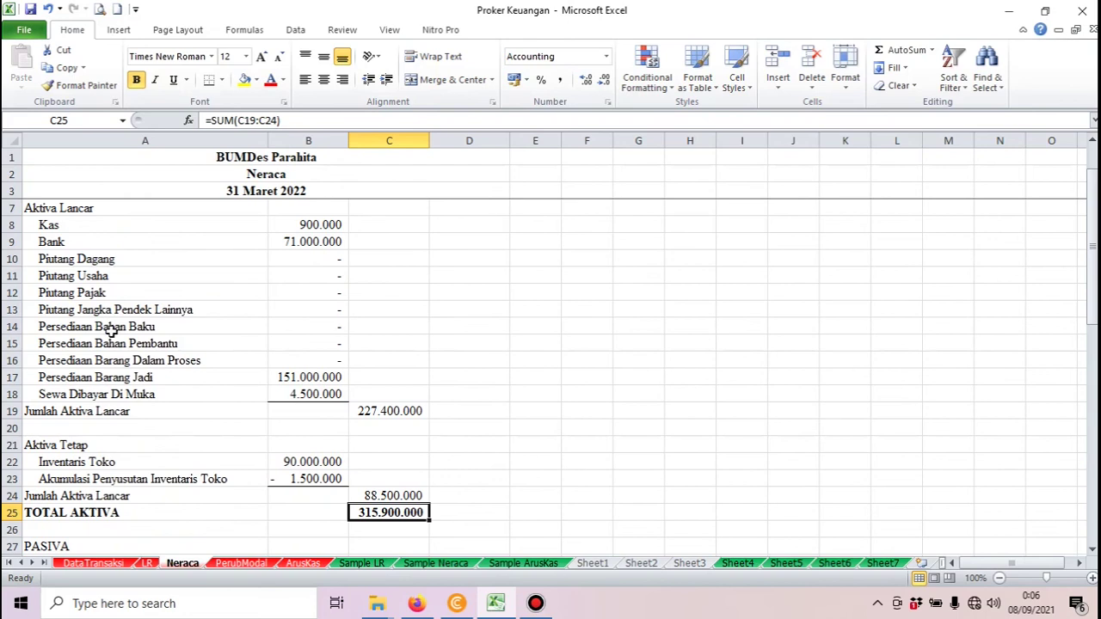
- Point out the Kas, Bank and Persediaan Bahan Baku accounts under Aktiva Lancar in Neraca
click(52, 225)
click(53, 241)
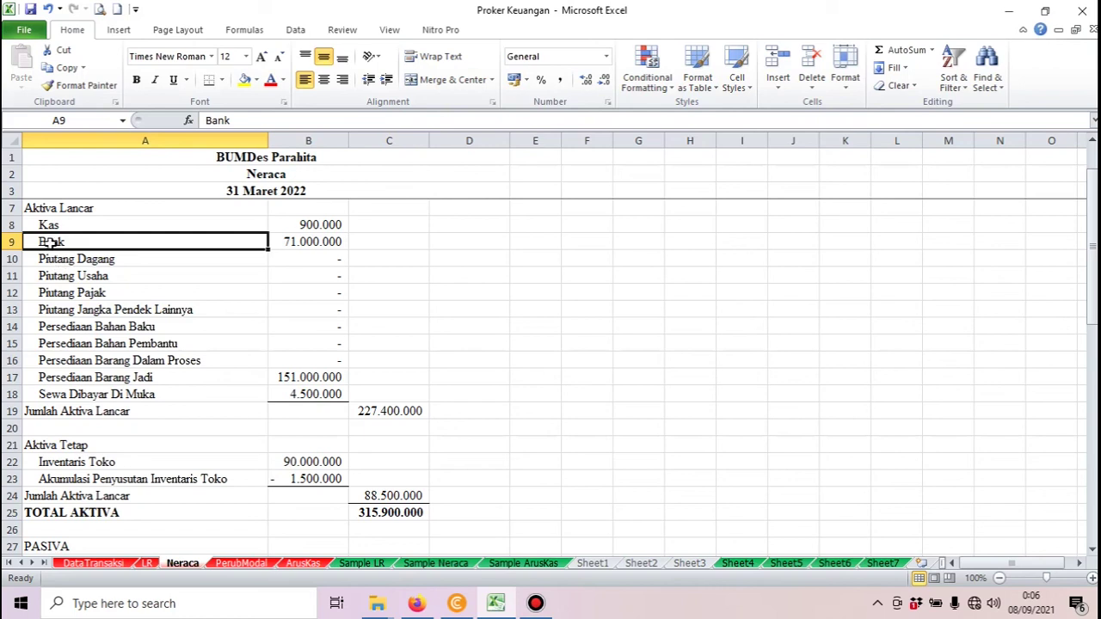
click(80, 341)
click(74, 327)
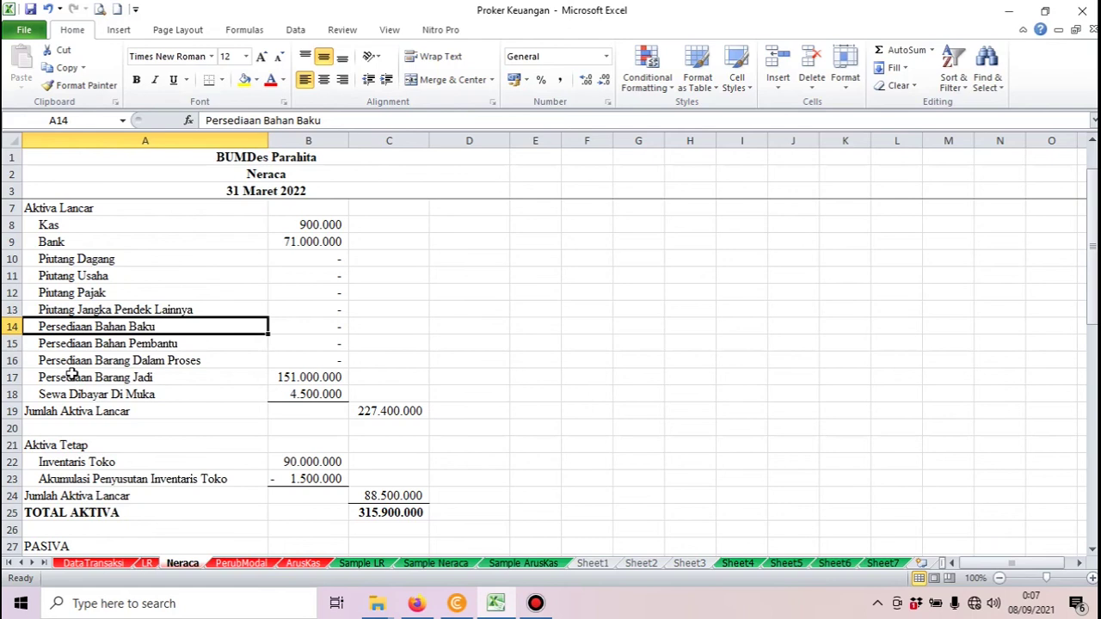
- Trace the Kas amount in Neraca B8 to DataTransaksi D53, check the Bank difference in F53, and return to Neraca
click(320, 225)
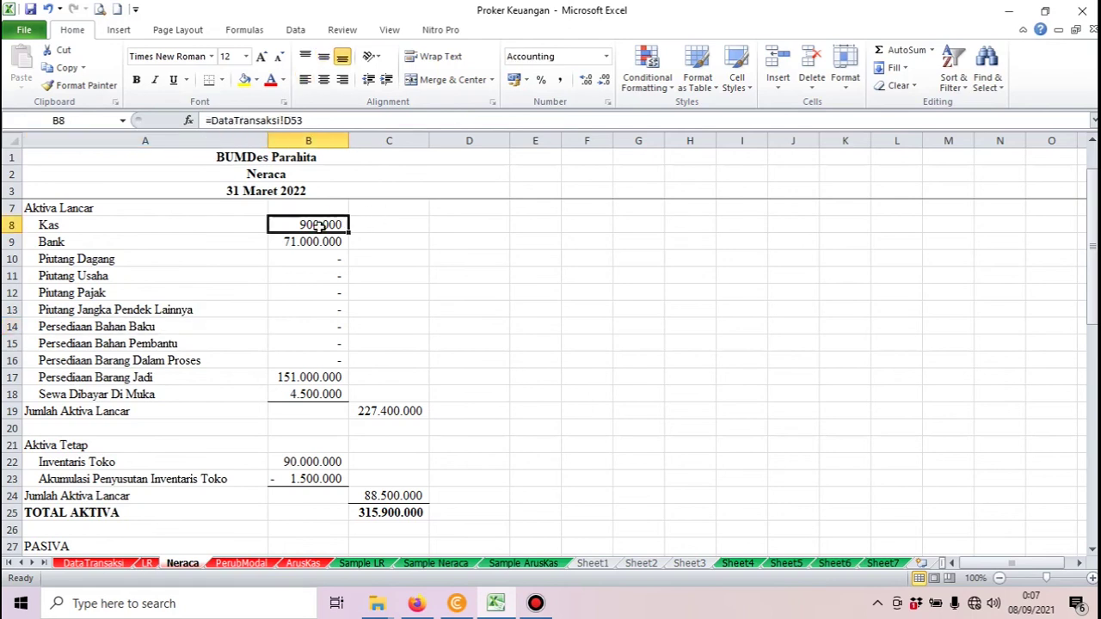
click(91, 564)
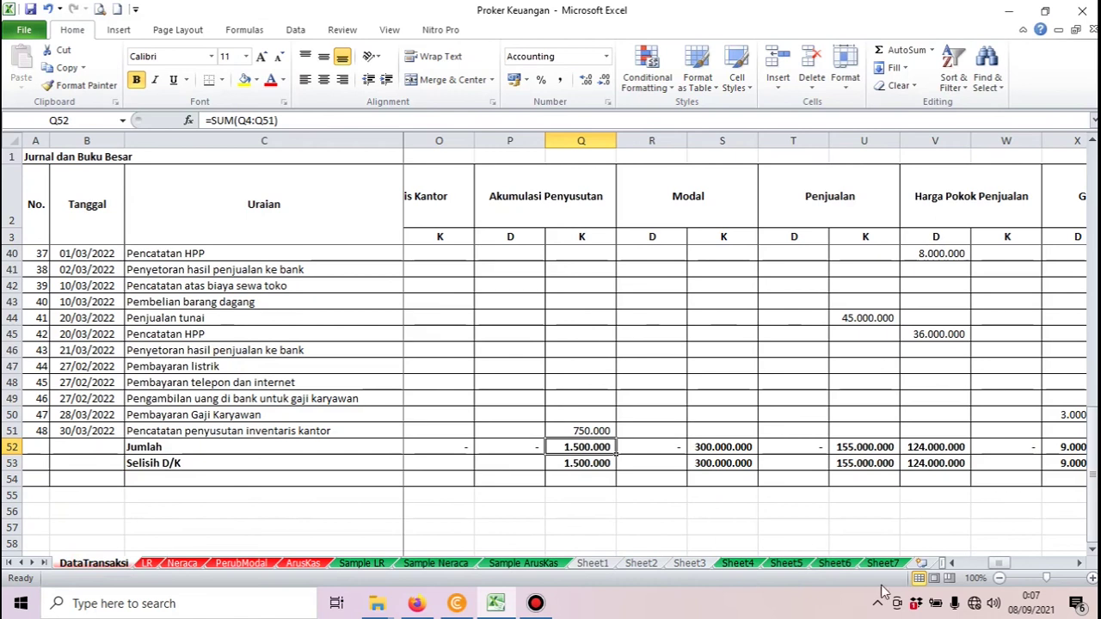
drag(952, 563, 946, 563)
click(442, 465)
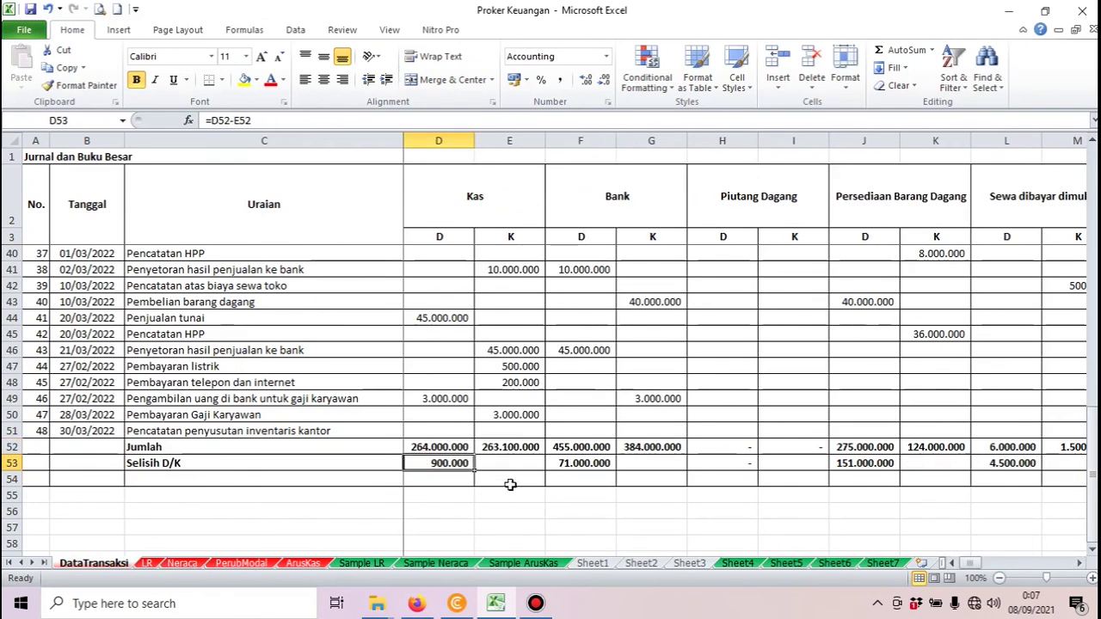
click(568, 465)
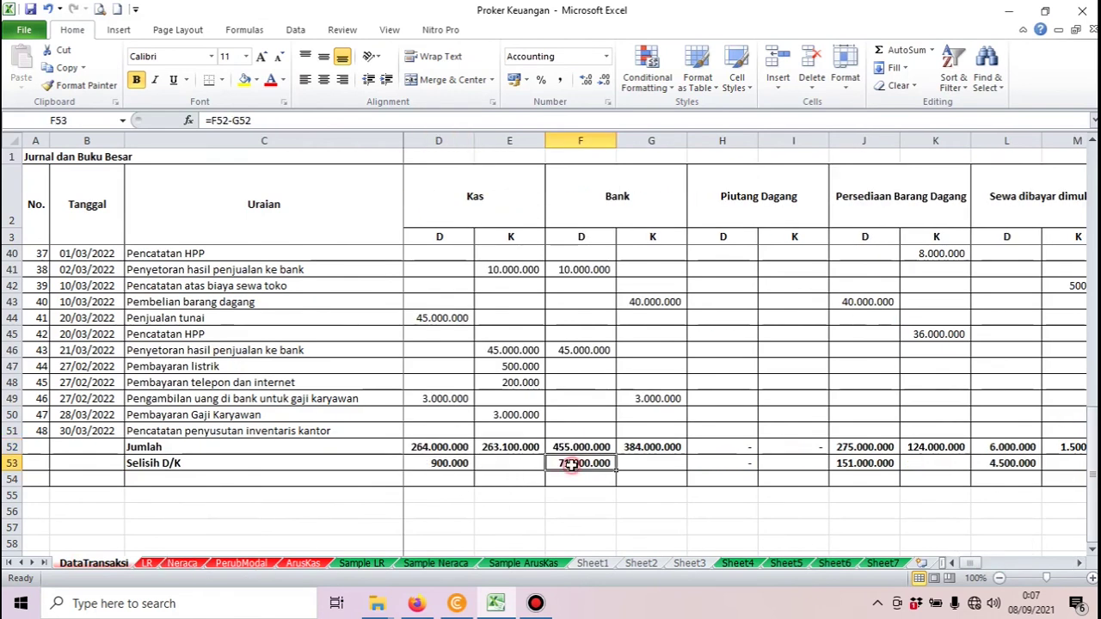
click(180, 563)
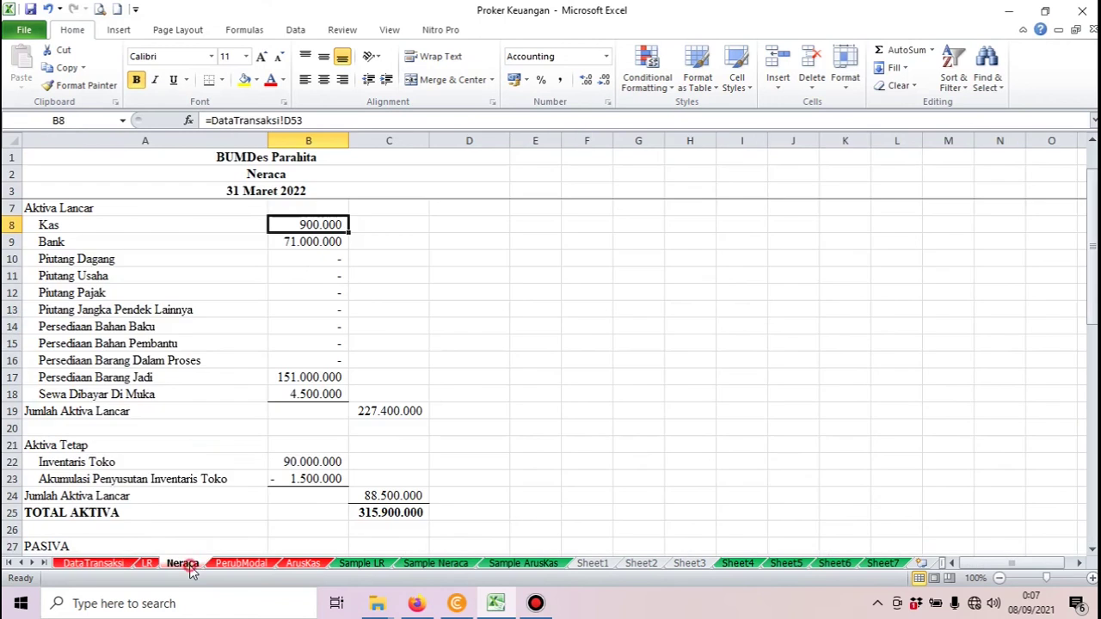
- Check the Bank link in Neraca B9, trace Persediaan Barang Jadi in B17 to DataTransaksi J53, and return to Neraca
click(310, 245)
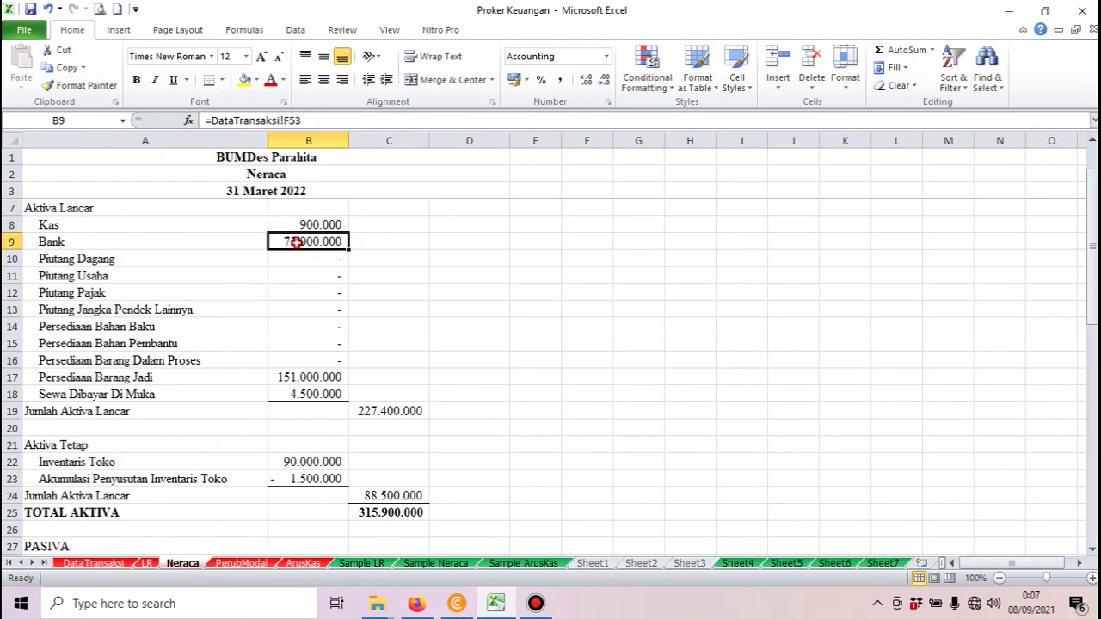
click(296, 382)
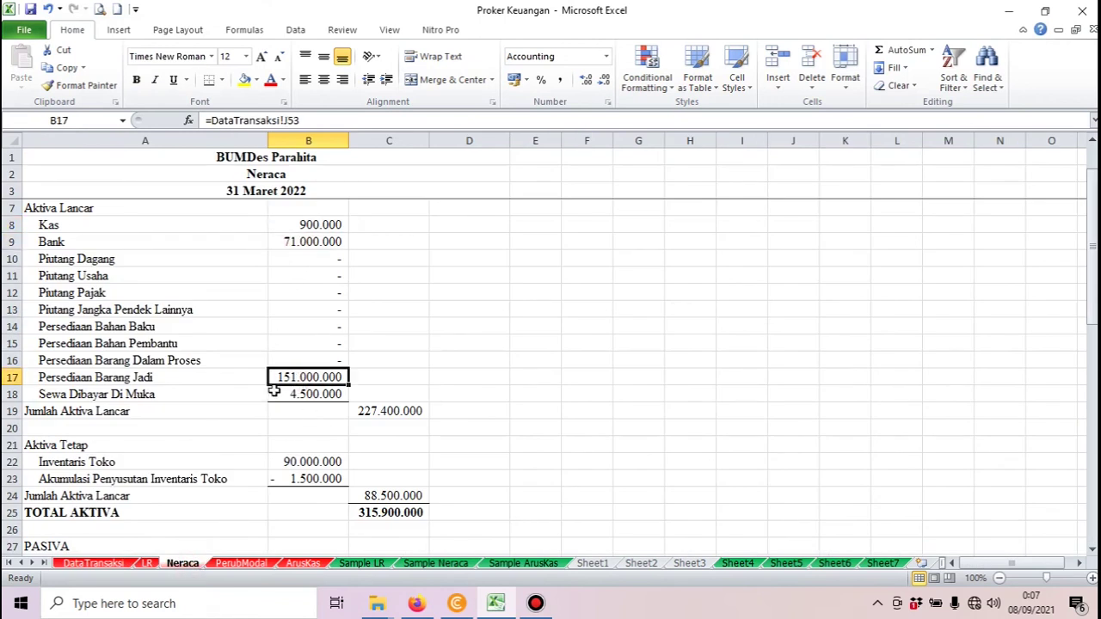
click(92, 564)
click(849, 462)
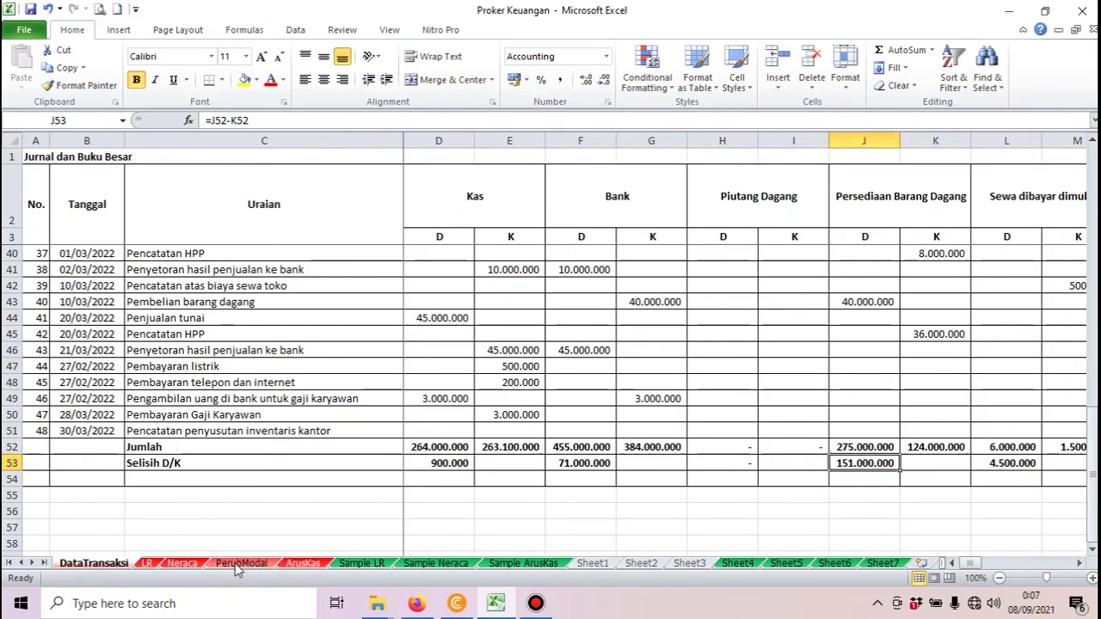
click(179, 563)
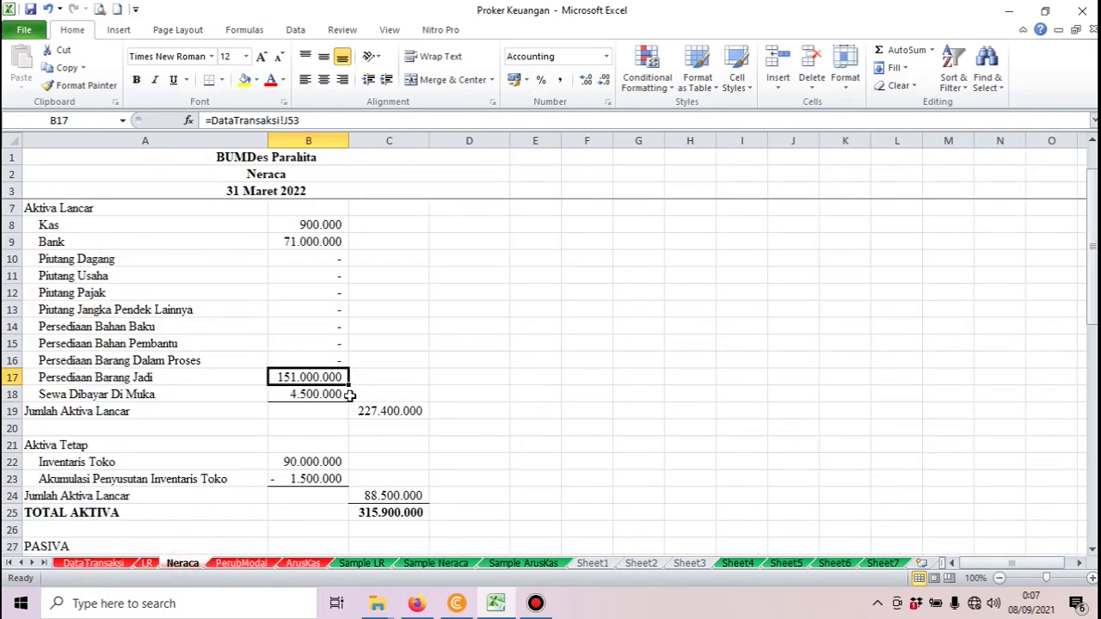
- Trace Sewa Dibayar Di Muka in Neraca B18 to DataTransaksi L53 and return to Neraca
click(313, 395)
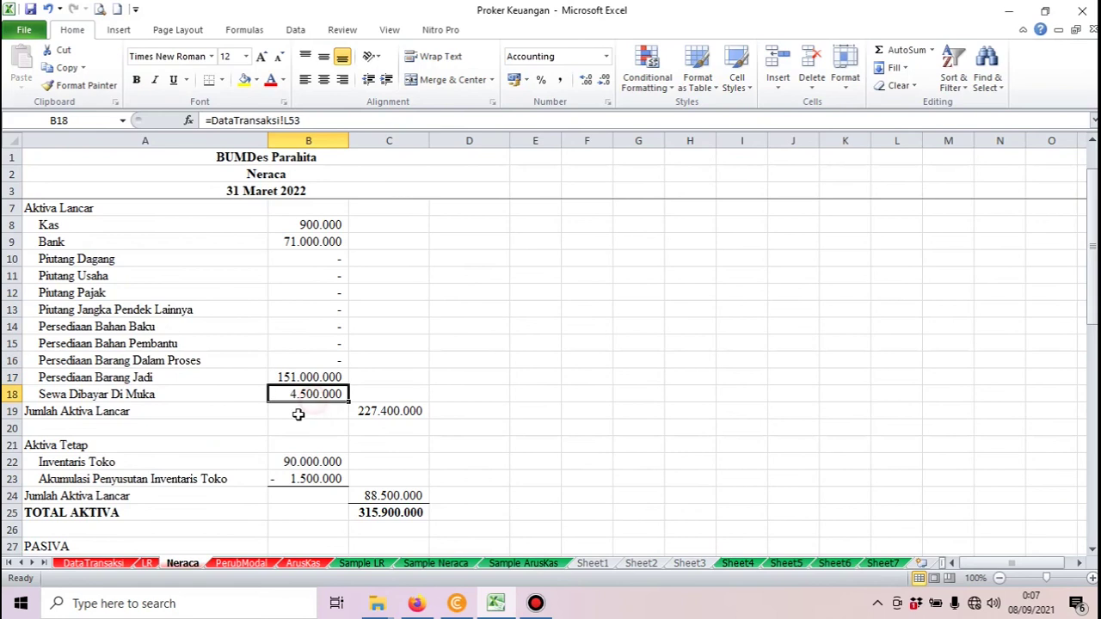
click(103, 565)
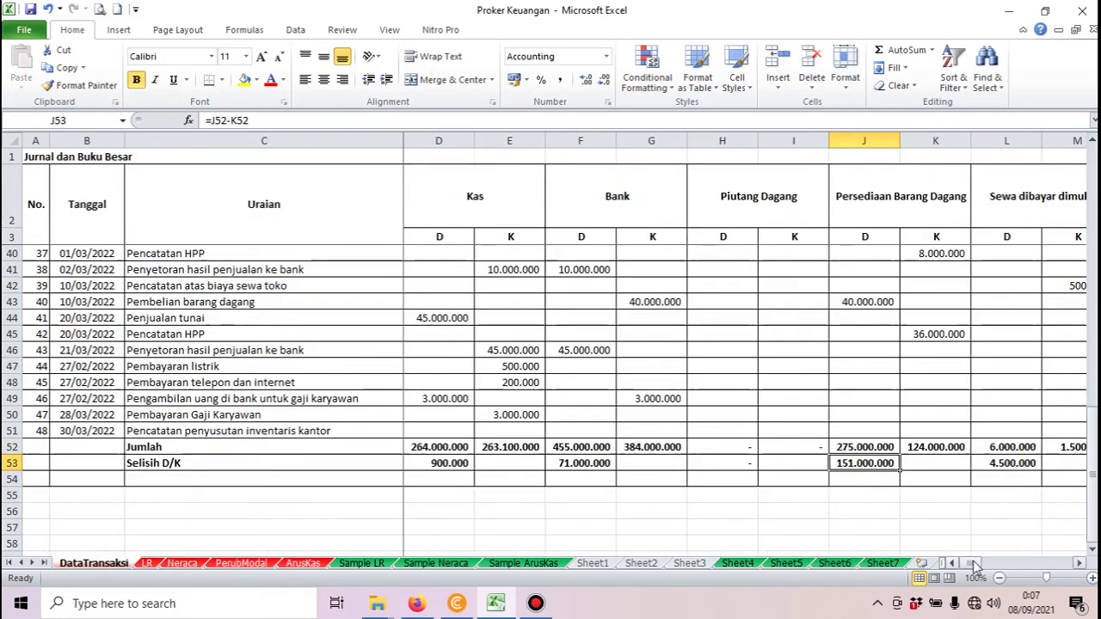
click(995, 463)
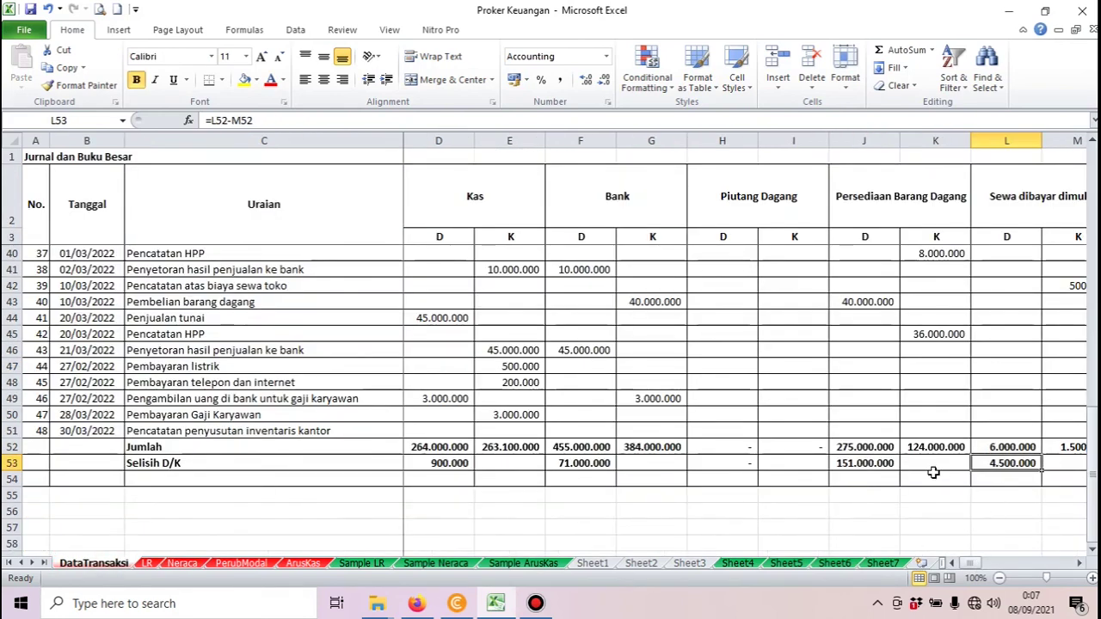
click(193, 565)
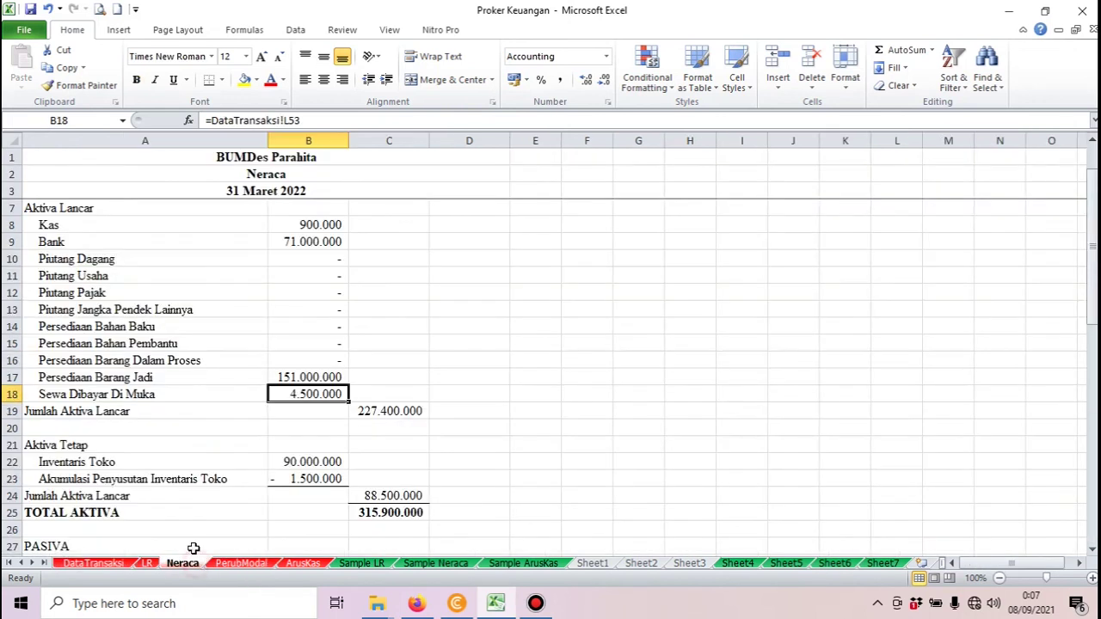
- Examine the Aktiva Lancar sum in C19, the accumulated depreciation in B23, the fixed asset subtotal in C24 and TOTAL AKTIVA in C25
click(400, 413)
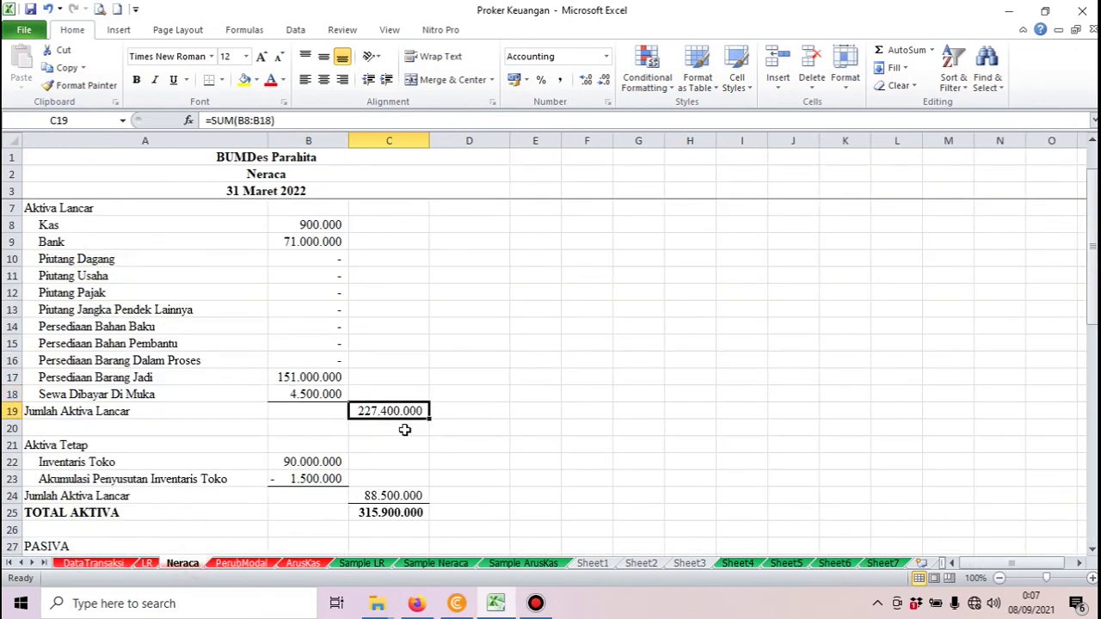
scroll(404, 429, down, 1)
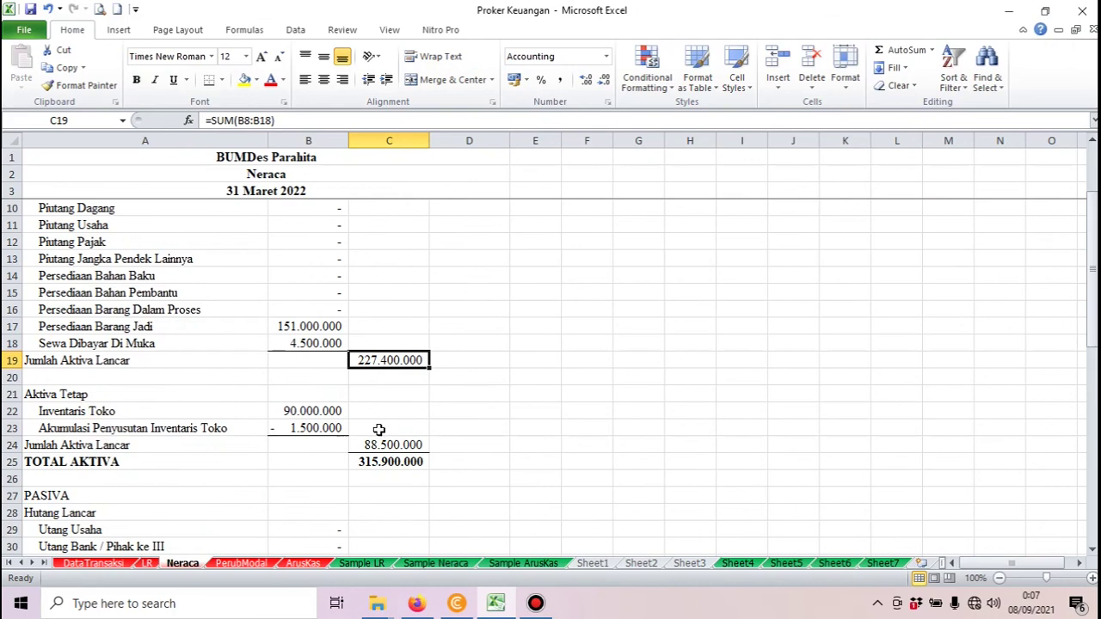
click(313, 428)
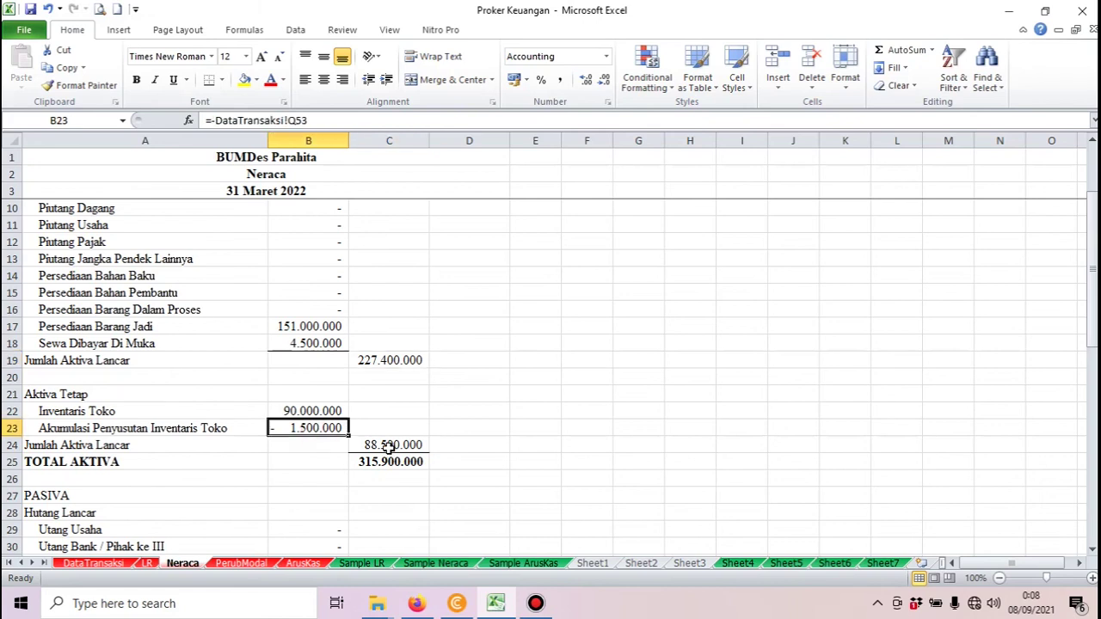
click(388, 447)
click(404, 464)
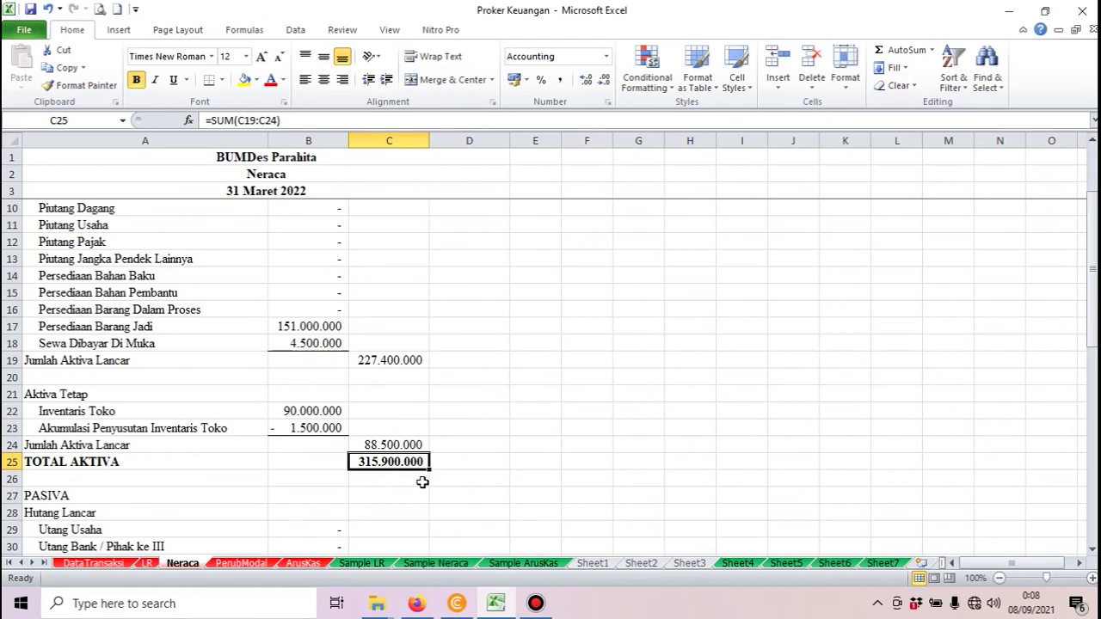
- Review the Hutang and Ekuitas sections under PASIVA and compare TOTAL PASIVA in C56 with TOTAL AKTIVA
scroll(422, 483, down, 3)
scroll(422, 482, down, 3)
scroll(423, 482, down, 3)
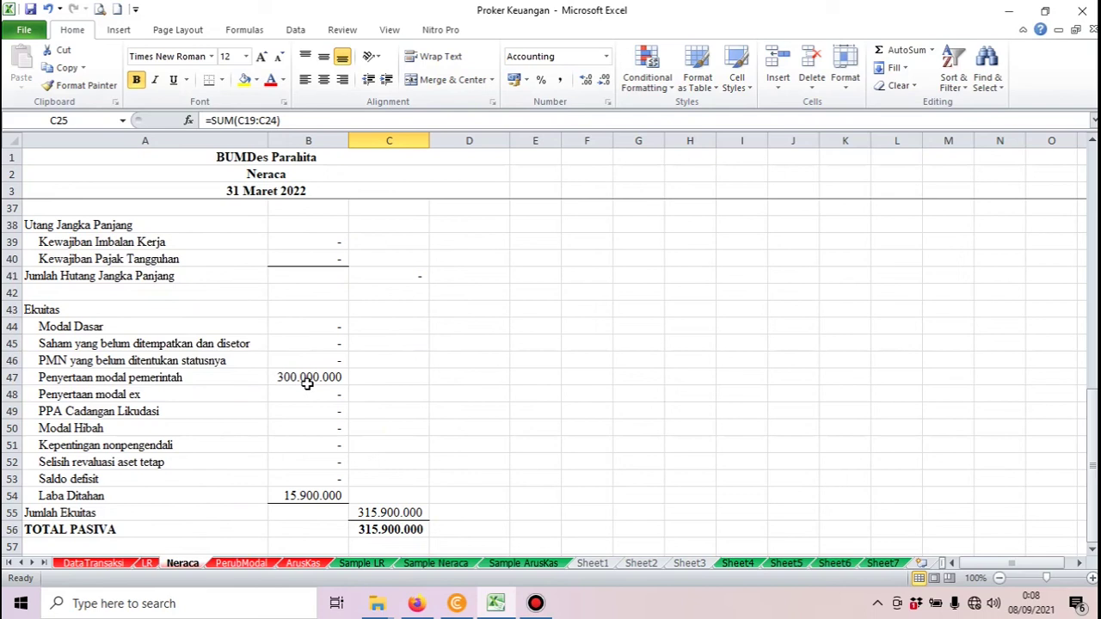
scroll(308, 382, up, 2)
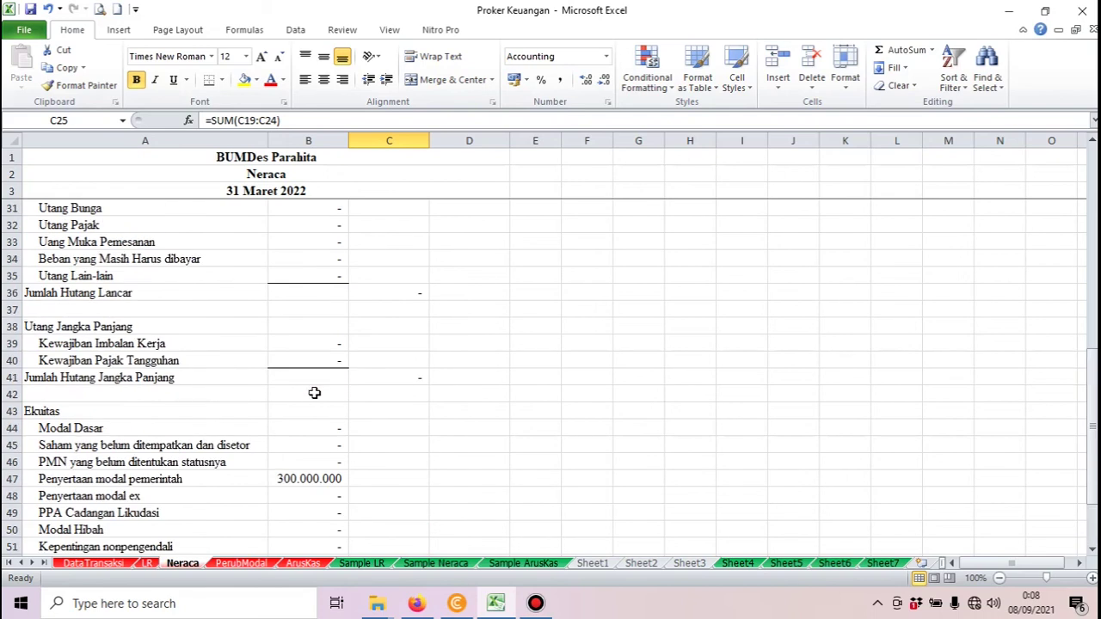
scroll(308, 382, up, 2)
scroll(266, 452, down, 3)
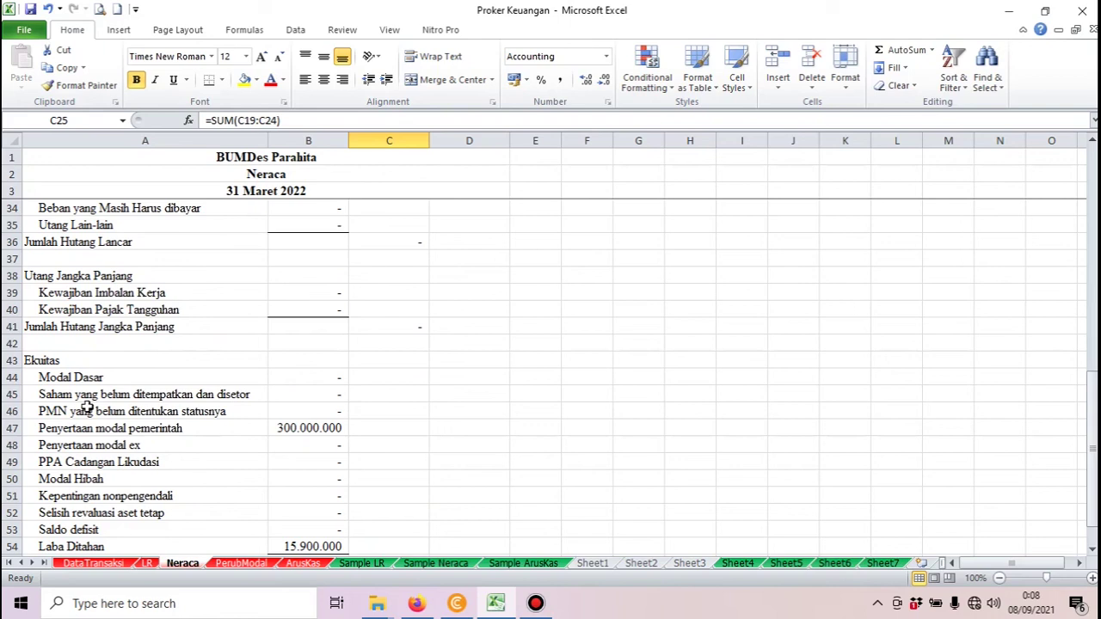
scroll(250, 408, down, 1)
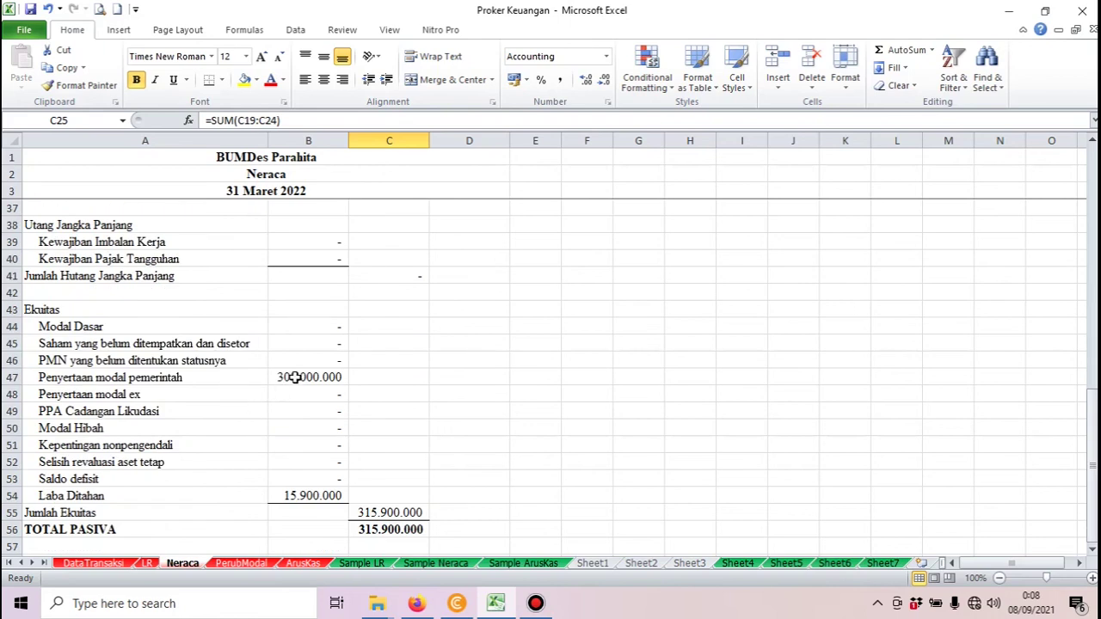
click(398, 531)
scroll(398, 531, up, 5)
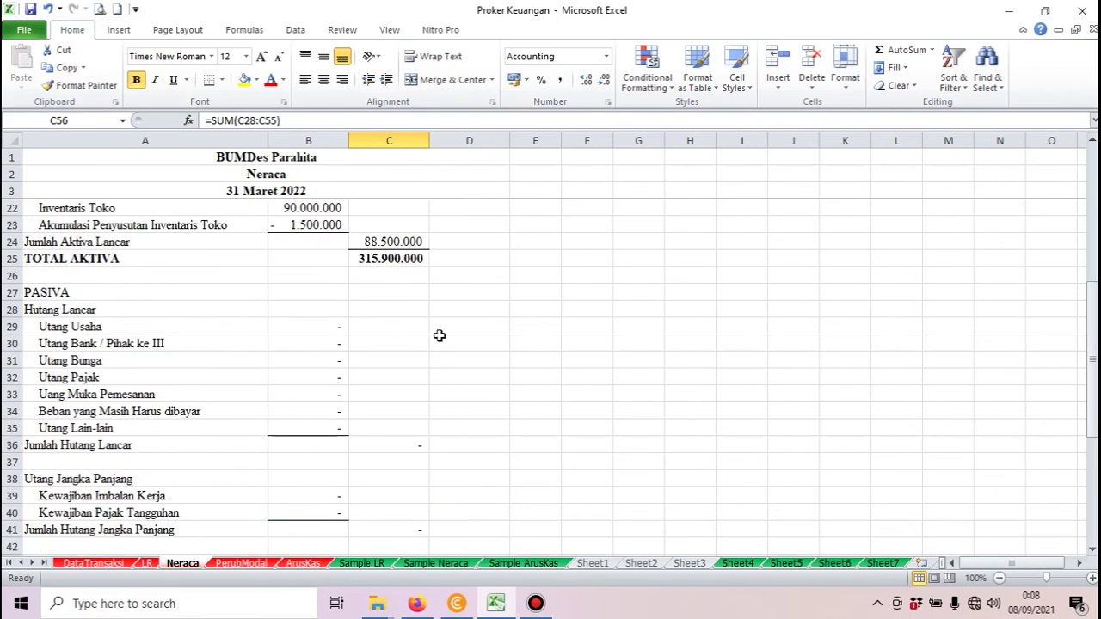
scroll(434, 344, down, 7)
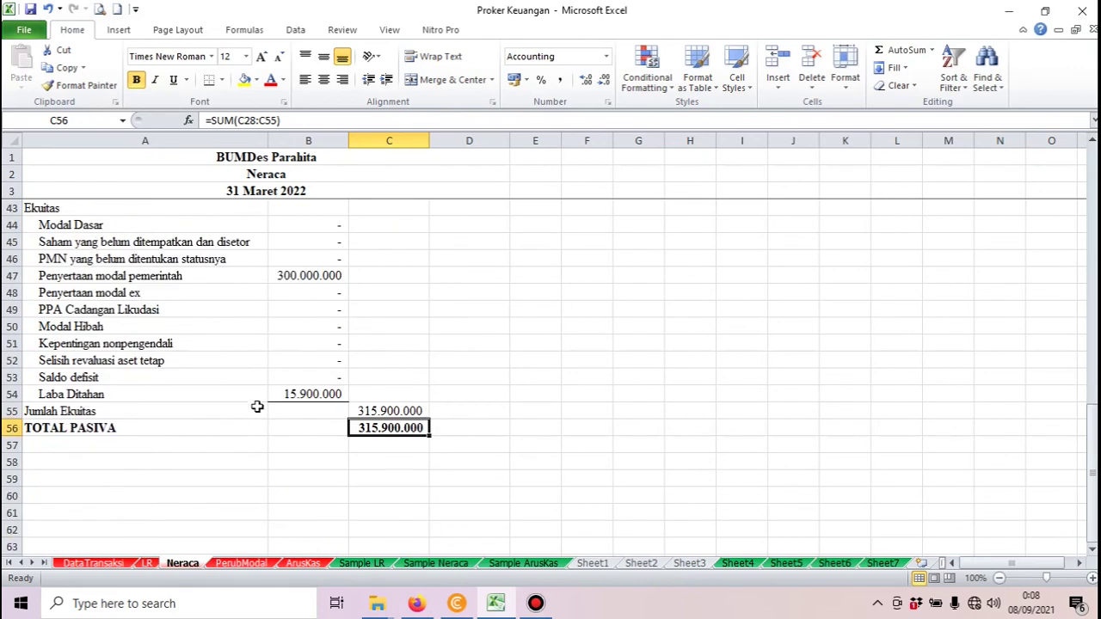
- Check the Penyertaan modal pemerintah link in B47, trace Laba Ditahan in B54 to LR D26, and return to the start of Neraca
click(305, 276)
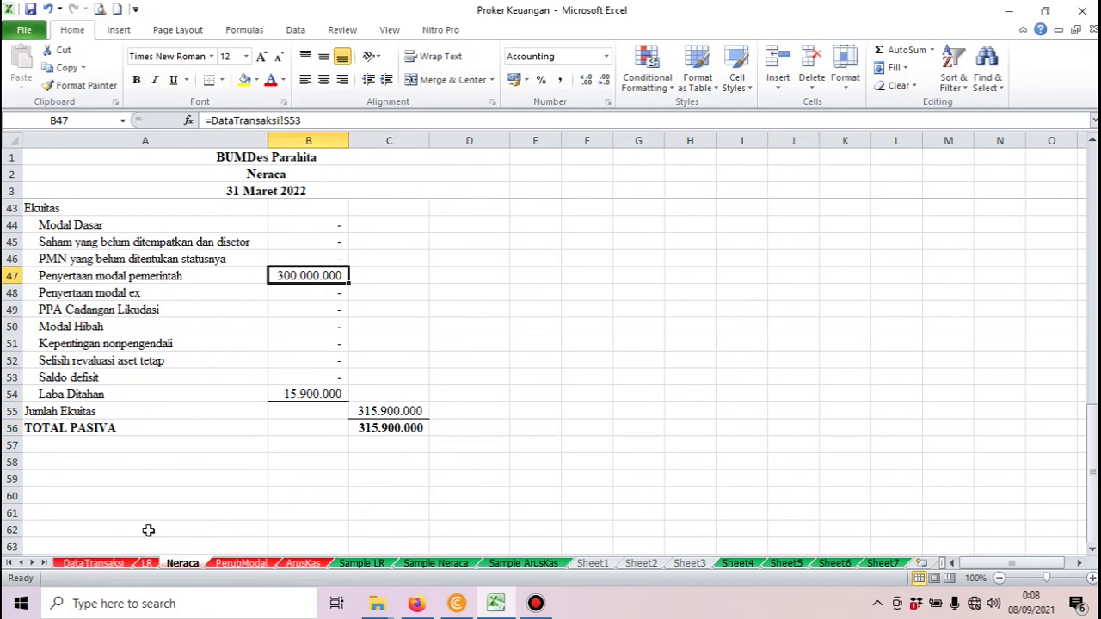
click(287, 391)
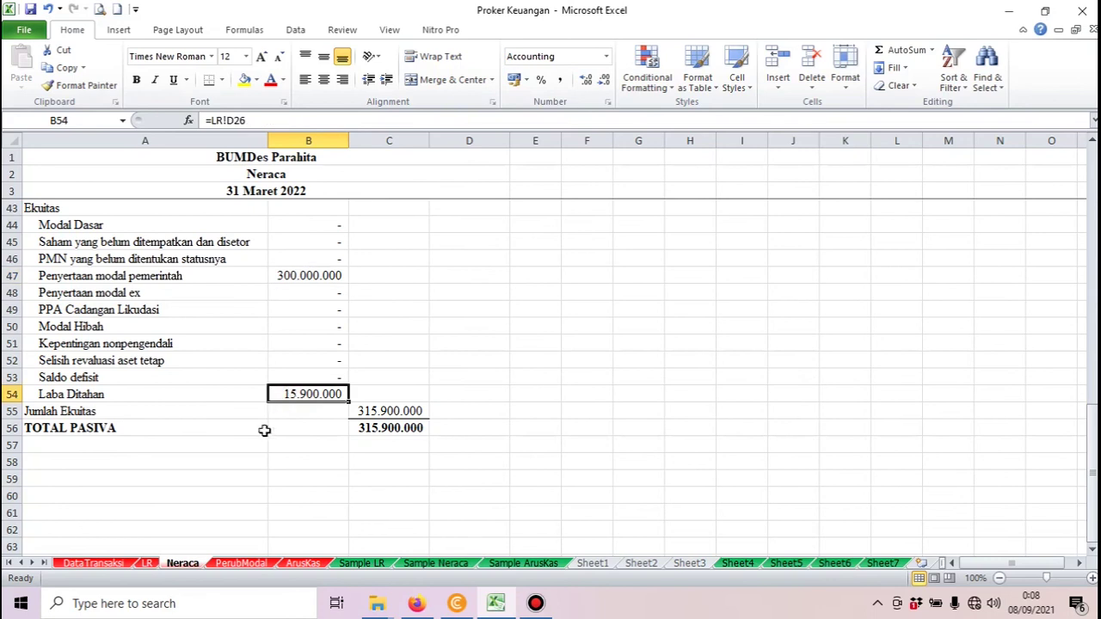
click(150, 564)
scroll(267, 516, down, 2)
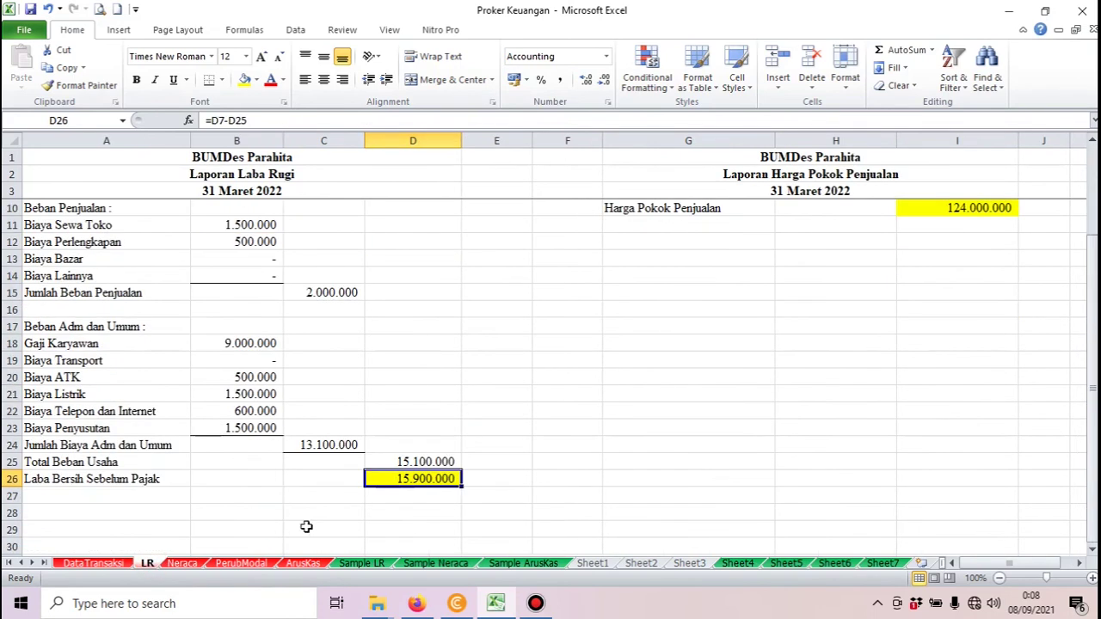
click(195, 566)
scroll(290, 445, up, 12)
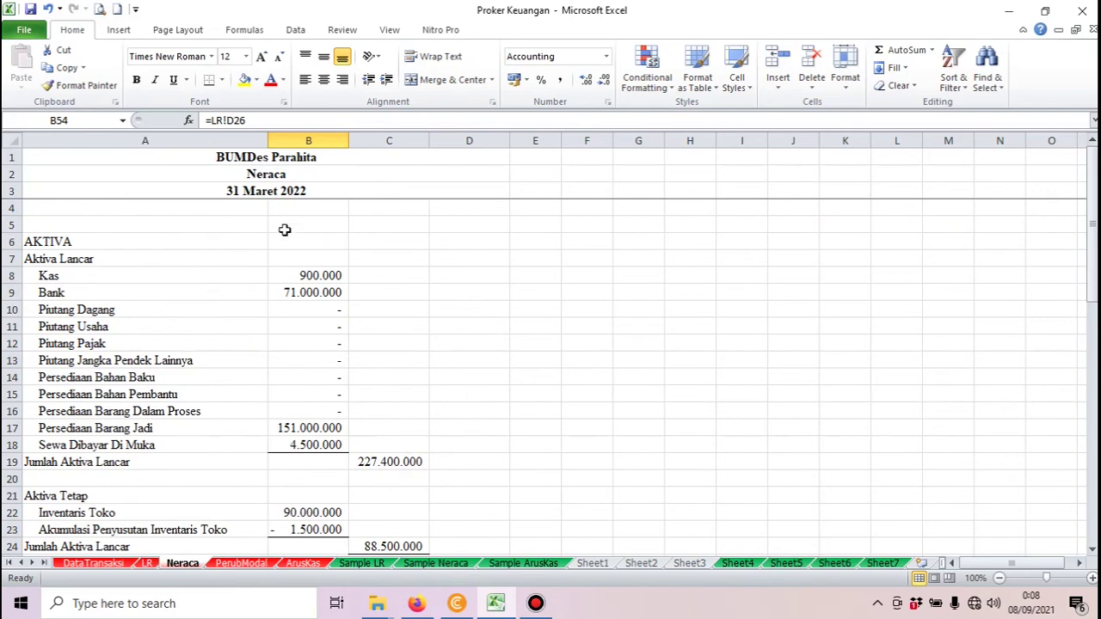
- Open the PerubModal sheet and examine Modal Awal in C5 and the Modal Akhir sum in C9
click(249, 566)
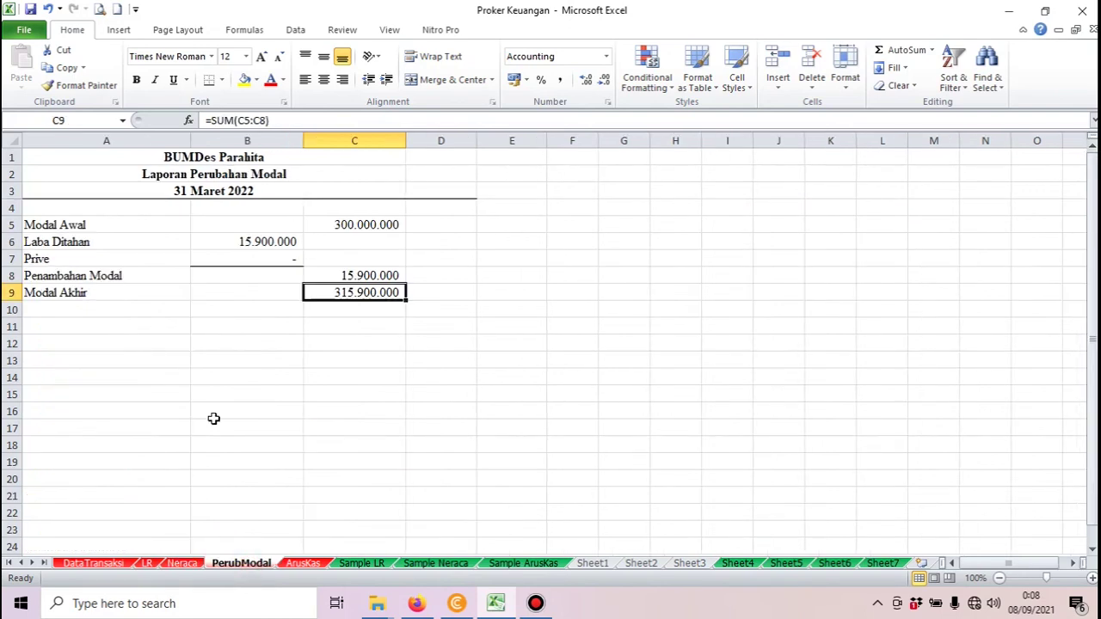
click(50, 226)
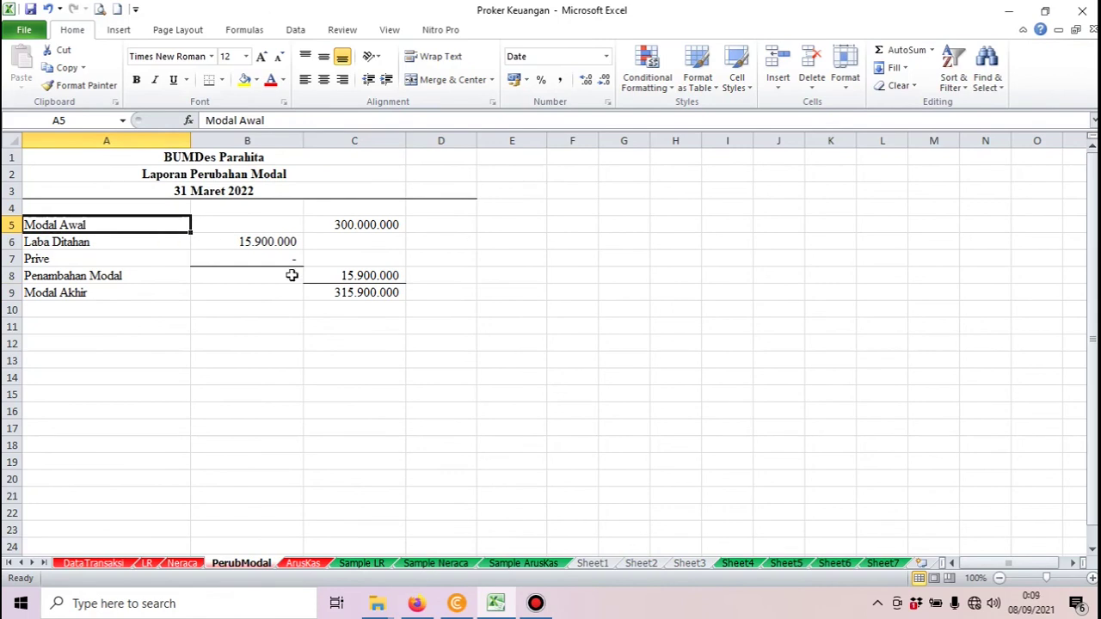
click(356, 224)
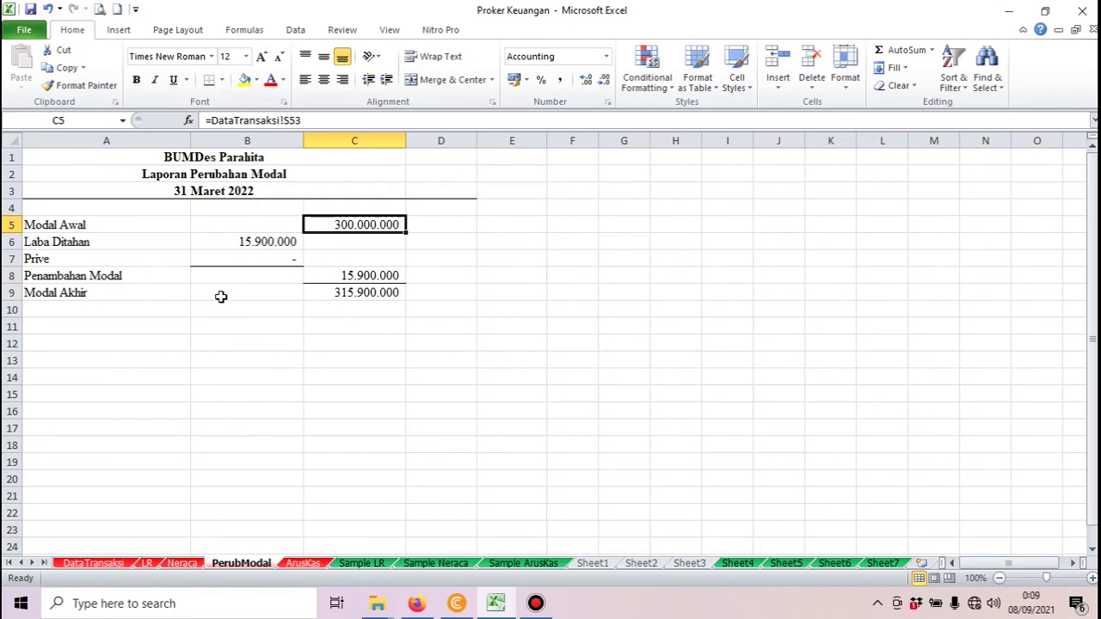
click(386, 296)
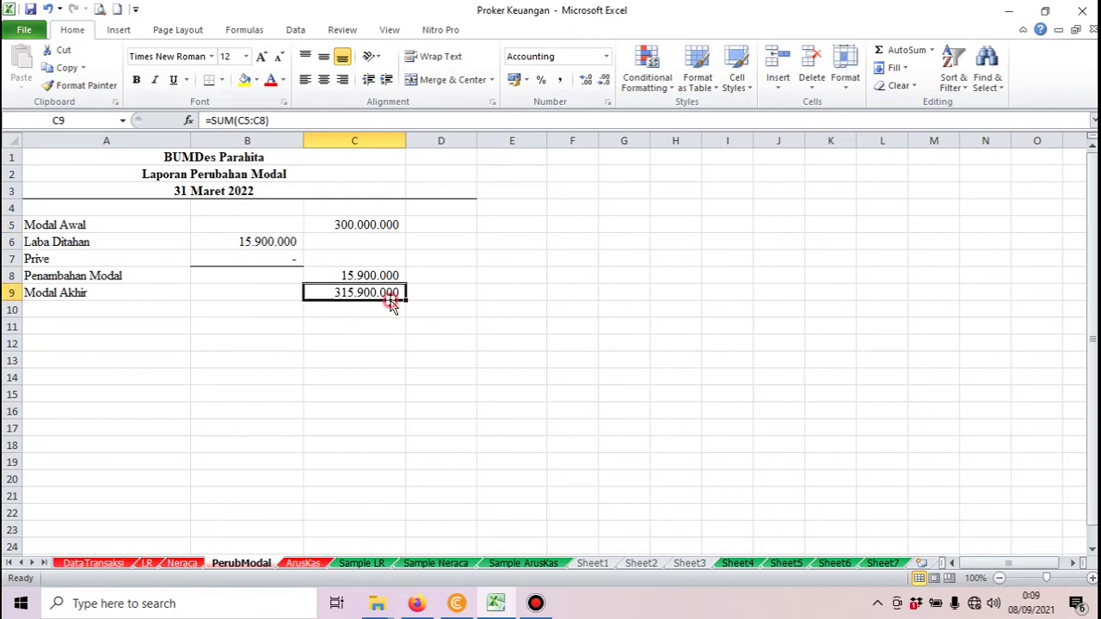
- Open the ArusKas sheet and review its operating, investing and financing sections through Saldo akhir
click(302, 563)
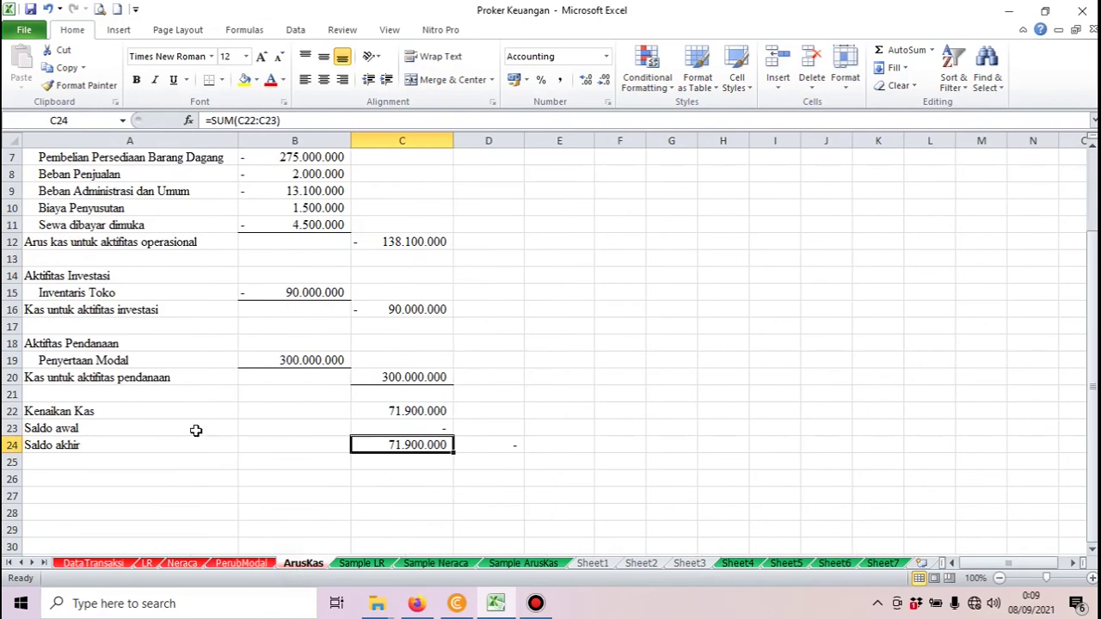
scroll(197, 426, up, 2)
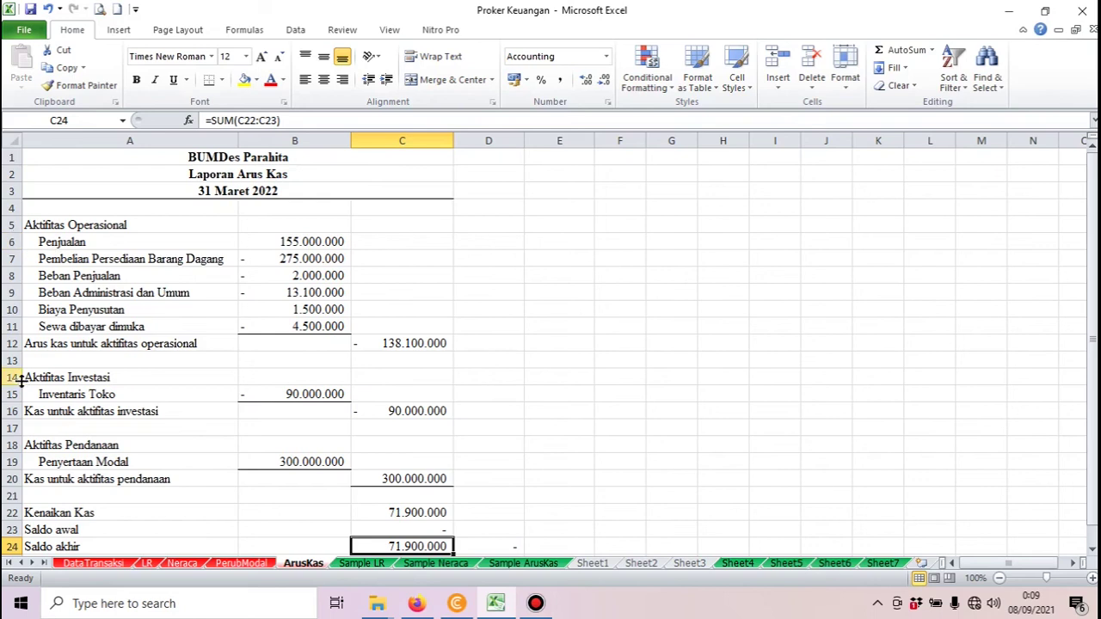
scroll(62, 417, down, 1)
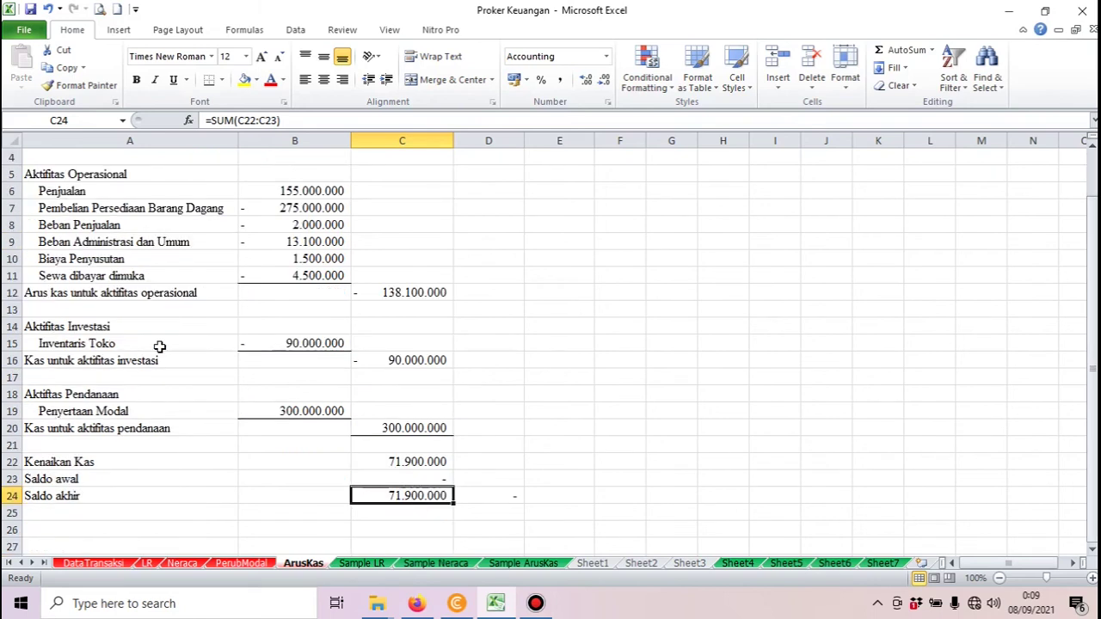
scroll(159, 345, up, 1)
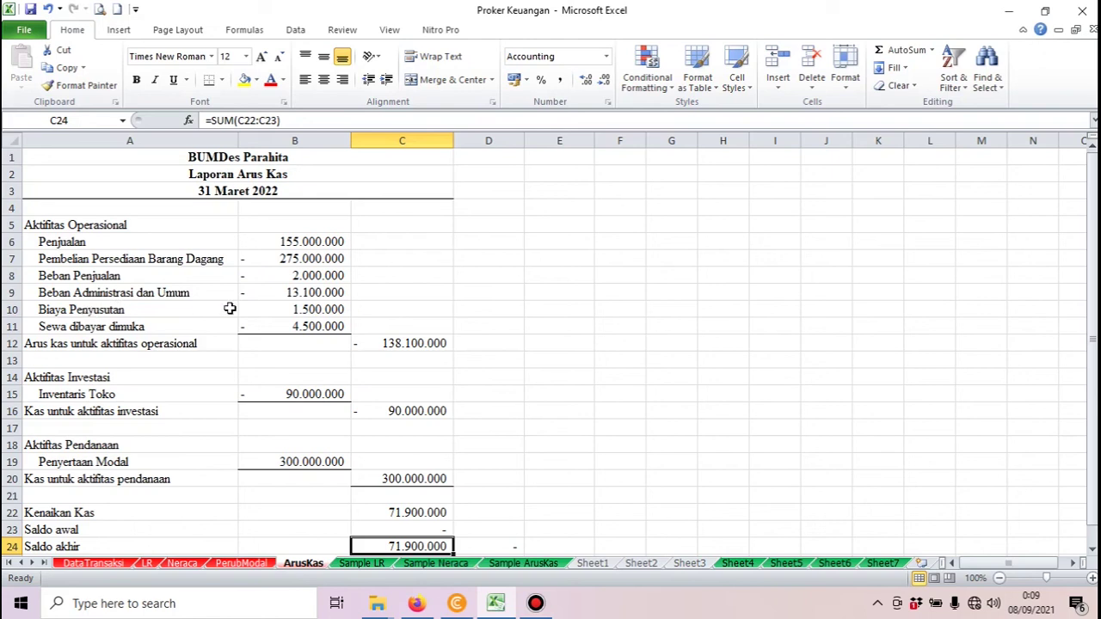
- Examine the source formulas of Biaya Penyusutan in B10, Sewa dibayar dimuka in B11 and Beban Penjualan in B8 of ArusKas
click(283, 310)
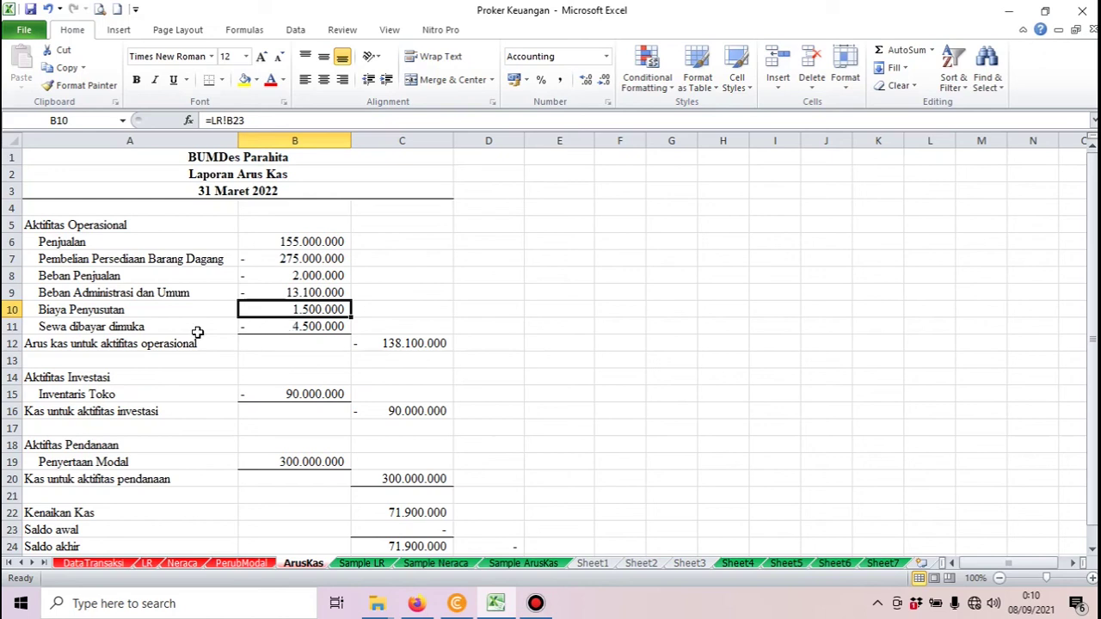
click(271, 328)
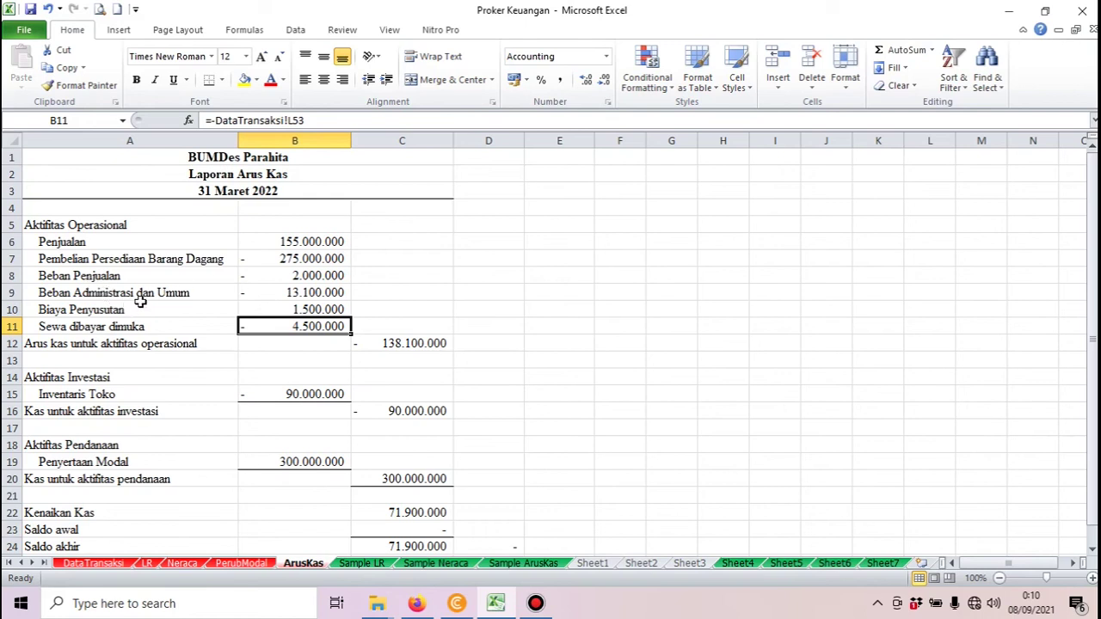
click(125, 277)
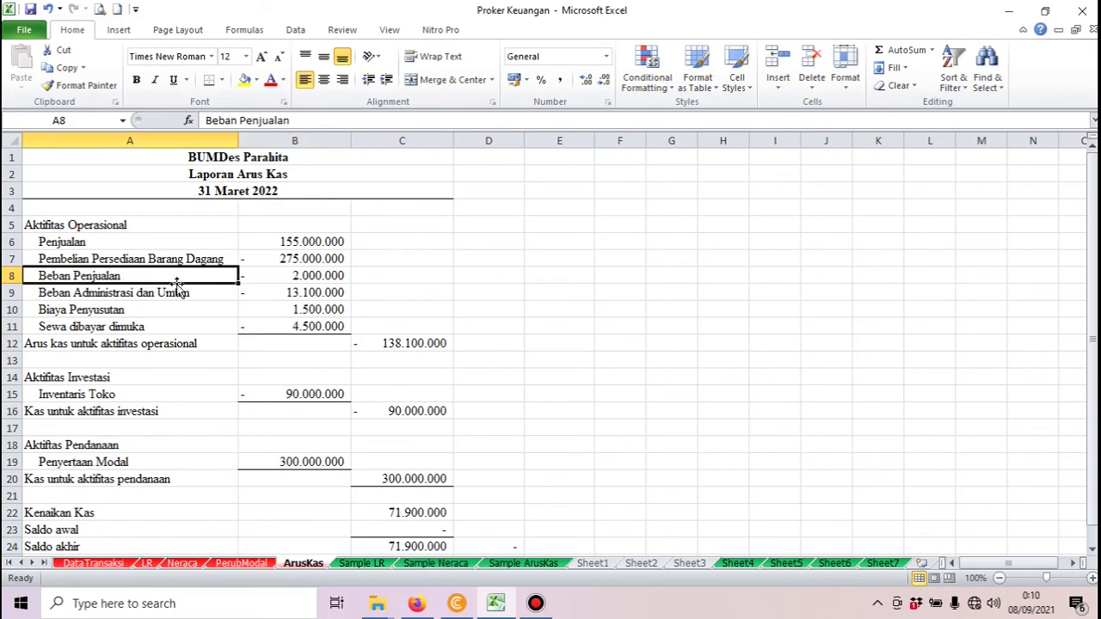
click(298, 277)
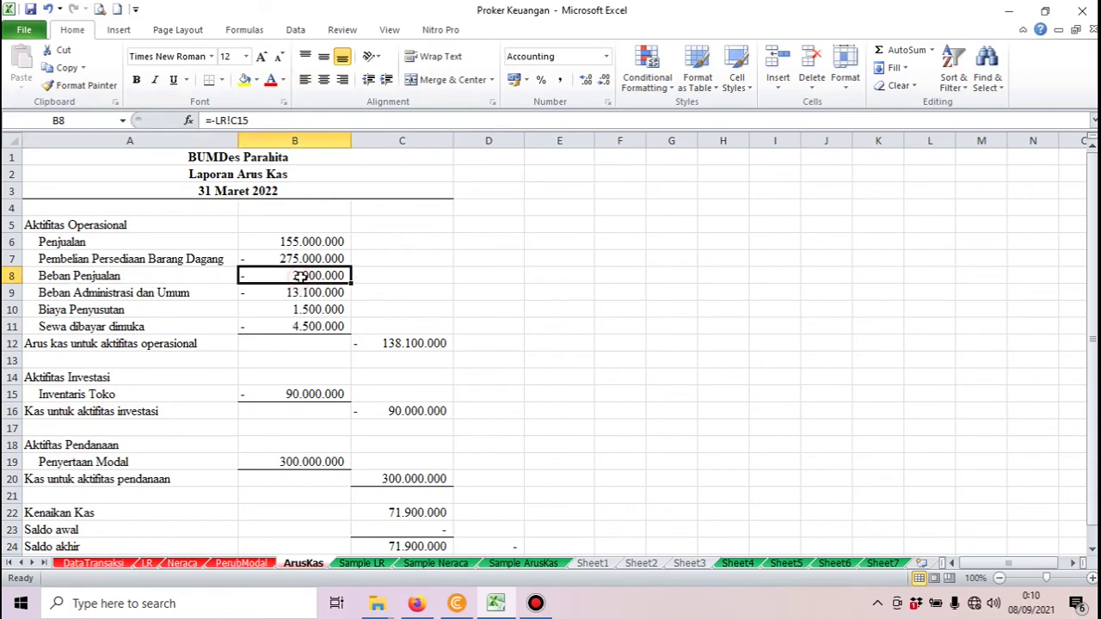
click(307, 329)
click(301, 277)
scroll(266, 388, down, 2)
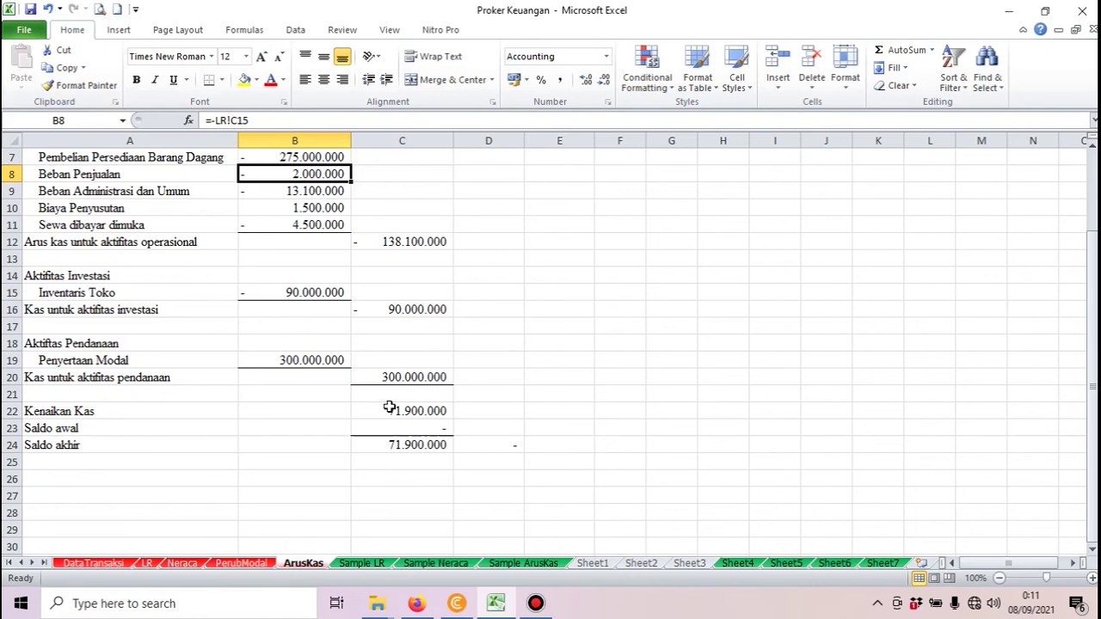
- Examine the Kenaikan Kas sum in C22, the Saldo awal entry in C23 and the Saldo akhir formula in C24 of ArusKas
scroll(404, 375, up, 1)
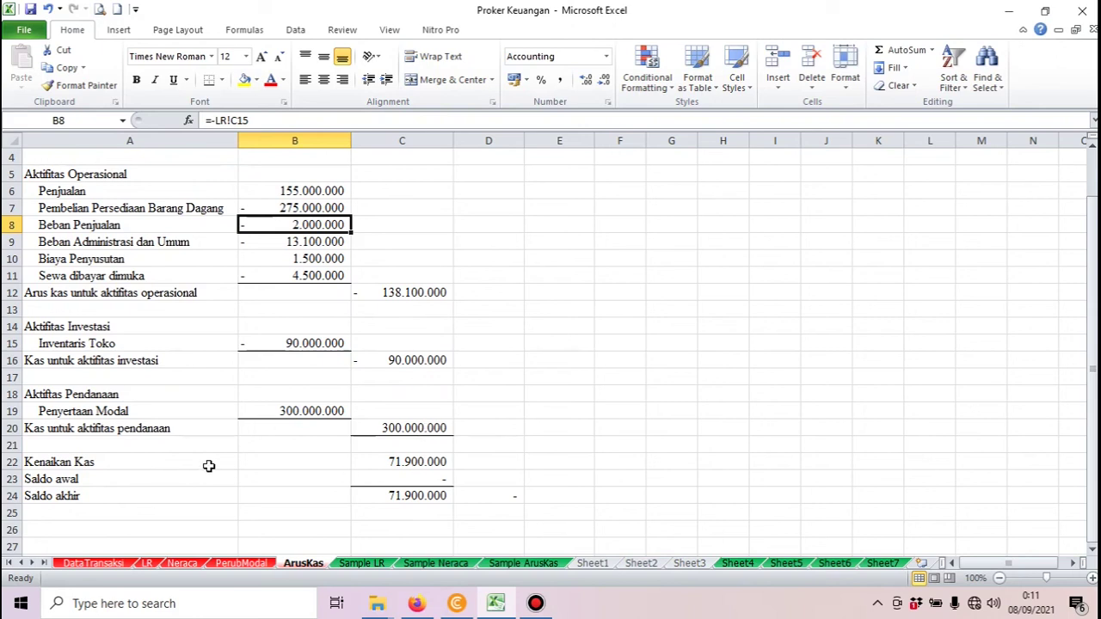
click(434, 462)
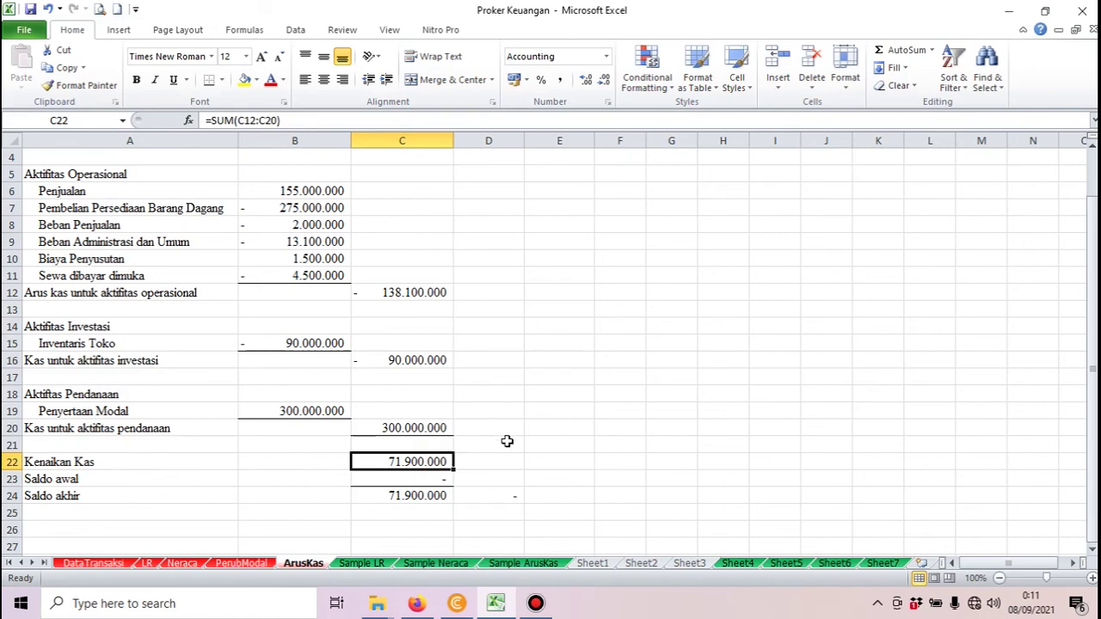
click(399, 481)
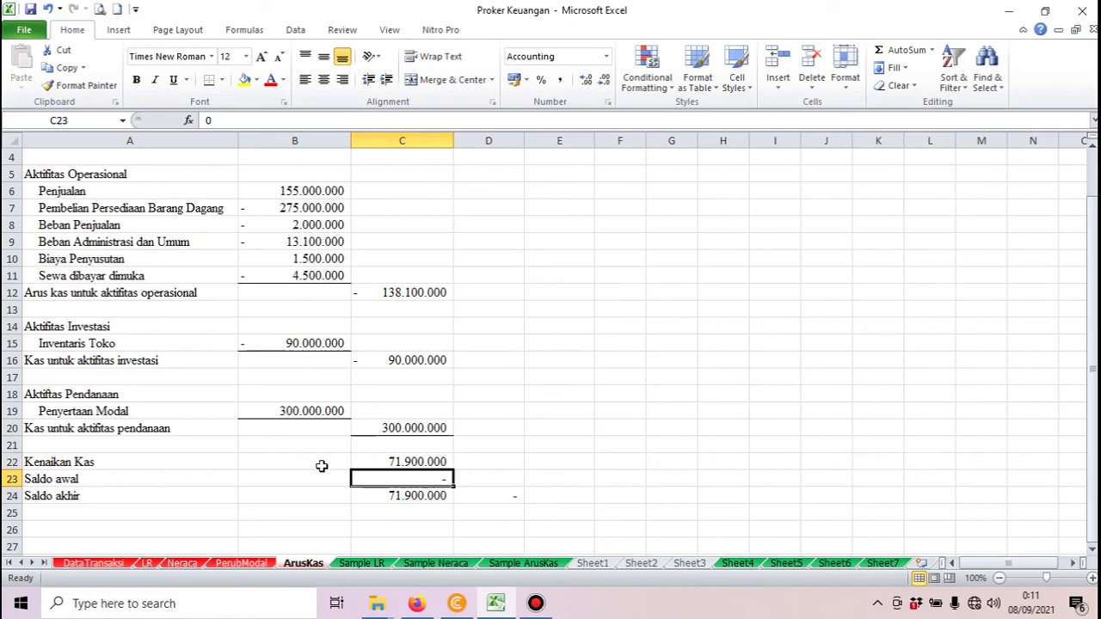
click(403, 497)
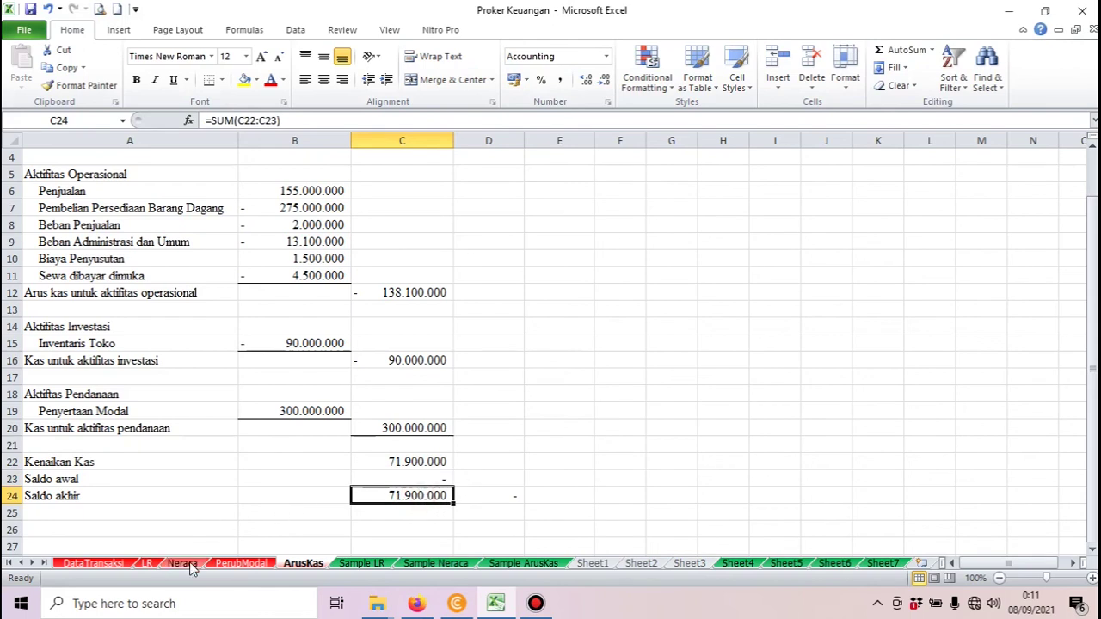
- Check the Kas and Bank balances in DataTransaksi D53 and F53 against their linked cells B8 and B9 in Neraca
click(103, 566)
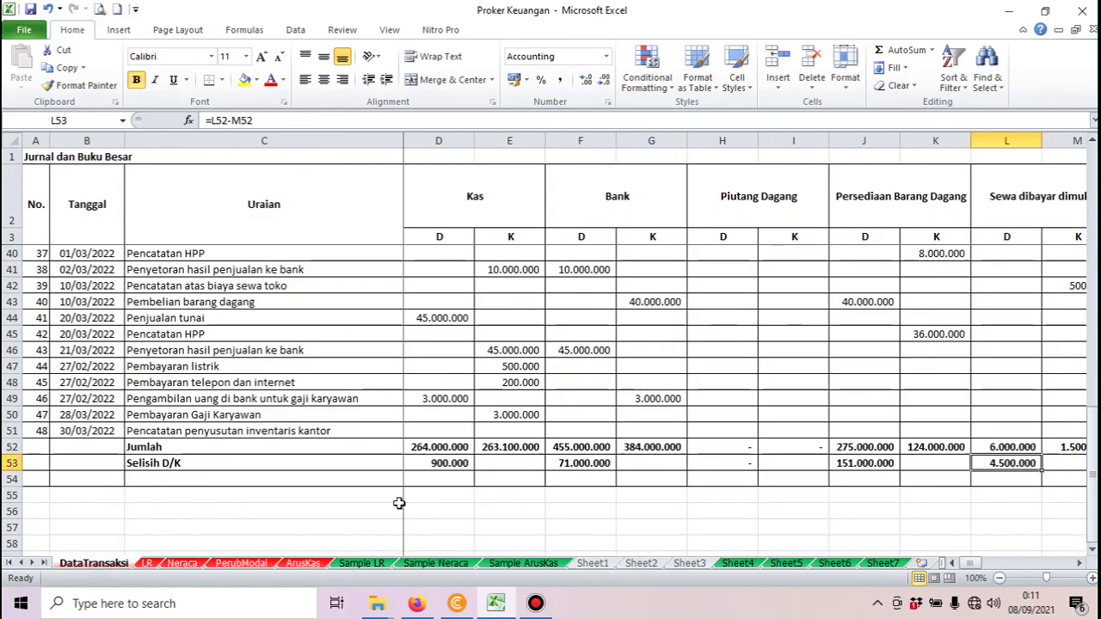
click(443, 461)
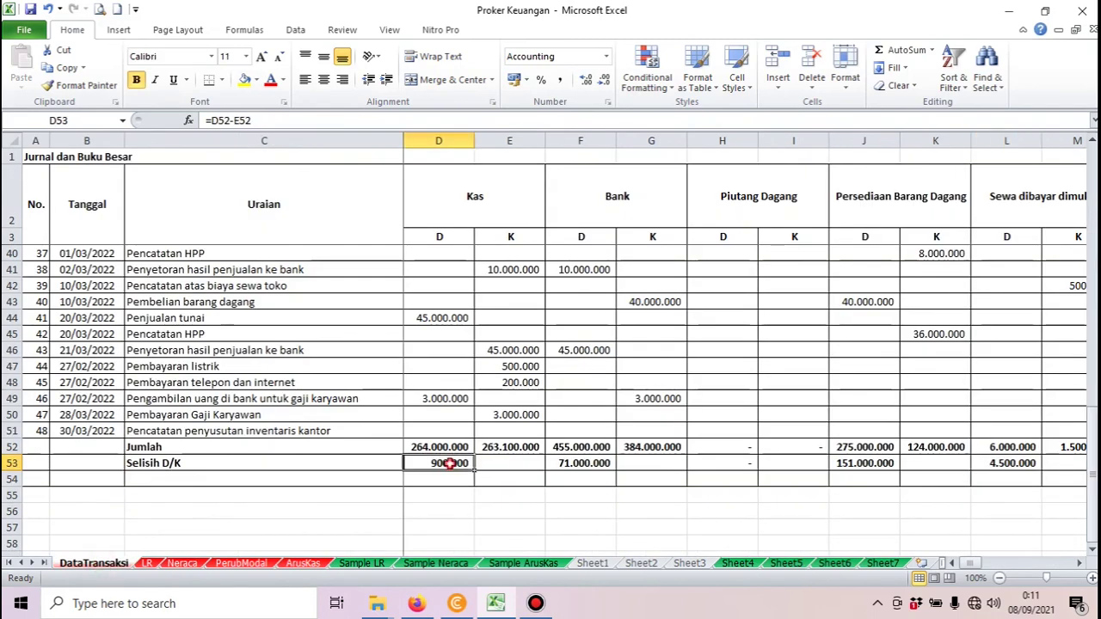
click(570, 463)
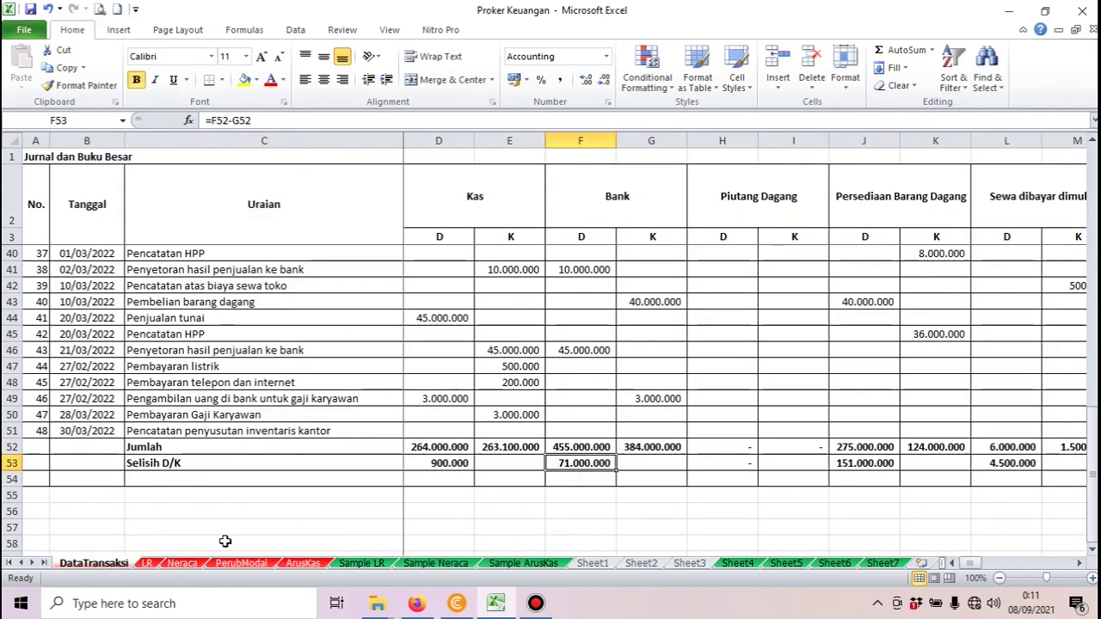
click(183, 564)
click(309, 278)
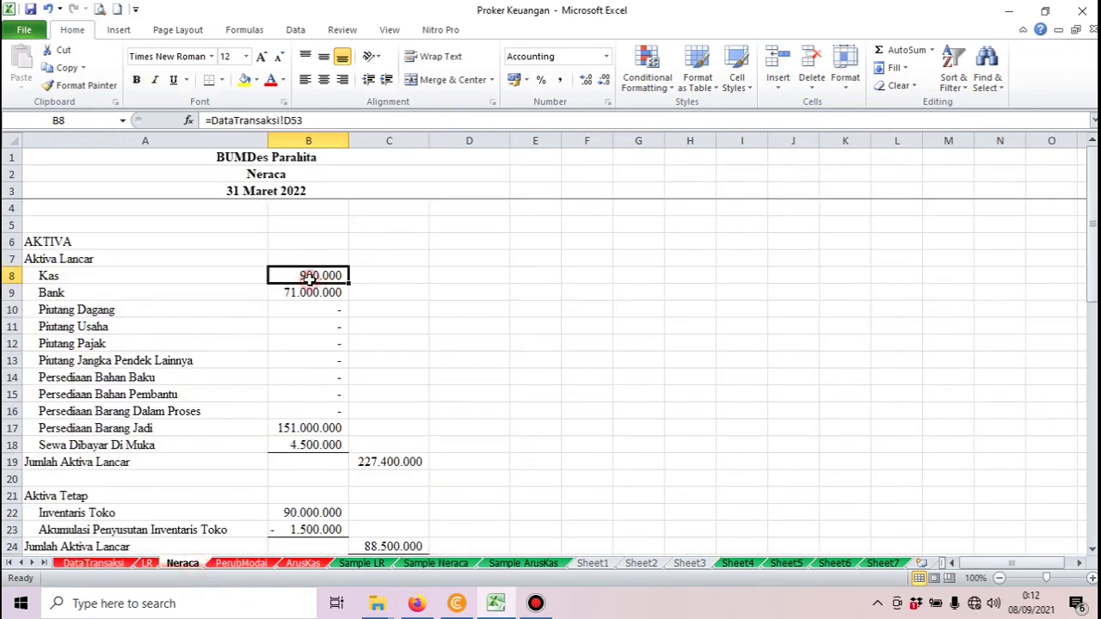
click(312, 293)
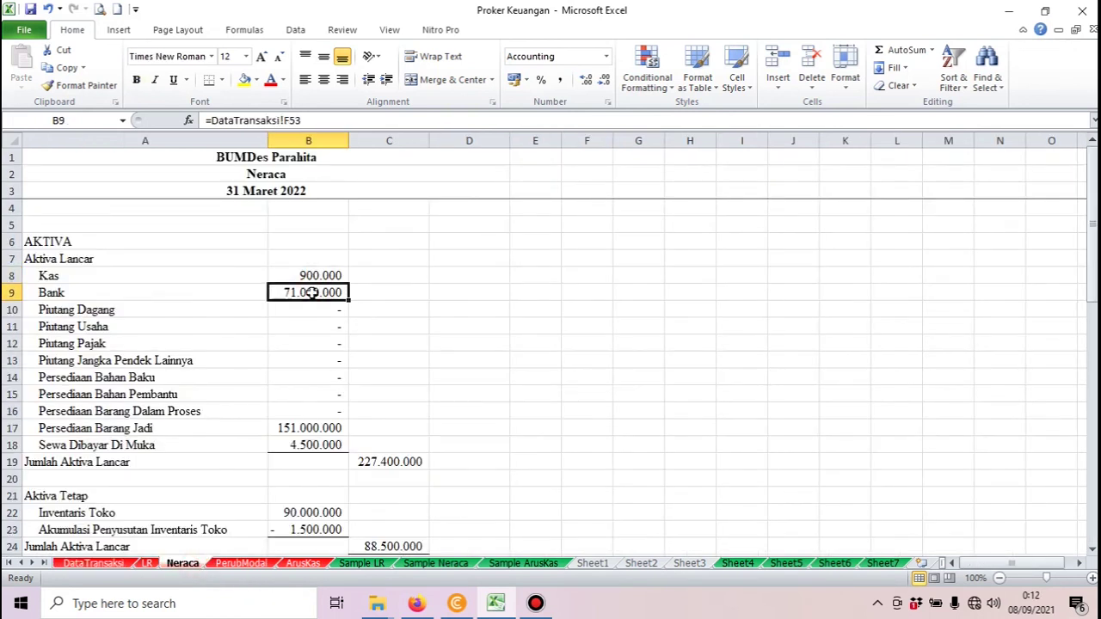
- Return to the ArusKas sheet and review the cash flow report from its heading through Saldo akhir
click(302, 563)
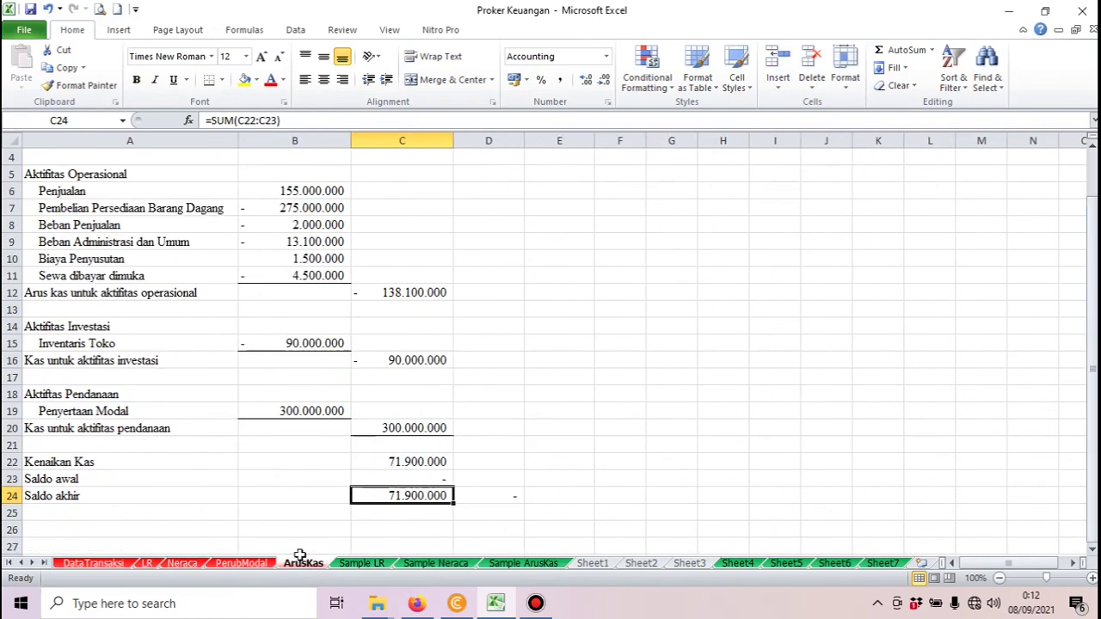
scroll(342, 412, up, 1)
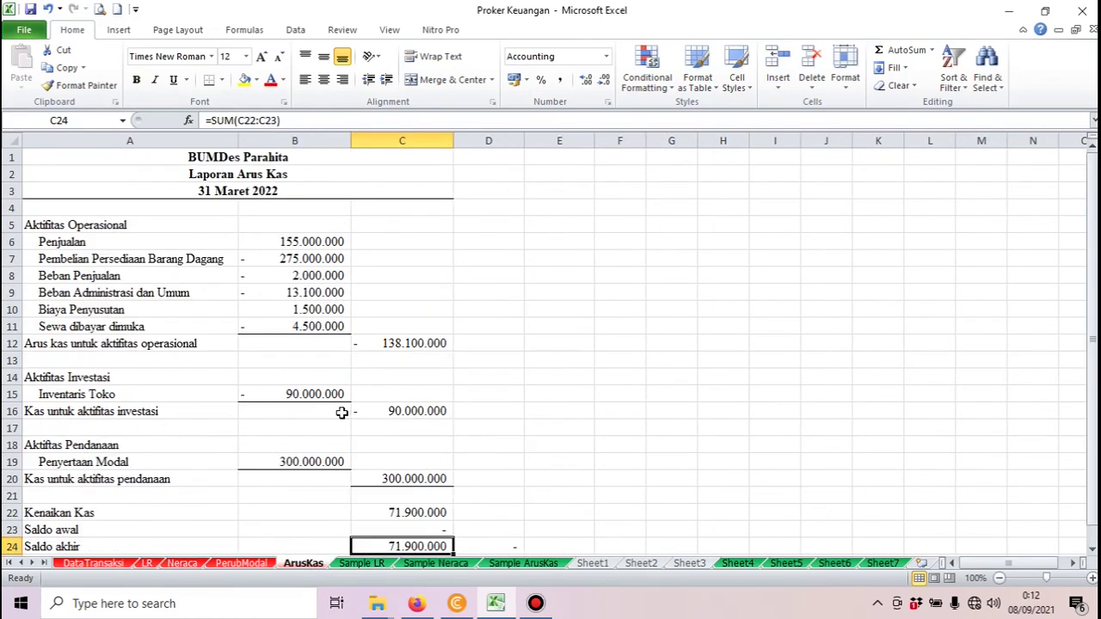
scroll(341, 413, down, 3)
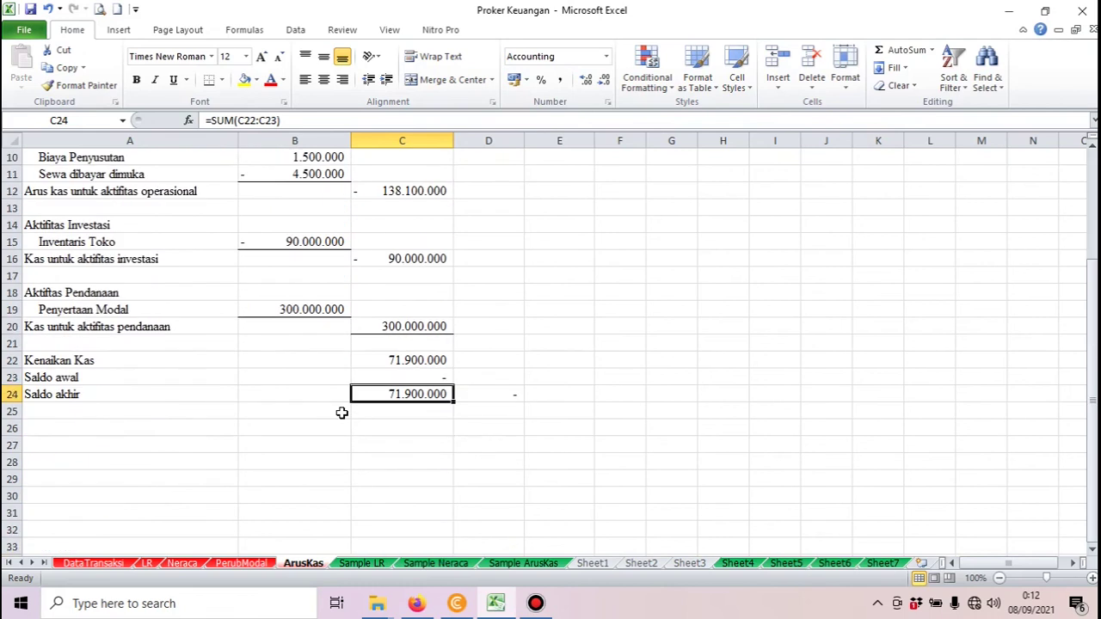
scroll(341, 413, up, 1)
scroll(341, 412, up, 2)
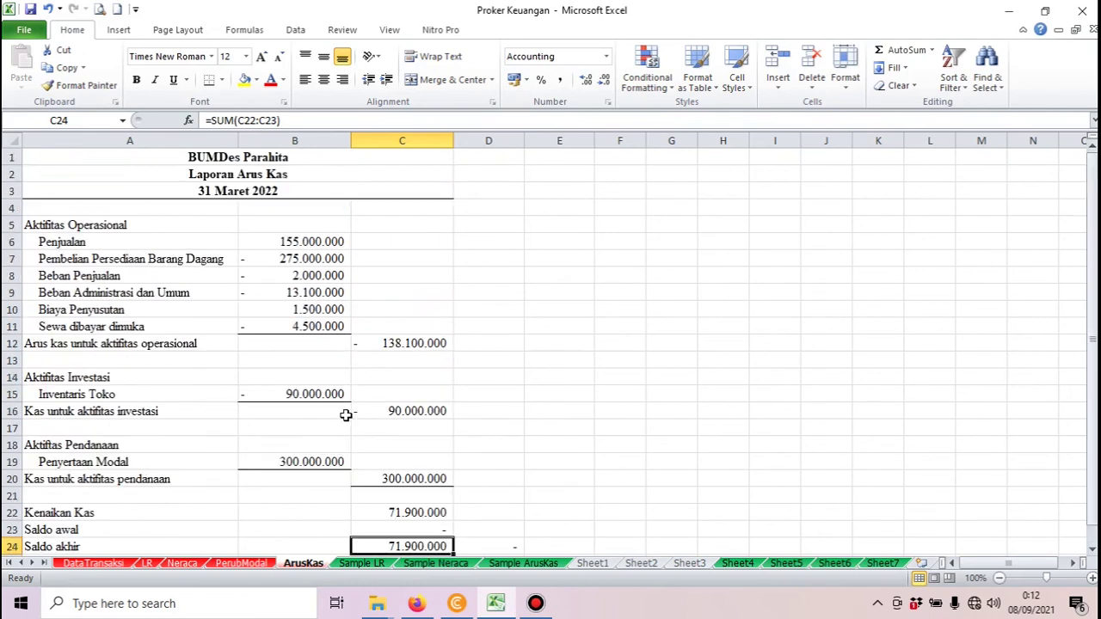
- Open the Sample LR sheet and review the Proyeksi Laba-Rugi Tahun Mendatang table from Penjualan through Laba (Rugi) Konprehensif Setelah Pajak
click(361, 564)
scroll(381, 510, up, 4)
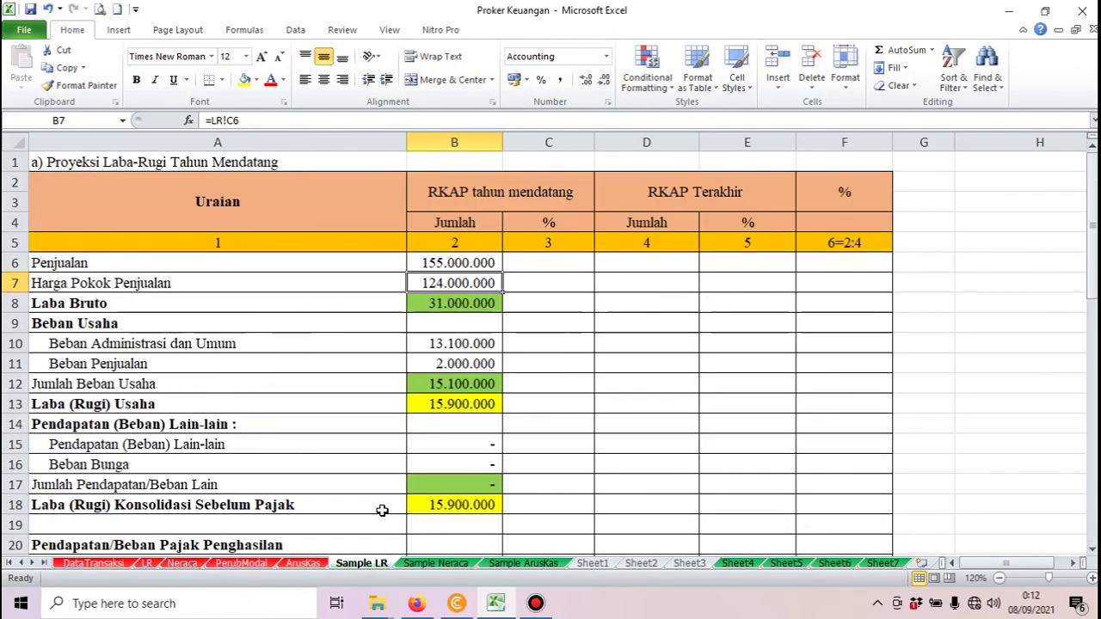
scroll(384, 509, down, 4)
scroll(387, 508, up, 2)
scroll(387, 508, down, 2)
scroll(387, 508, up, 3)
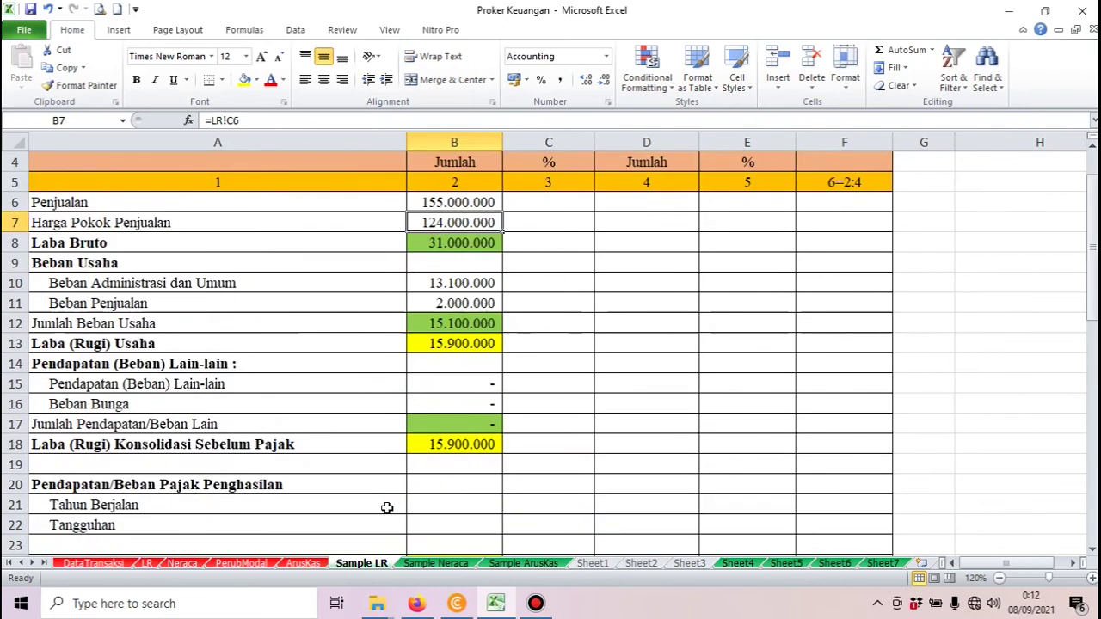
scroll(387, 508, up, 1)
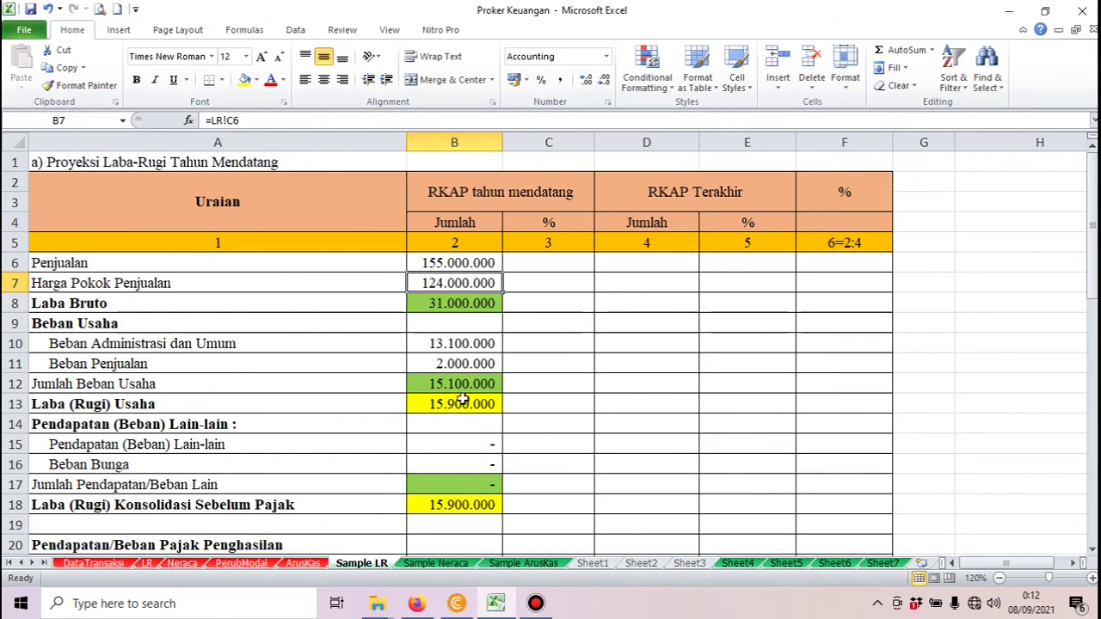
scroll(462, 399, down, 3)
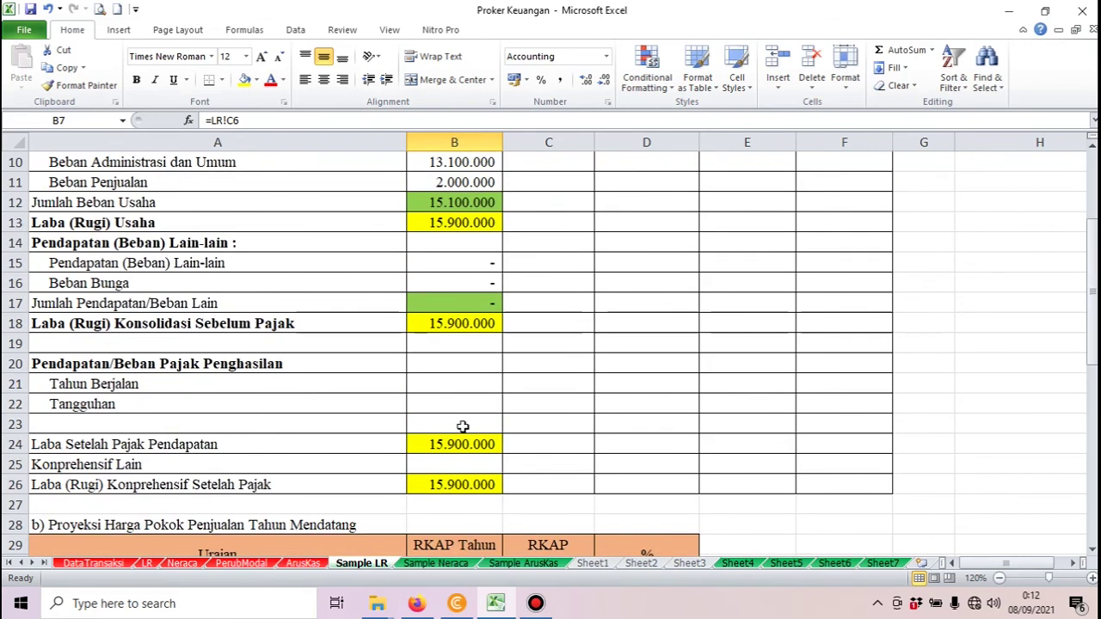
- Open the Sample Neraca sheet and review it from Jumlah Liabilitas dan Ekuitas back up to the asset section
click(438, 566)
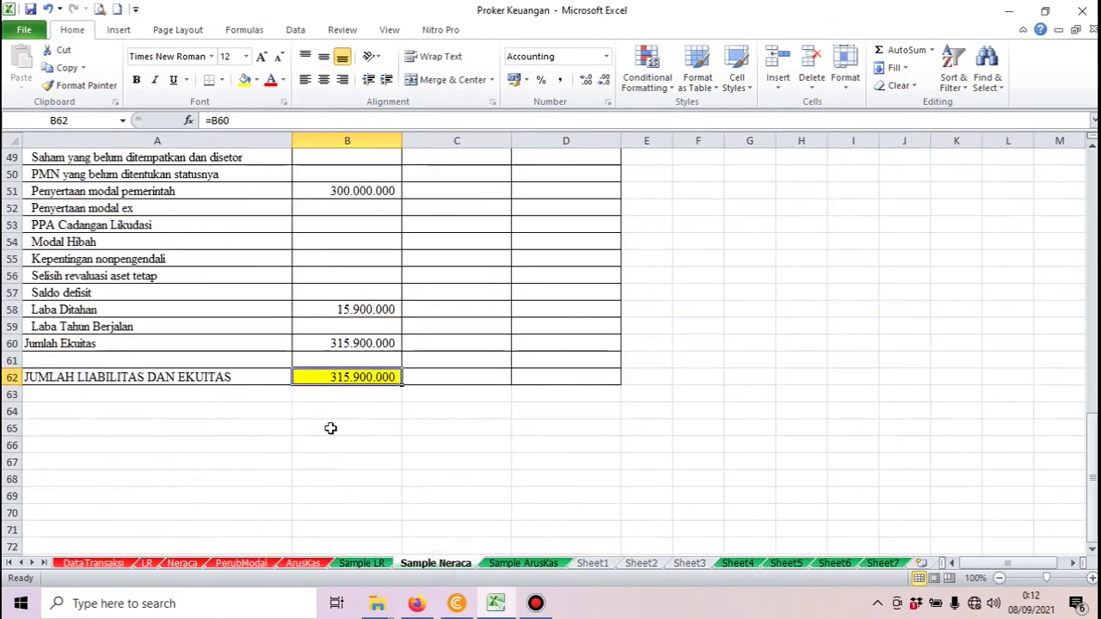
scroll(326, 416, up, 3)
scroll(340, 408, up, 4)
scroll(344, 404, up, 8)
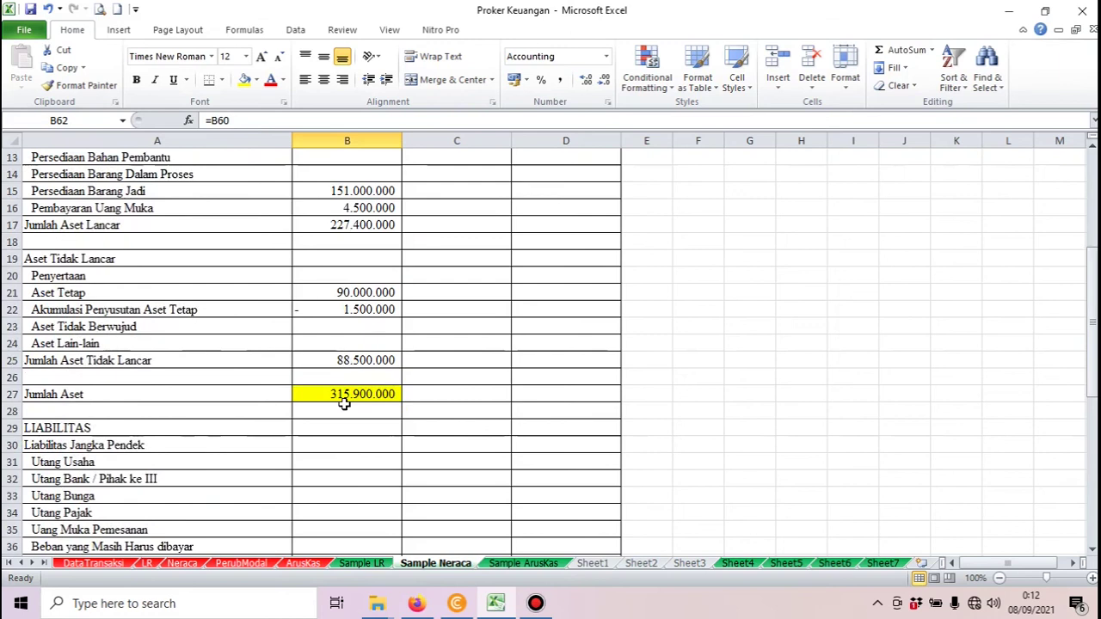
scroll(344, 409, down, 2)
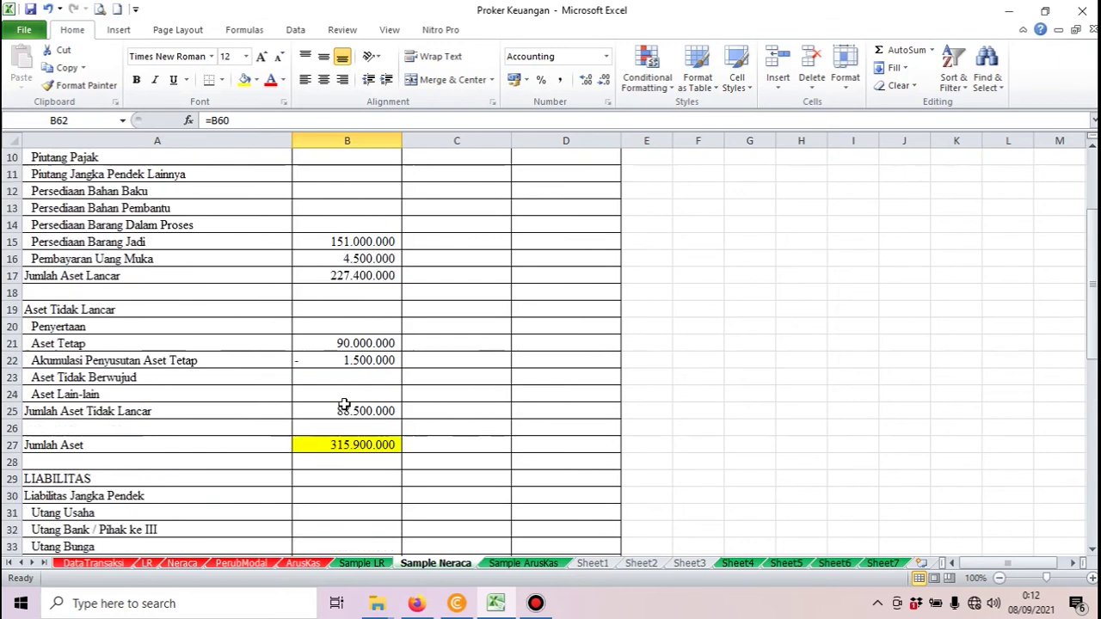
- Open the Sample ArusKas sheet and review the projected cash flow, including Saldo Akhir Kas & Setara Kas and the operating activities
click(509, 565)
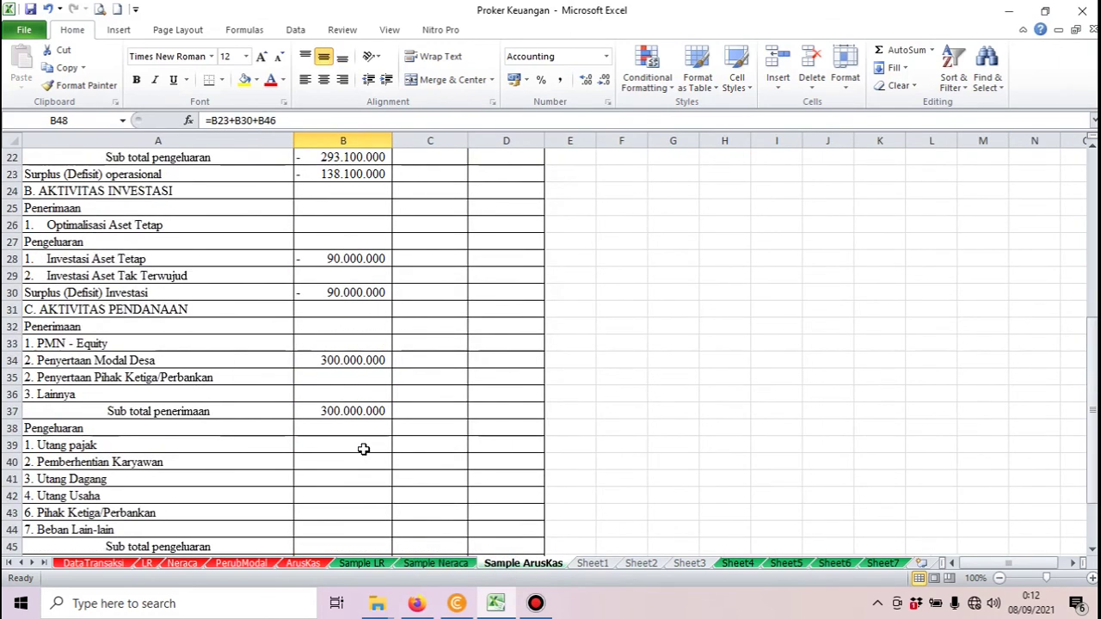
scroll(361, 451, down, 4)
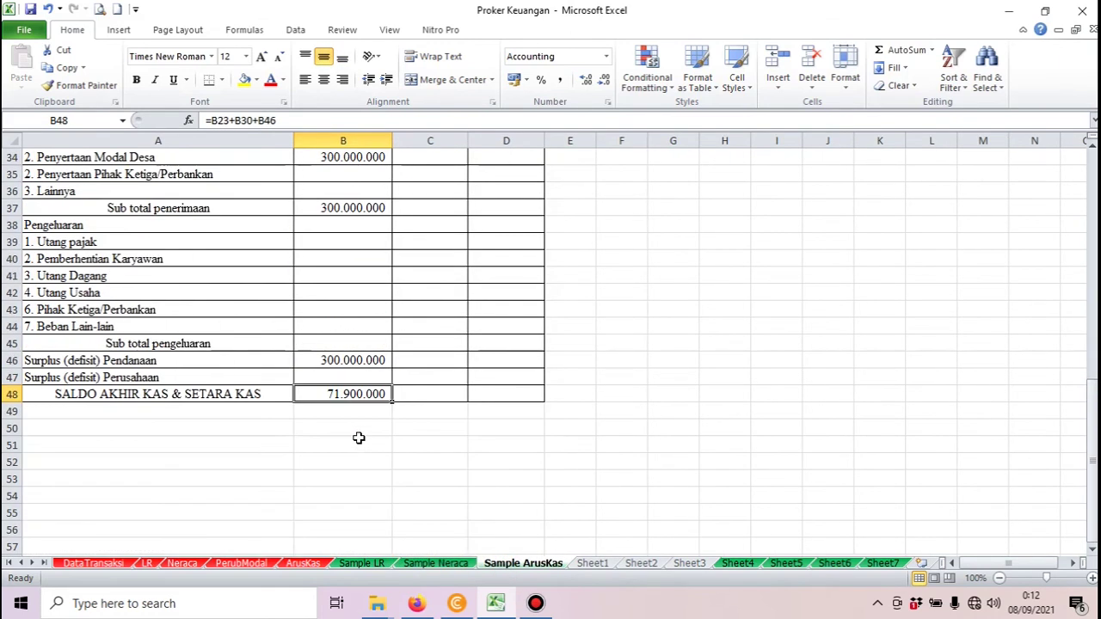
scroll(358, 437, up, 11)
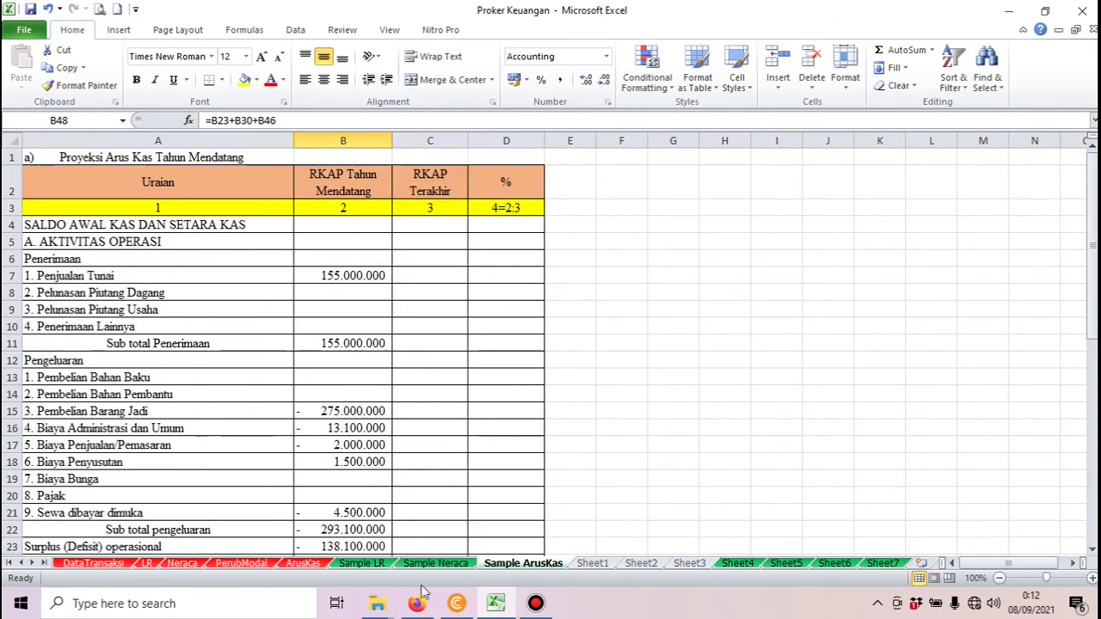
- Return to Sample LR and examine the Proyeksi Harga Pokok Penjualan Tahun Mendatang table down to its Total row
click(361, 563)
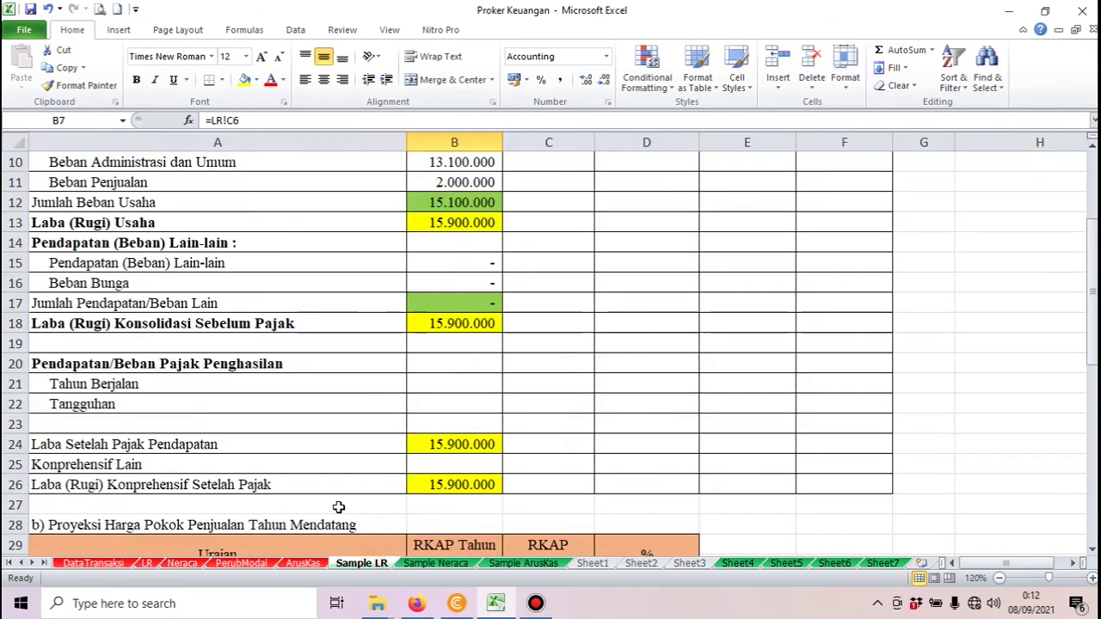
scroll(338, 508, up, 3)
scroll(340, 507, down, 4)
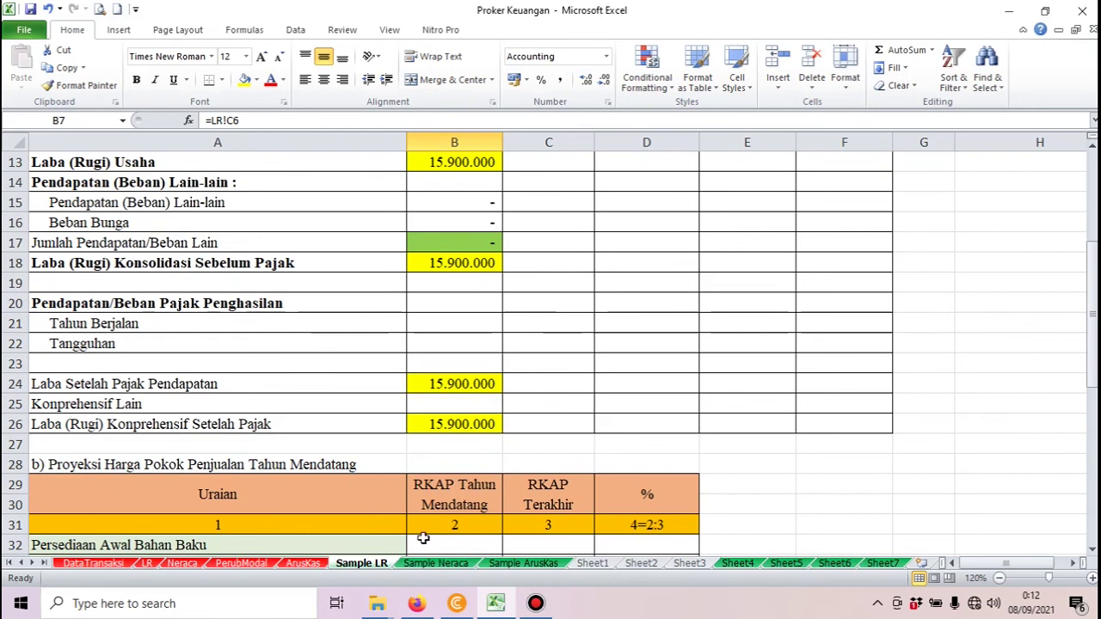
scroll(420, 516, down, 4)
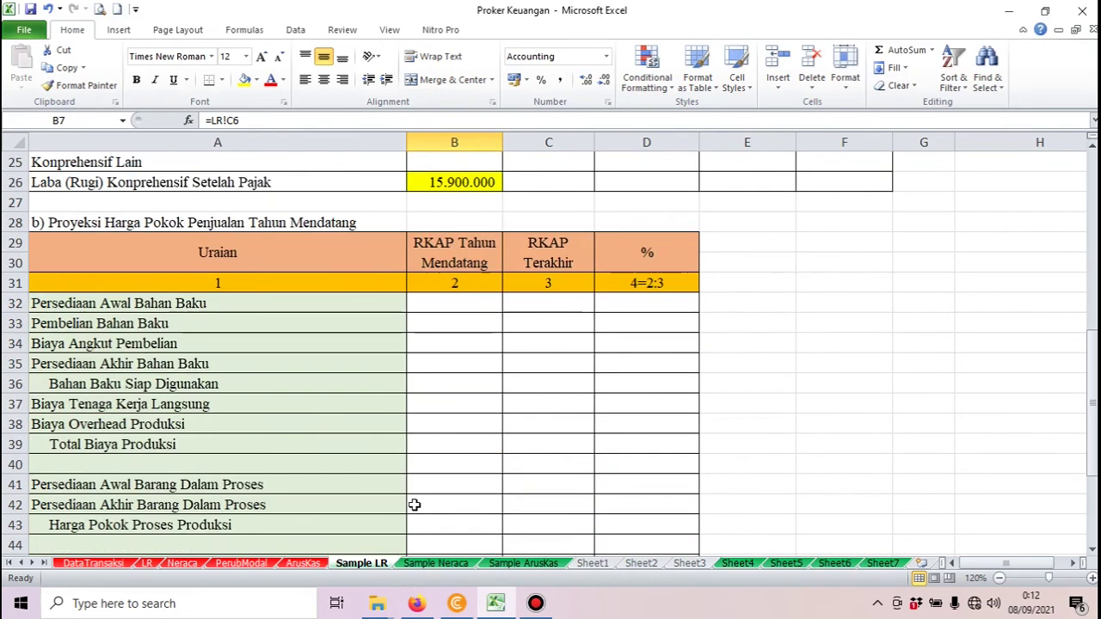
click(437, 564)
click(377, 564)
scroll(353, 441, down, 1)
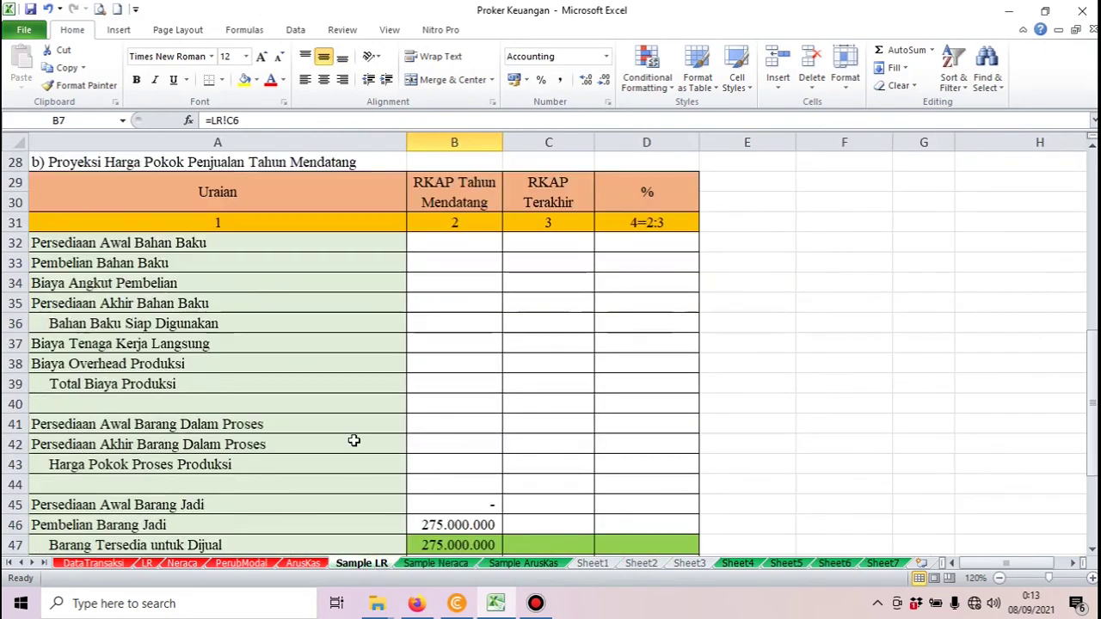
scroll(354, 441, down, 2)
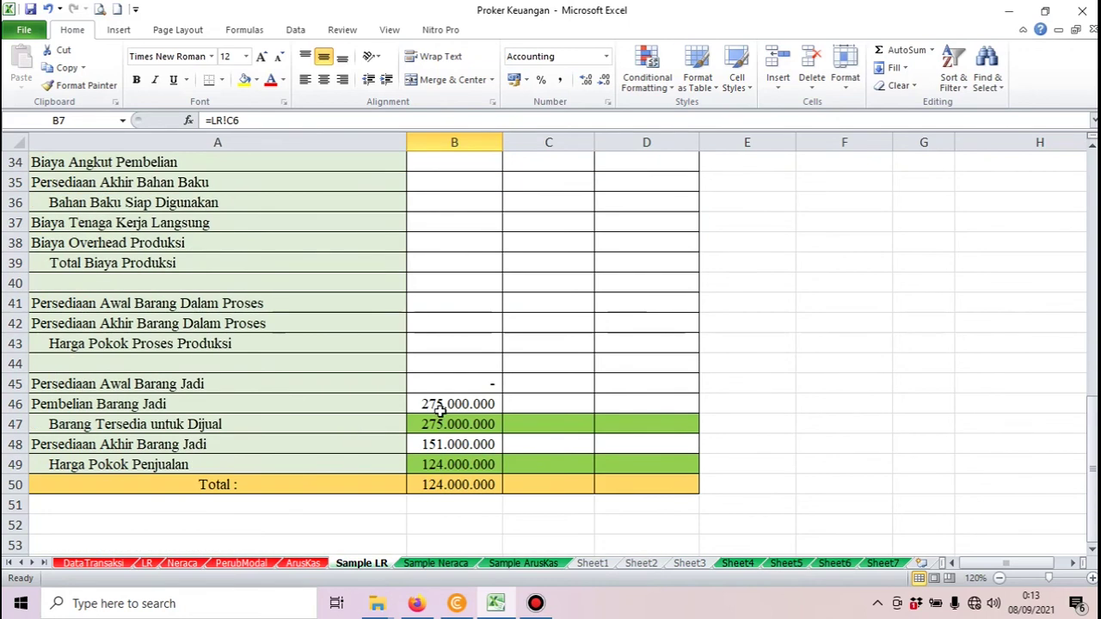
scroll(439, 411, up, 1)
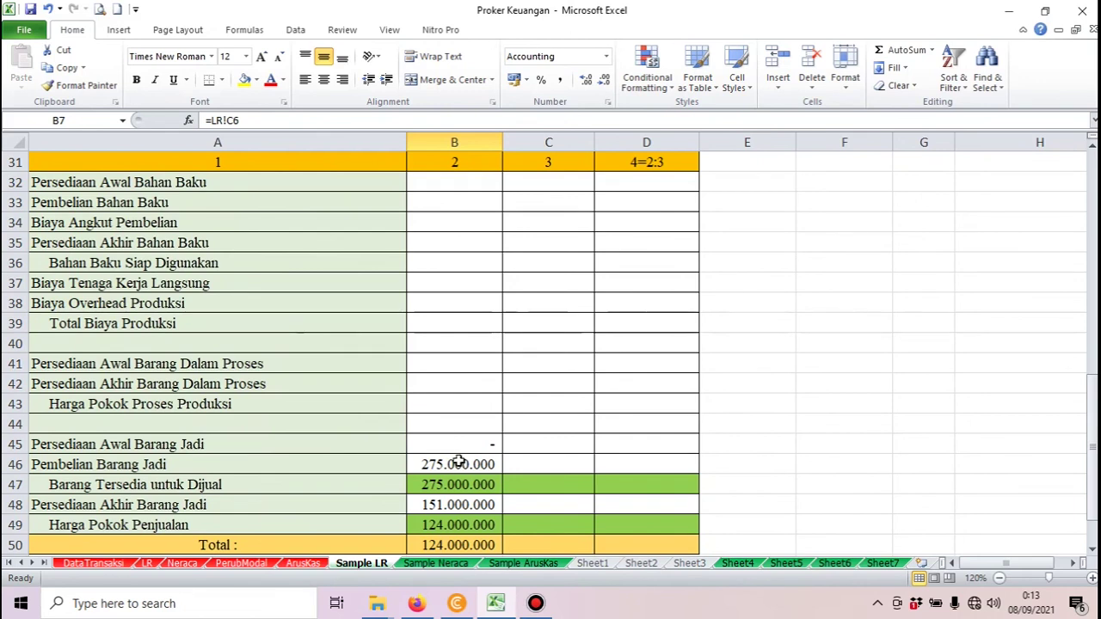
scroll(317, 396, up, 2)
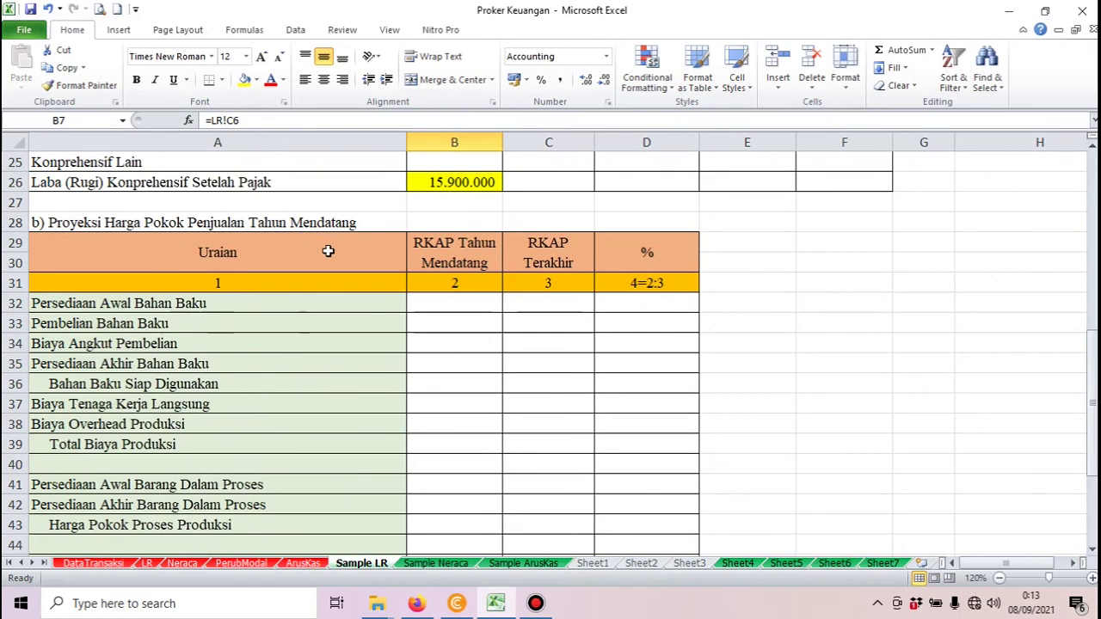
scroll(327, 251, down, 4)
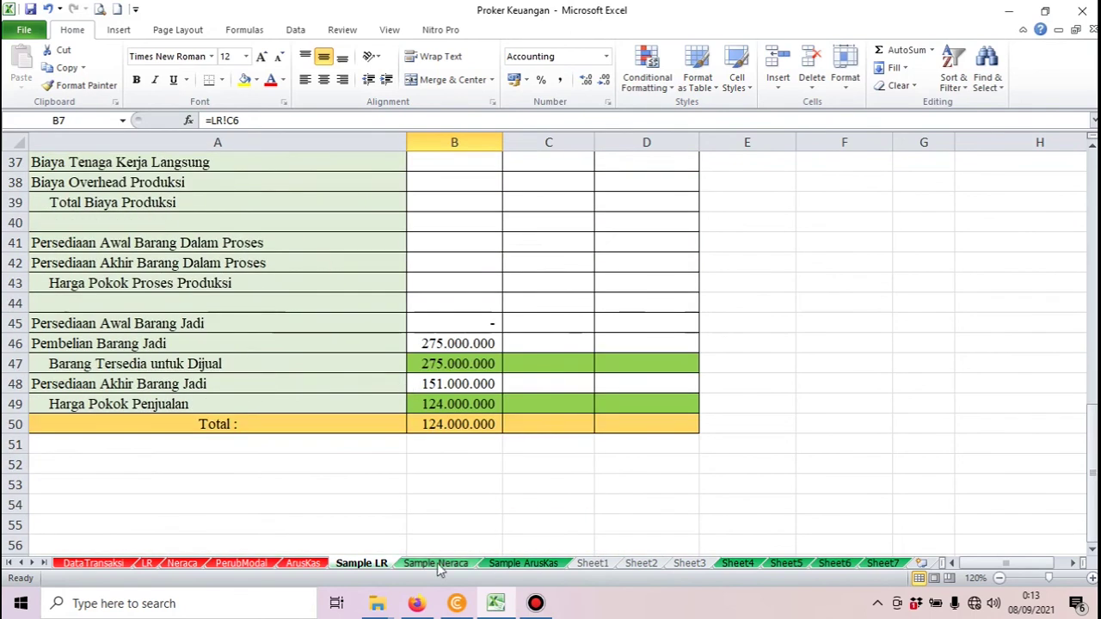
- View the Proyeksi Beban Pokok Penjualan table on Sheet1, then go back to Sample LR for comparison
click(591, 563)
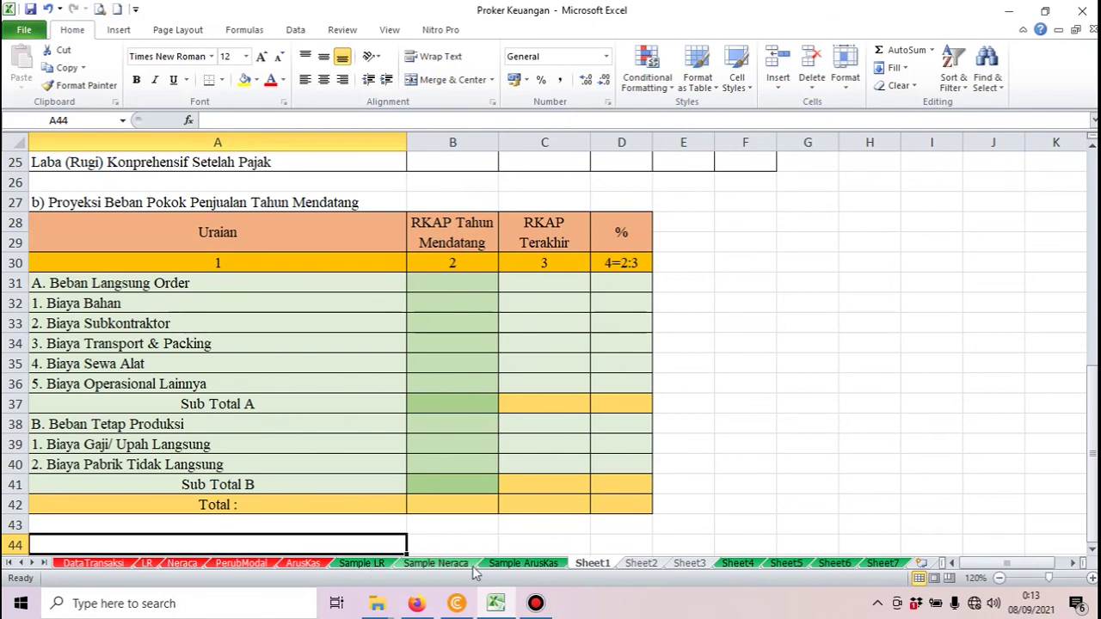
click(361, 563)
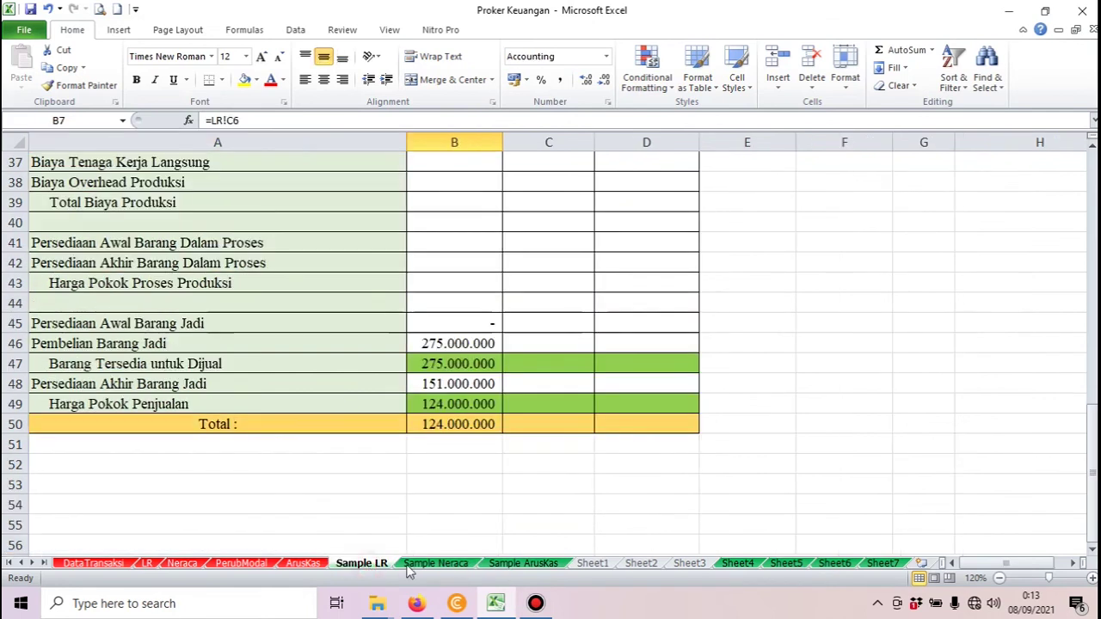
- Open Sample Neraca again and review the rows from Aset Tidak Lancar down to the Liabilitas sections
click(437, 562)
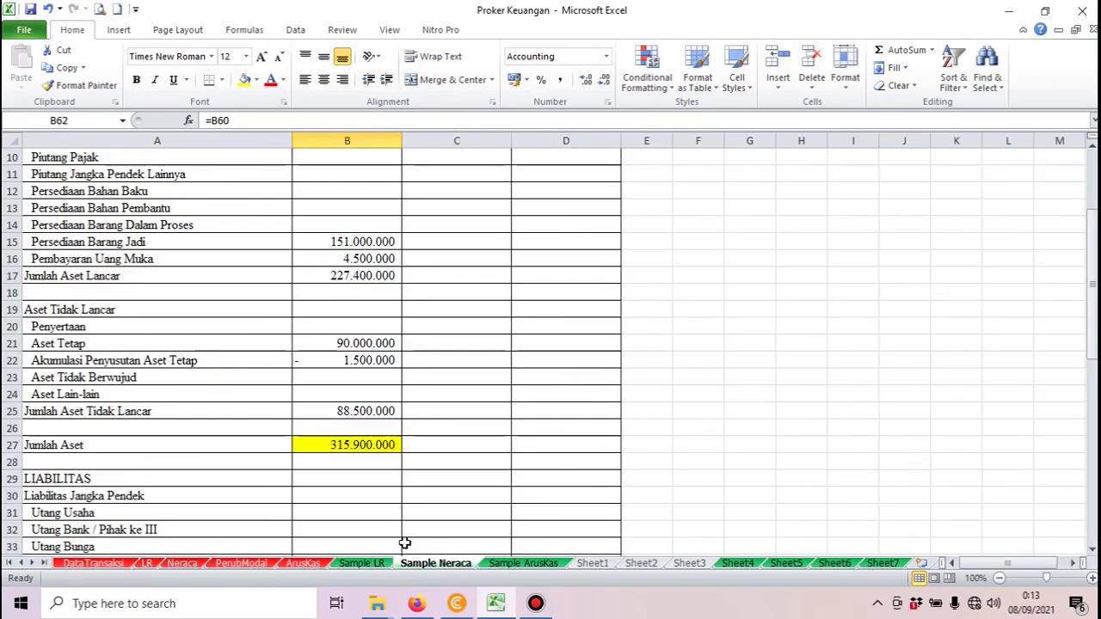
scroll(404, 540, down, 1)
scroll(408, 528, down, 3)
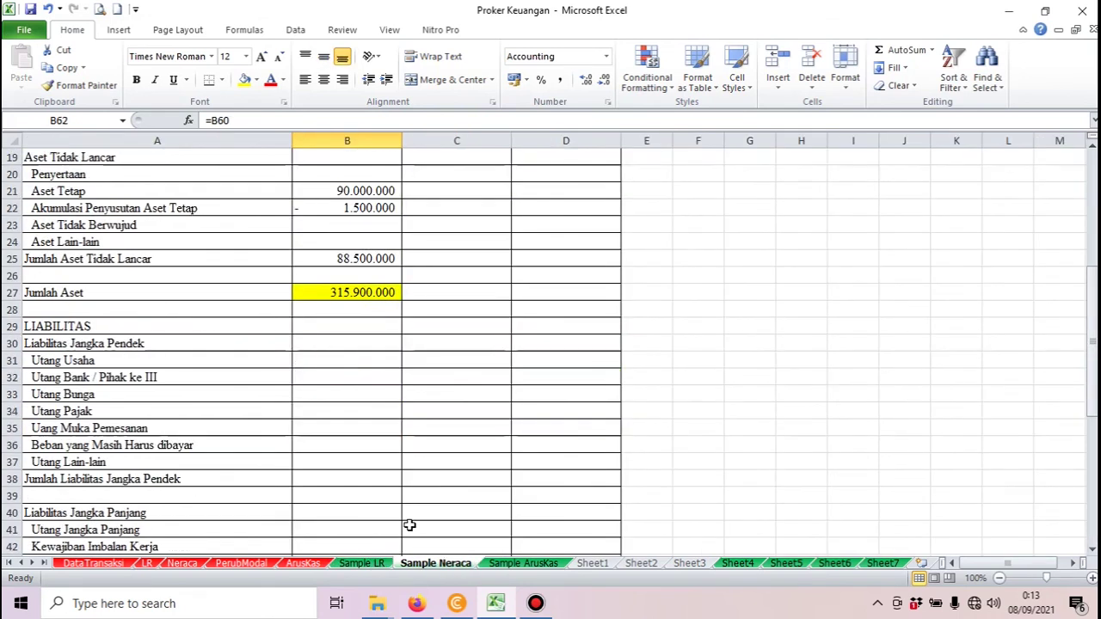
- Review the cash flow projection on Sample ArusKas and the investment and fund usage projections on Sheet4 and Sheet5
scroll(413, 526, up, 3)
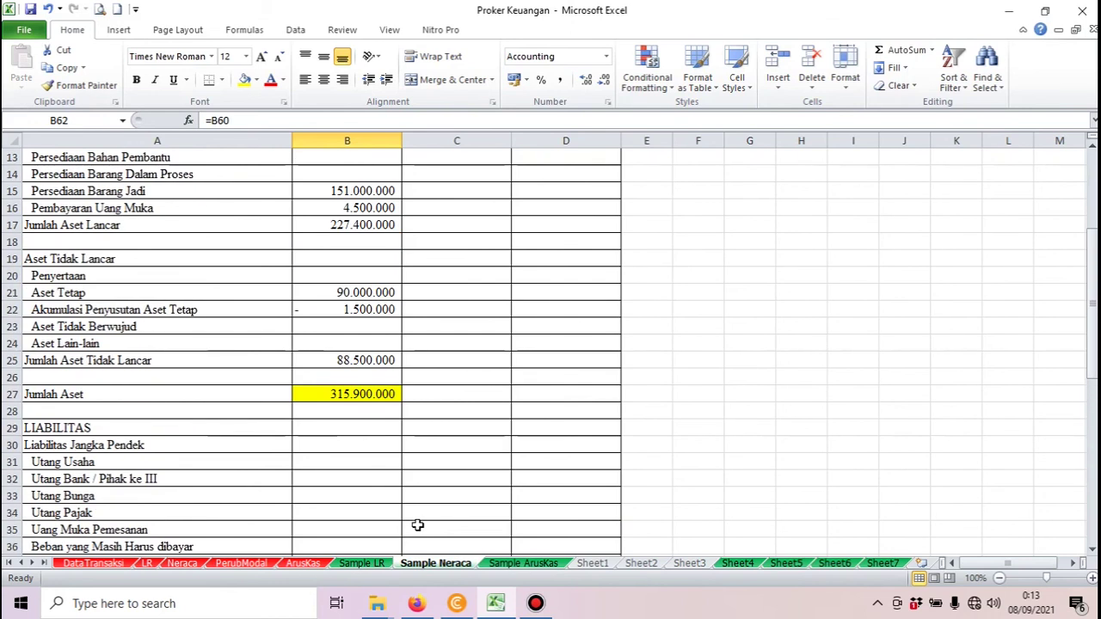
click(523, 563)
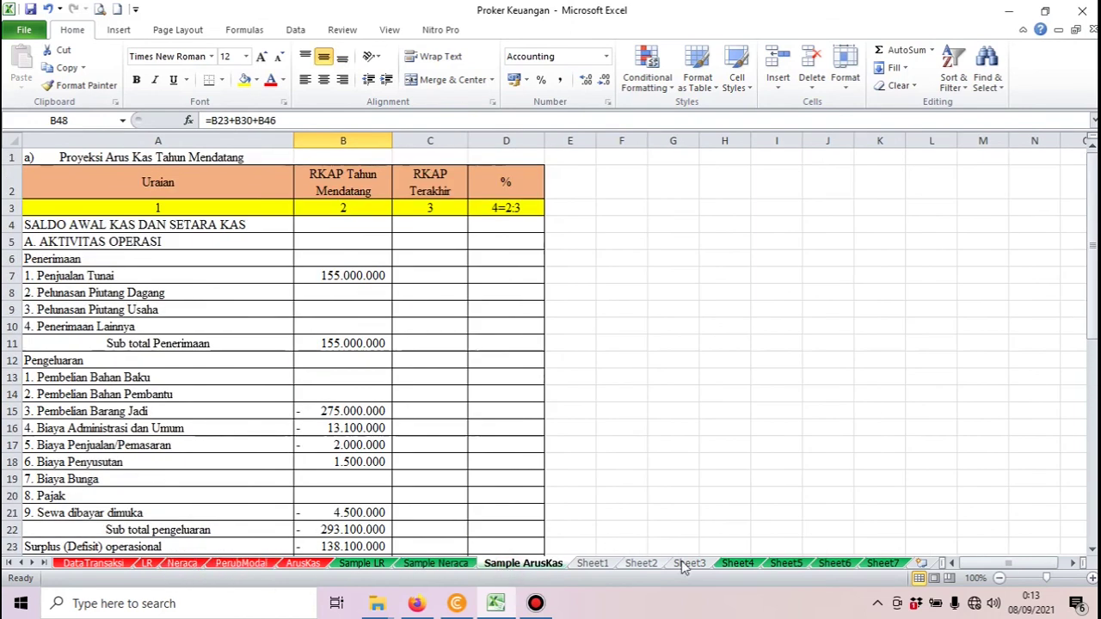
click(735, 564)
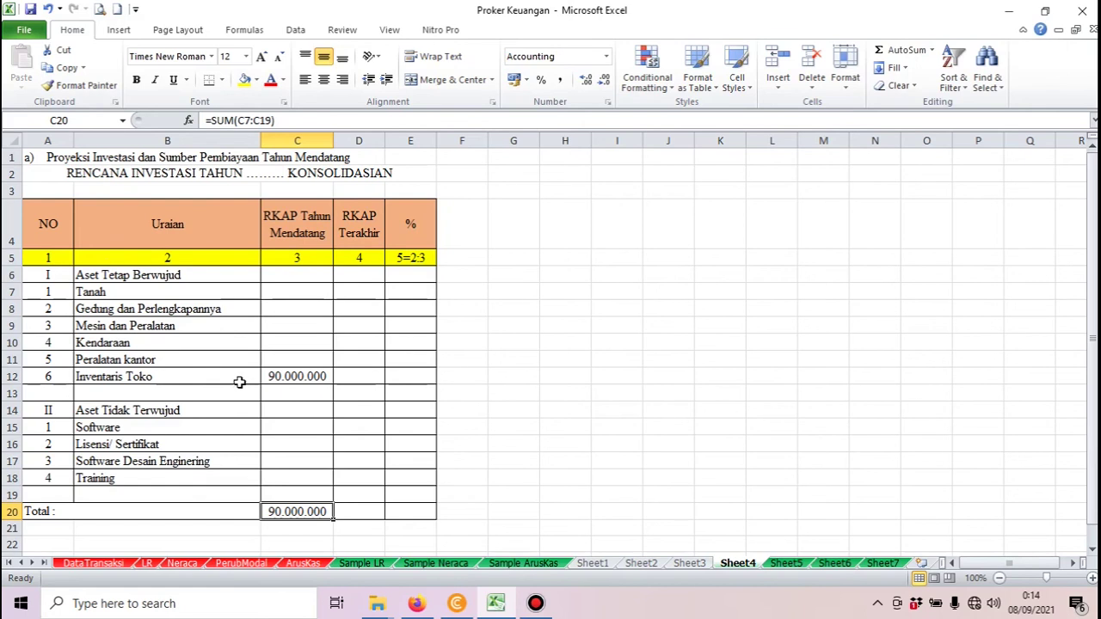
click(784, 564)
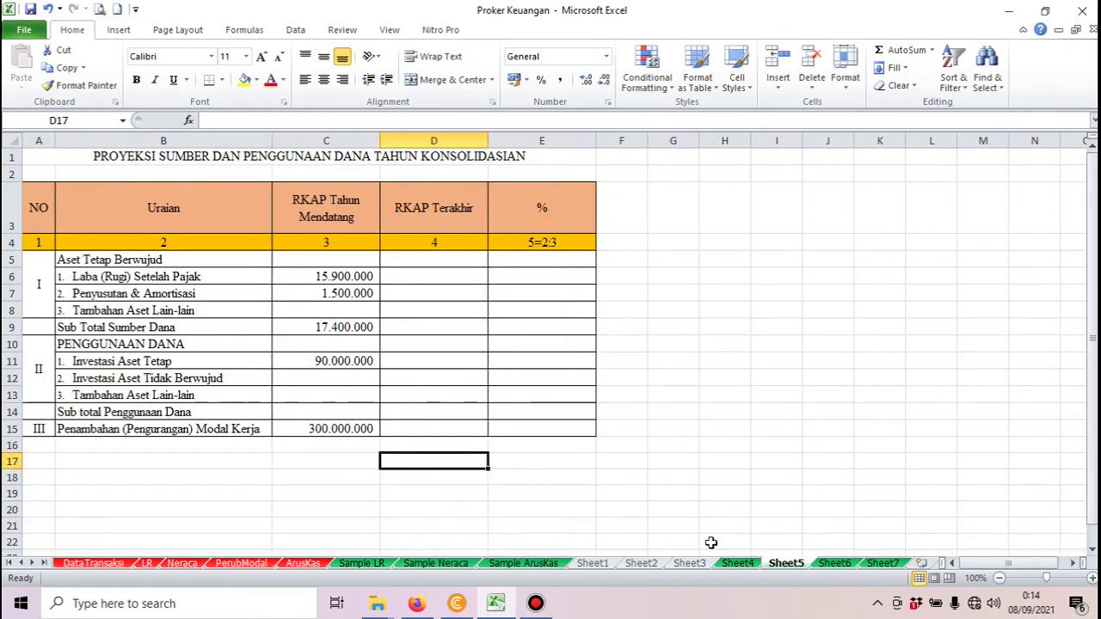
- Review the Proyeksi Tingkat Kesehatan Perusahaan table and ratio definitions on Sheet6, then inspect the ROE formula in cell B7
click(832, 564)
scroll(745, 493, up, 7)
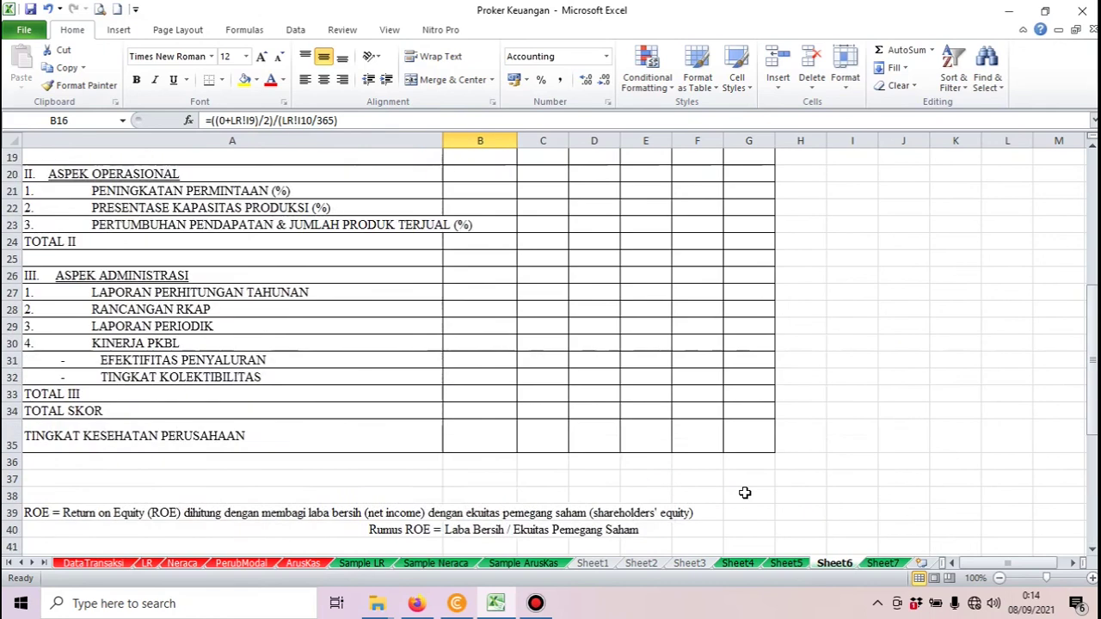
scroll(744, 493, up, 6)
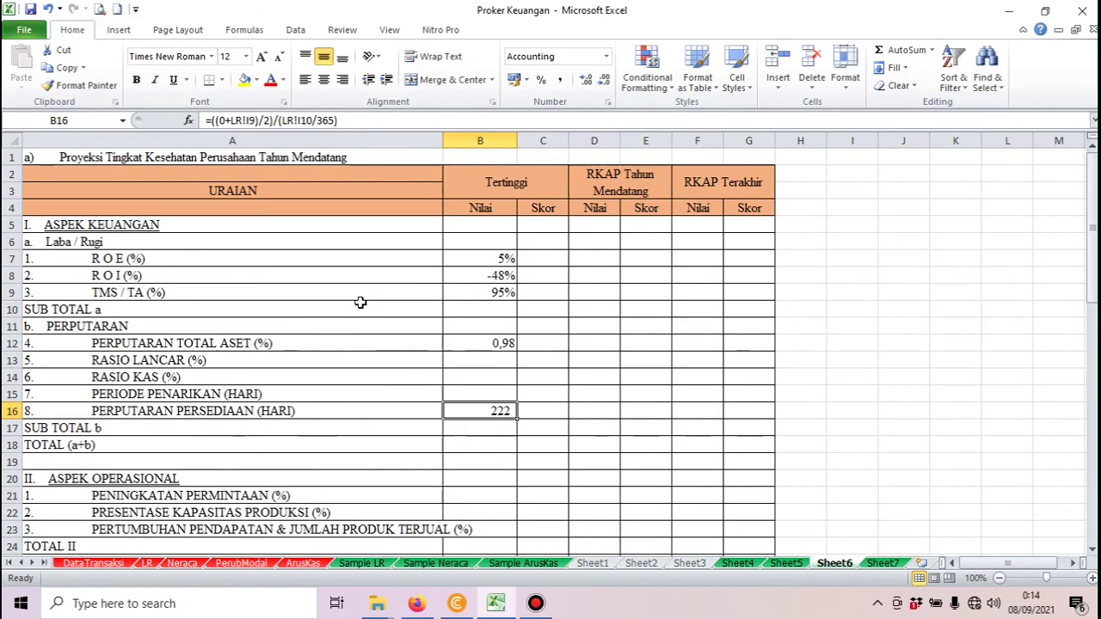
scroll(404, 306, down, 5)
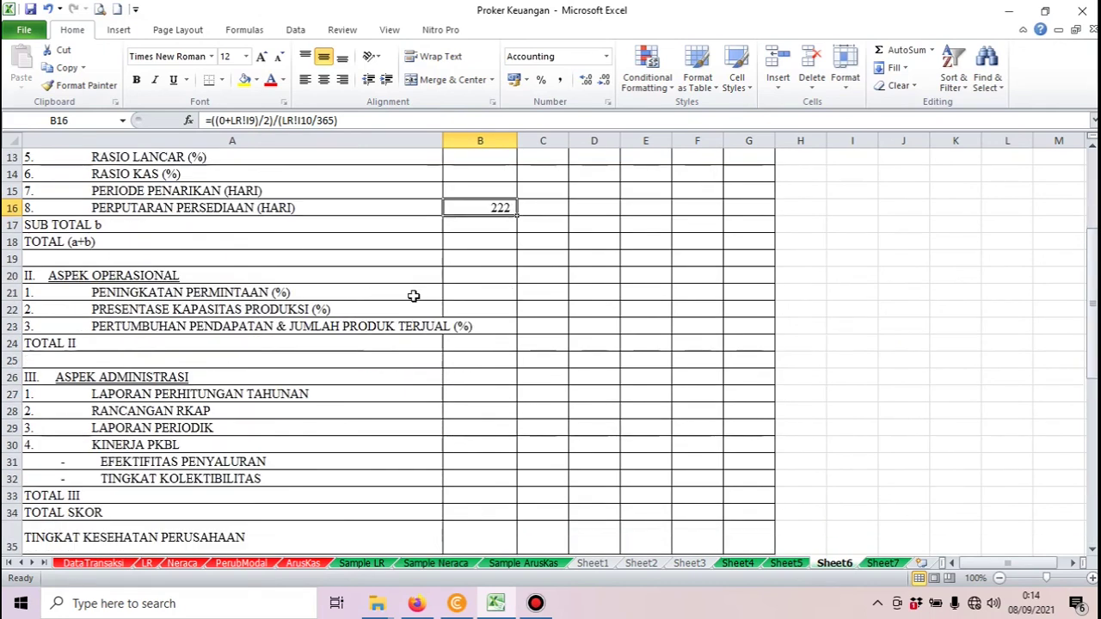
scroll(404, 306, down, 3)
scroll(403, 308, down, 2)
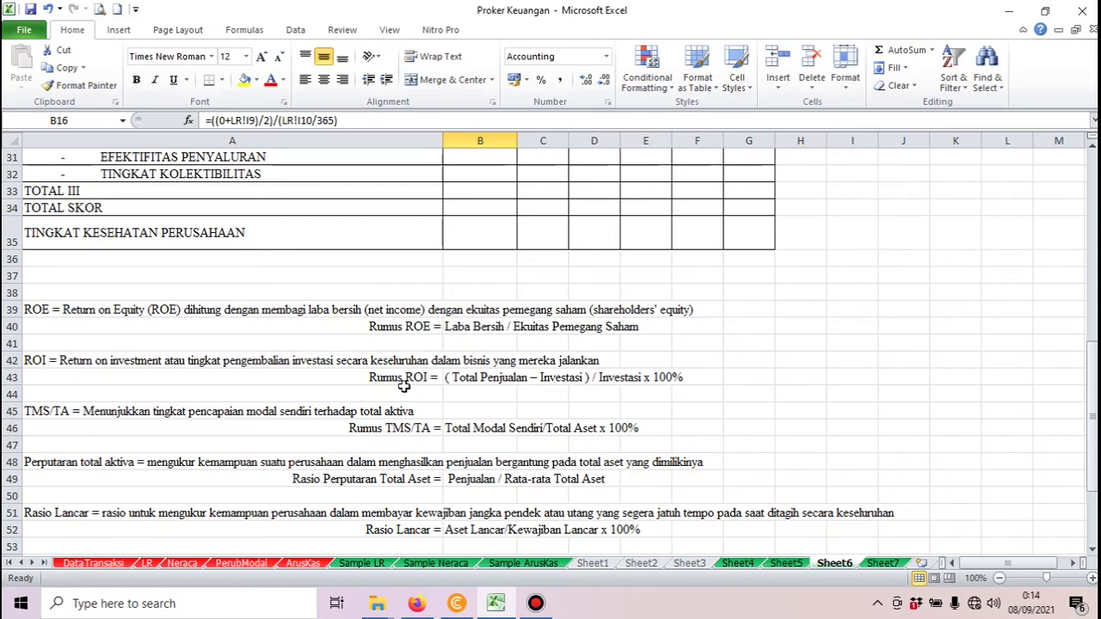
scroll(344, 434, up, 10)
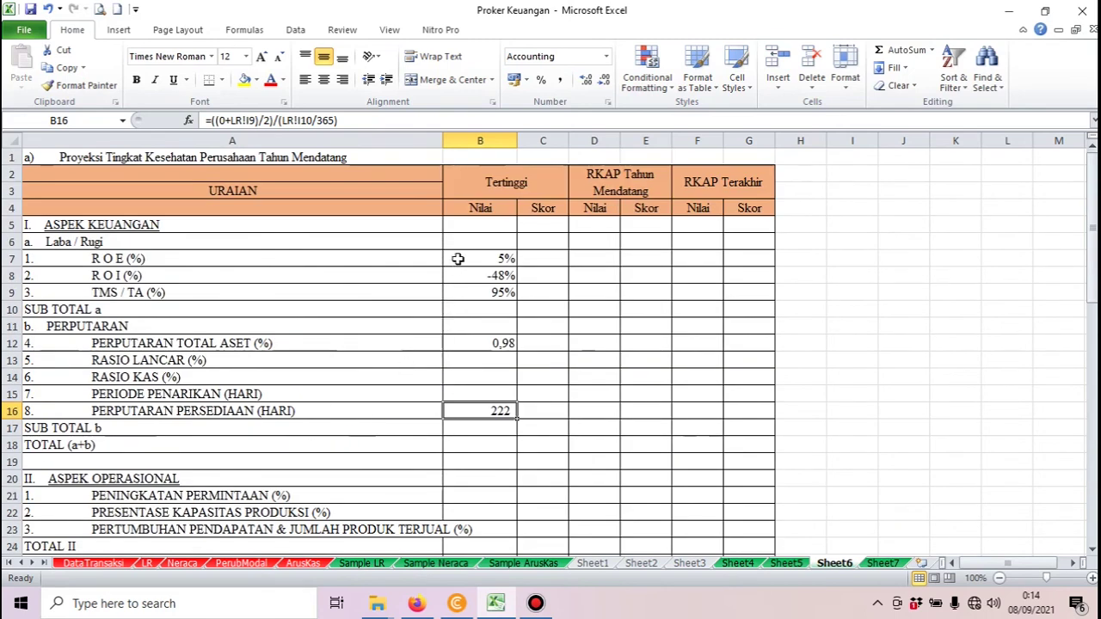
click(458, 260)
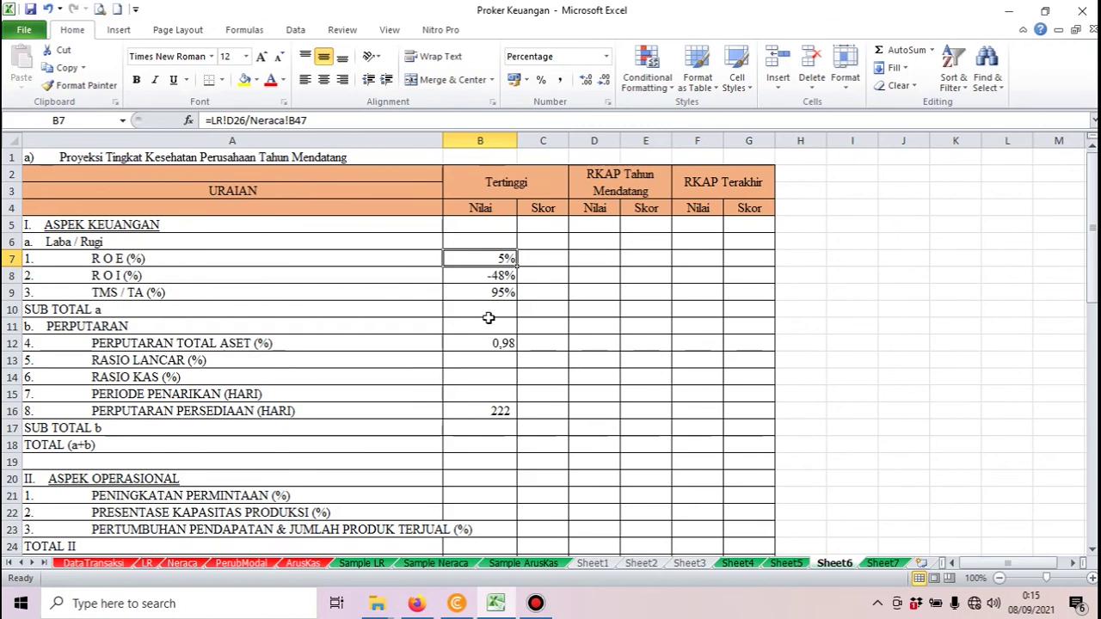
- Examine the BAB IV key performance indicators on Sheet7, from Keuangan & Pasar down to Agen Pembangunan
click(884, 563)
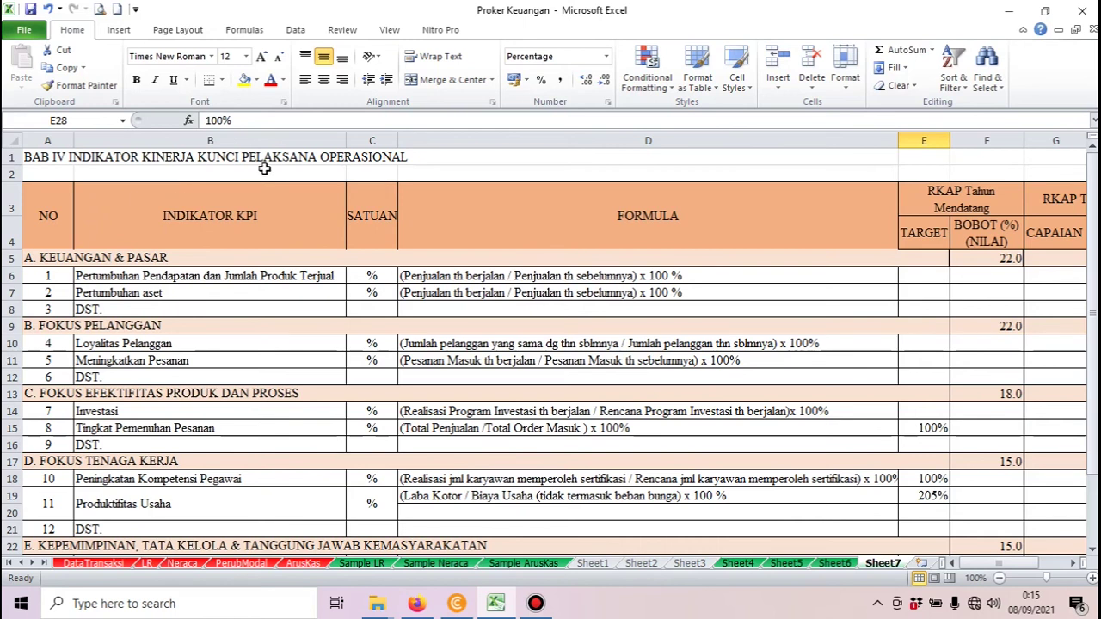
scroll(800, 361, down, 2)
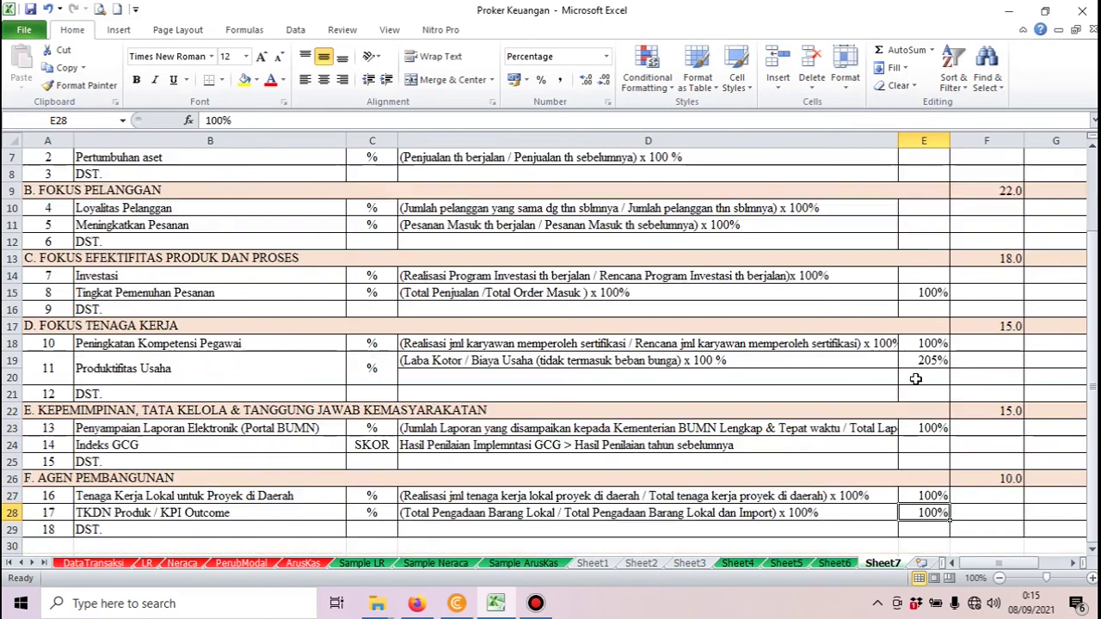
scroll(791, 371, up, 2)
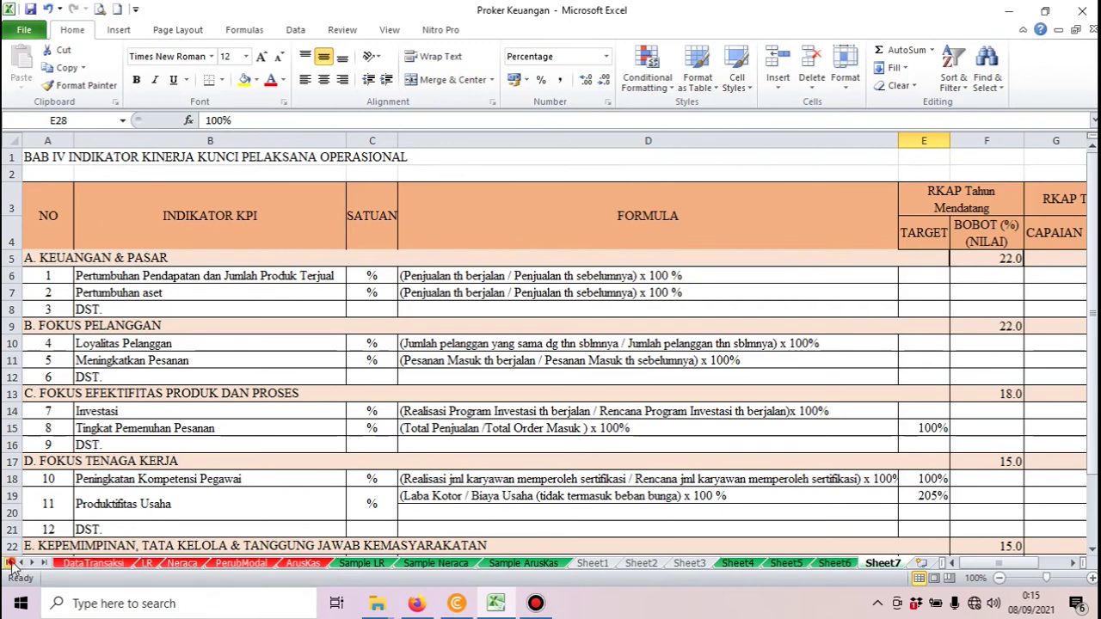
- Return to the DataTransaksi sheet and view the first entries of the Jurnal dan Buku Besar
click(80, 565)
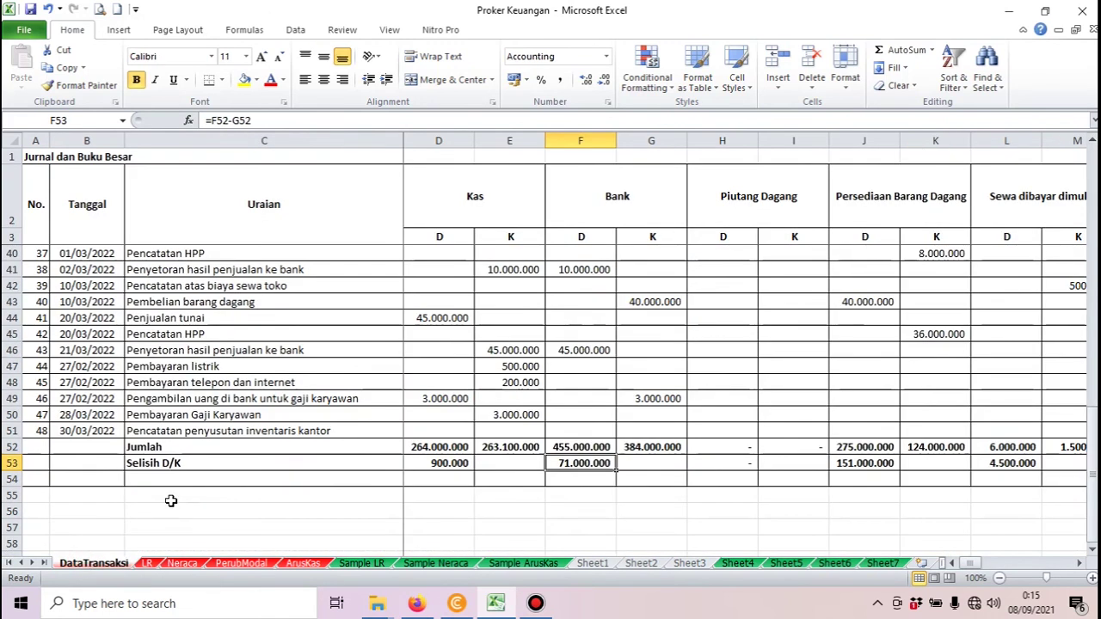
scroll(171, 501, up, 12)
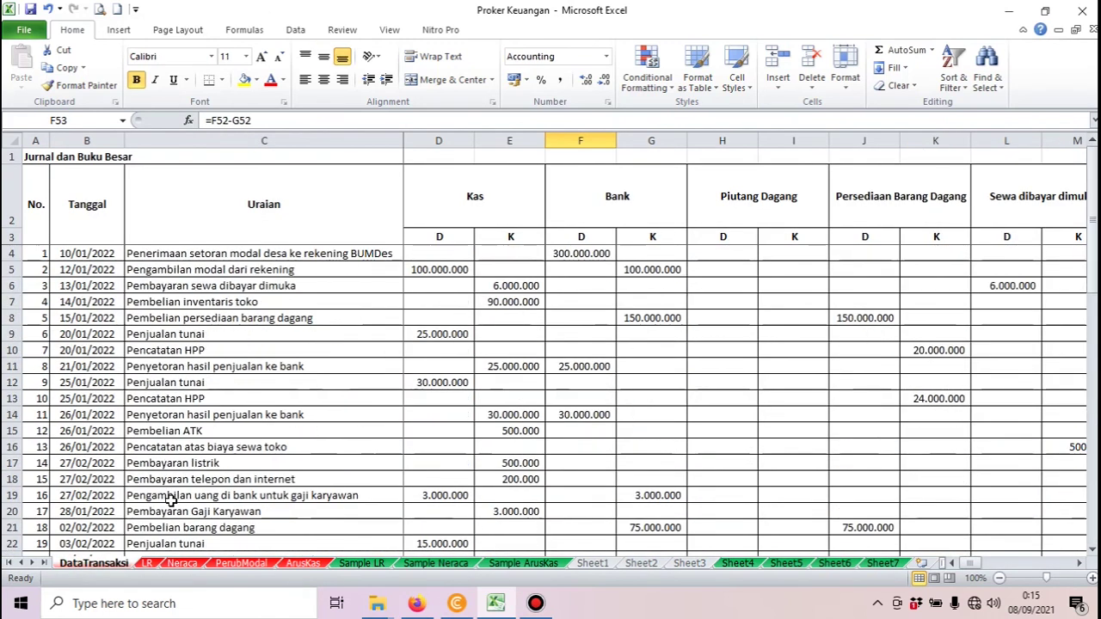